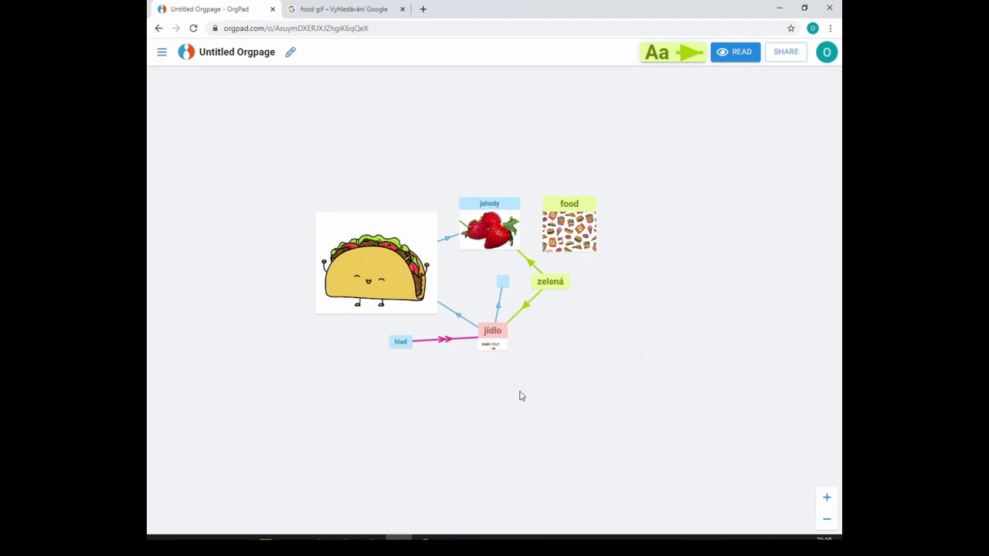
- Shrink the taco picture inside its cell and close the cell's editor
click(400, 282)
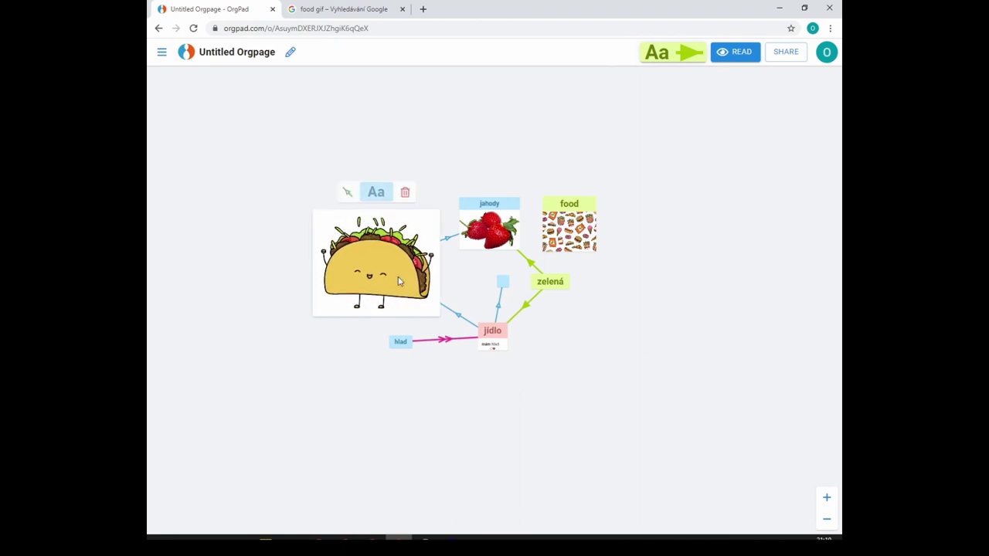
click(399, 283)
click(368, 254)
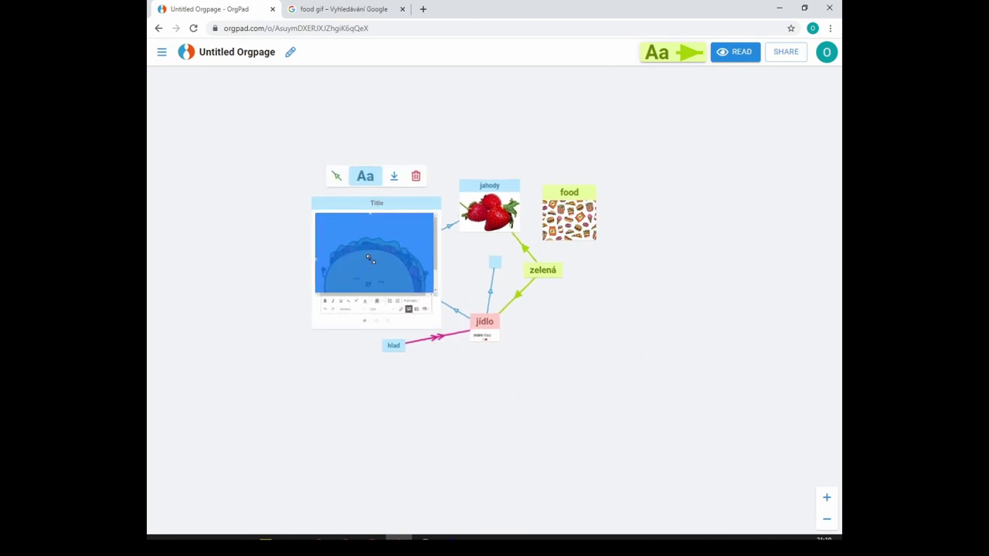
click(592, 333)
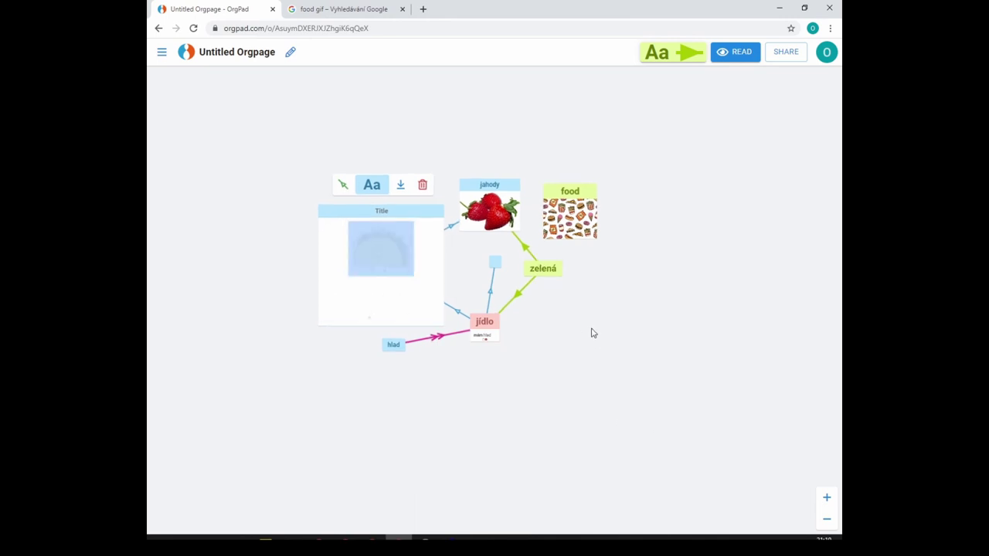
- Add all pictures from the "images" folder in File Explorer to the empty area below the orgpage's existing cells
drag(565, 363, 609, 387)
scroll(587, 348, right, 5)
scroll(587, 347, down, 2)
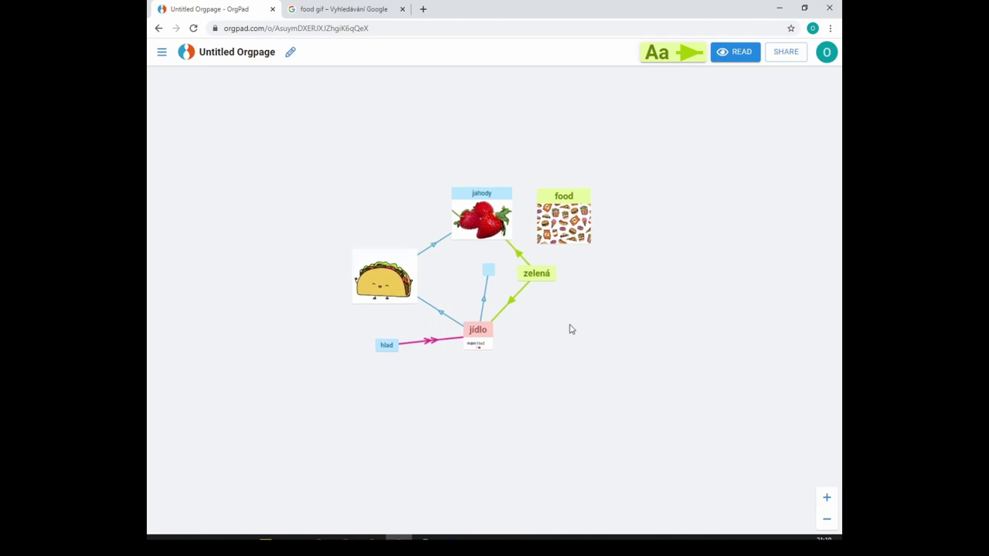
scroll(662, 333, left, 4)
scroll(697, 333, left, 3)
scroll(538, 335, right, 8)
scroll(510, 328, down, 2)
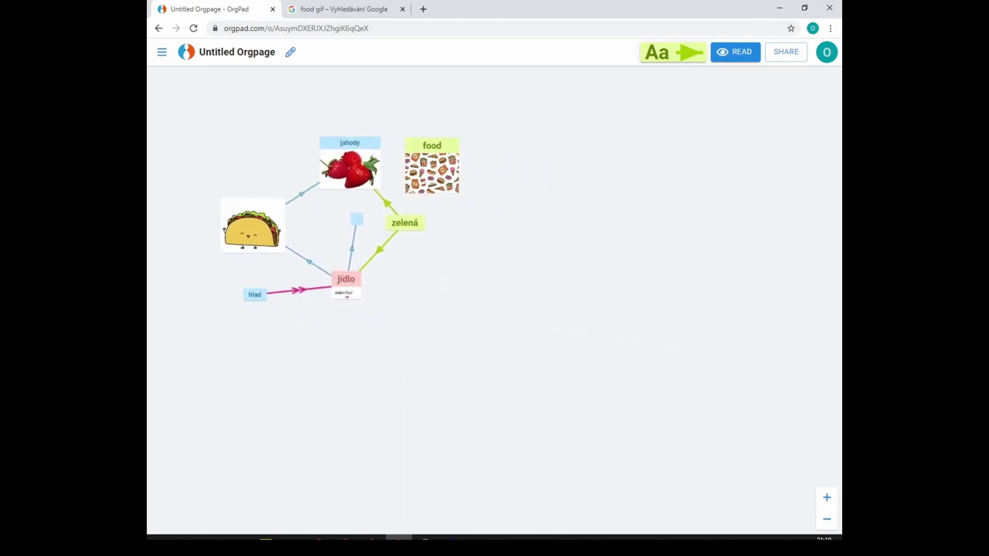
key(alt+Tab)
drag(541, 27, 639, 39)
click(631, 173)
double_click(631, 173)
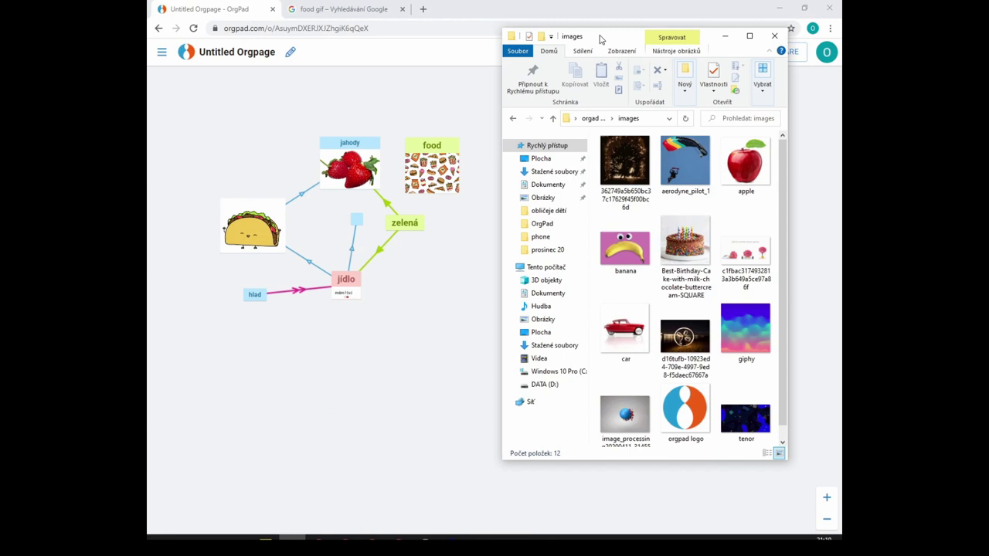
drag(600, 38, 645, 31)
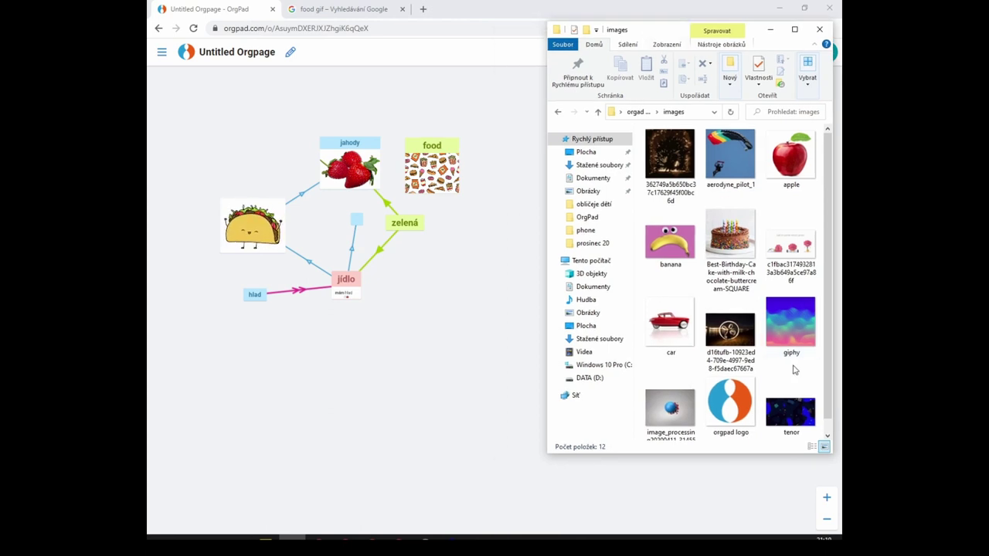
key(ctrl+a)
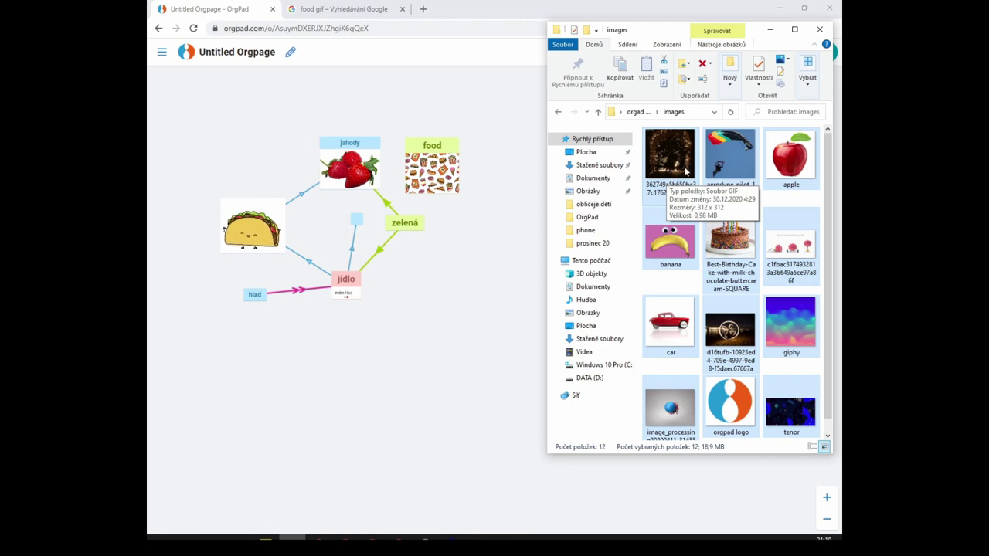
drag(669, 168, 392, 383)
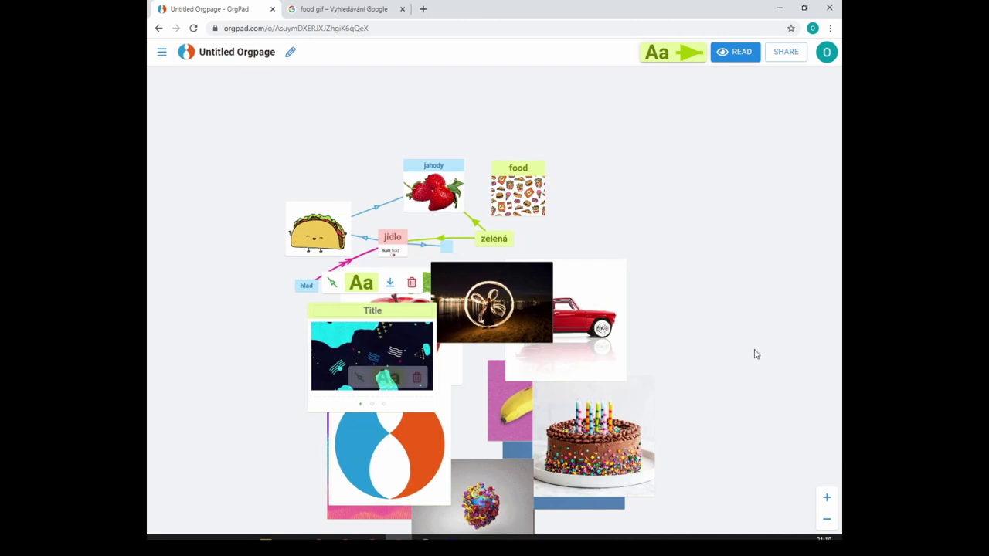
- Move the dark blue animated picture down beside the blue-pink gradient picture
scroll(767, 345, down, 3)
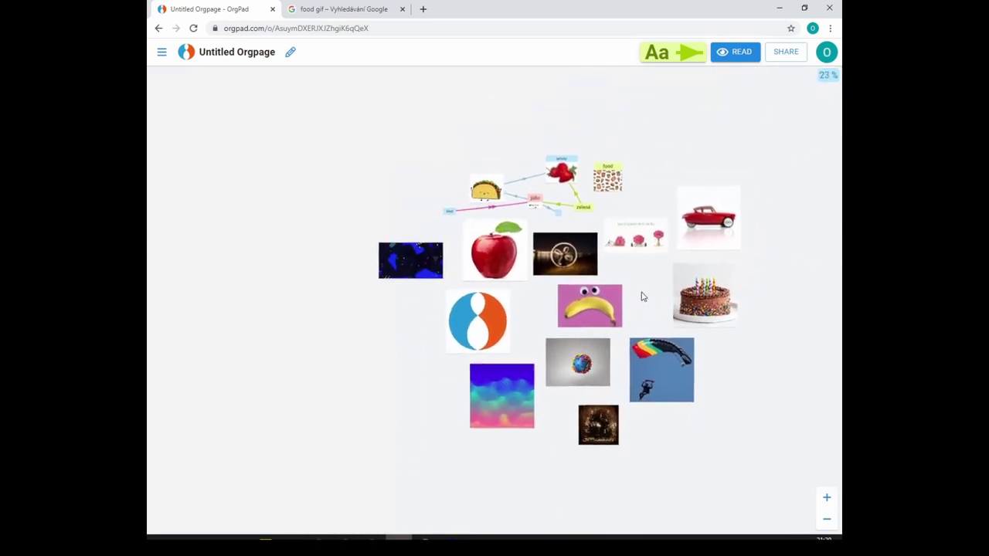
drag(371, 259, 347, 388)
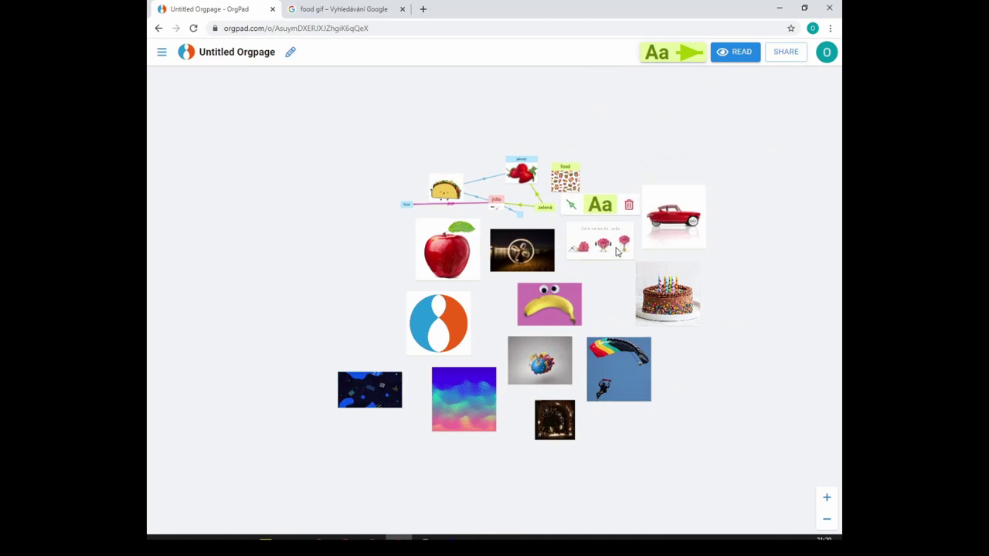
- Move the dark fiery GIF between the logo and the banana picture, and title its cell "oheň"
scroll(731, 316, up, 2)
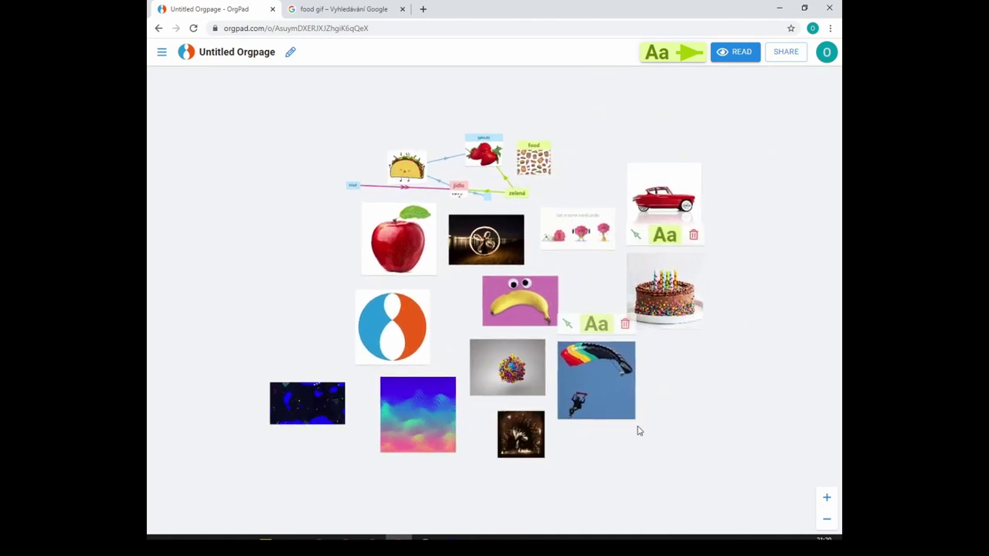
double_click(556, 411)
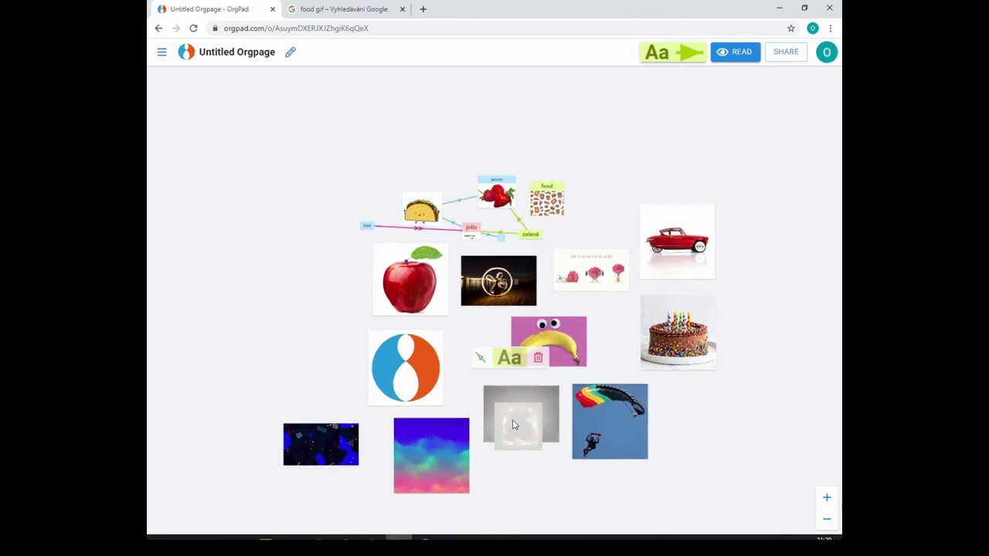
key(ctrl+v)
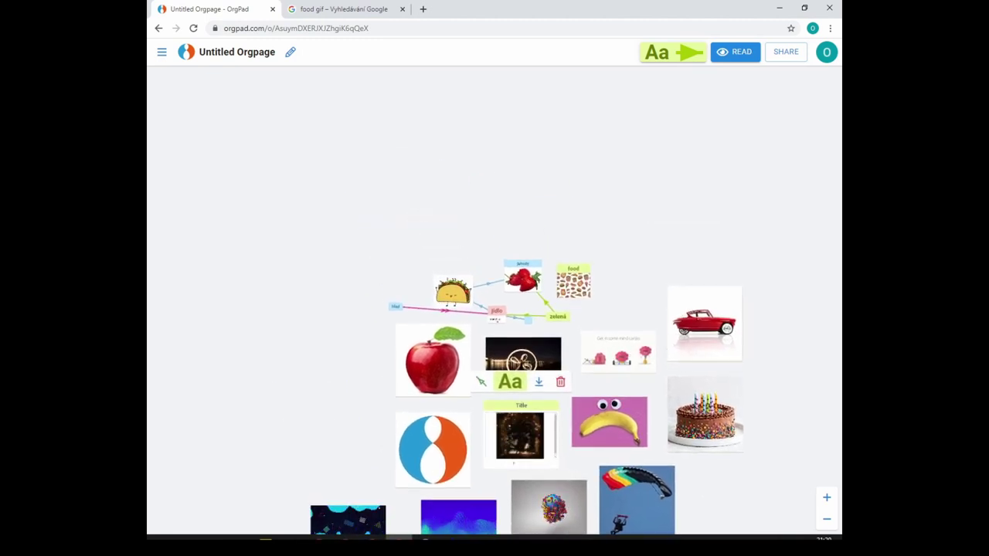
text(oheň)
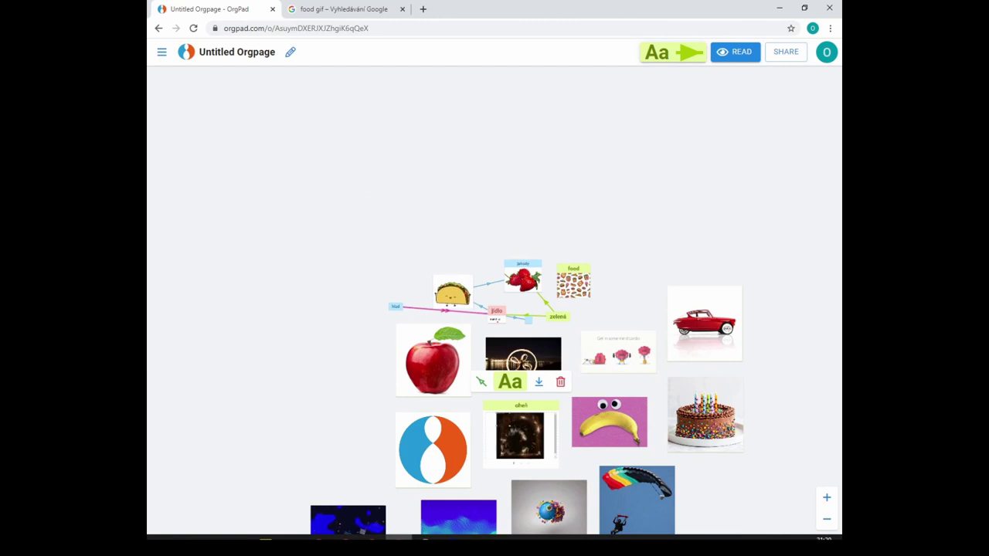
click(731, 206)
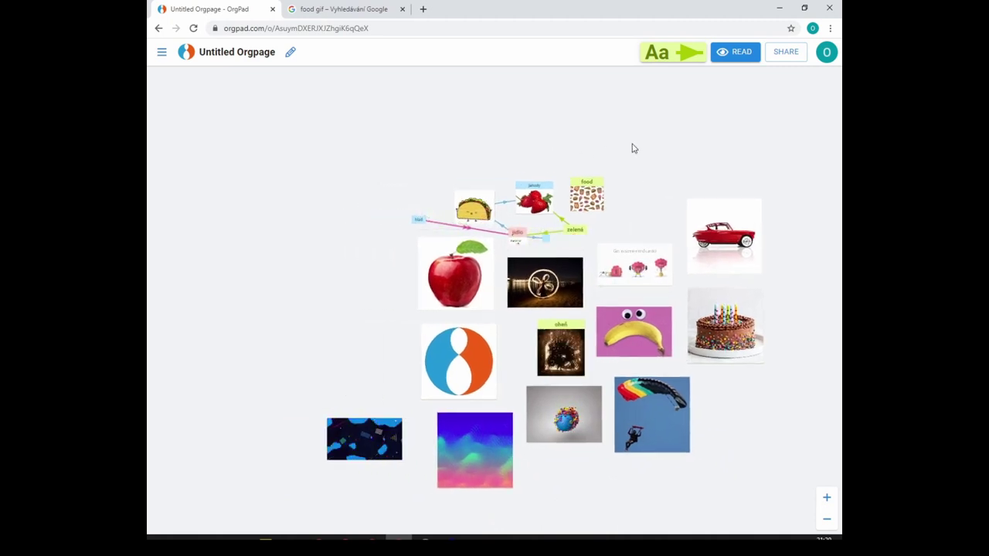
- Add the presentation, sound, video and both text files from the "other files" folder below the parachutist picture
drag(706, 163, 596, 113)
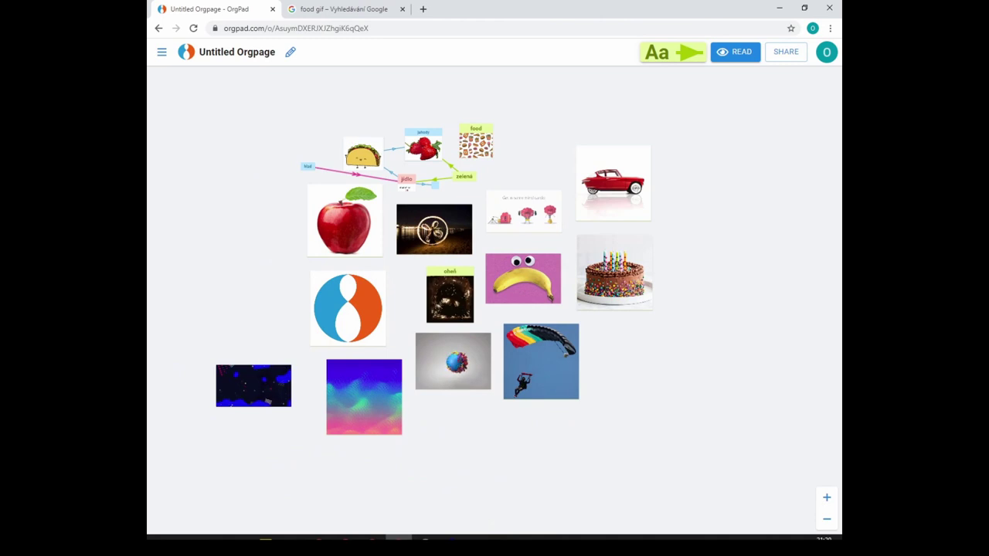
key(alt+Tab)
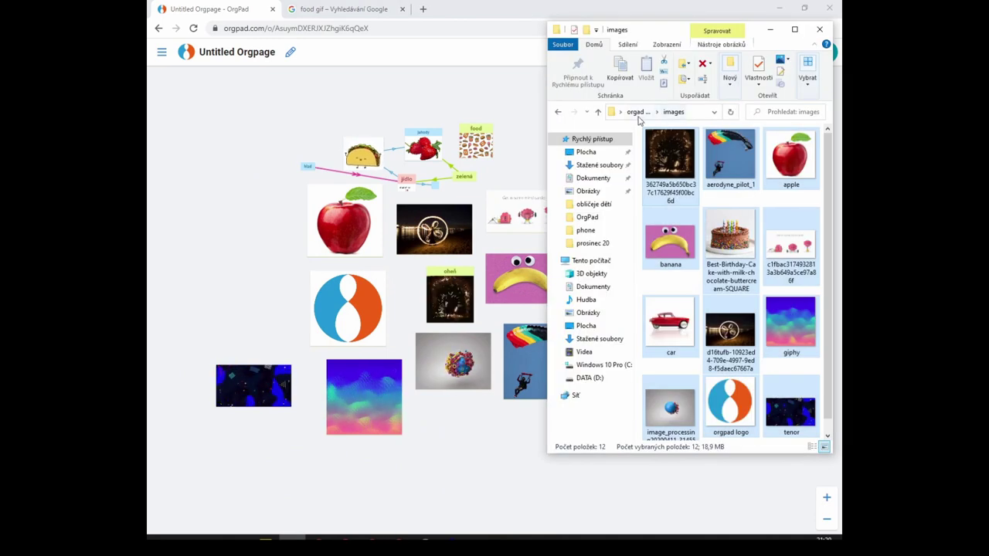
click(637, 113)
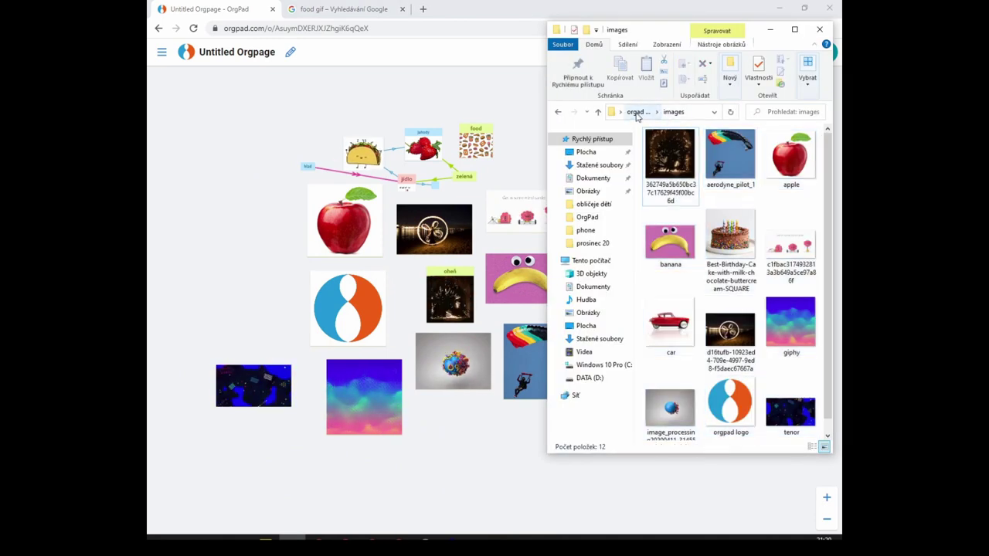
double_click(744, 159)
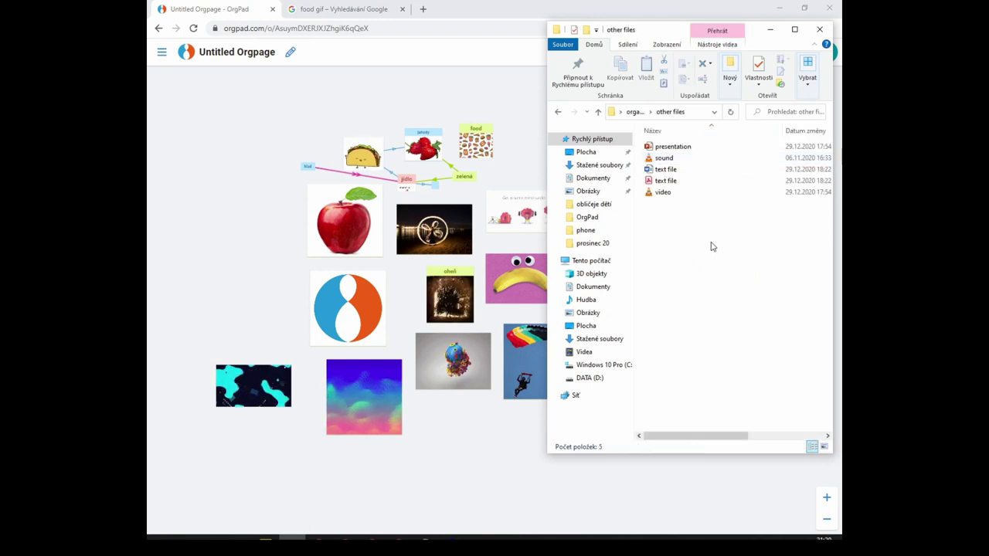
drag(492, 456, 424, 410)
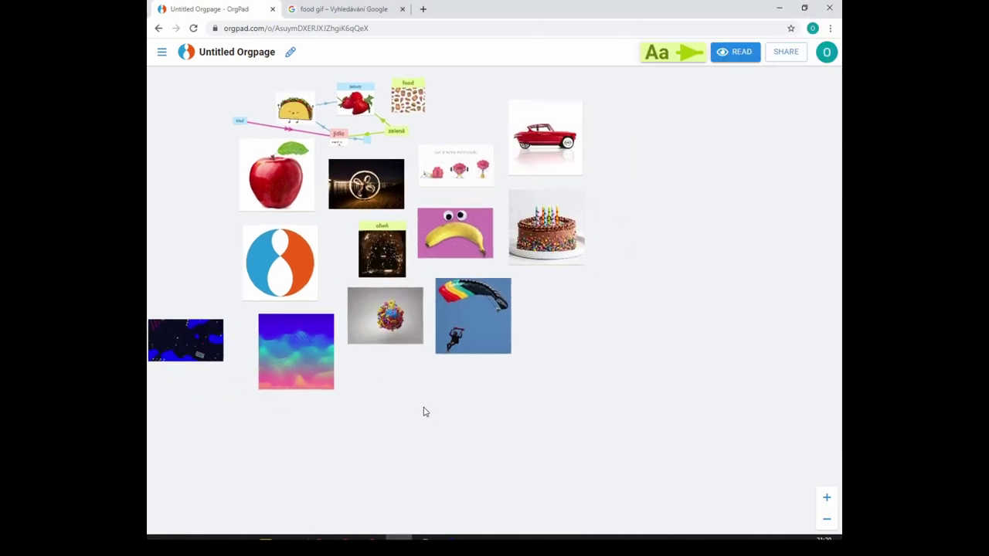
key(alt+Tab)
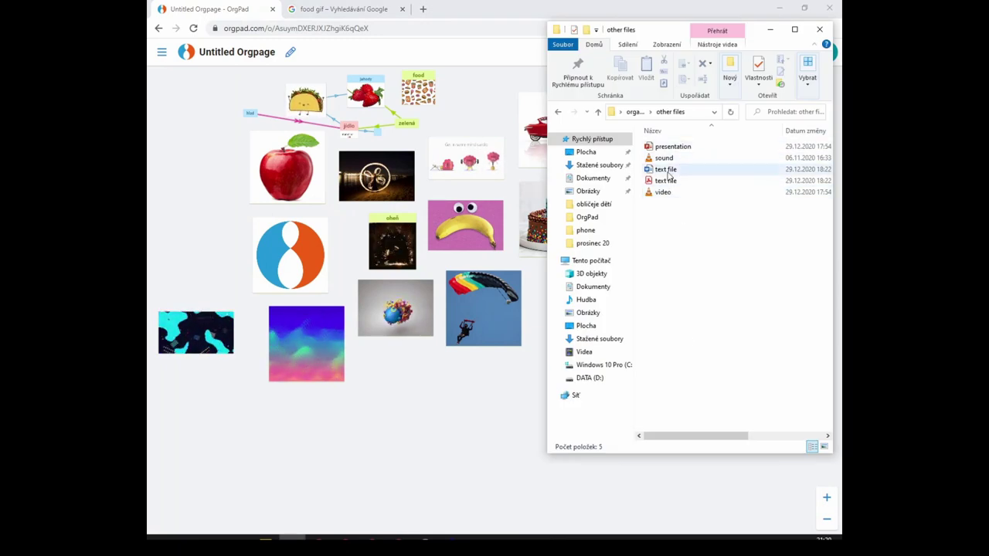
drag(688, 232, 476, 427)
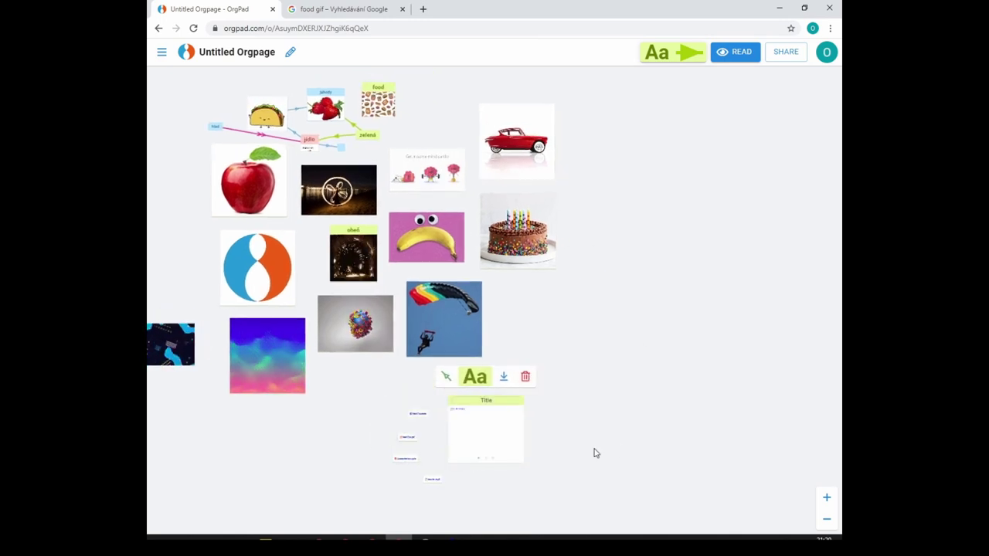
- Title the cell containing text file.docx "lorem ipsum"
scroll(585, 464, up, 5)
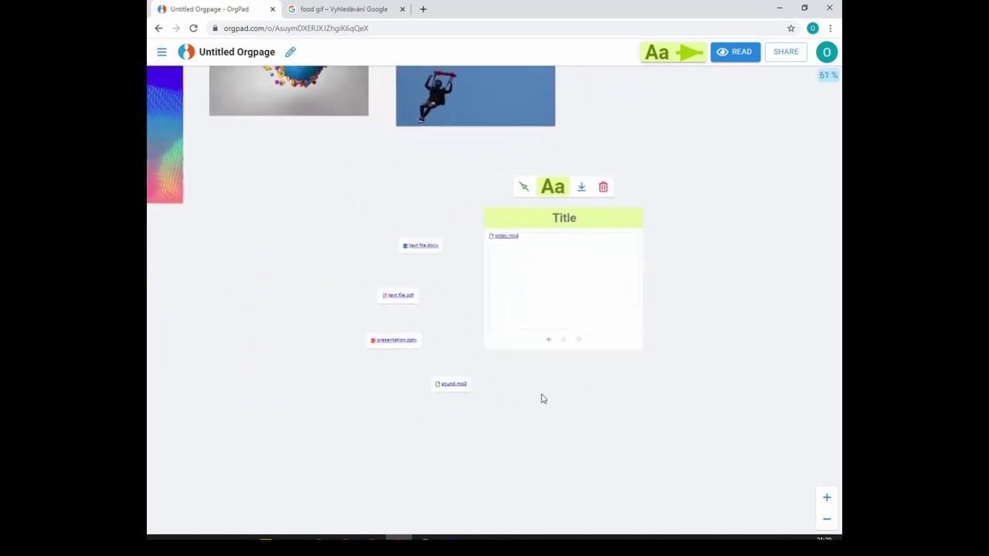
click(430, 246)
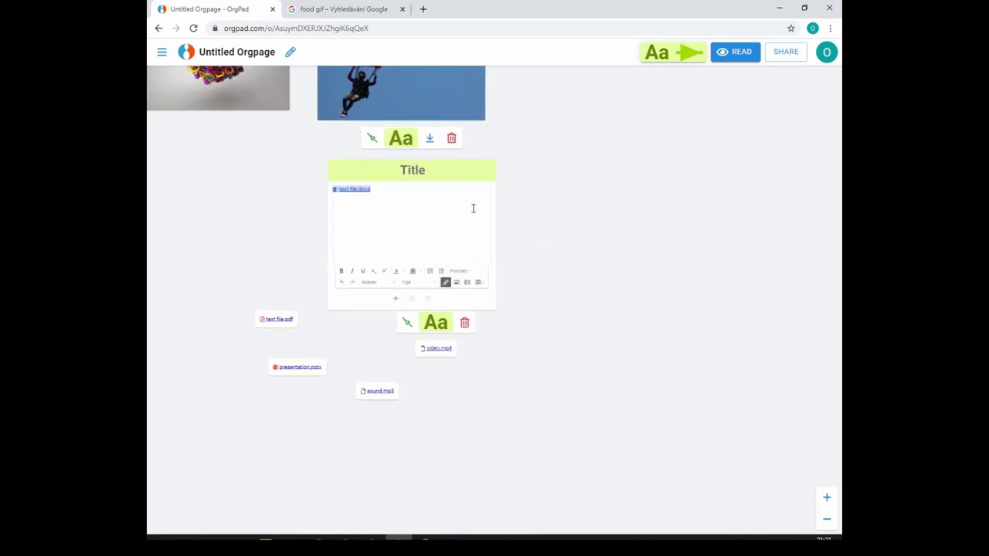
click(543, 231)
click(386, 294)
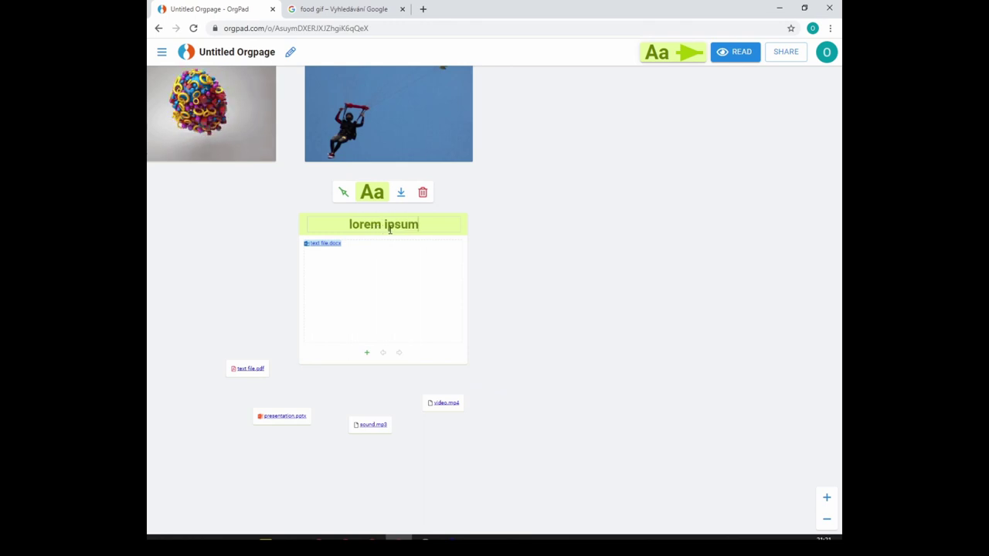
click(570, 253)
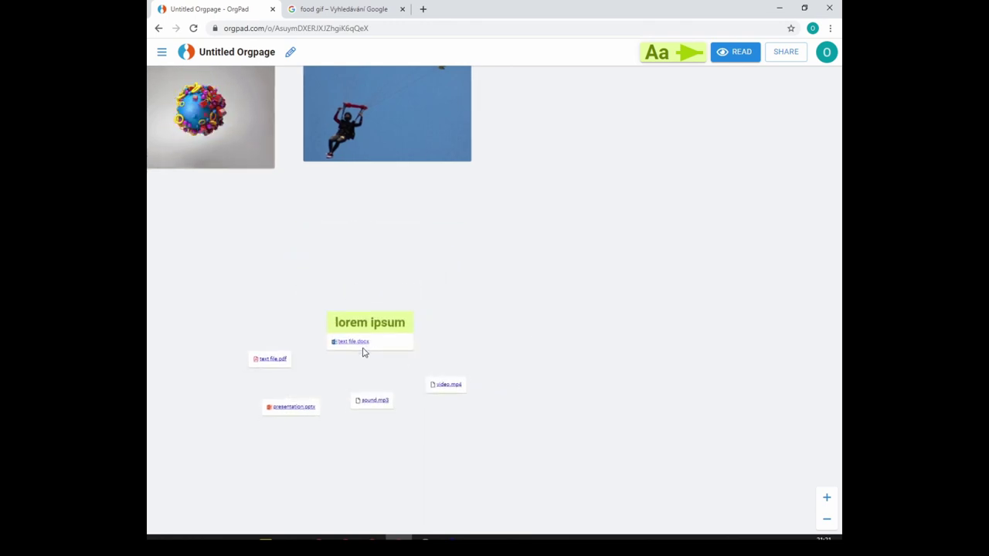
- Download text file.docx twice through its link in the "lorem ipsum" cell
click(356, 343)
click(322, 11)
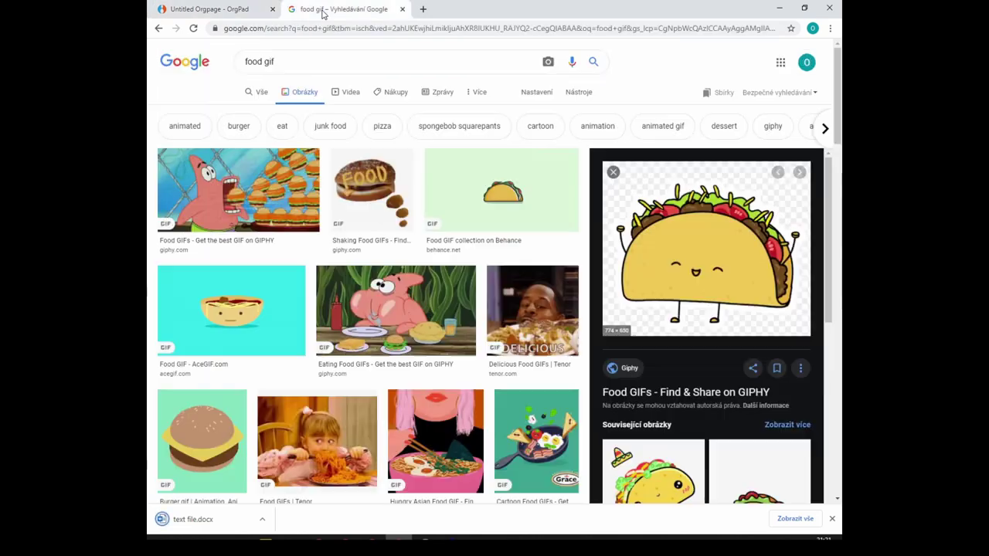
click(220, 10)
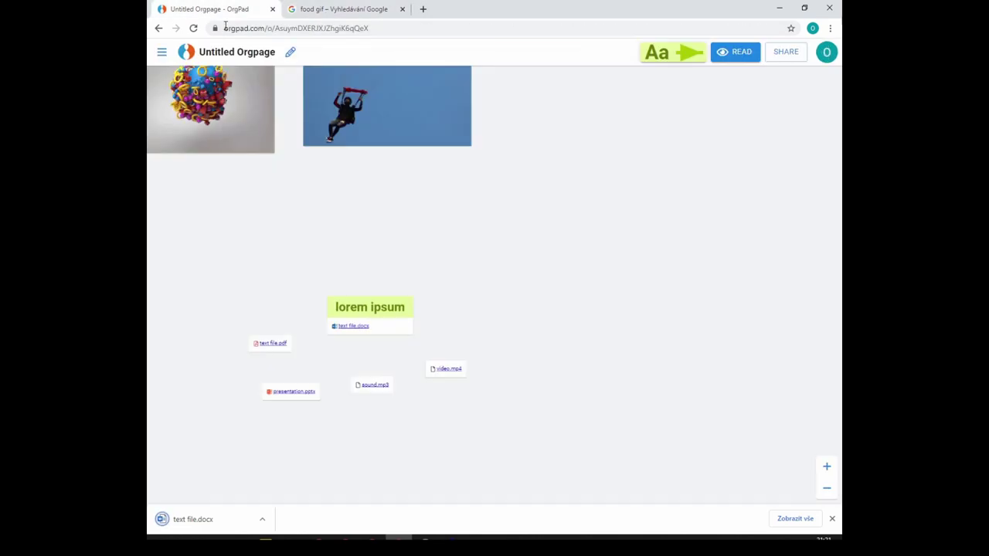
click(354, 328)
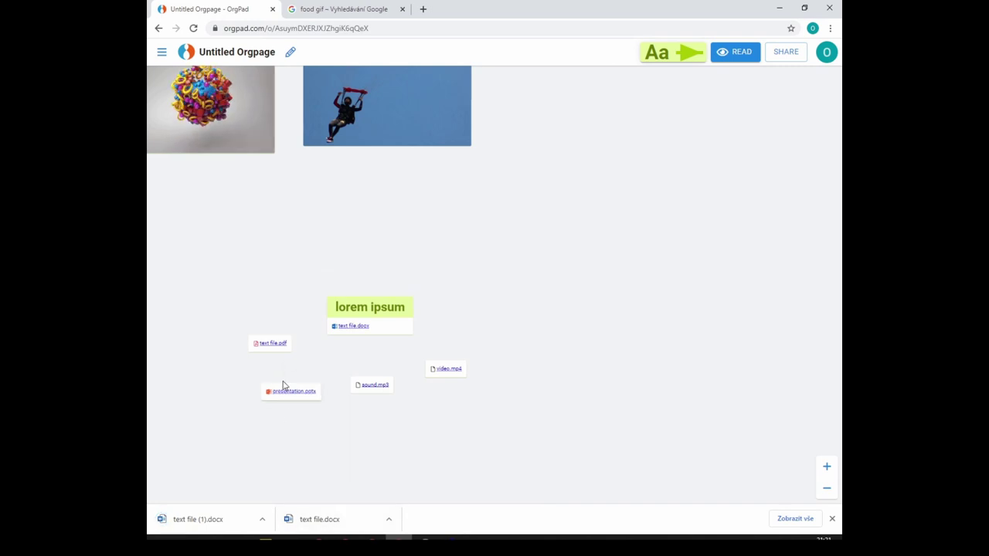
- View text file.pdf through its link, return to the orgpage and download presentation.pptx
click(273, 347)
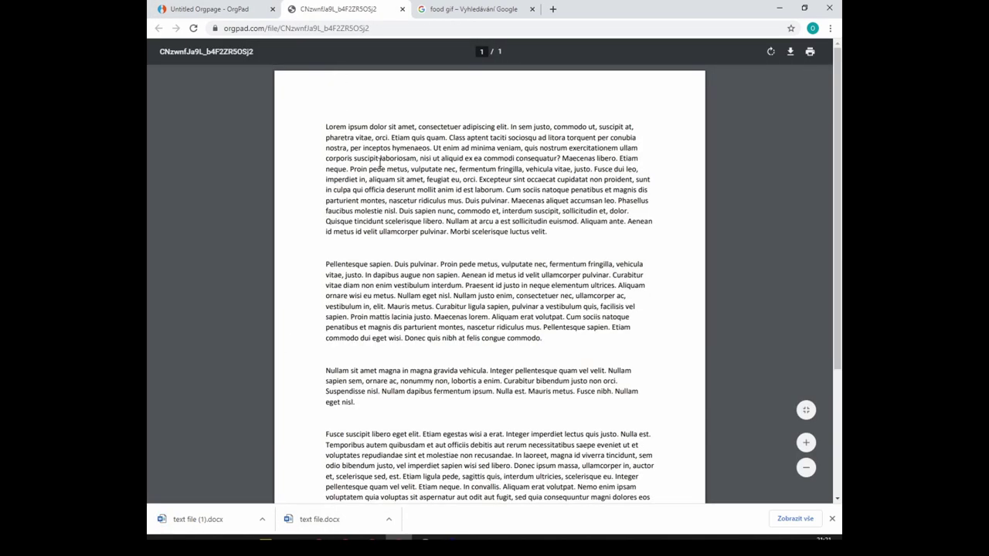
click(228, 10)
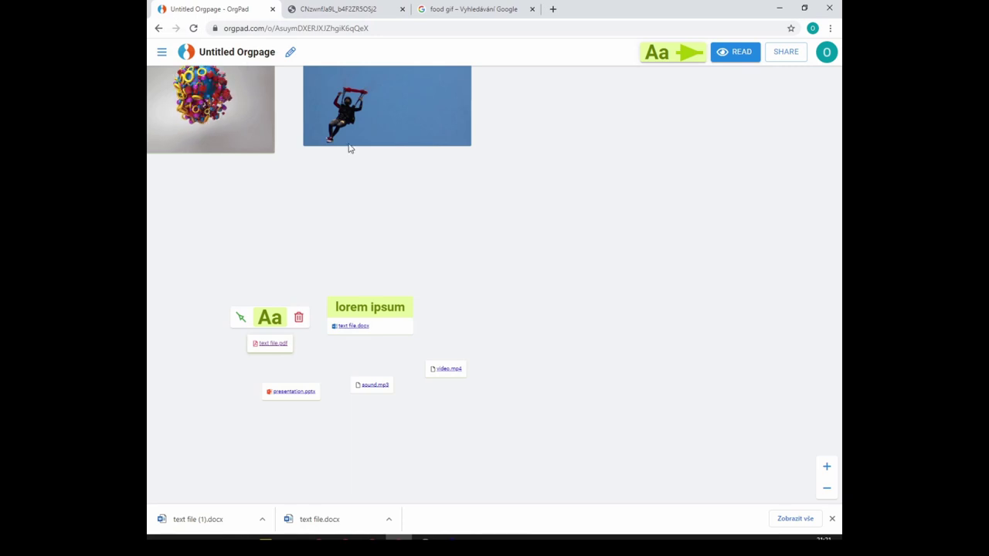
click(294, 391)
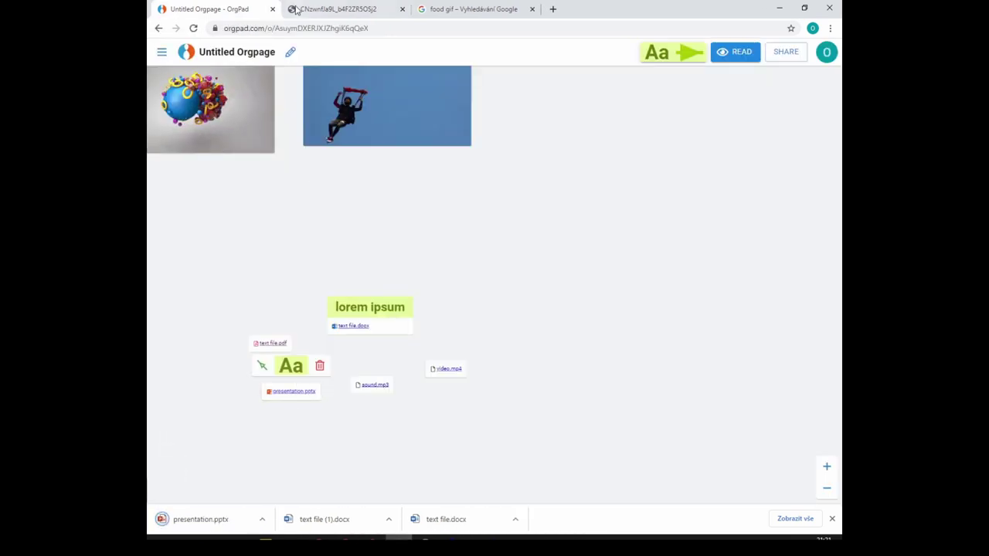
- Play the linked sound.mp3, return to the orgpage and play video.mp4
click(376, 386)
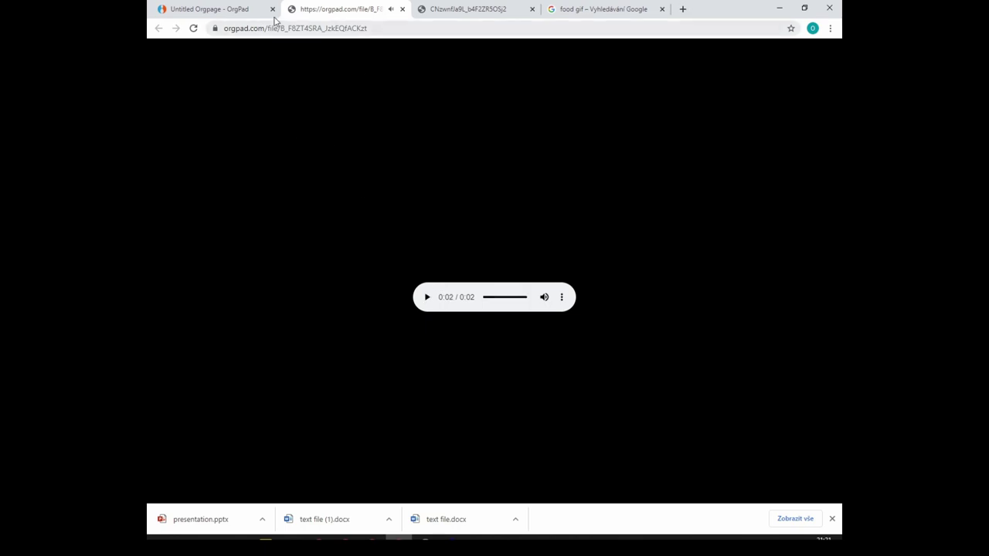
click(228, 11)
click(449, 369)
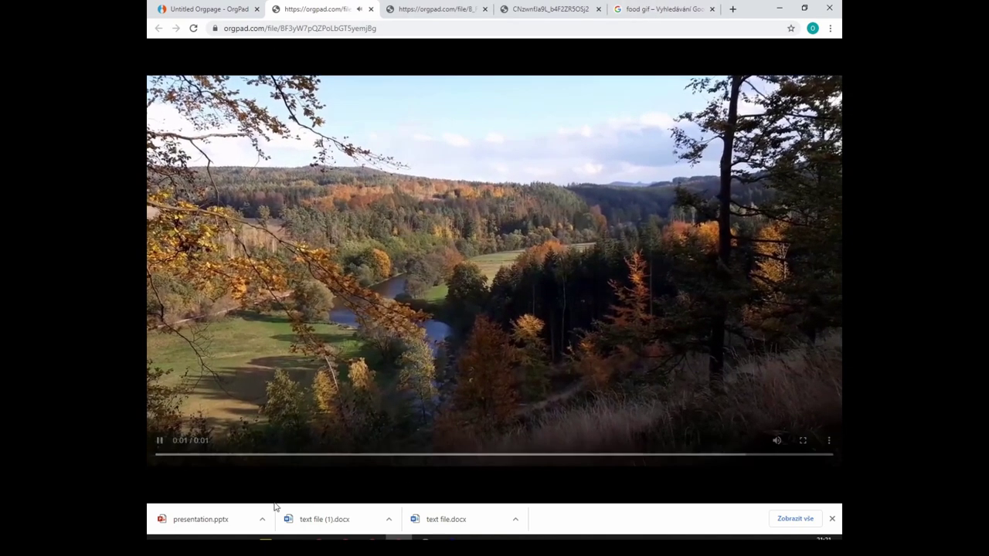
- Close the list of downloads and all extra browser tabs so that only the orgpage stays open
click(831, 519)
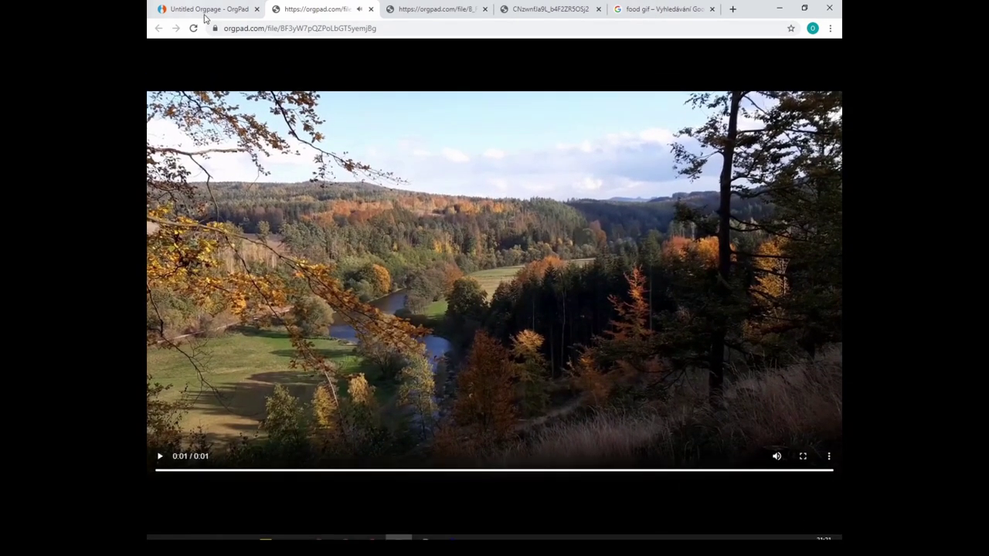
click(371, 10)
click(371, 11)
click(371, 10)
click(371, 10)
scroll(657, 305, down, 5)
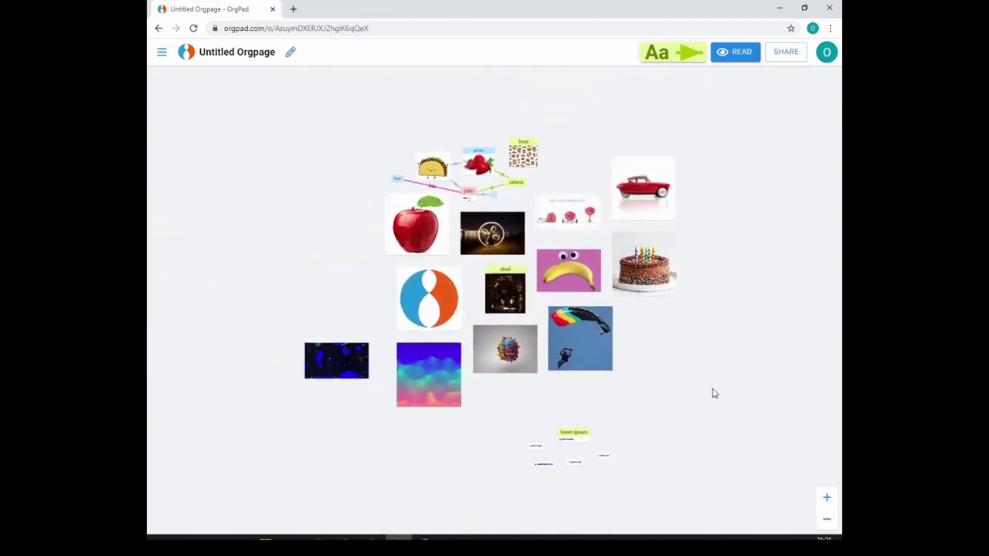
- Show the page's image library and delete the cells with tenor.gif, giphy.gif, the OrgPad logo and the apple
click(162, 56)
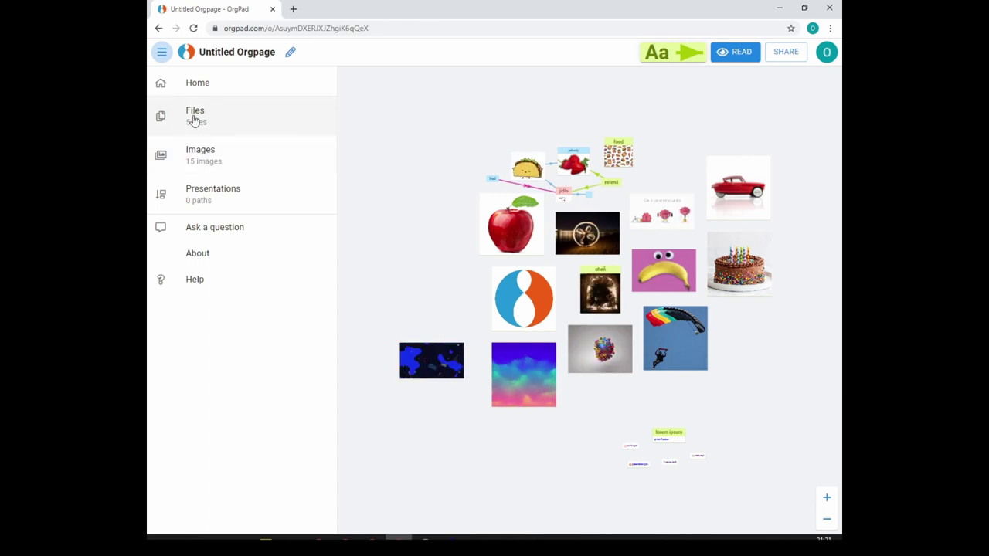
click(207, 160)
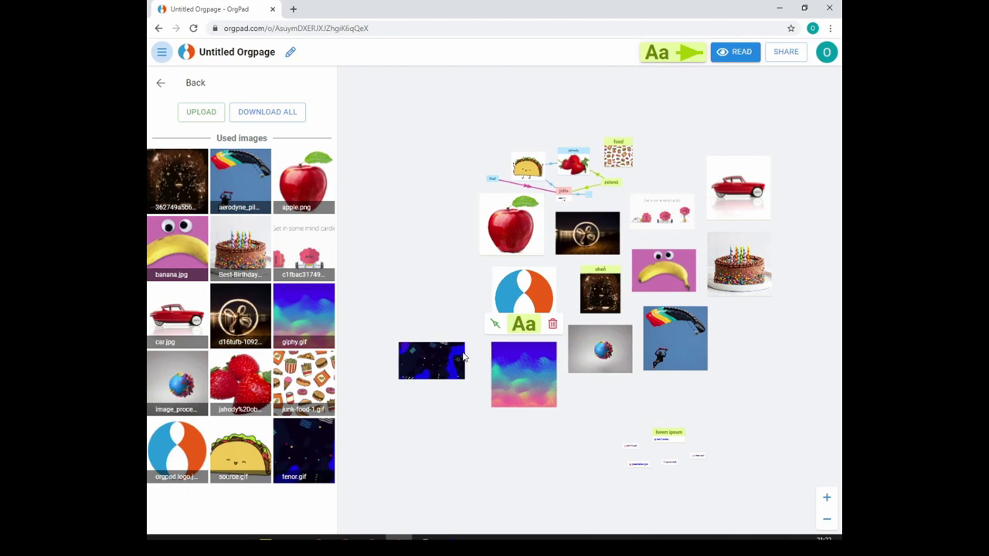
mouse_move(456, 332)
click(474, 314)
mouse_move(530, 345)
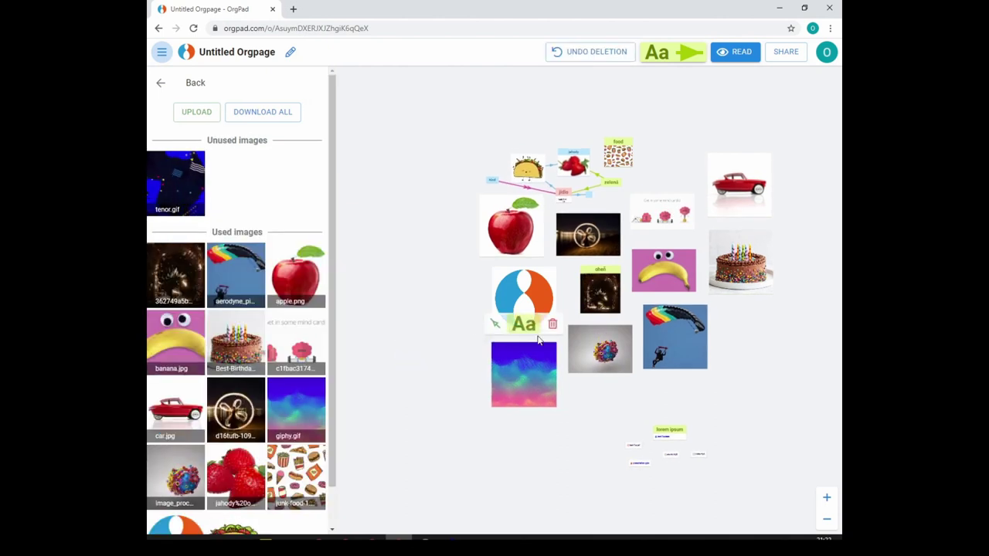
click(563, 313)
mouse_move(543, 292)
click(551, 249)
mouse_move(525, 222)
click(536, 183)
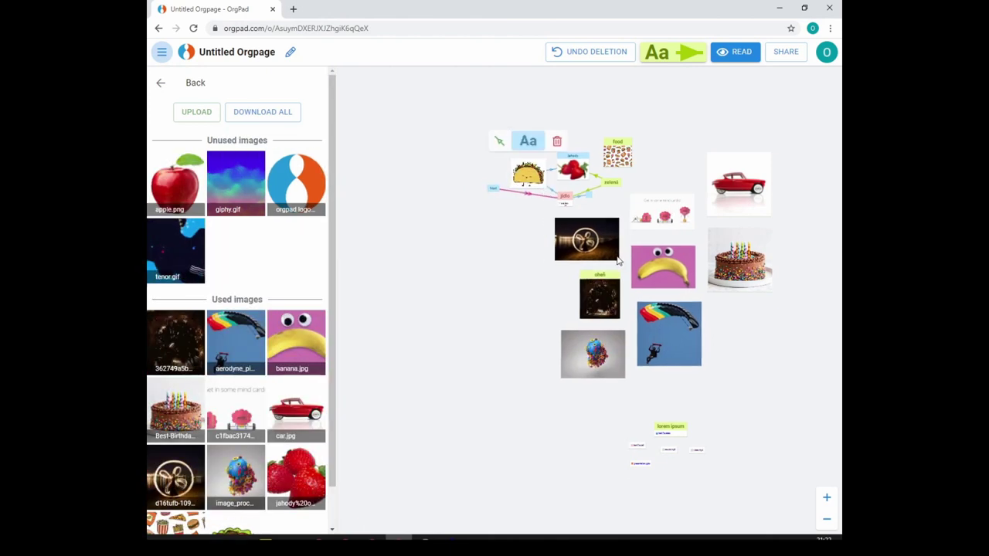
- Delete the text file.pdf cell and, with the page's files listed, the "lorem ipsum" cell containing text file.docx
mouse_move(618, 318)
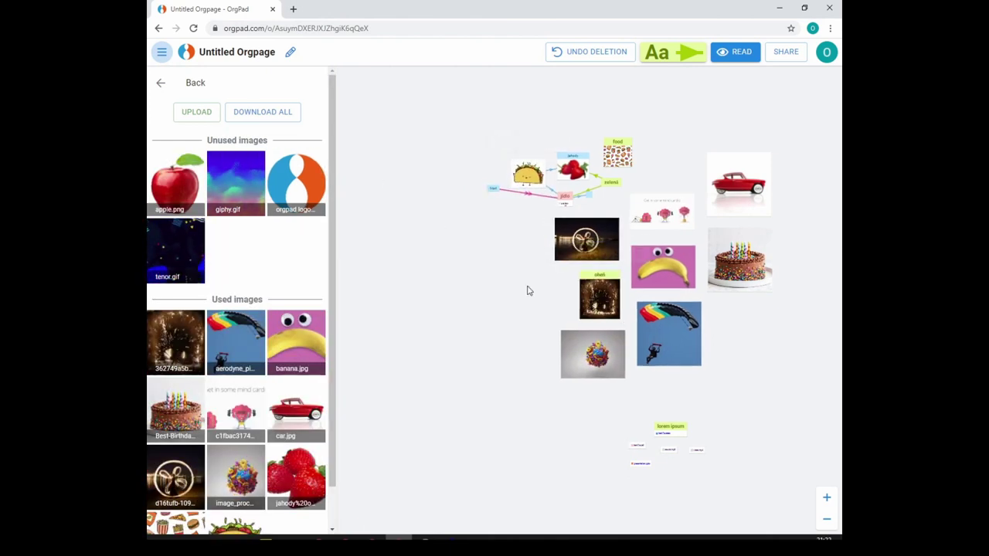
mouse_move(676, 366)
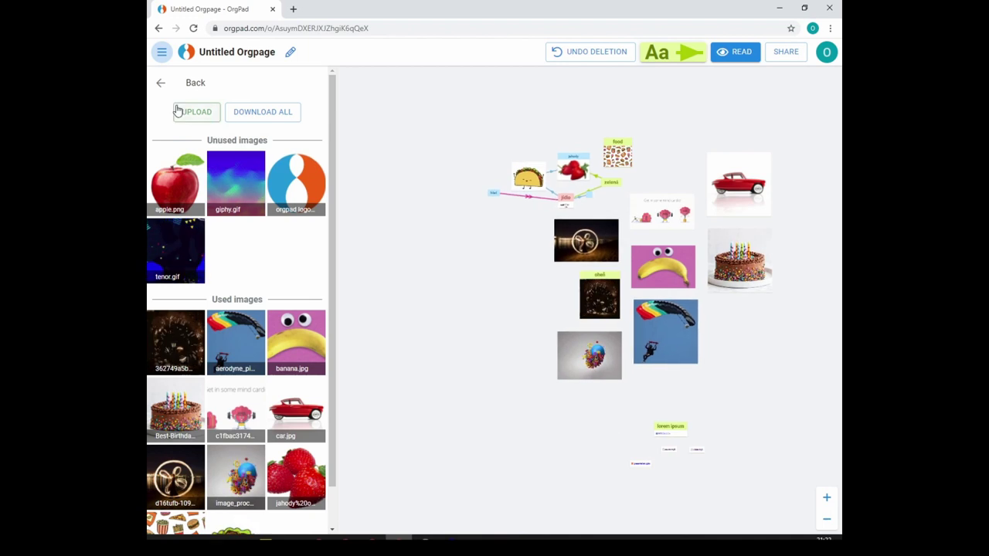
click(158, 83)
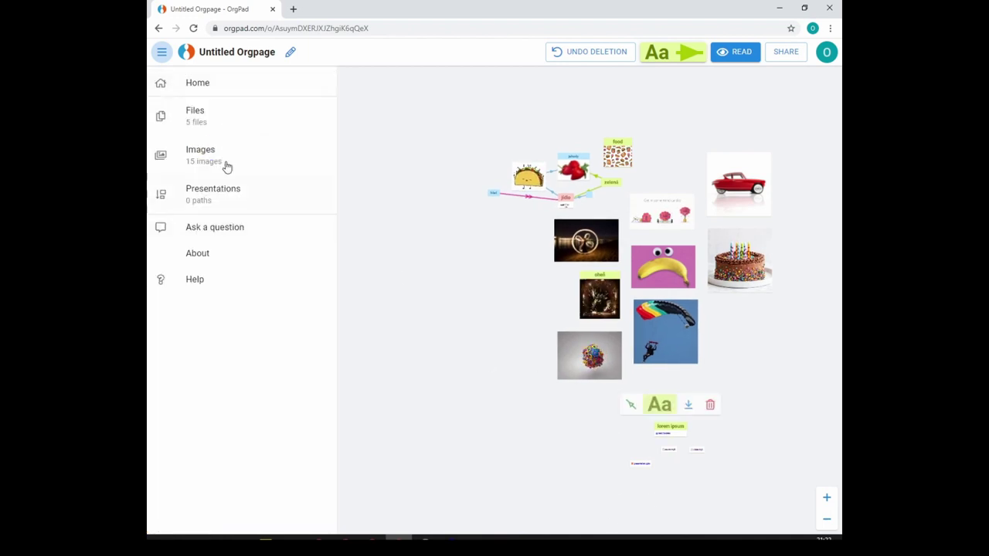
click(214, 112)
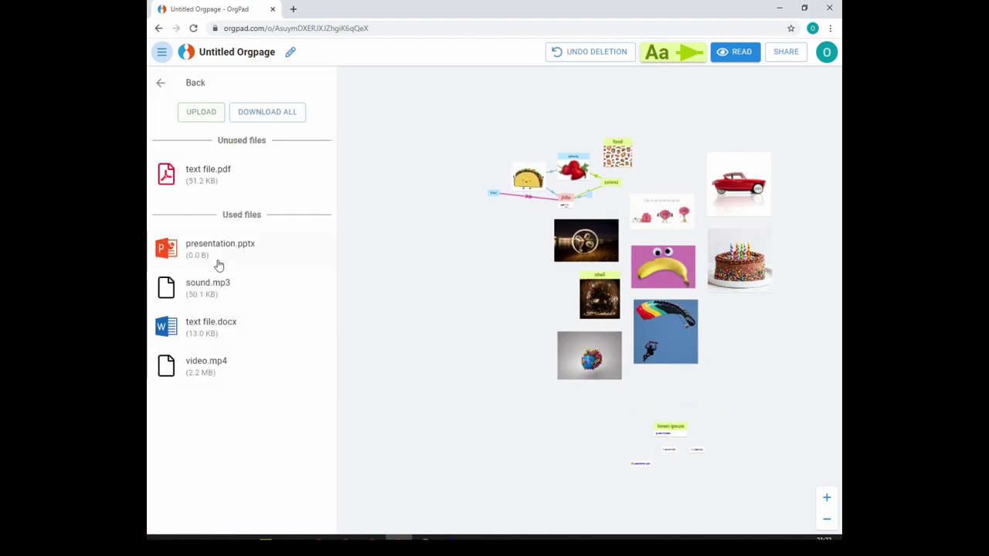
mouse_move(680, 429)
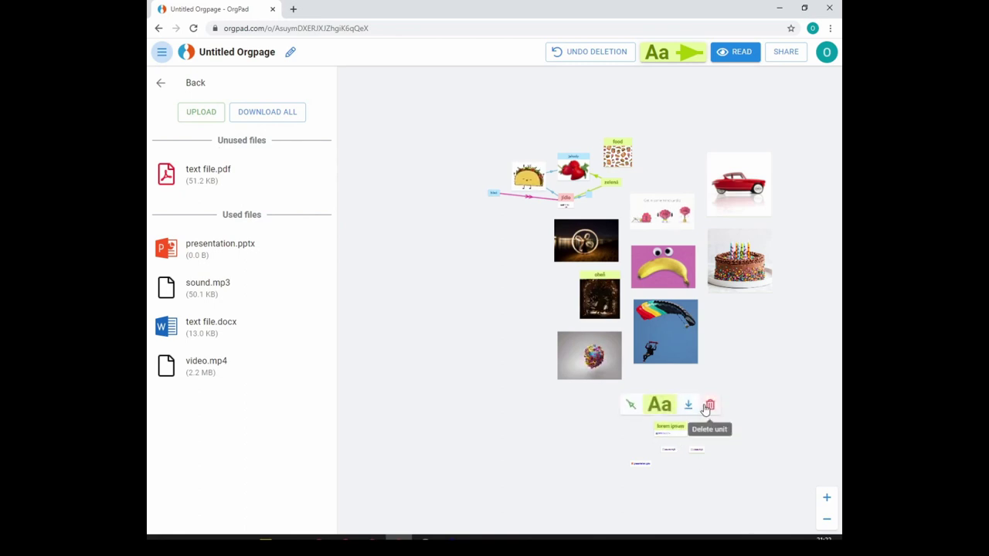
click(710, 404)
drag(737, 407, 662, 404)
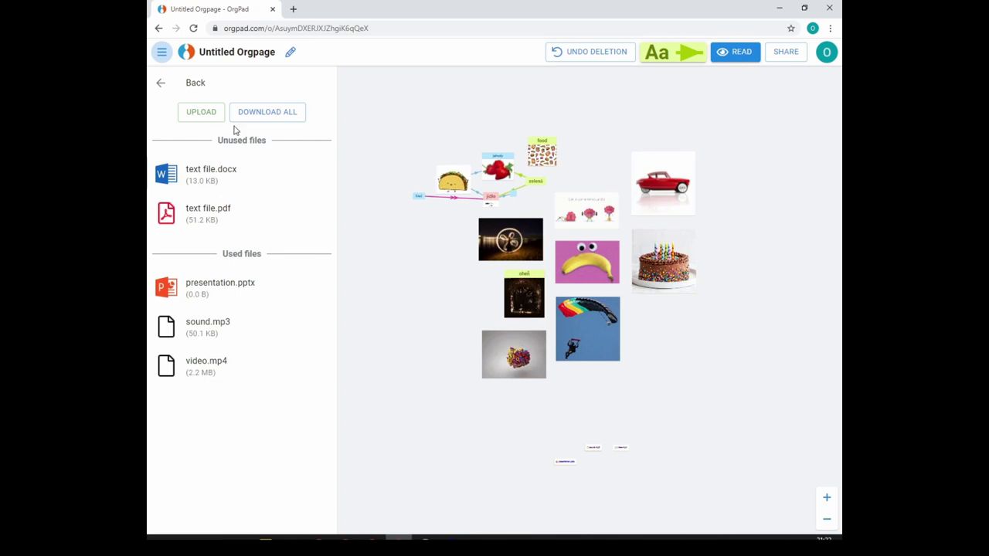
- Upload the pictures from the images folder in "orgad user" to the page's image library
click(162, 84)
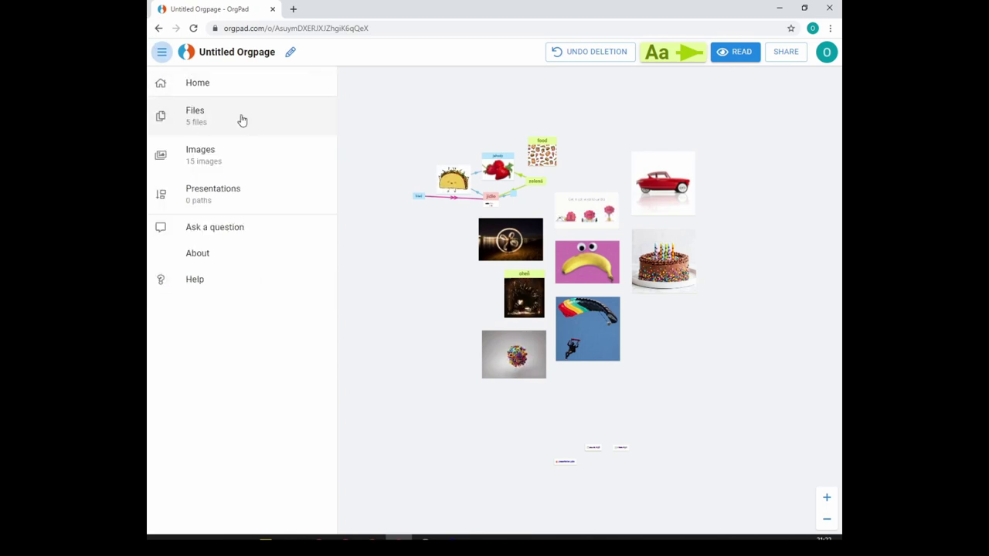
click(216, 166)
click(197, 112)
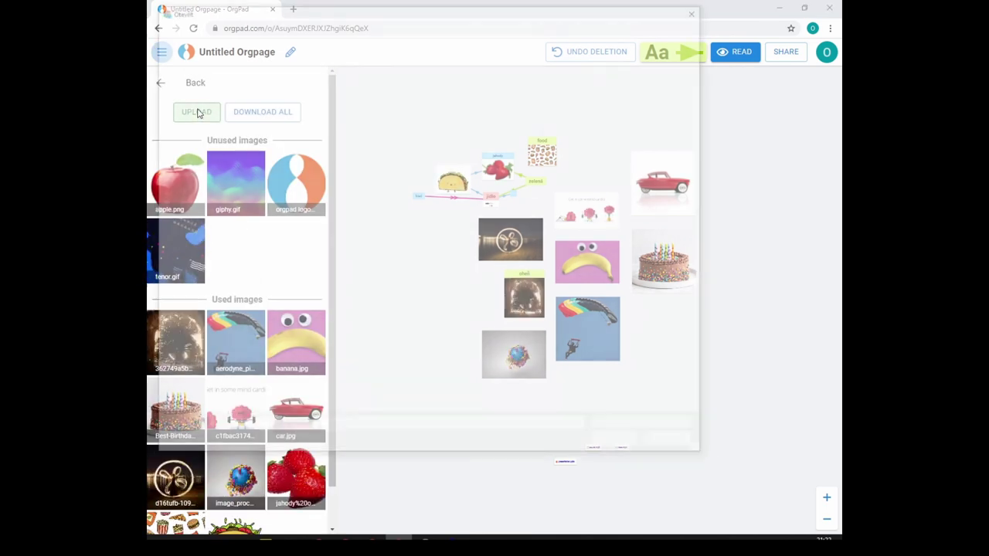
drag(455, 20, 585, 62)
click(457, 70)
double_click(404, 139)
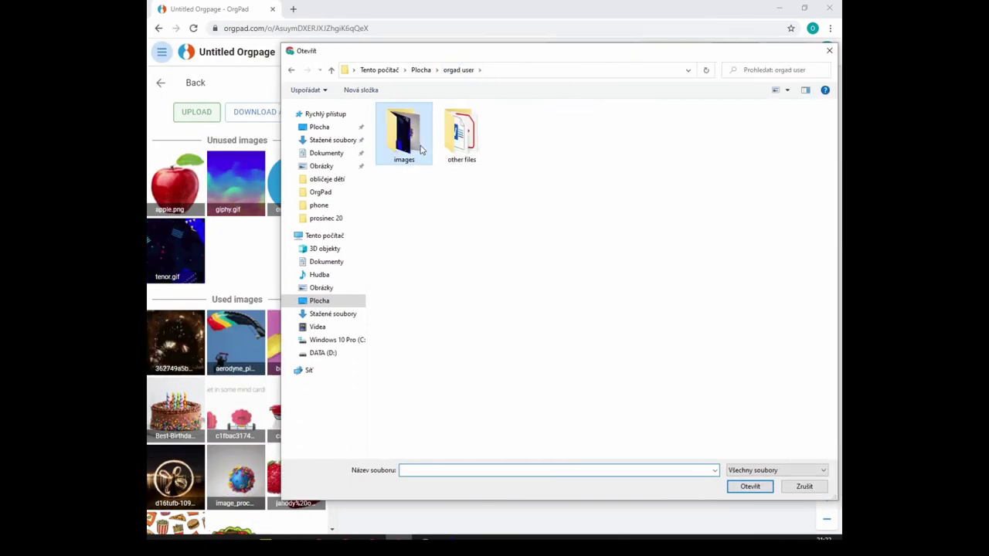
drag(587, 325, 384, 98)
click(749, 486)
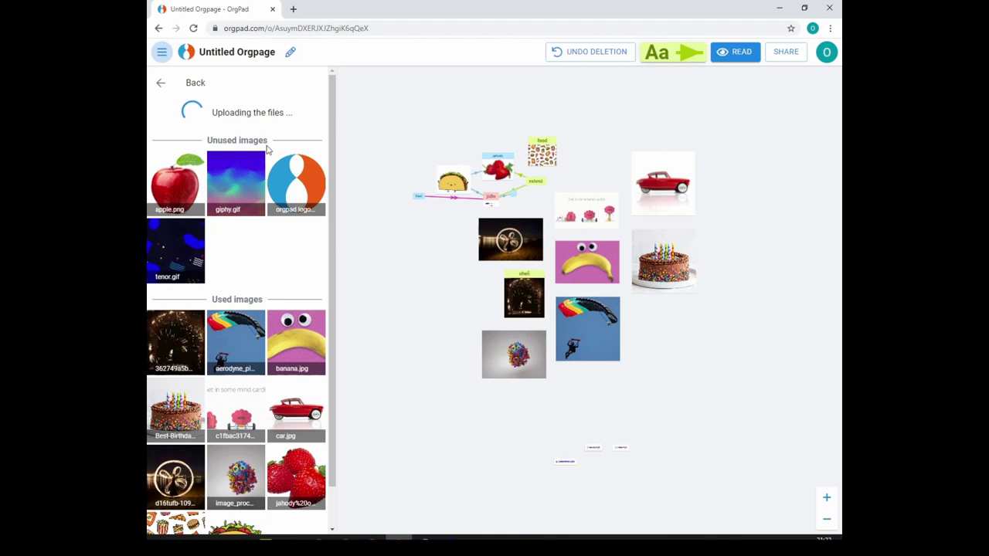
- Check the image library after the upload and close the side menu
click(161, 83)
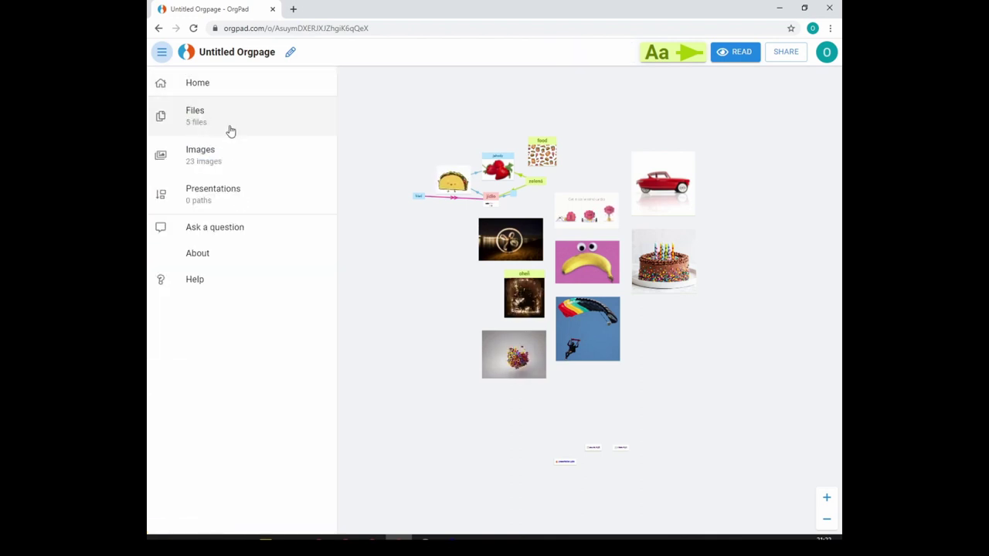
click(207, 158)
click(180, 85)
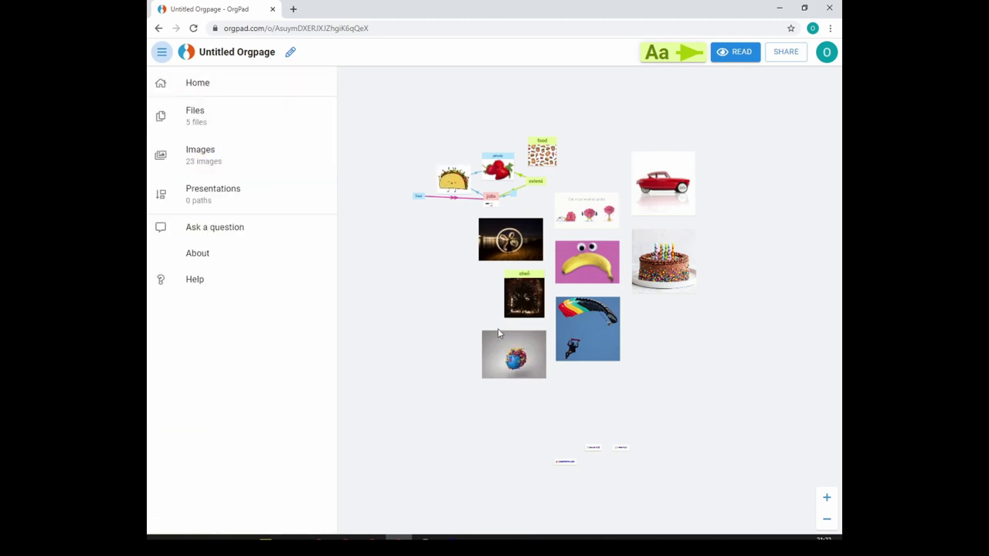
mouse_move(508, 363)
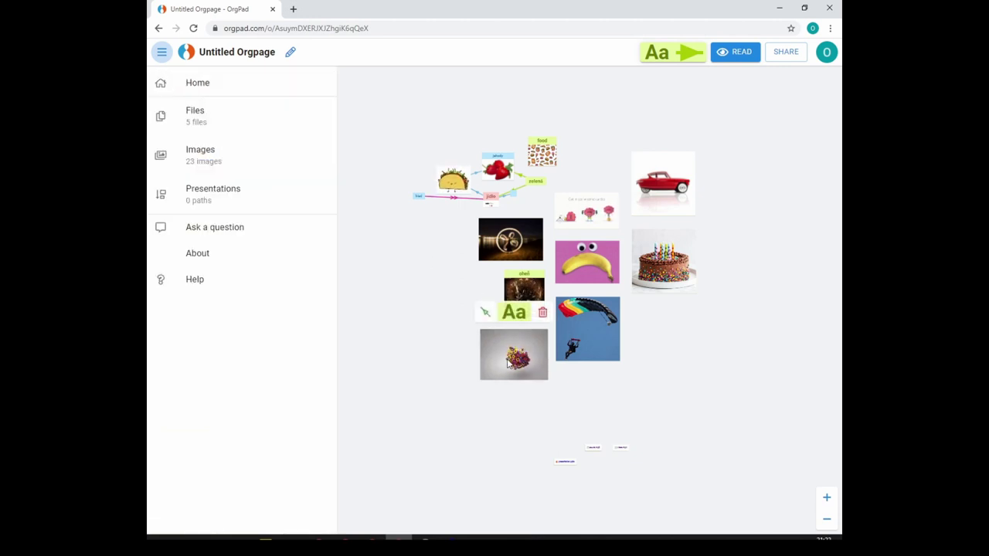
click(730, 355)
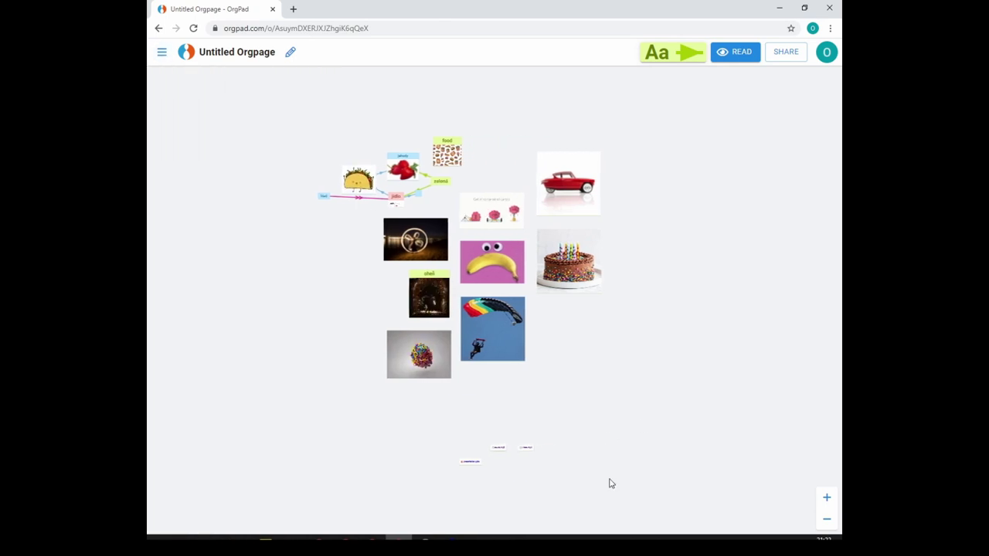
- Create an empty cell below the birthday cake picture and open youtube.com in a new browser tab
double_click(602, 338)
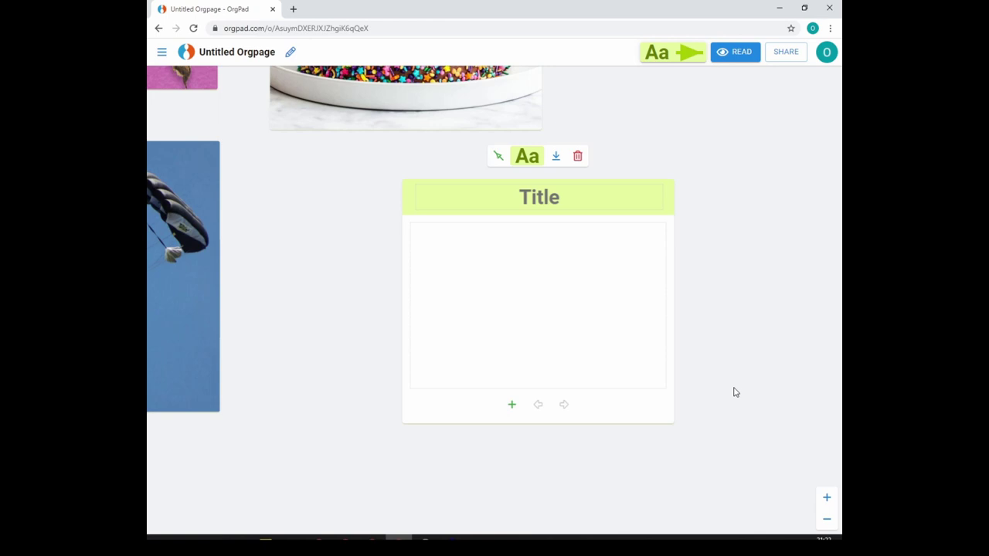
scroll(735, 391, up, 2)
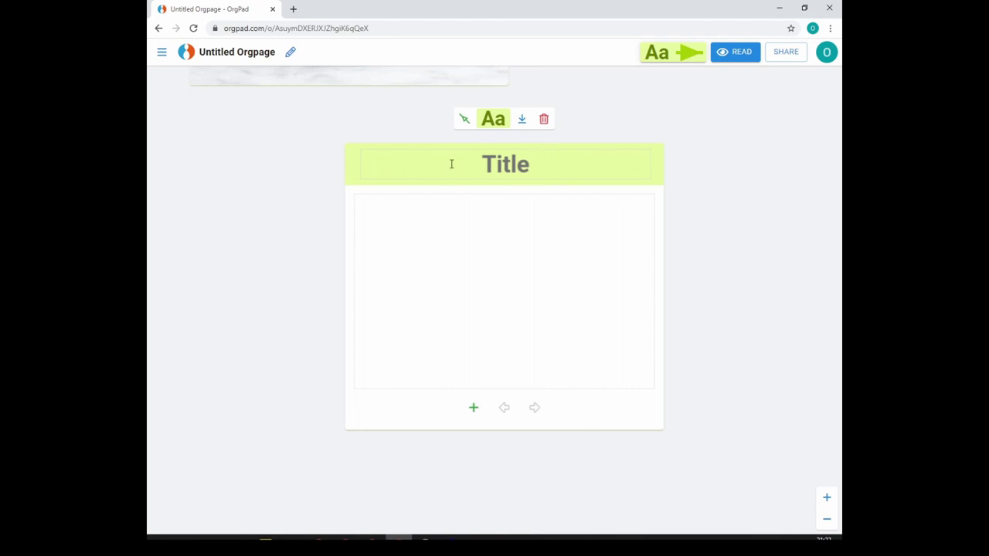
click(293, 8)
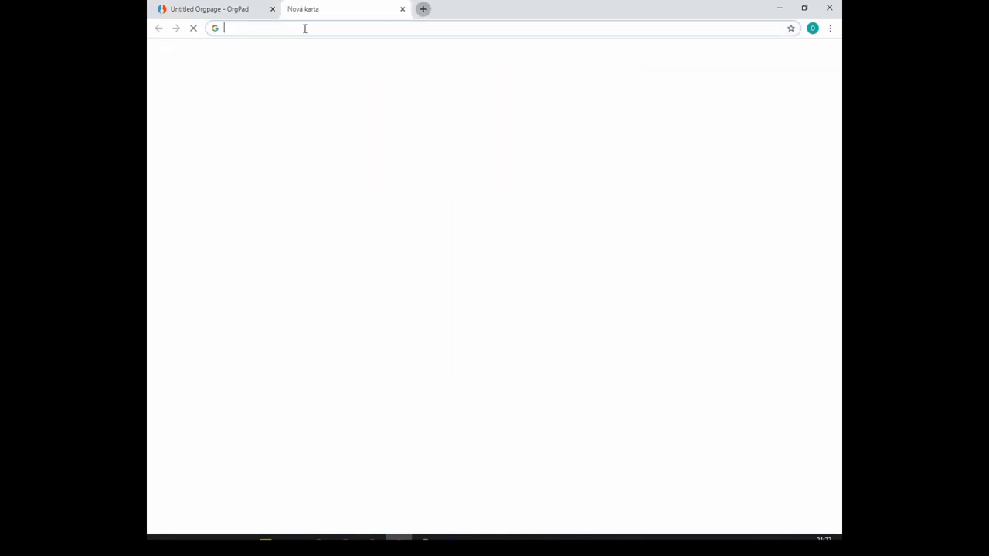
text(you)
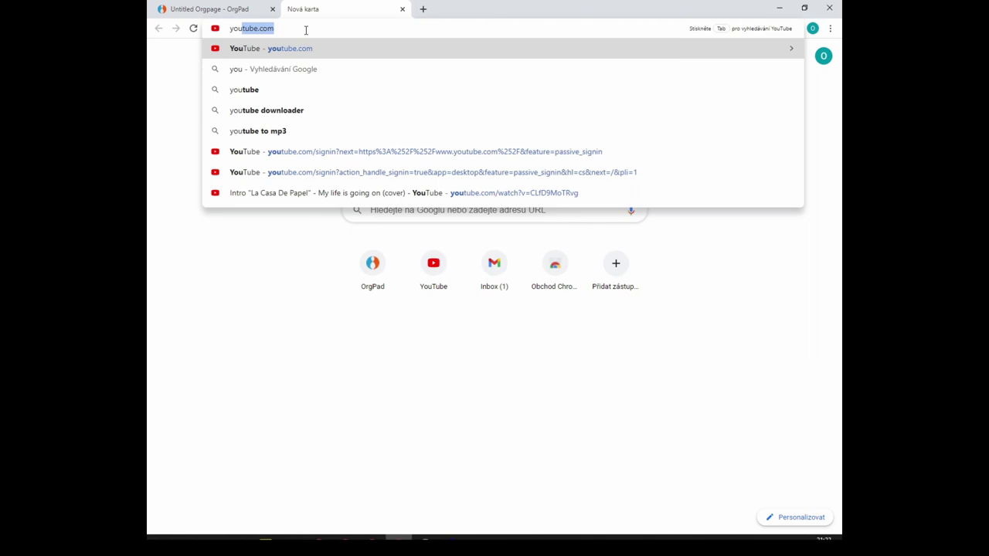
key(Return)
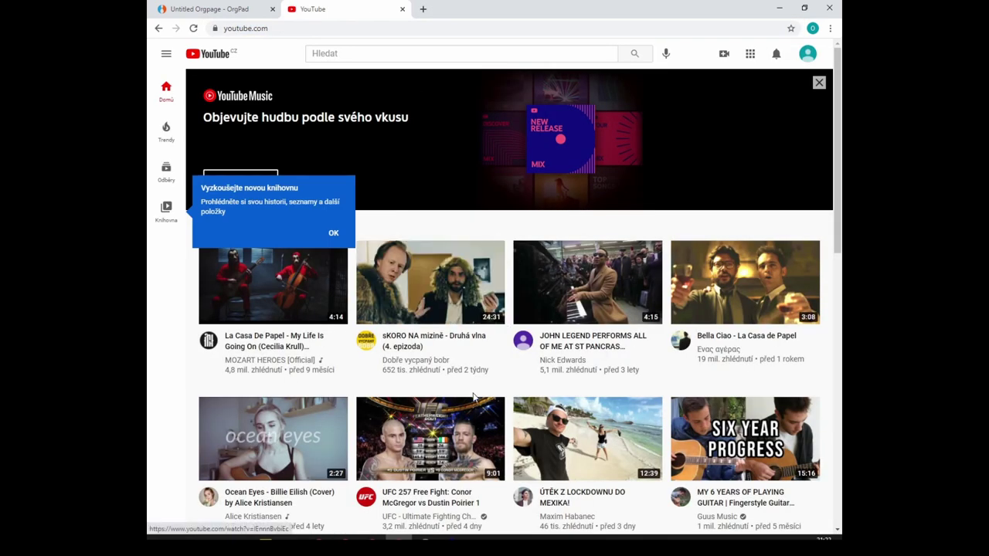
- Open the video of John Legend performing All of Me at St Pancras and copy its web address
click(610, 372)
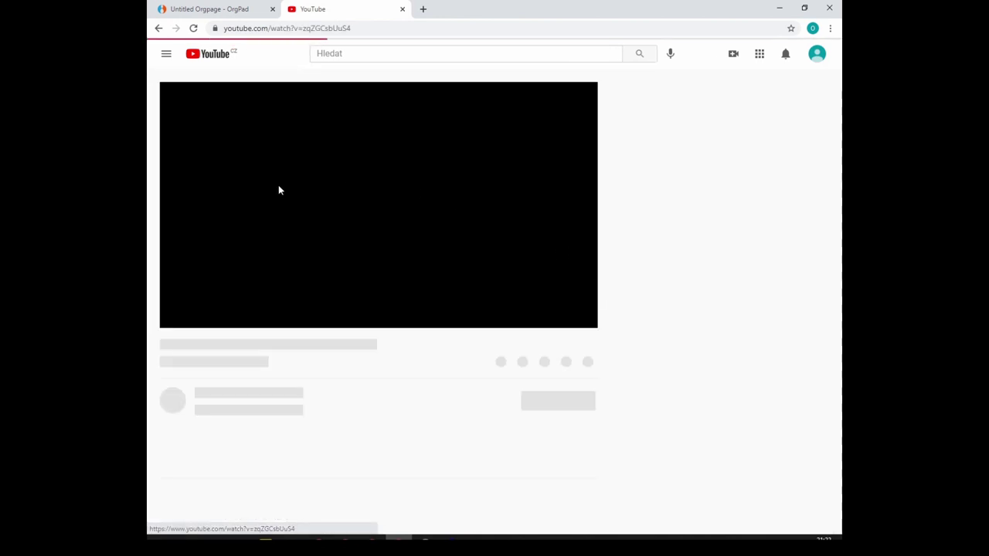
click(376, 28)
key(ctrl+c)
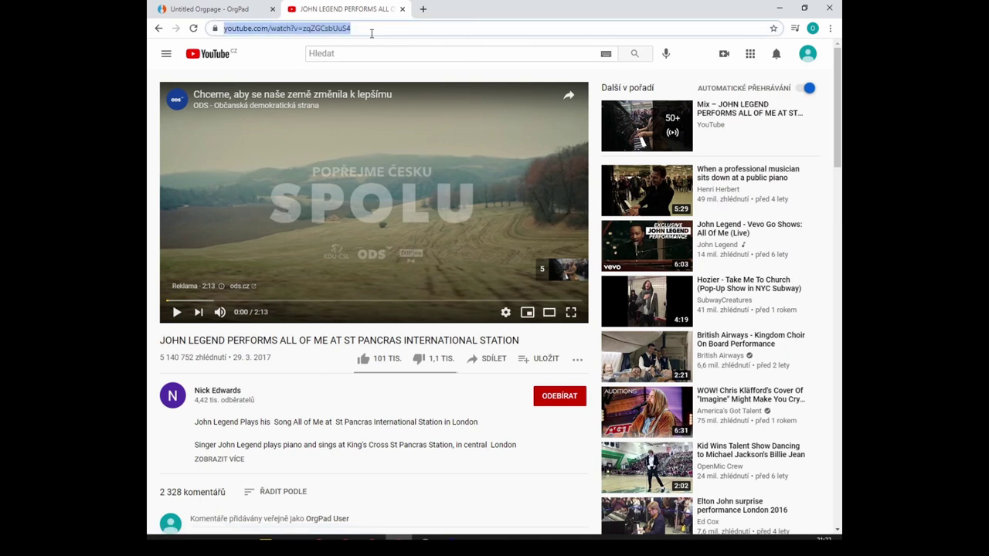
- Embed the YouTube video in the empty cell's content using the copied address as the media source, and finish editing the cell
click(239, 8)
click(488, 257)
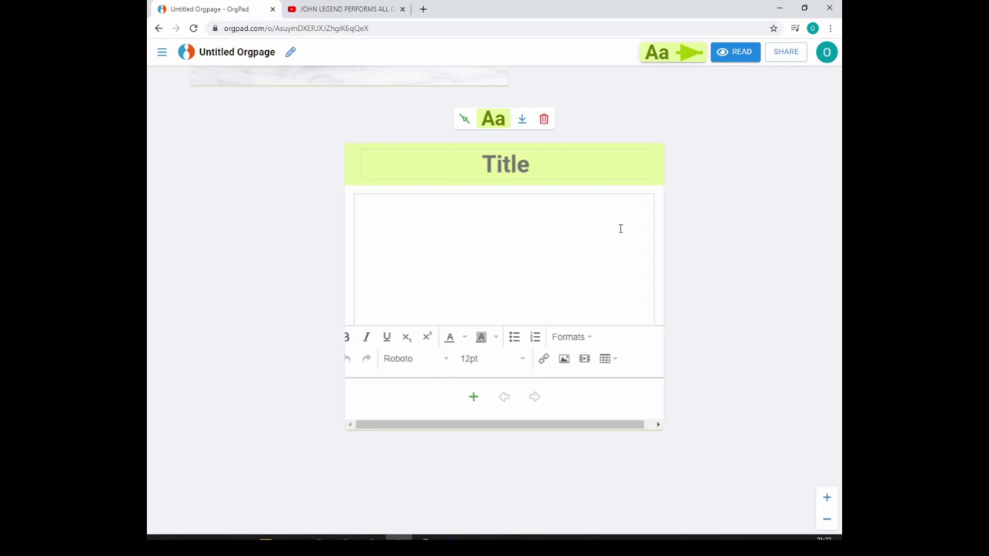
click(585, 359)
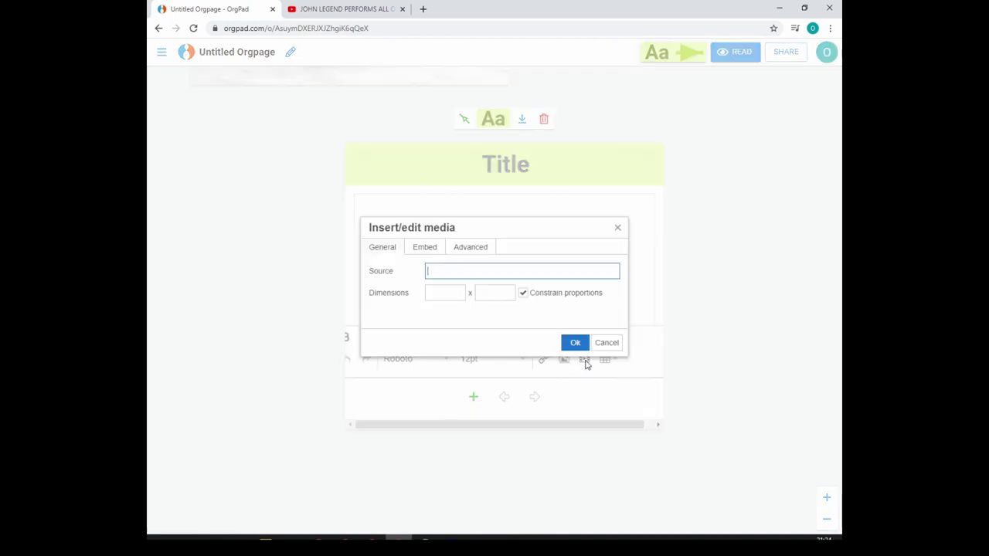
key(ctrl+v)
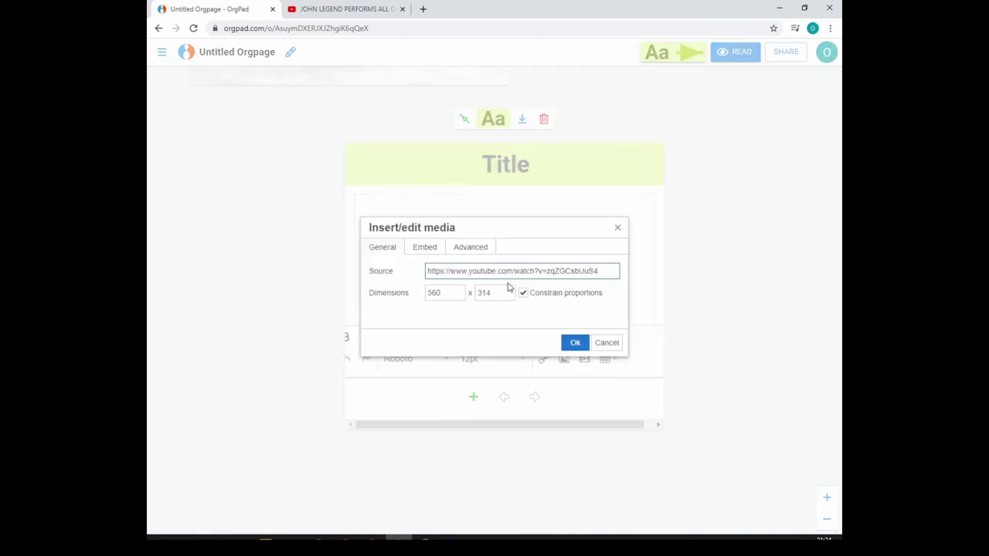
click(573, 345)
click(713, 255)
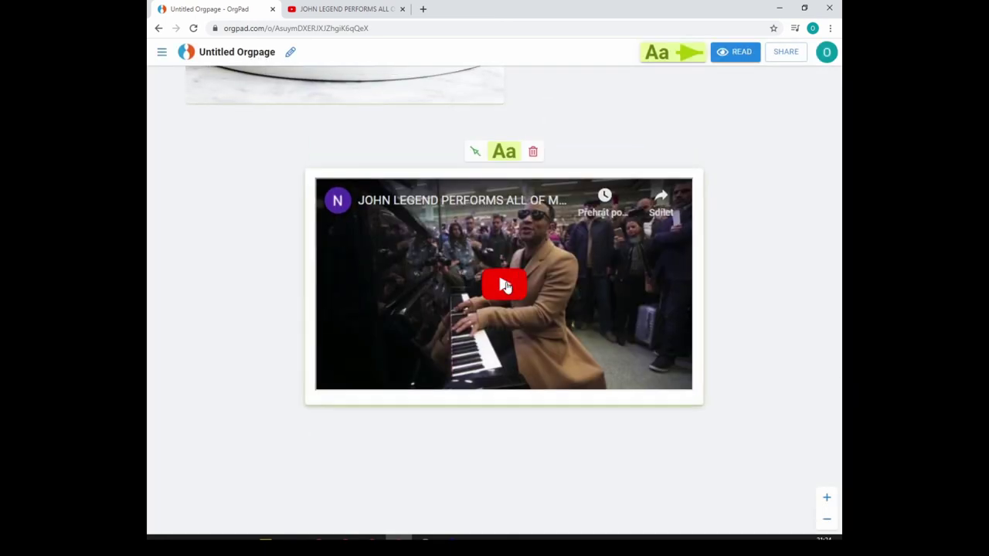
- Play the embedded YouTube video briefly on the orgpage, pause it and deselect its cell
click(503, 284)
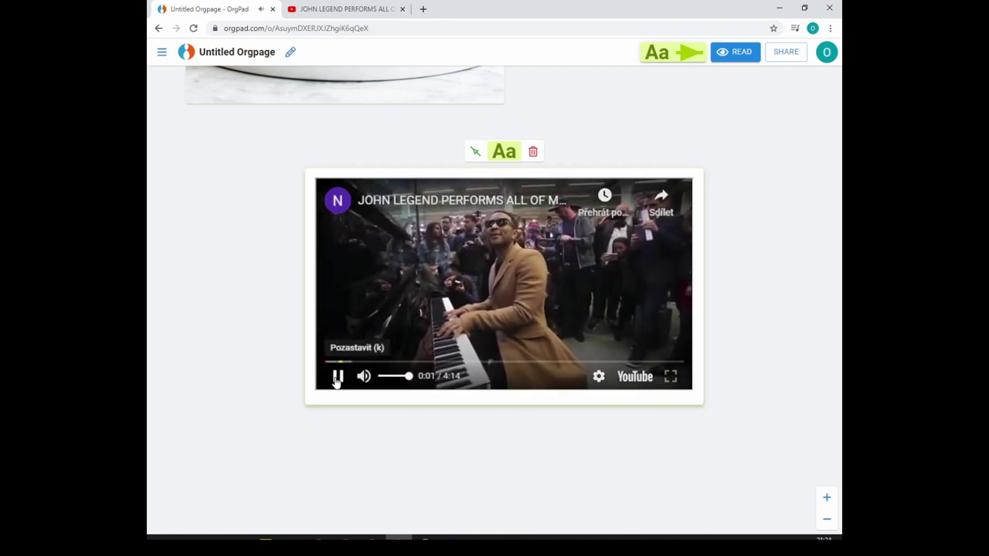
click(337, 376)
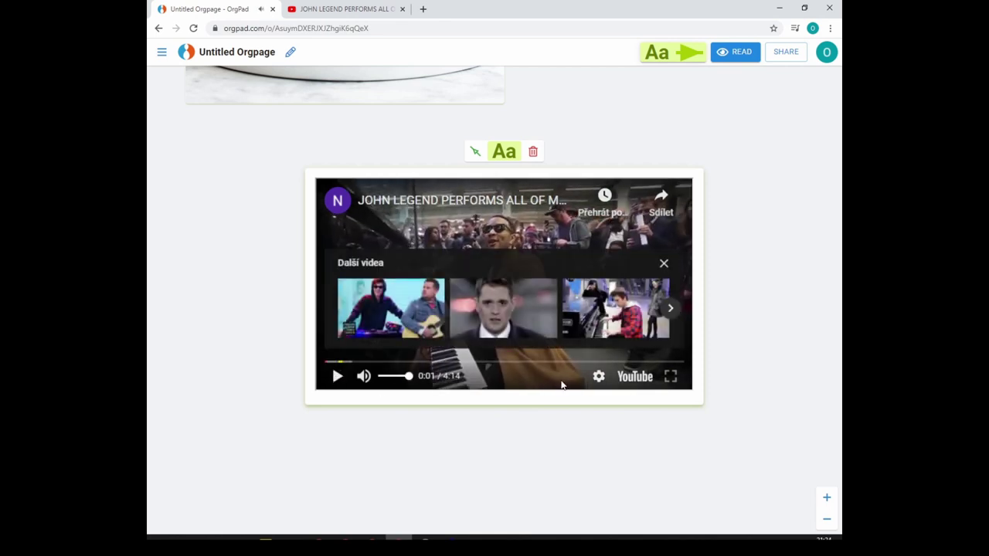
click(563, 425)
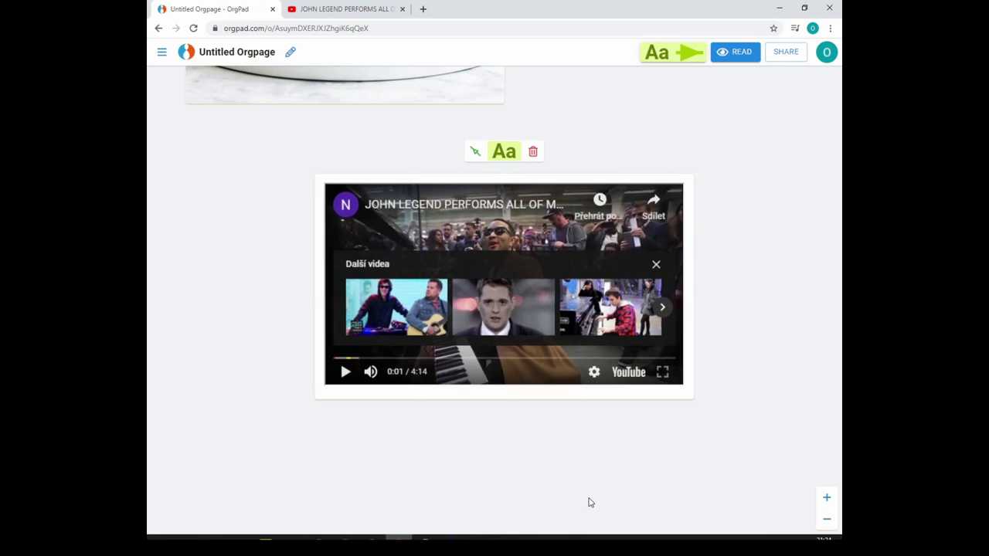
scroll(744, 239, down, 3)
drag(746, 399, 686, 378)
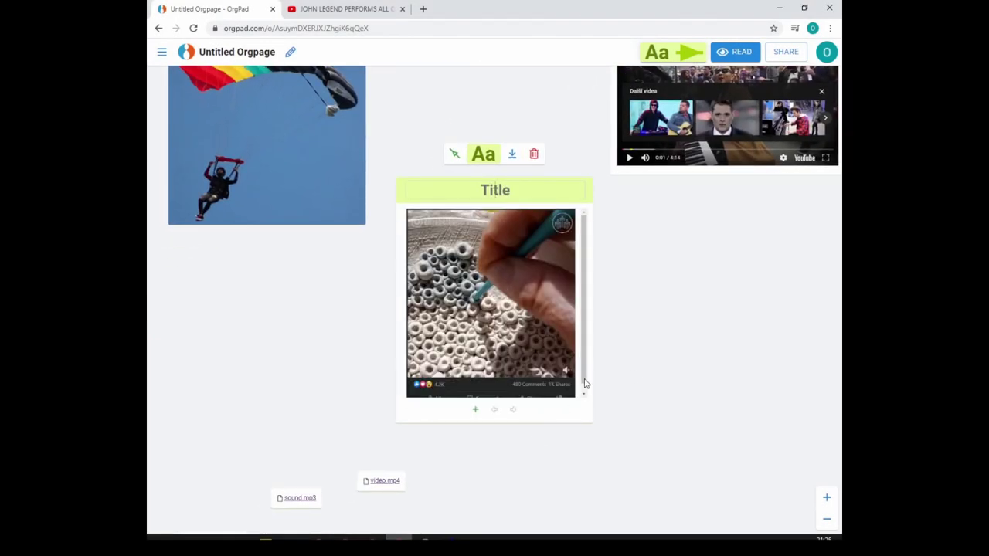
- Finish editing the cell holding the Facebook video picture and the cell holding the share options picture
click(552, 402)
click(541, 348)
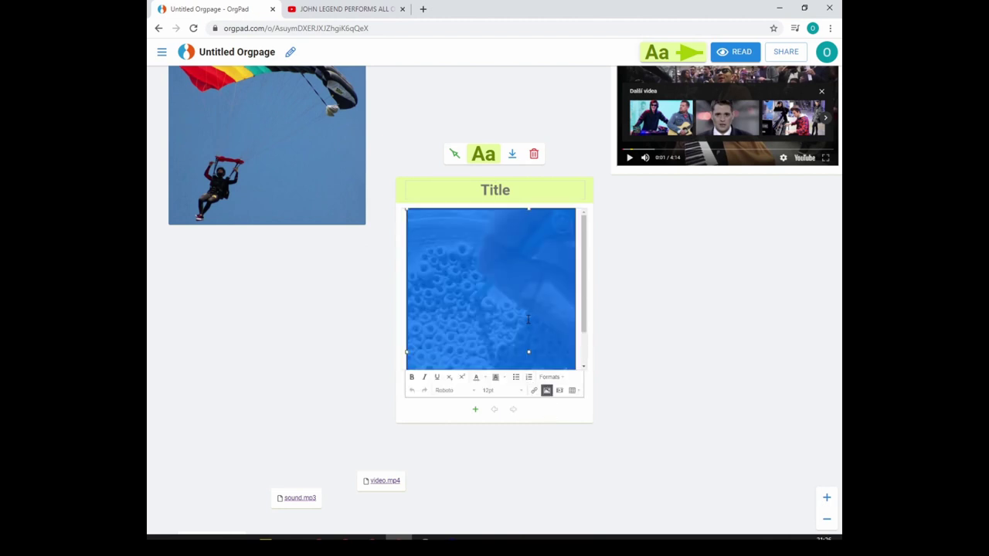
click(651, 340)
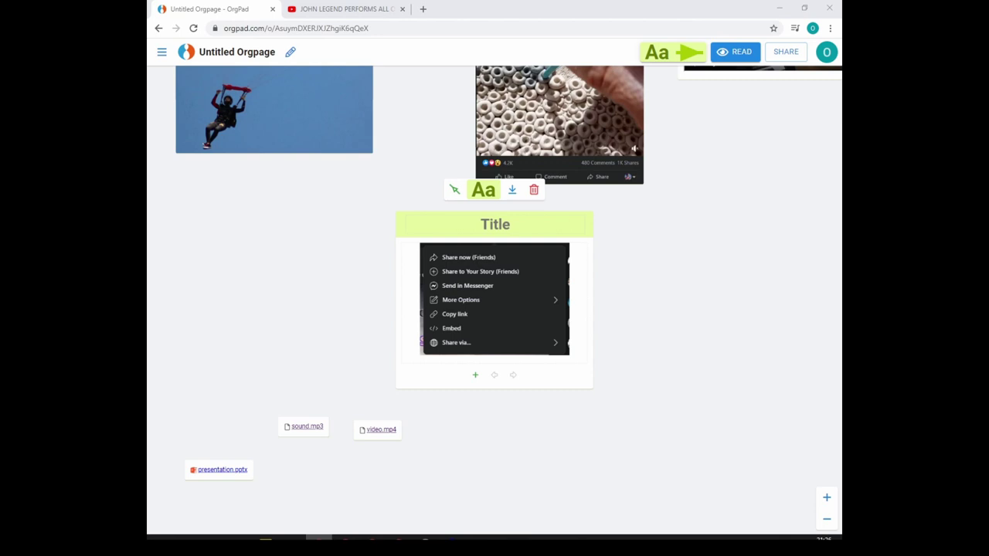
click(706, 270)
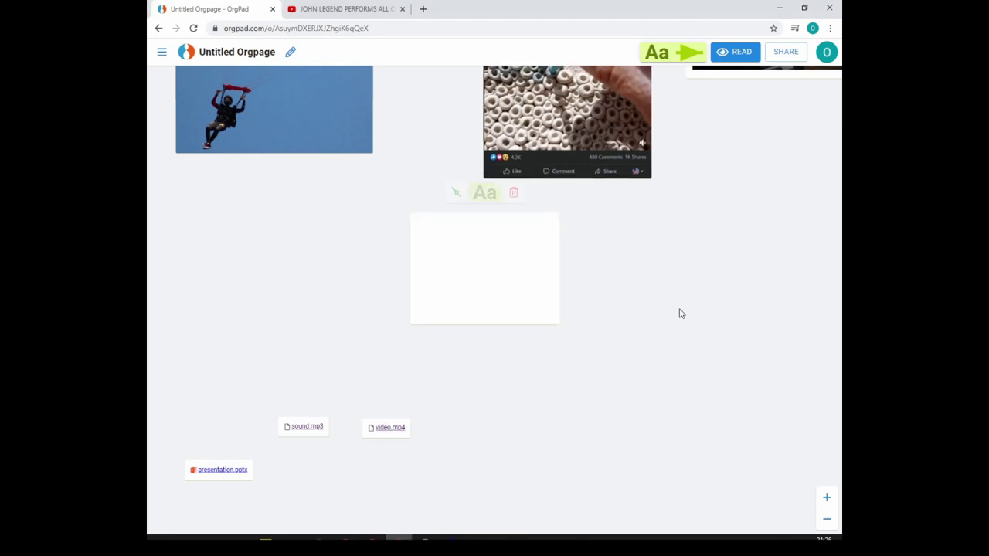
- Create an empty cell below the embedded YouTube video and start editing its content
drag(679, 314, 541, 307)
double_click(629, 204)
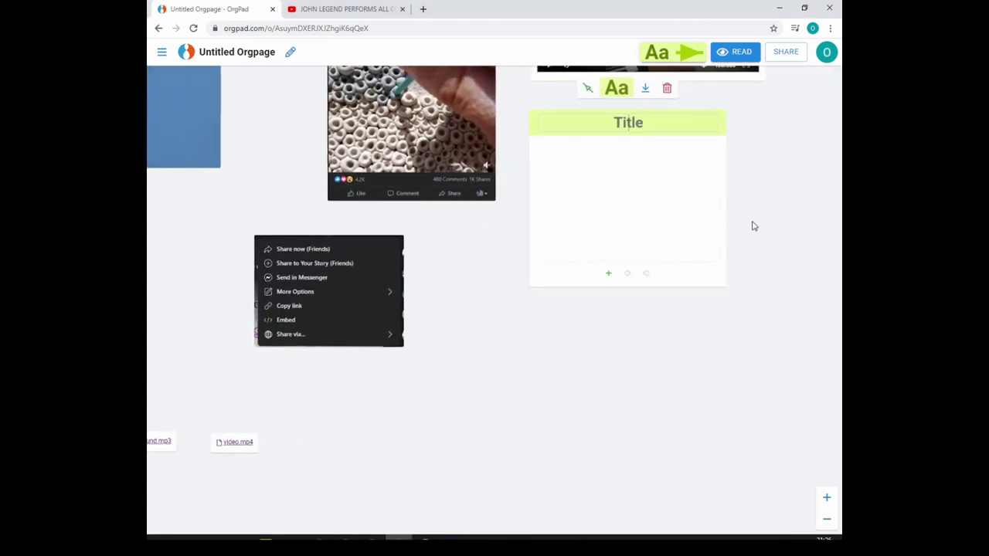
scroll(745, 220, up, 4)
click(677, 228)
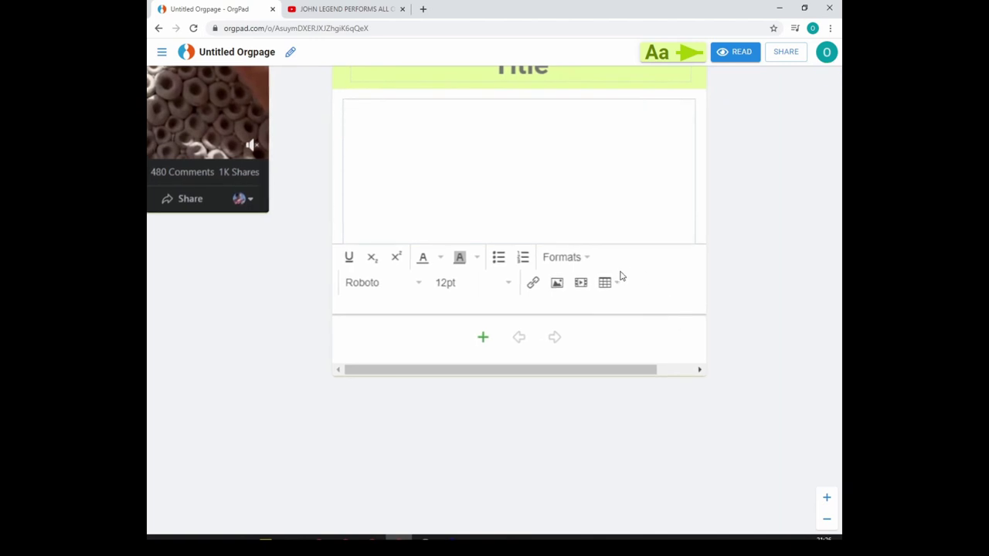
- Embed the Facebook ceramics video in the cell's content using its copied embed code, and finish editing the cell
click(580, 283)
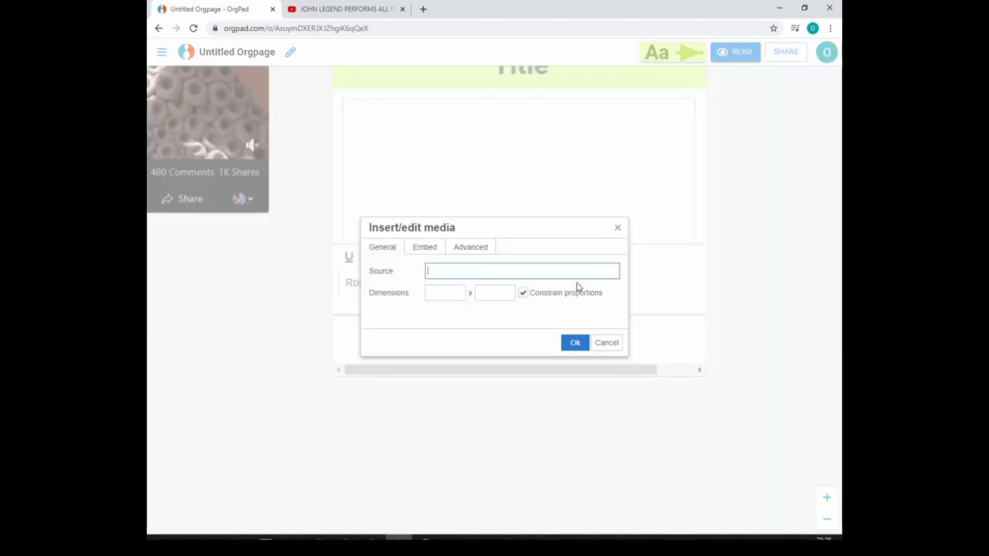
click(425, 247)
click(425, 298)
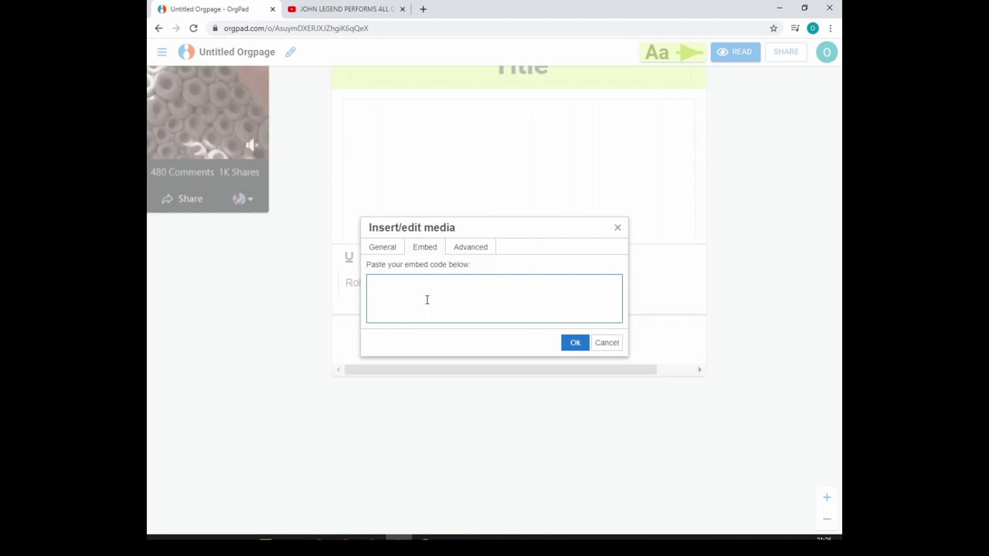
key(ctrl+v)
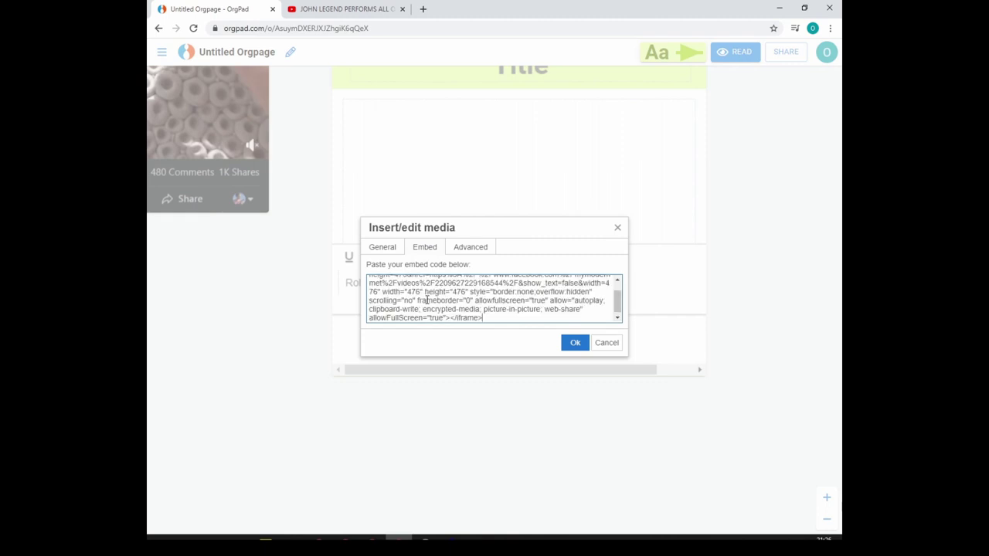
click(575, 343)
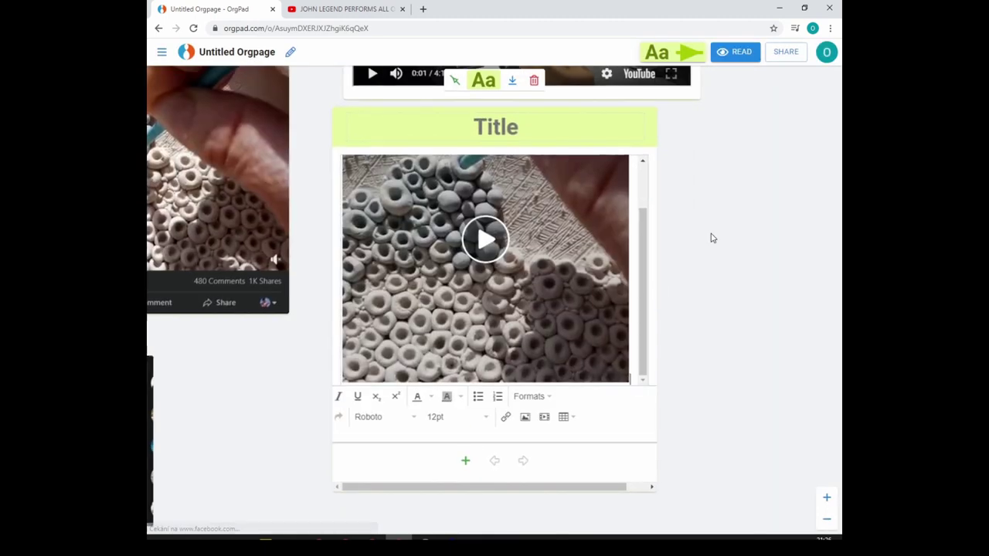
click(714, 282)
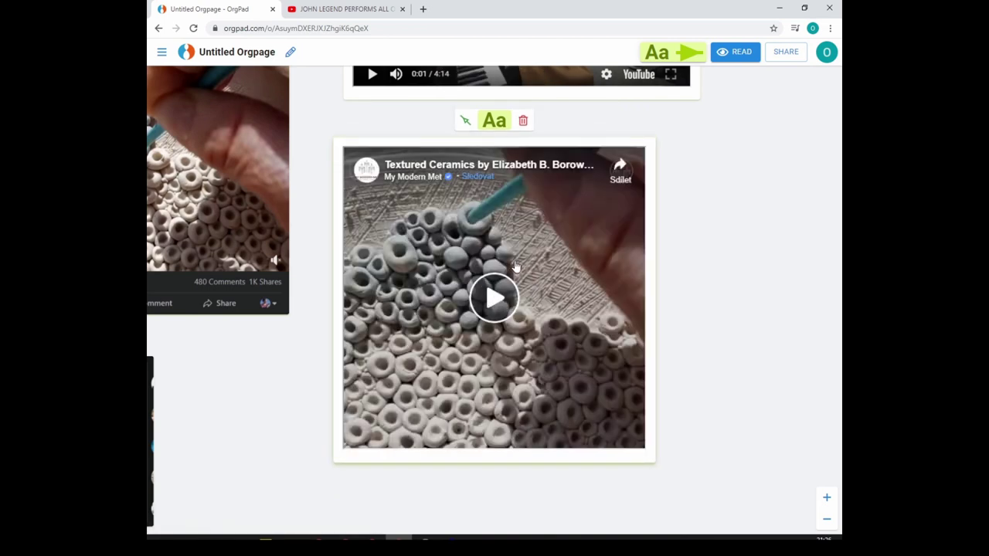
scroll(713, 181, down, 5)
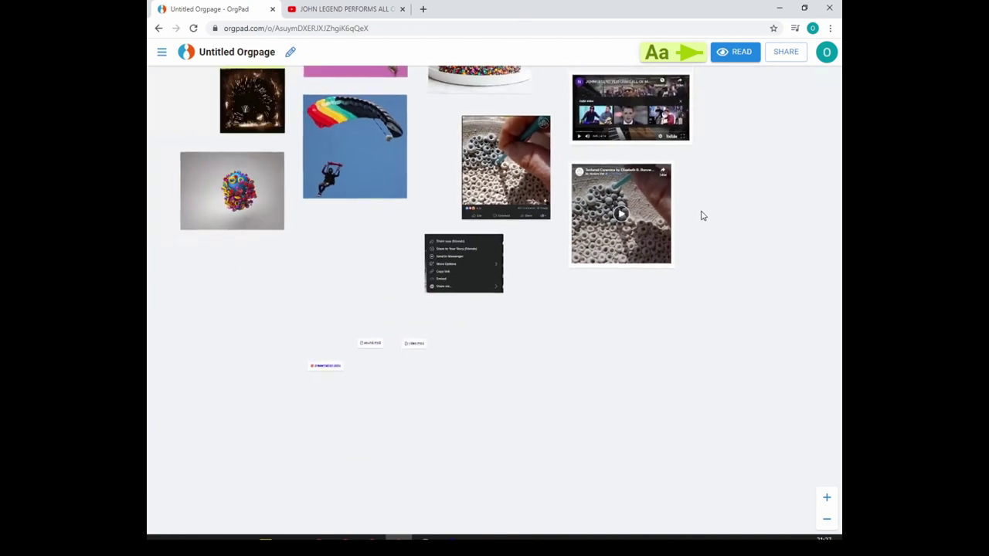
scroll(711, 286, down, 3)
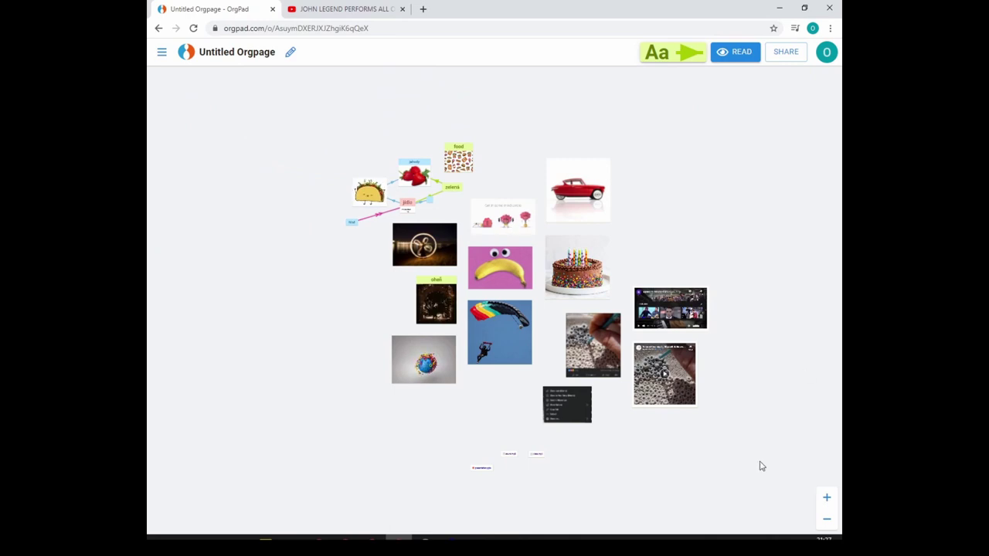
scroll(698, 353, up, 3)
scroll(702, 348, down, 5)
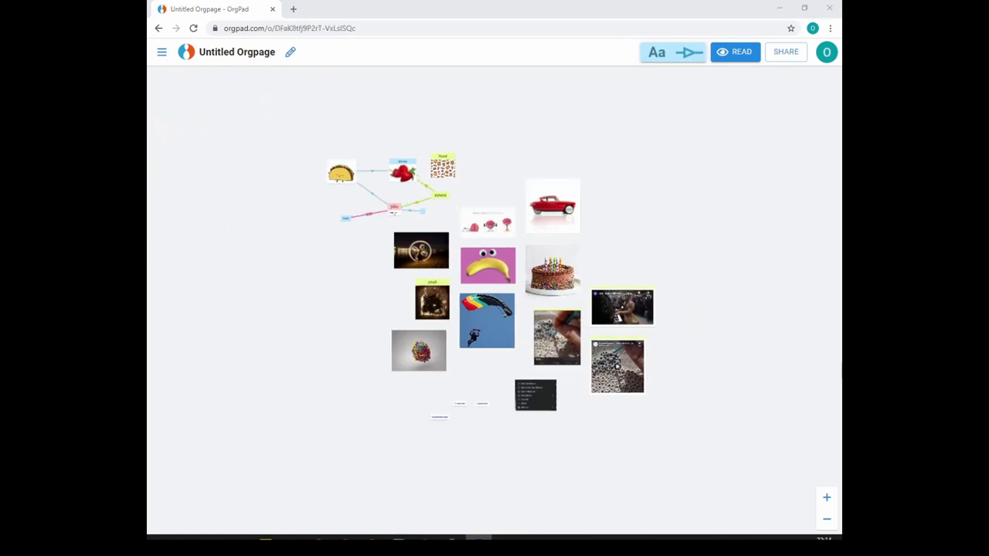
- Open the content of the jídlo cell for editing at the text "mám hlad"
scroll(465, 301, up, 1)
scroll(466, 302, up, 5)
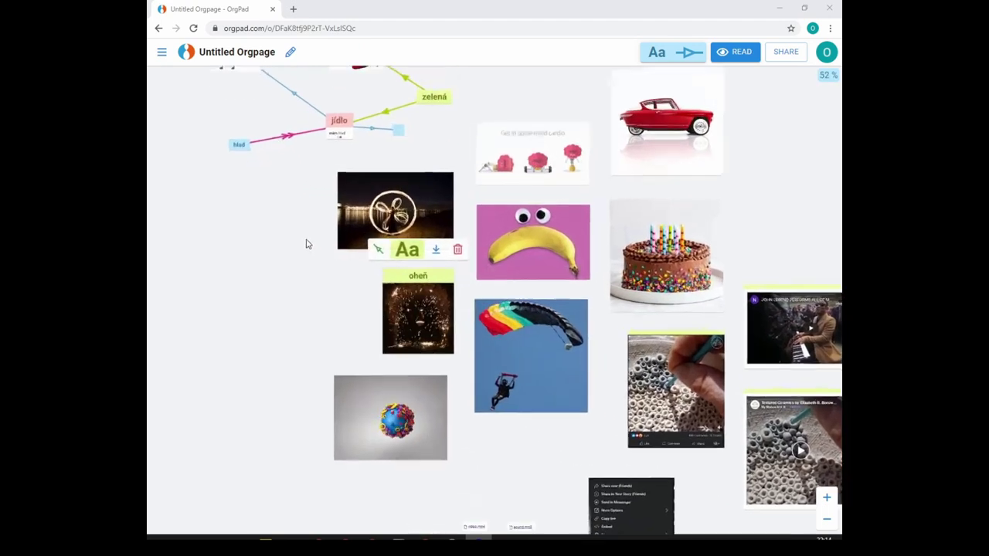
scroll(324, 324, up, 2)
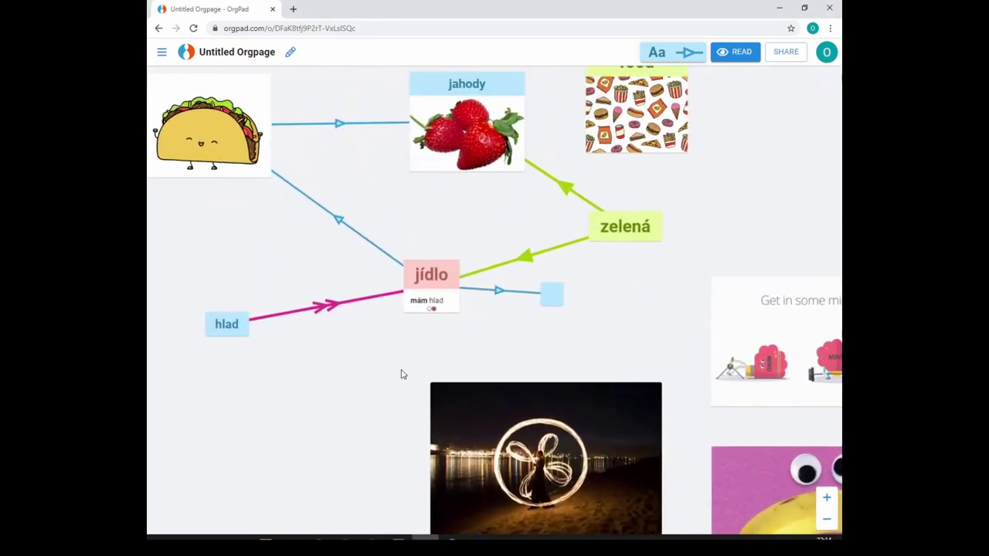
click(456, 307)
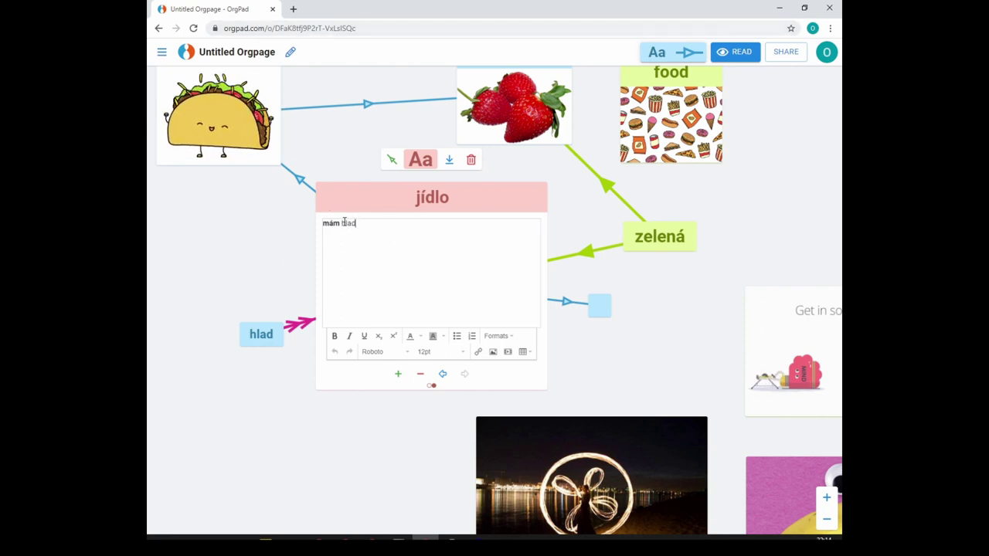
- Search the web for hlad in a new browser tab, open the Czech Wikipedia article Hlad and copy its address
click(293, 9)
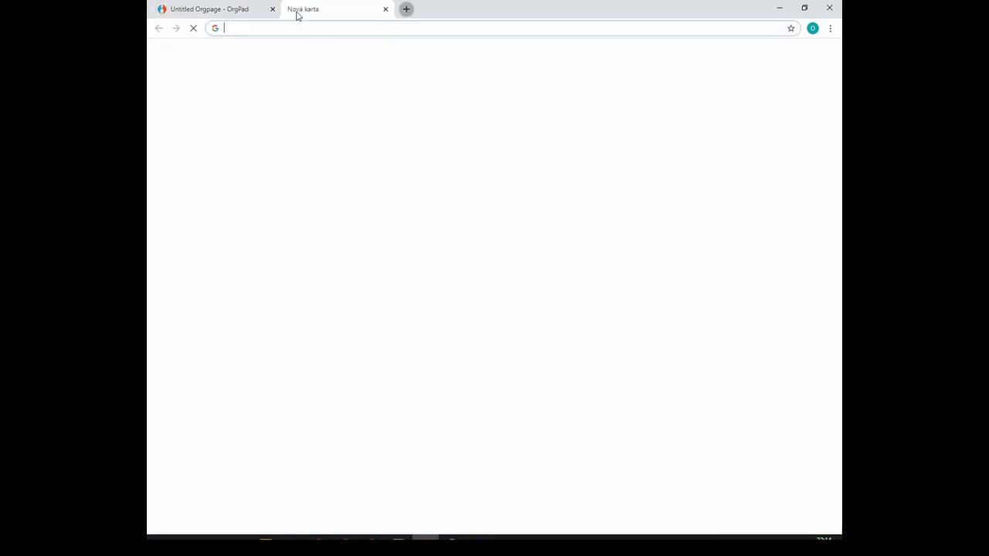
text(hlad)
key(Return)
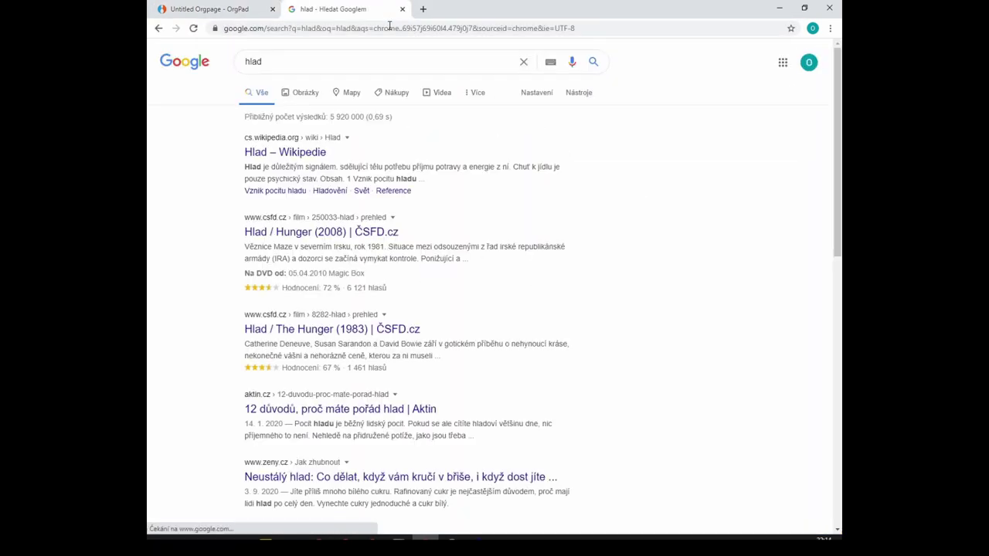
click(304, 153)
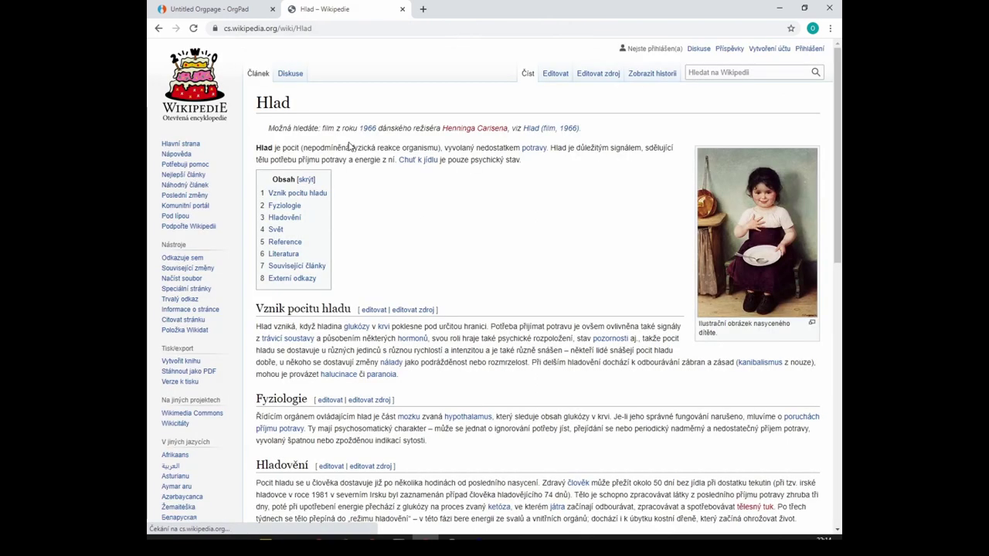
click(350, 28)
key(ctrl+c)
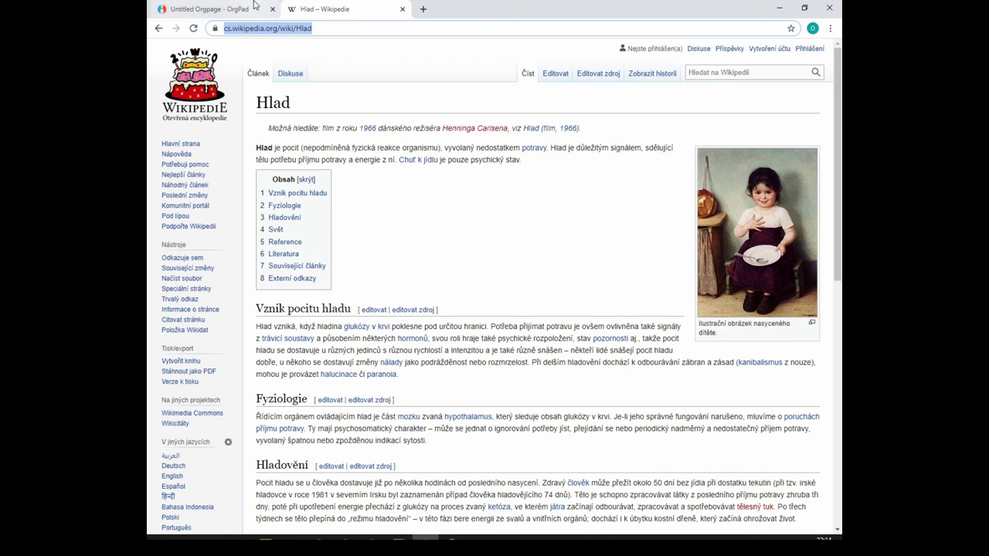
- Return to the orgpage and link the word hlad in the jídlo cell's content to the copied Wikipedia address
key(ctrl+Tab)
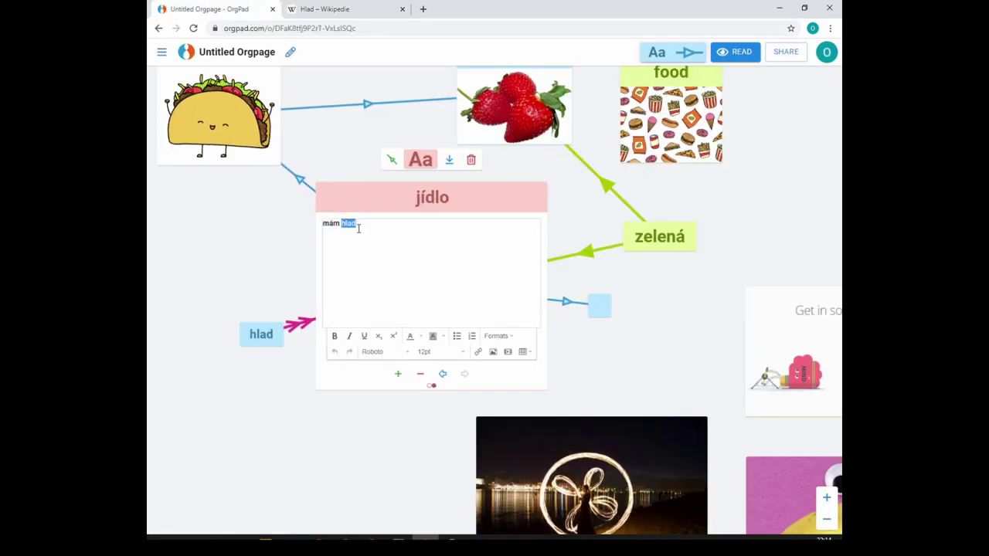
click(477, 352)
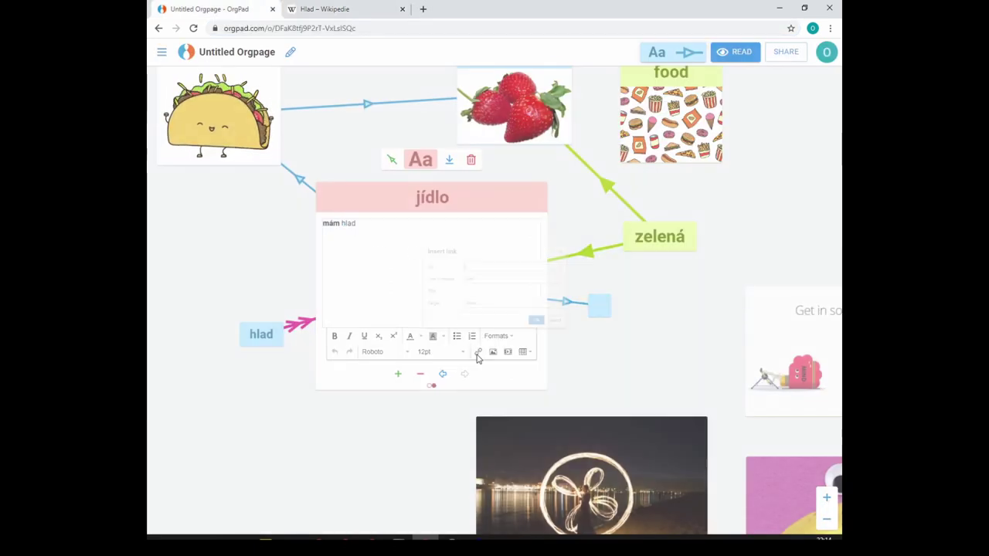
key(ctrl+v)
click(569, 346)
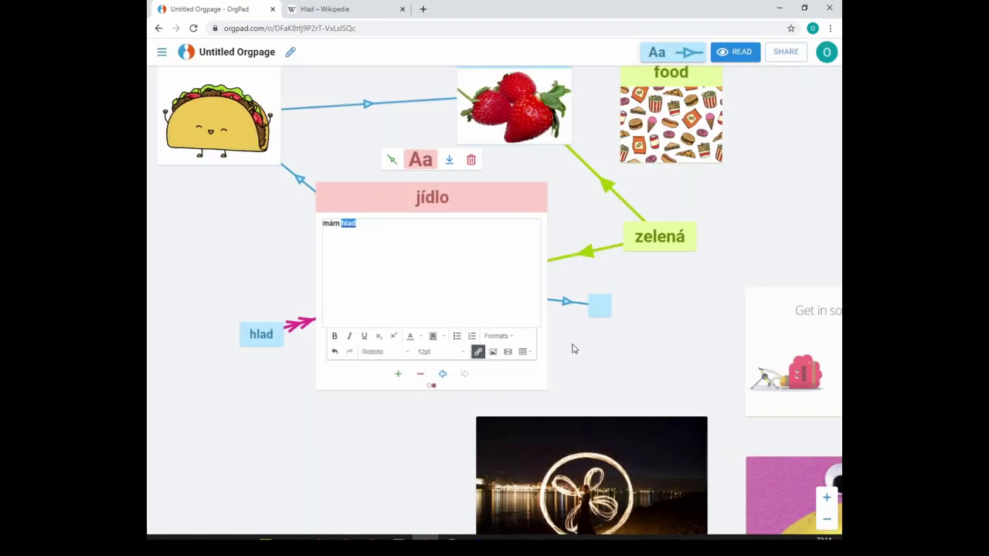
click(456, 278)
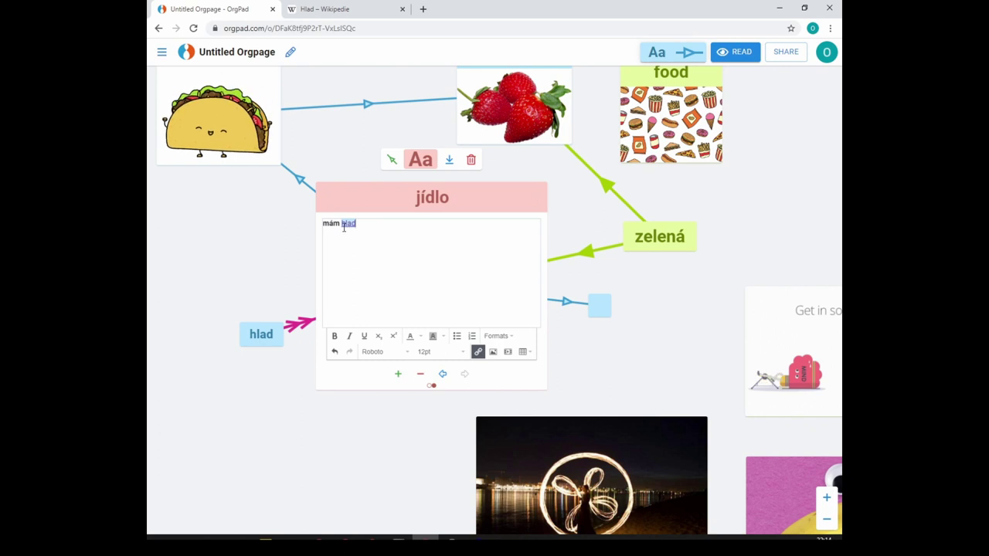
- Finish editing the jídlo cell, open its hlad link to test it and return to the orgpage
click(261, 250)
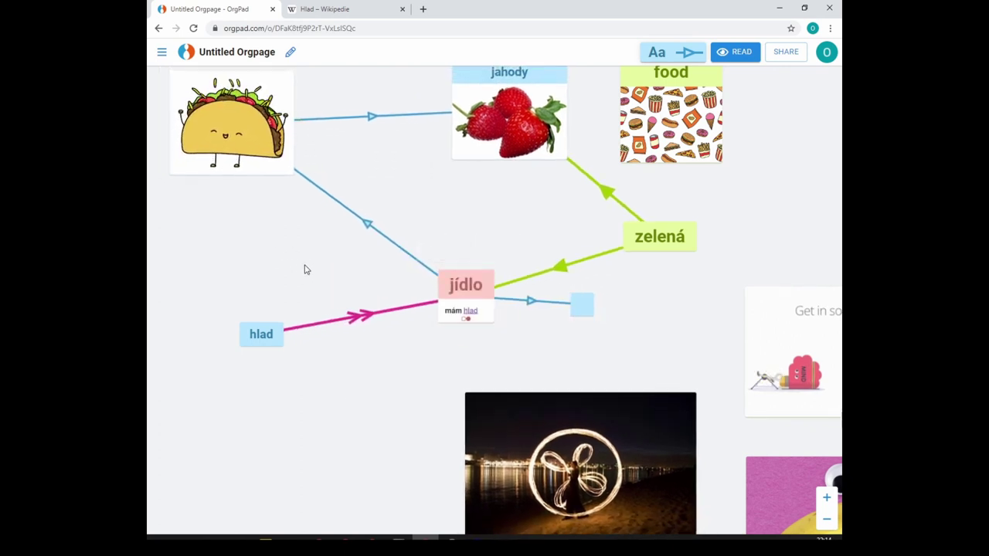
click(469, 311)
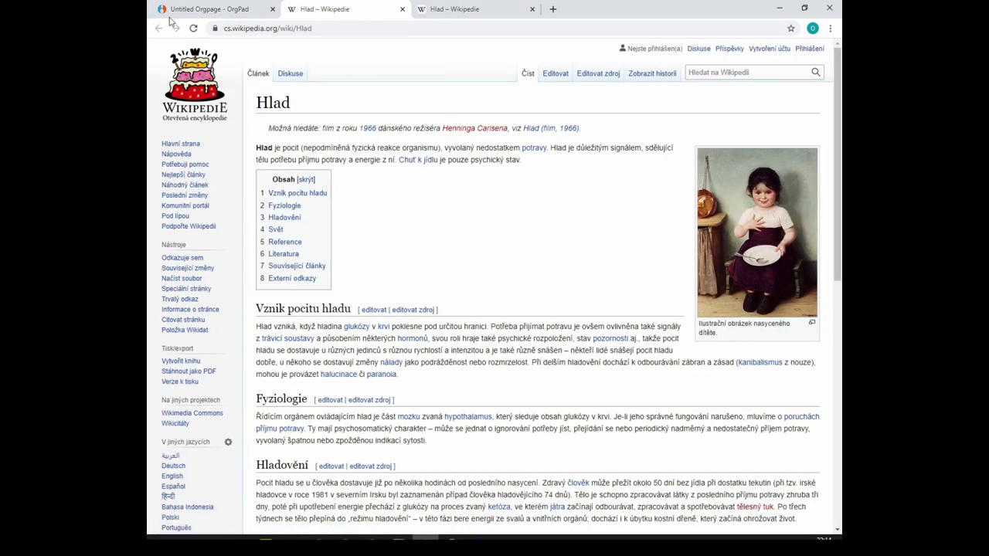
click(193, 9)
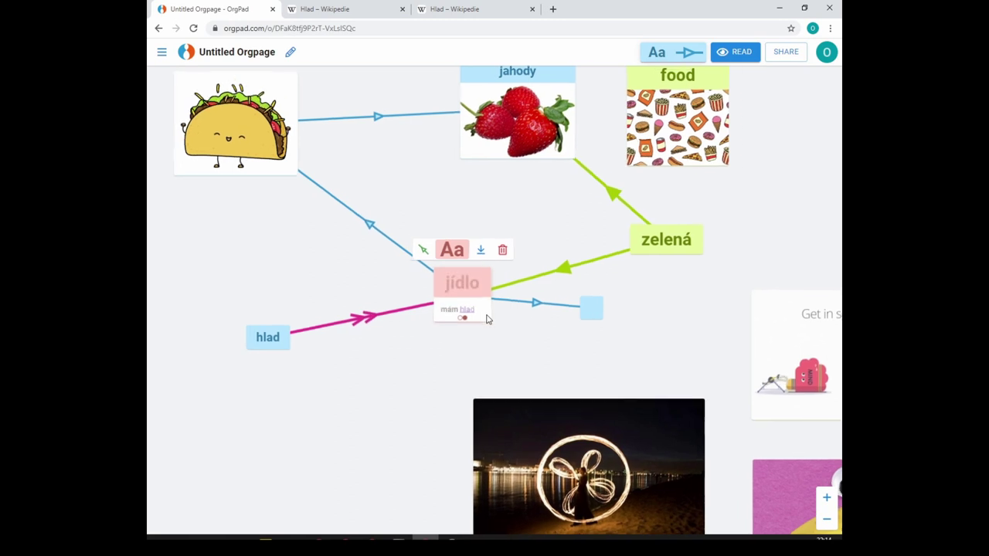
- Add the copied Wikipedia address on a new line below "mám hlad" in the jídlo cell and finish editing
click(487, 319)
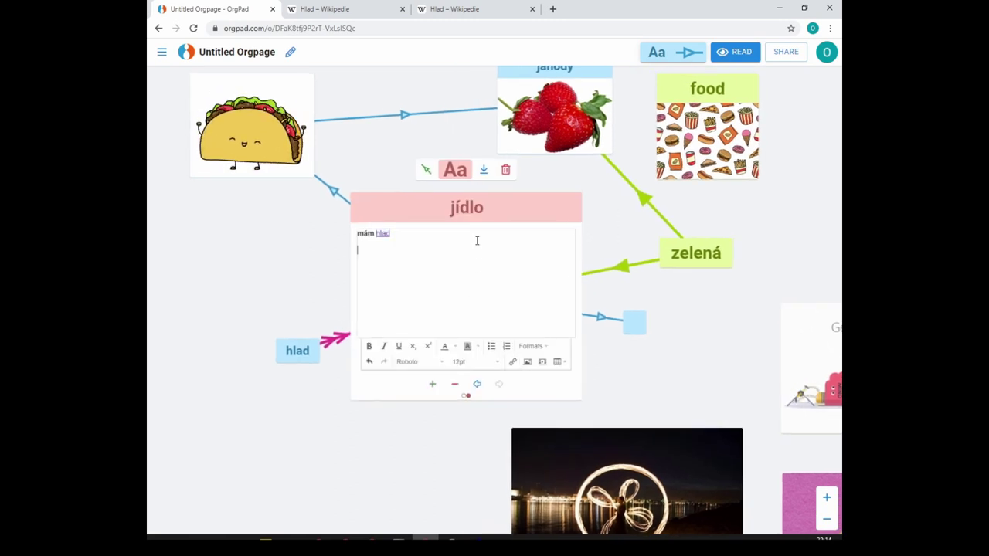
key(ctrl+v)
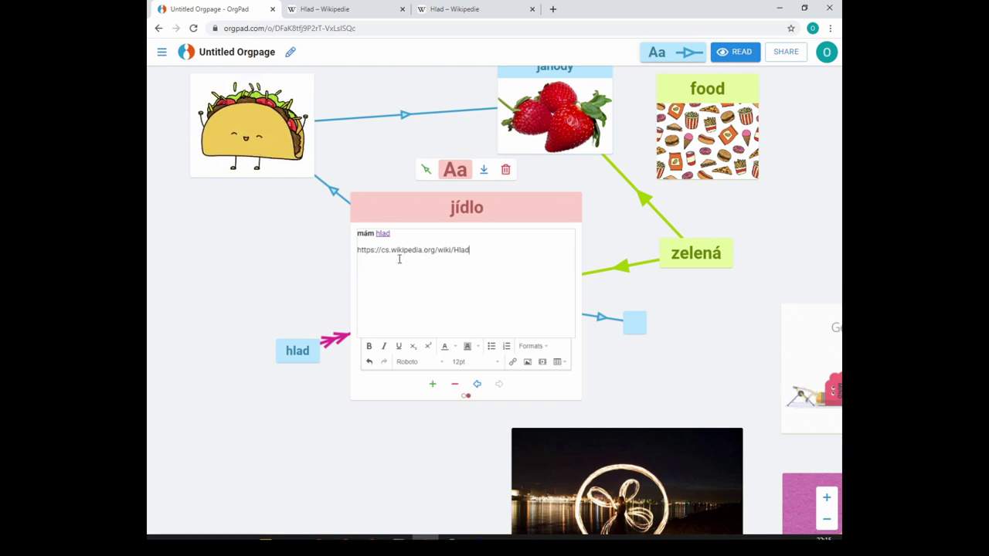
click(289, 296)
scroll(389, 292, down, 2)
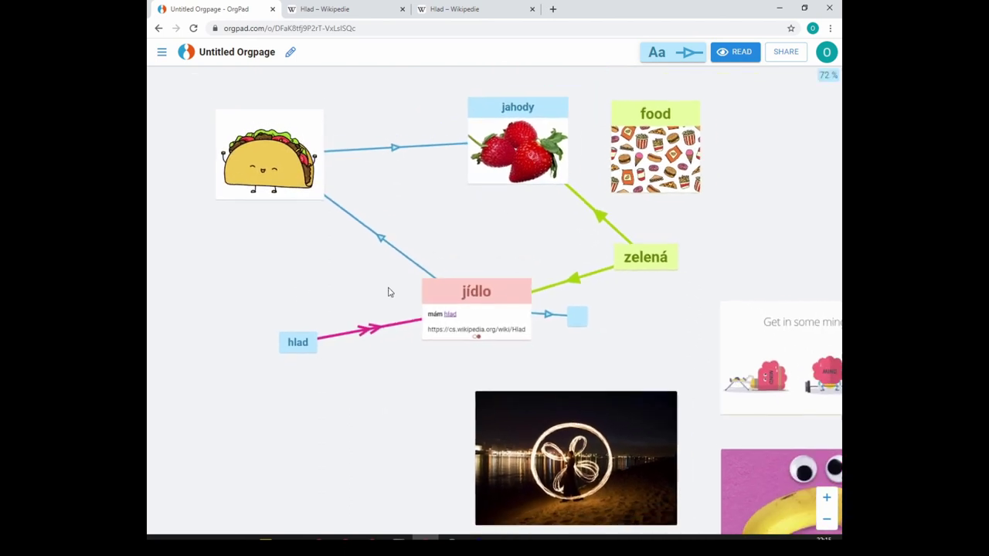
- Delete the pasted Wikipedia address line from the jídlo cell's content and finish editing
click(506, 320)
click(507, 318)
drag(519, 275, 379, 271)
key(BackSpace)
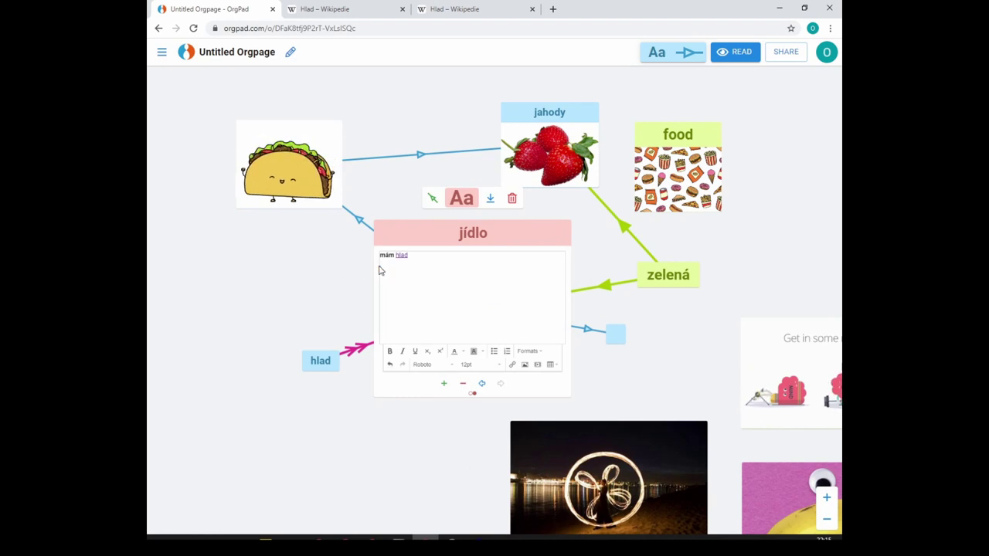
click(275, 298)
- Copy the "Vznik pocitu hladu" section from the Wikipedia article Hlad and paste it as a new cell on the orgpage
scroll(278, 298, down, 4)
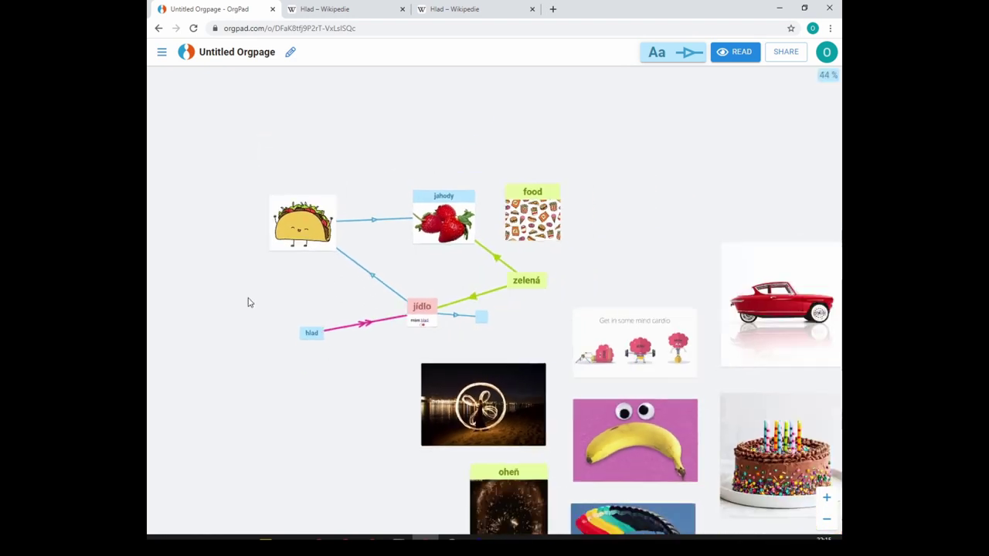
drag(248, 302, 450, 256)
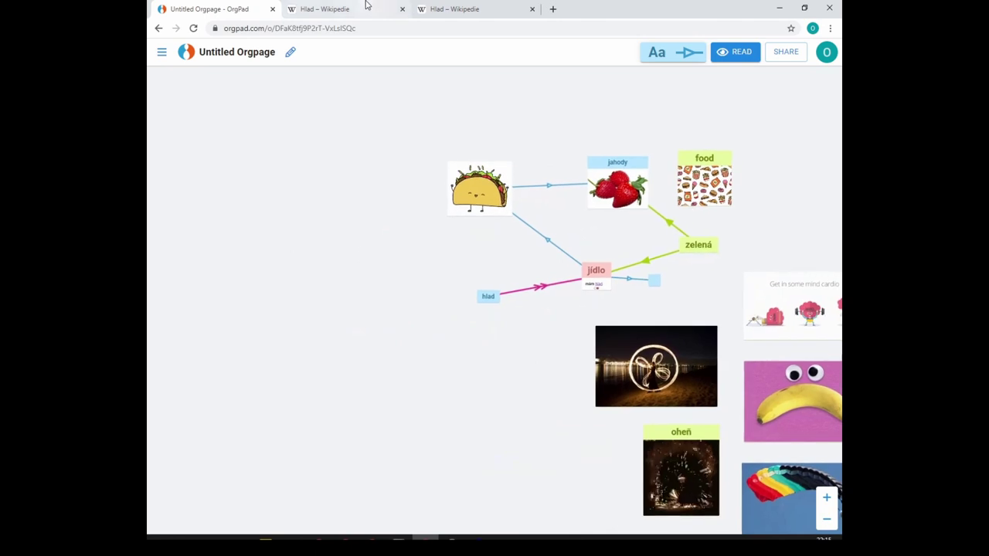
click(340, 9)
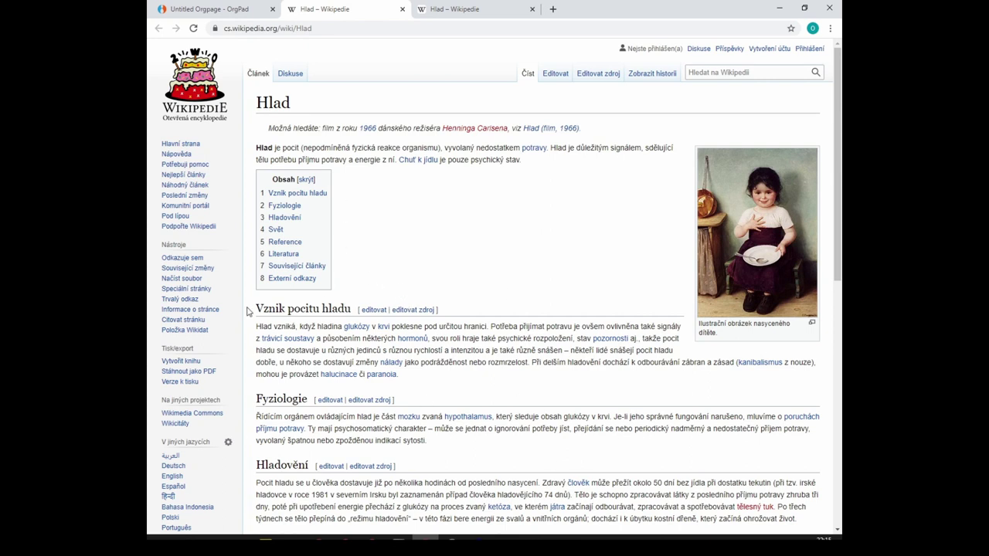
drag(249, 308, 596, 376)
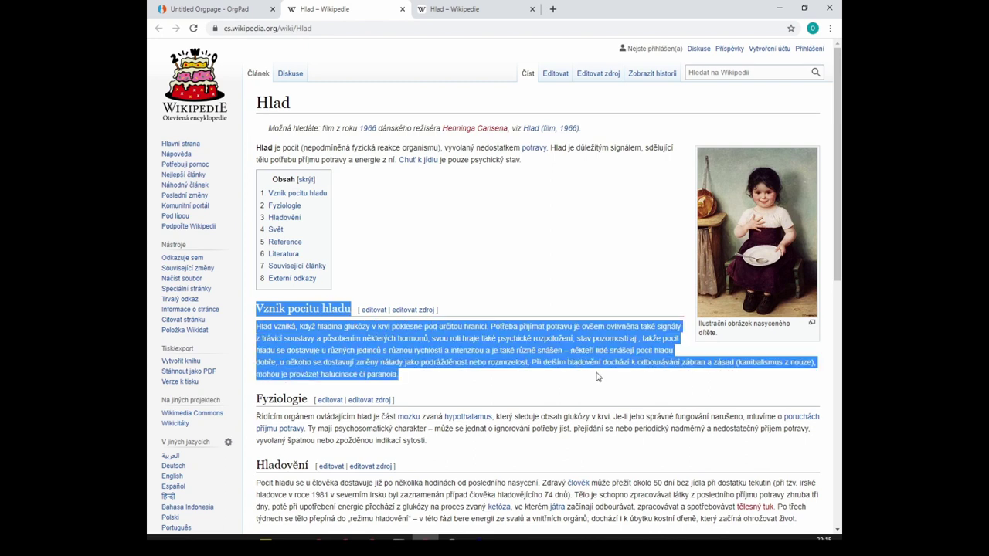
click(224, 9)
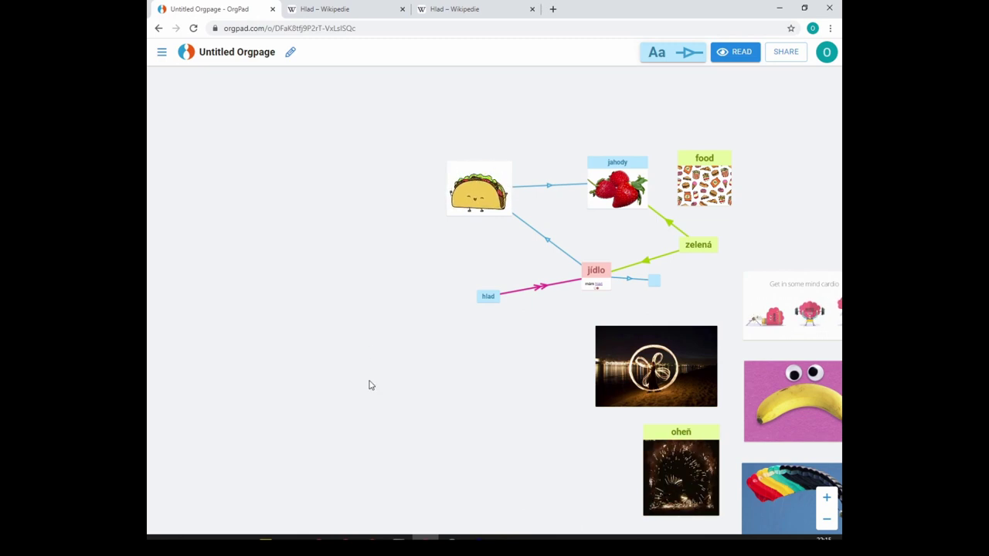
key(ctrl+v)
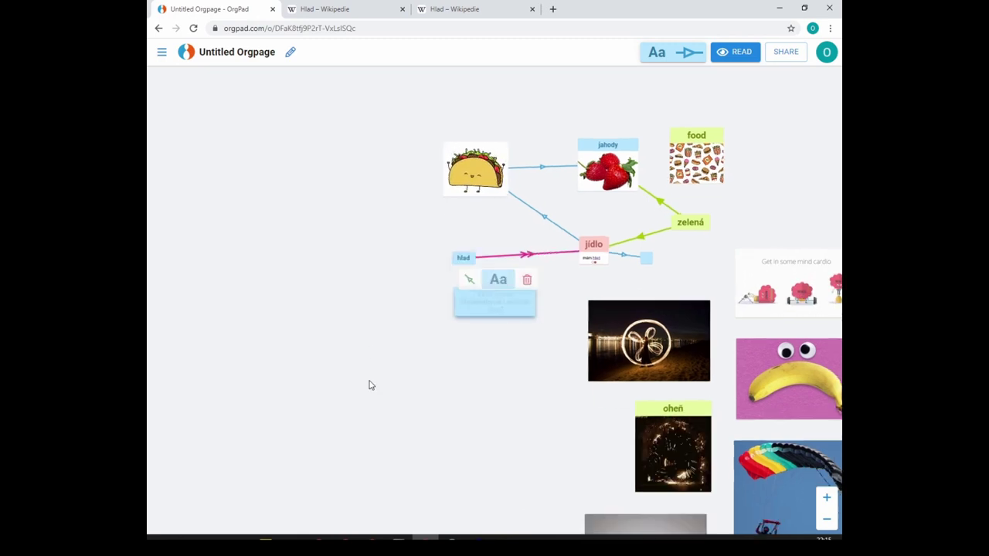
scroll(552, 379, up, 3)
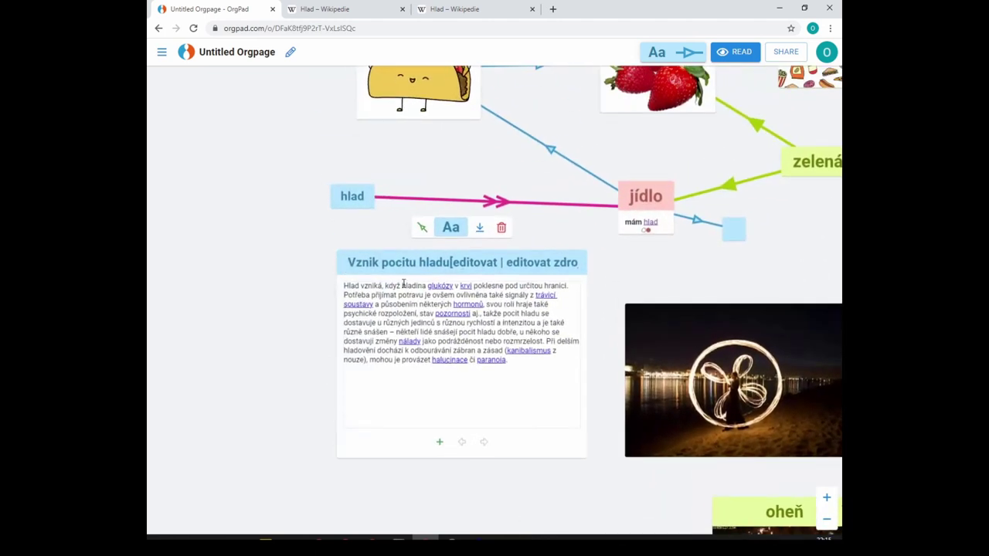
- Finish editing the pasted Vznik pocitu hladu cell, open its glukózy link to test it and return to the orgpage
click(435, 286)
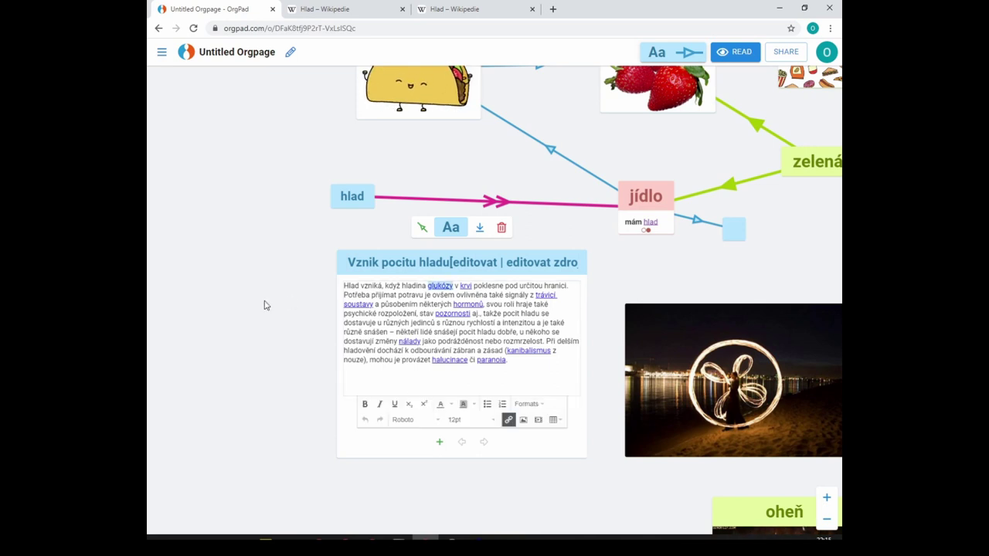
click(262, 302)
click(434, 275)
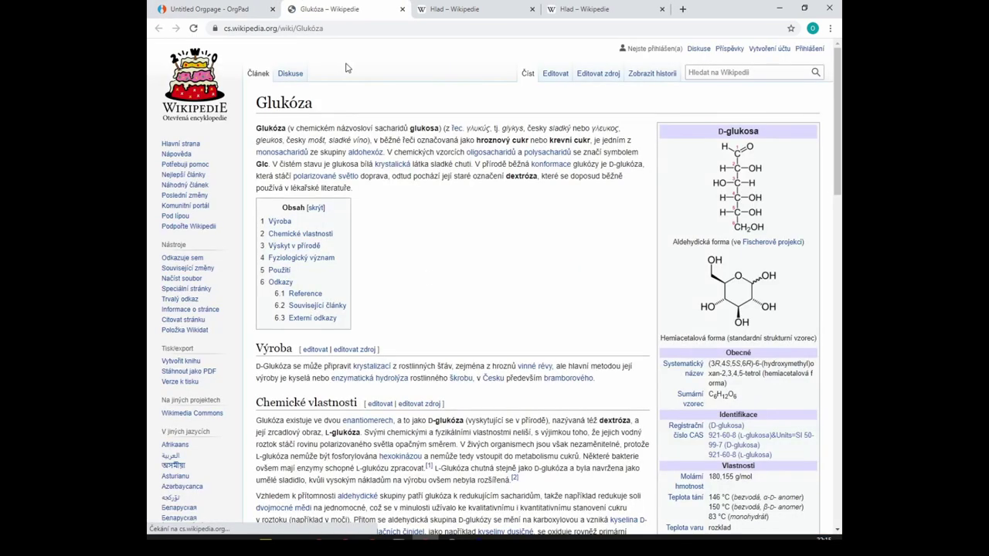
click(402, 10)
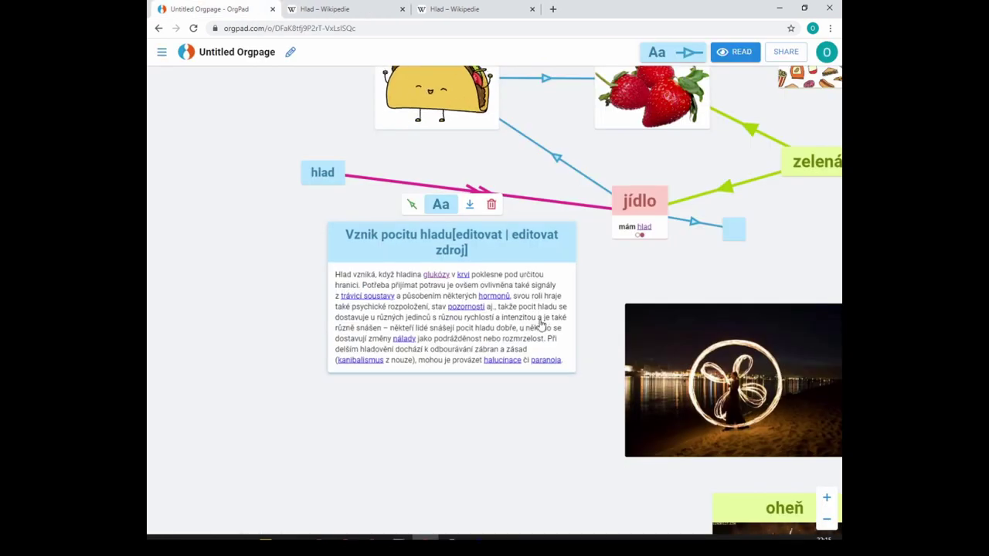
click(503, 366)
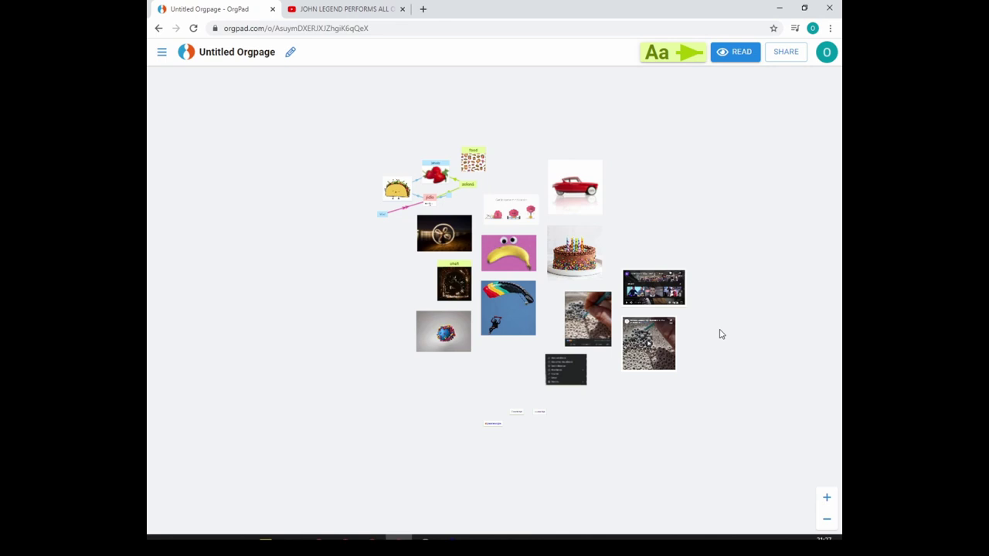
- Select the car, cake, banana, parachute and video cells together, delete them and undo the deletion
drag(790, 405, 521, 180)
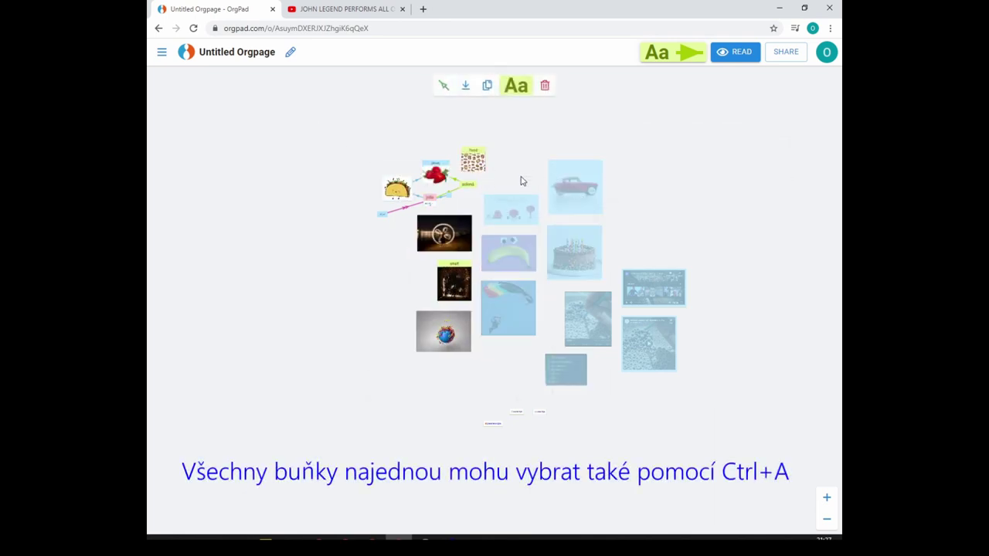
click(543, 86)
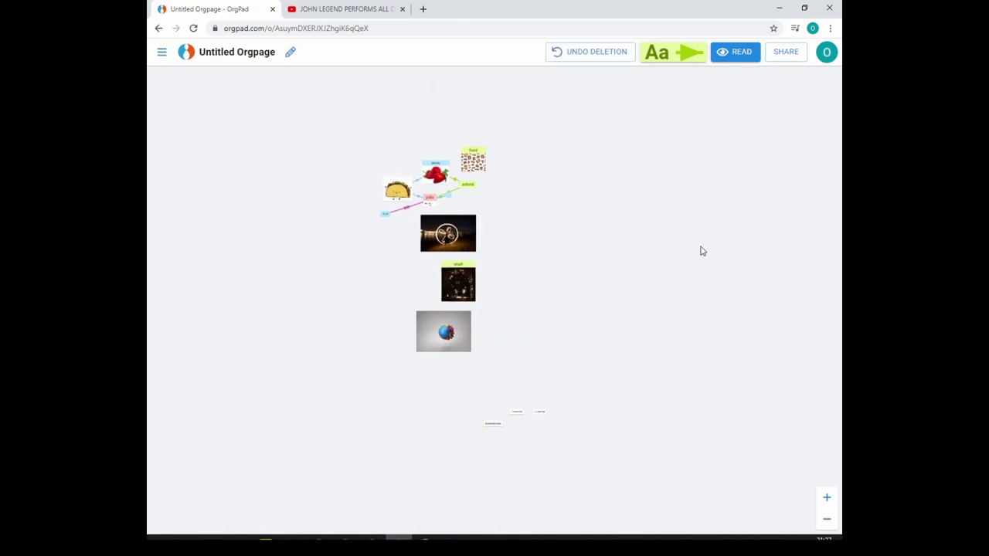
click(590, 54)
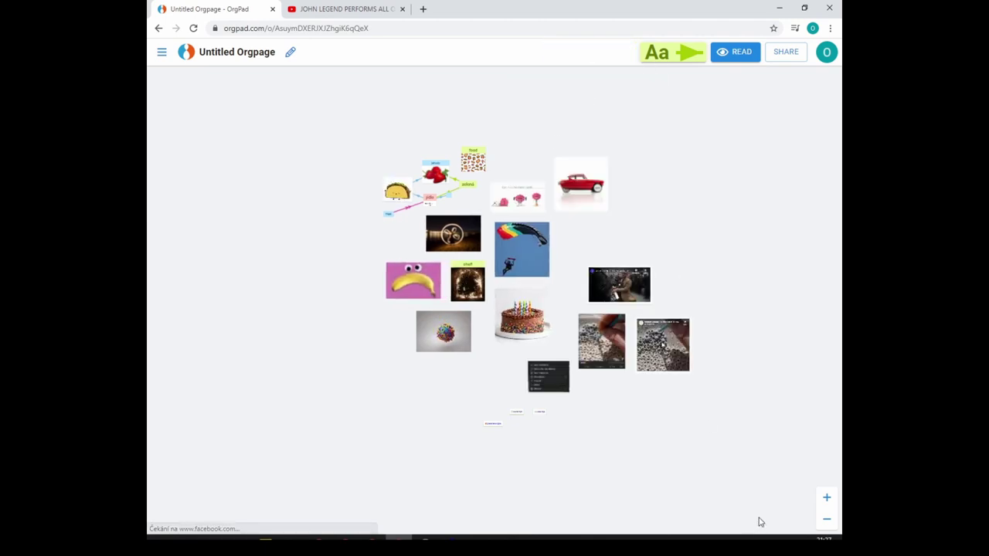
- Select the video cells, extend the selection to the picture and text cells, and clear the selection
drag(719, 463, 569, 281)
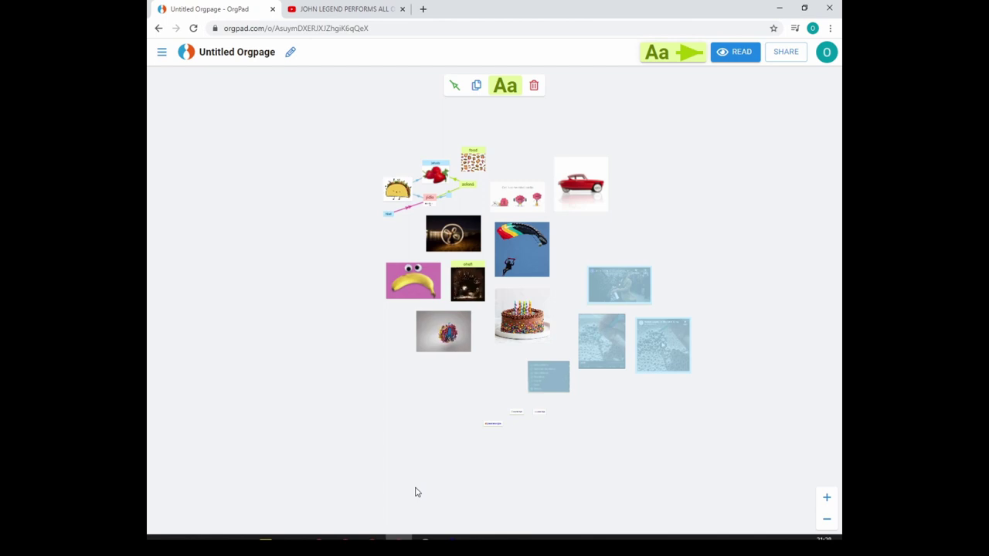
drag(350, 144, 547, 282)
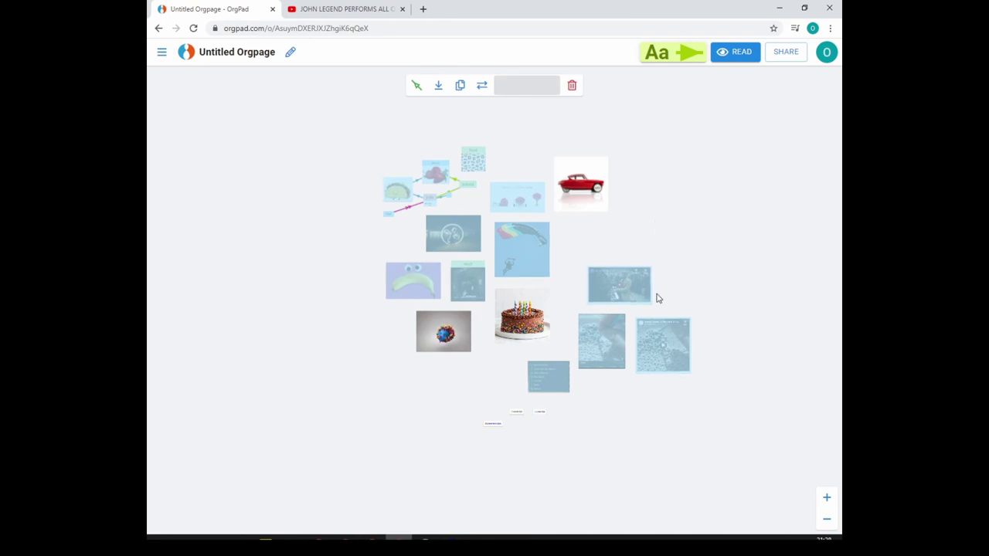
click(516, 415)
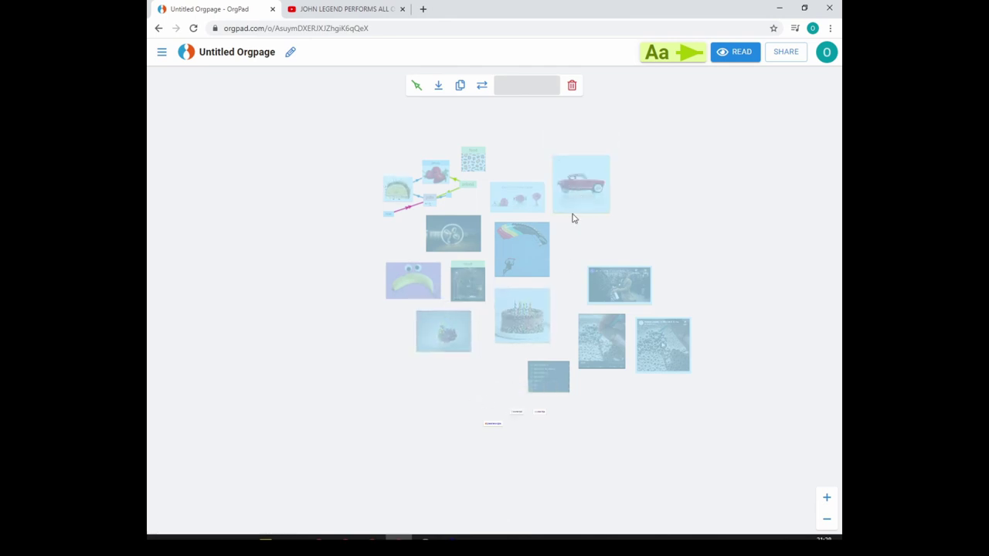
click(492, 423)
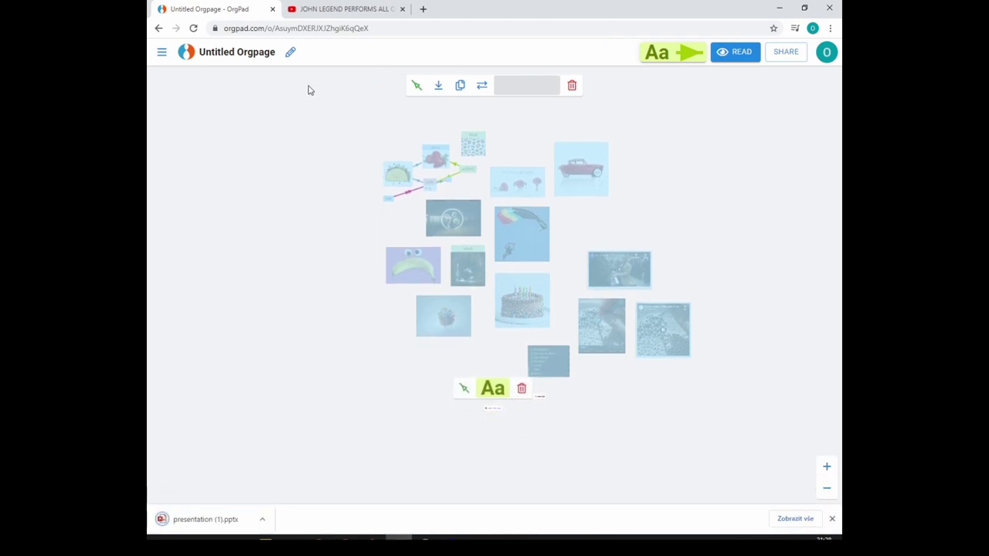
click(831, 521)
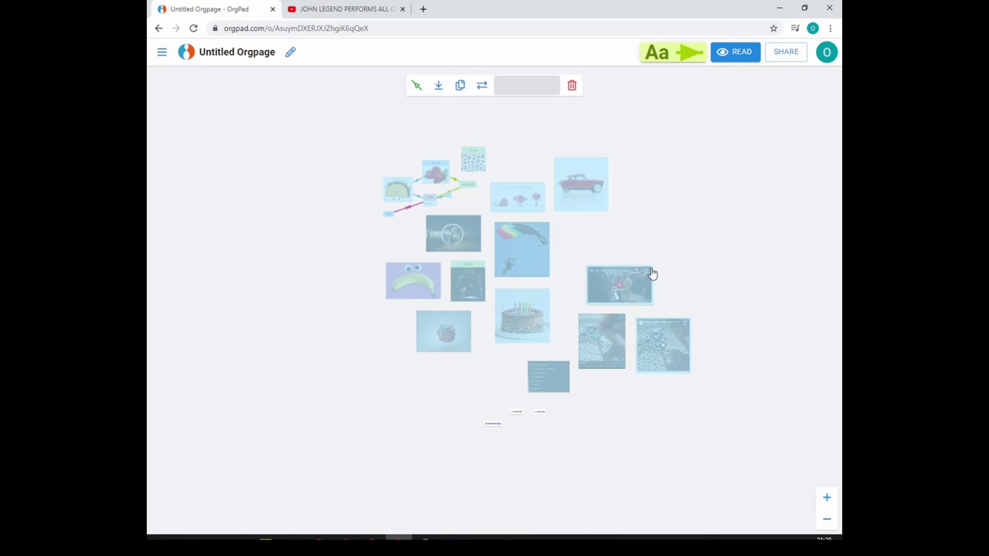
click(705, 224)
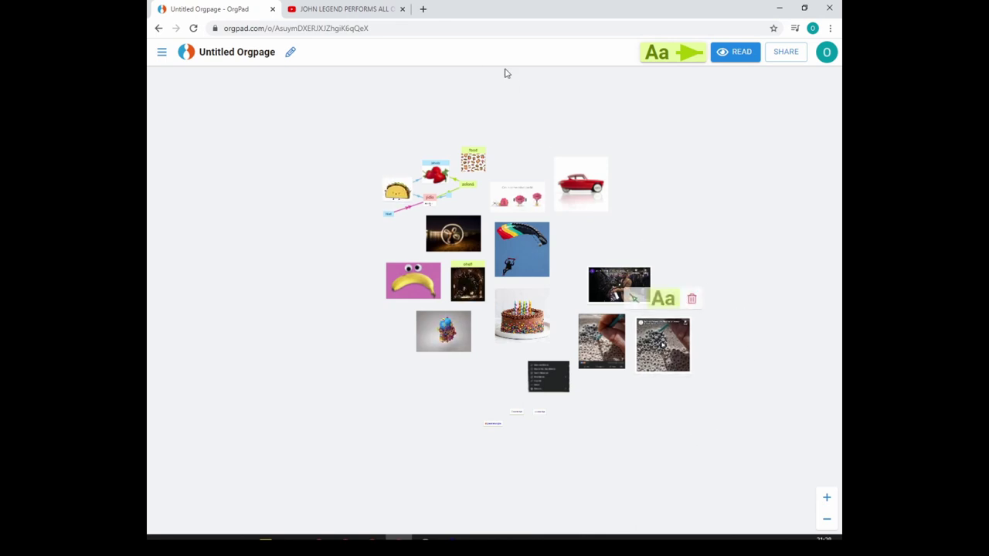
- Select the taco, jahody, jídlo, food and zelená cells with their links, recolour them light violet-blue and apply the large title size
scroll(357, 142, up, 5)
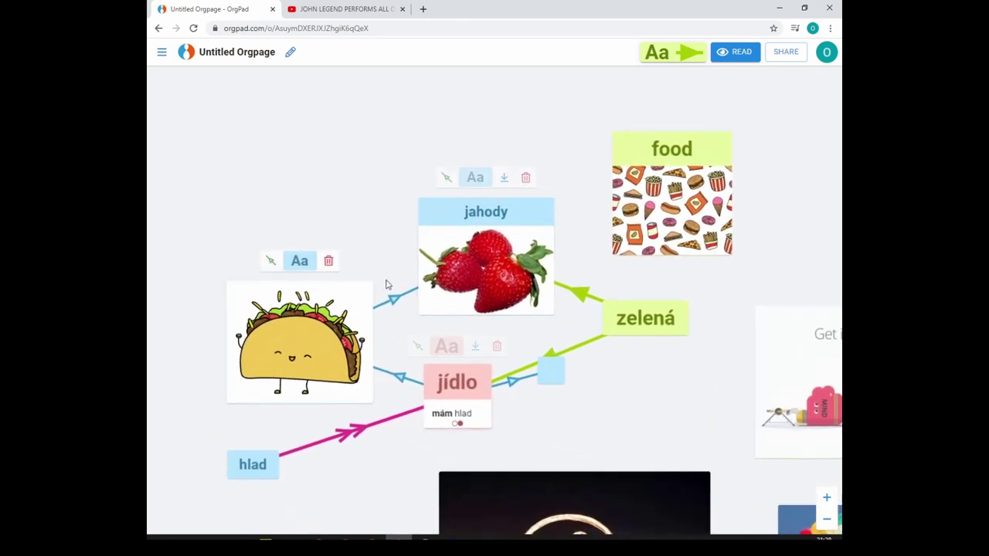
drag(217, 103, 826, 438)
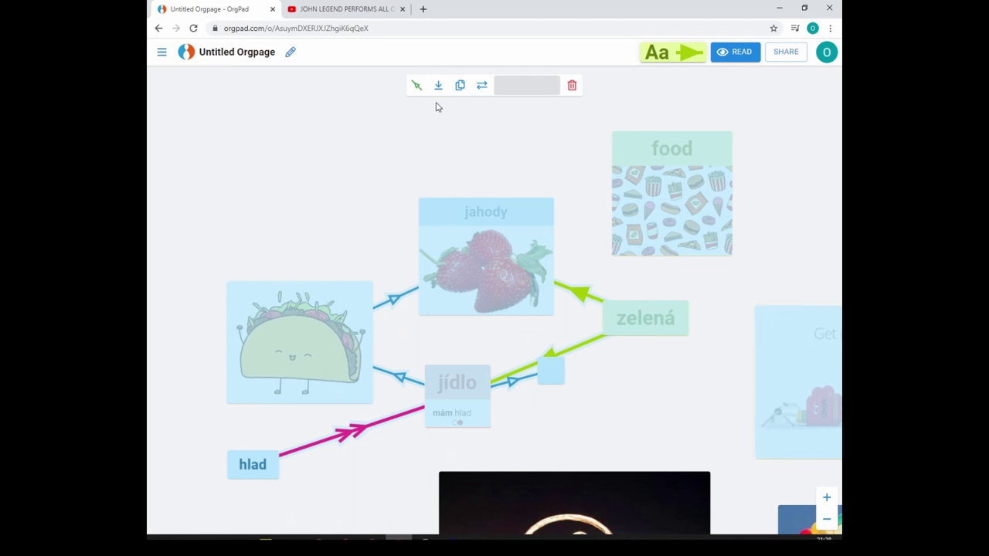
click(523, 89)
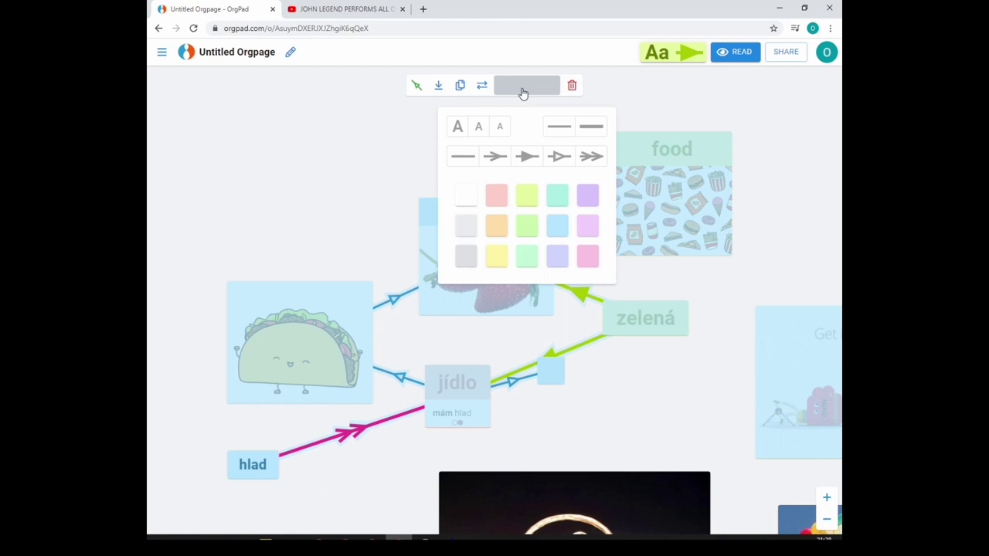
click(556, 259)
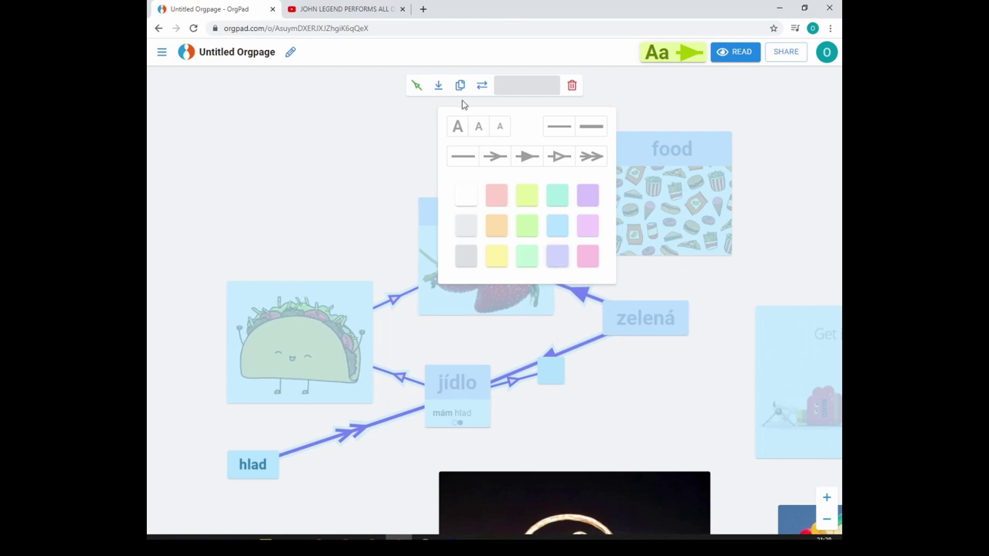
click(499, 127)
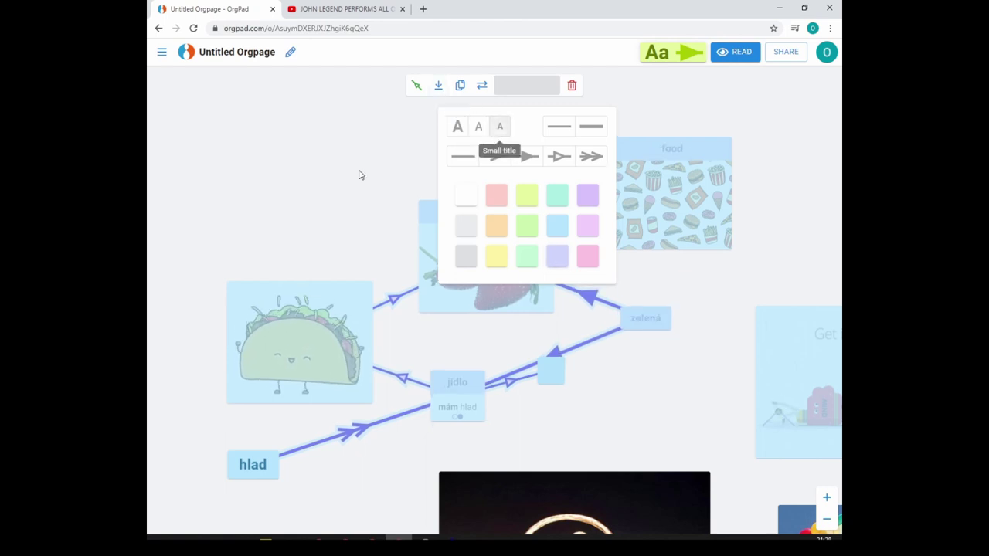
click(457, 127)
click(341, 165)
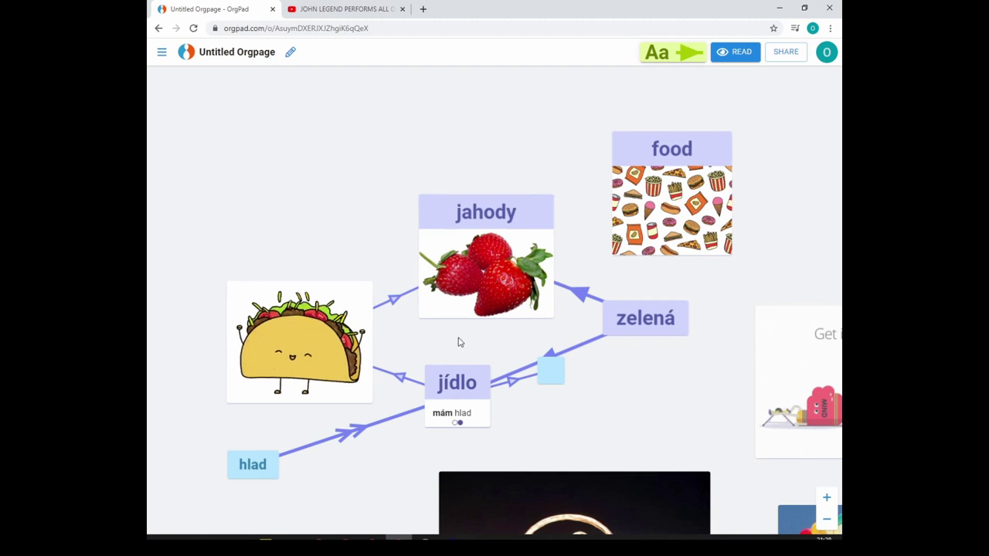
- Bring the whole orgpage into view and switch the browser to full screen
scroll(458, 342, down, 5)
scroll(577, 386, up, 3)
scroll(630, 207, down, 4)
scroll(629, 207, down, 6)
scroll(440, 448, up, 5)
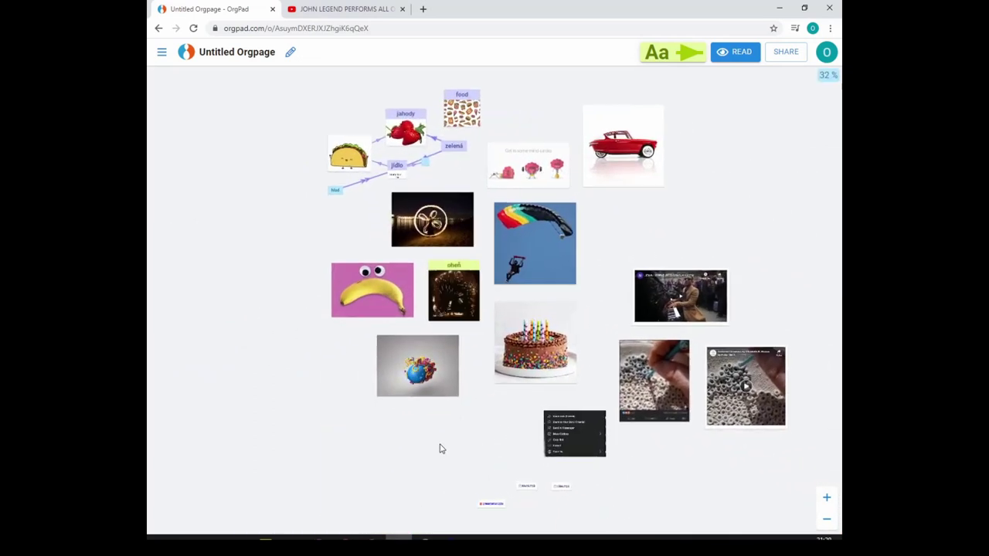
scroll(442, 452, up, 3)
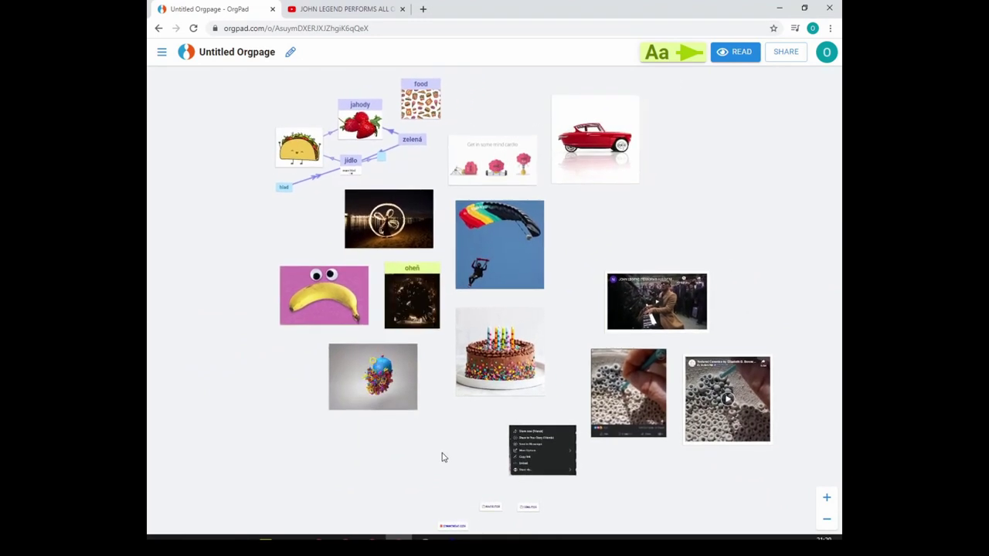
scroll(442, 458, down, 2)
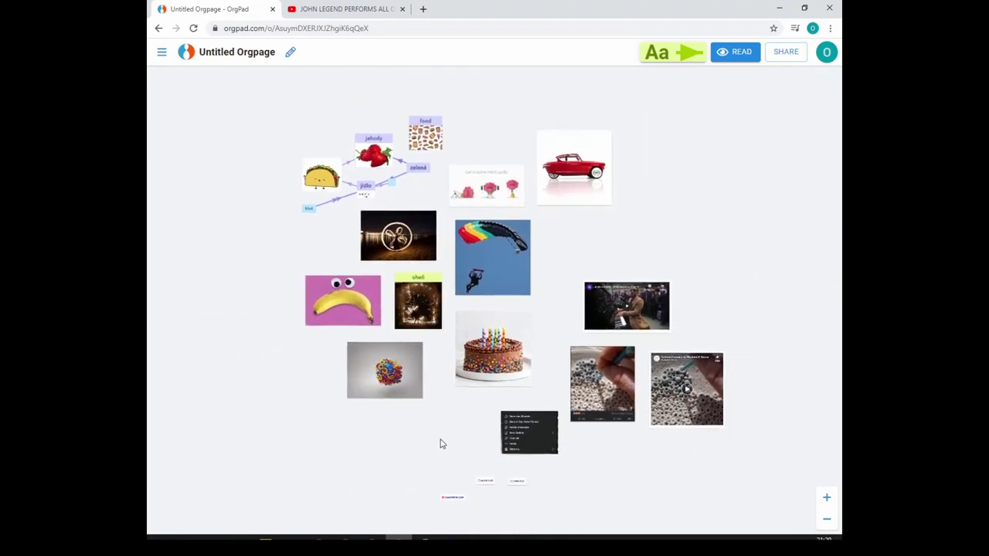
key(F11)
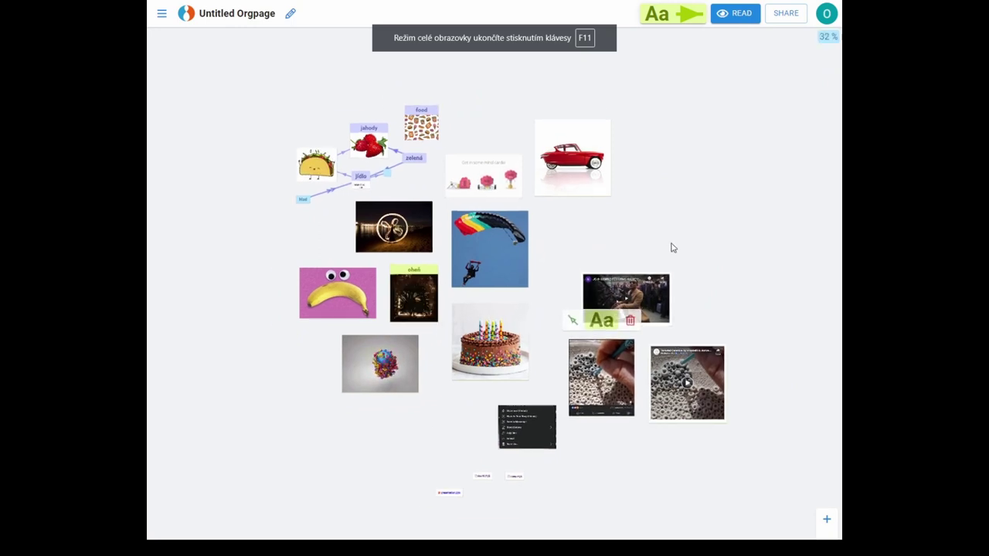
- Select the three file cells below the pictures together and clear the selection
scroll(649, 241, up, 1)
scroll(641, 232, up, 1)
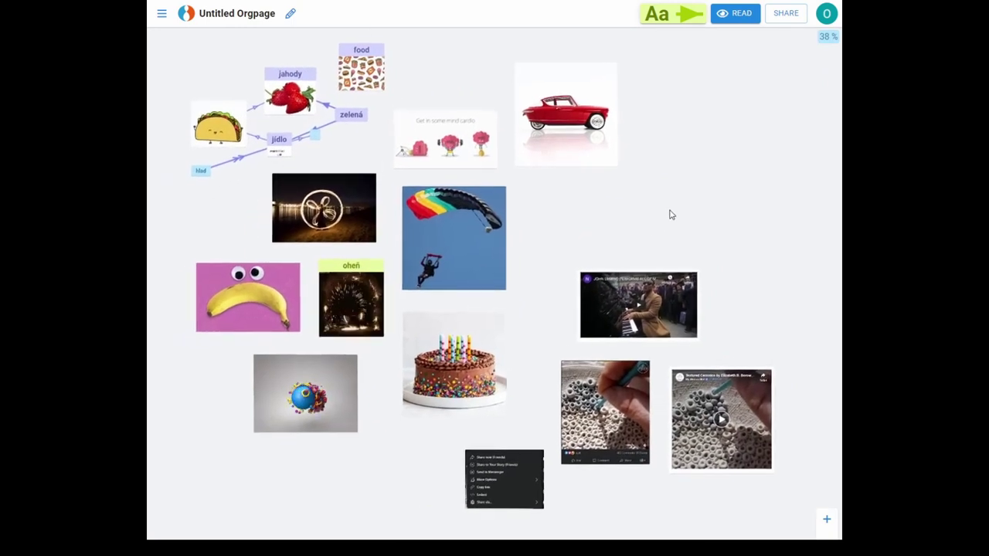
scroll(550, 332, down, 2)
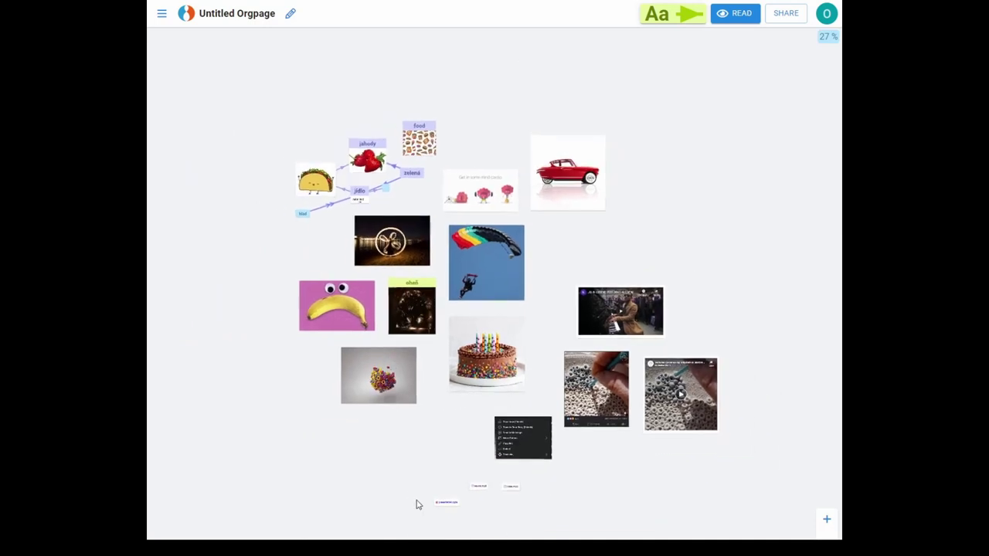
scroll(478, 511, down, 2)
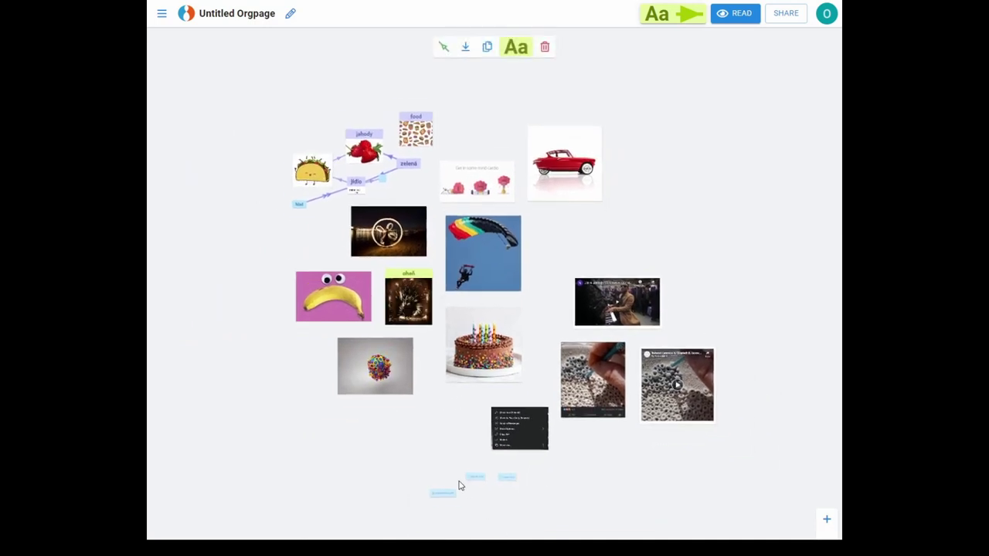
click(524, 462)
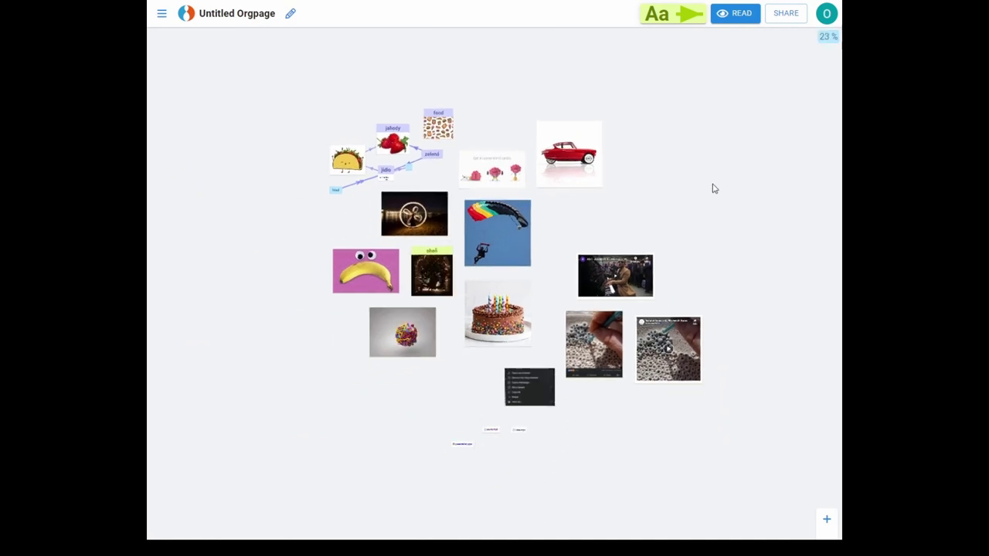
scroll(711, 188, up, 3)
scroll(699, 216, down, 3)
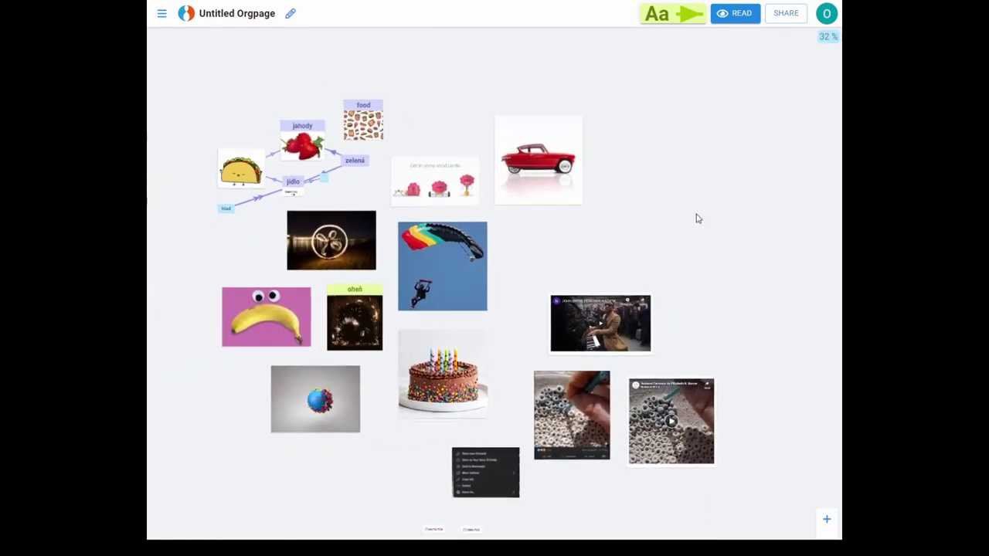
- Leave full-screen mode and examine the orgpage around the video cells at different zoom levels
key(F11)
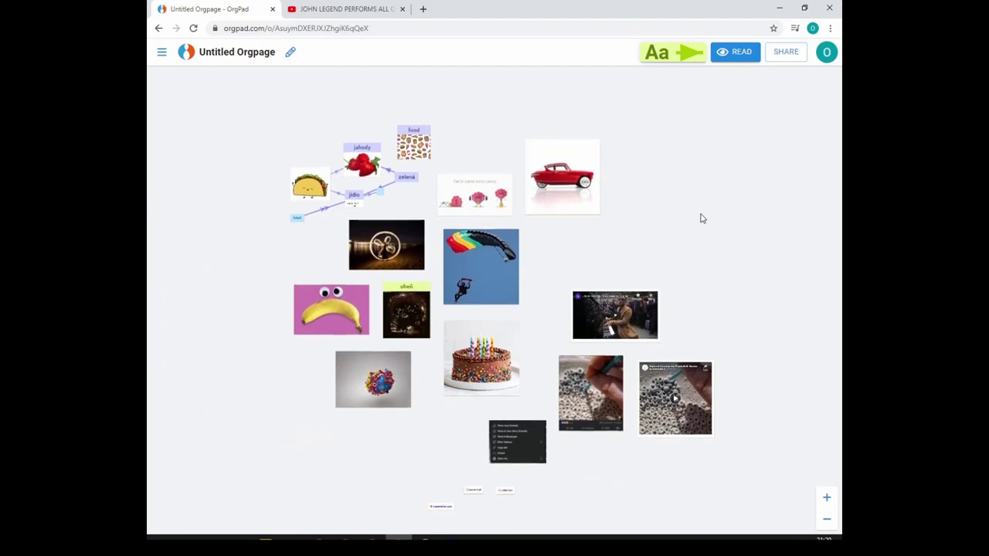
scroll(703, 298, down, 2)
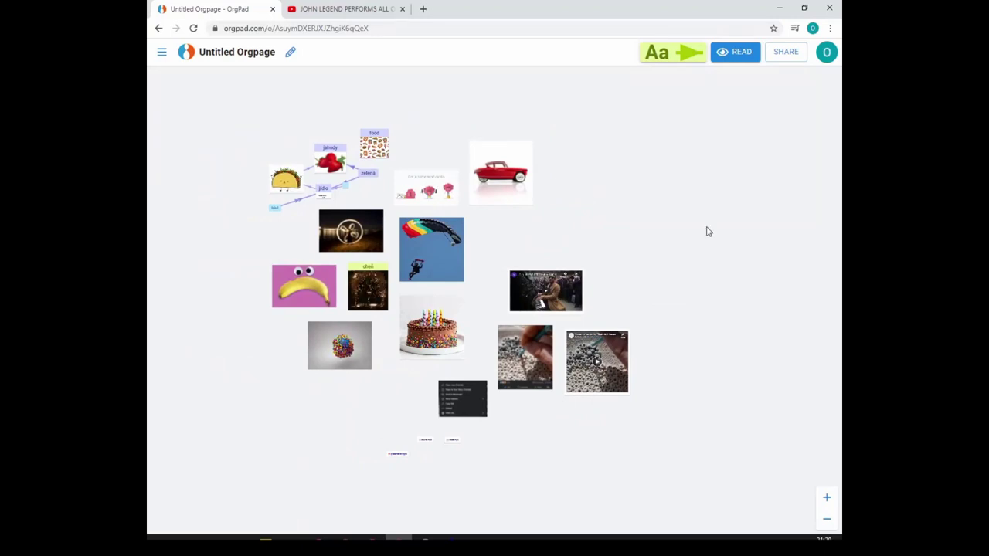
scroll(701, 278, up, 3)
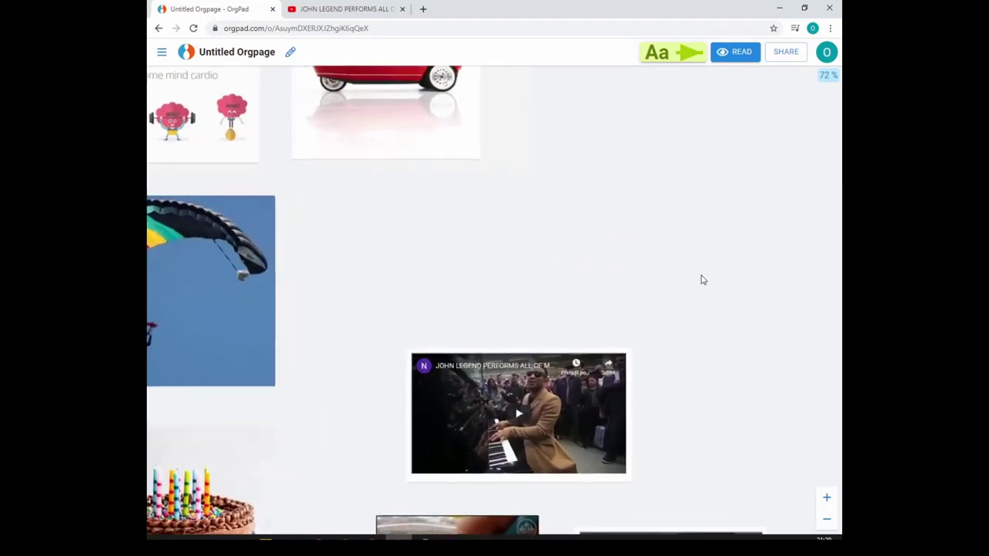
scroll(702, 297, up, 3)
scroll(700, 303, down, 5)
scroll(698, 309, up, 2)
scroll(698, 310, up, 2)
scroll(699, 314, down, 2)
scroll(701, 321, up, 4)
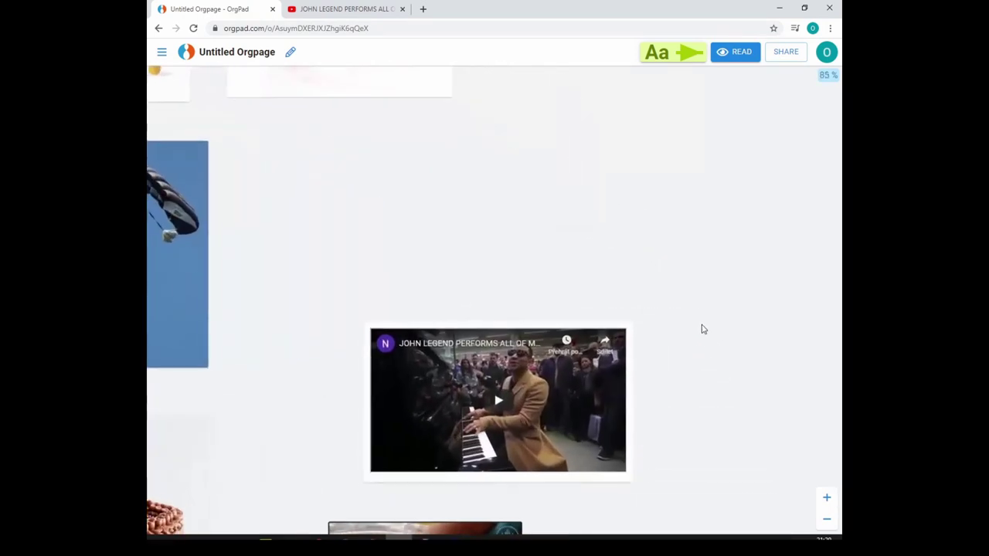
scroll(712, 345, down, 5)
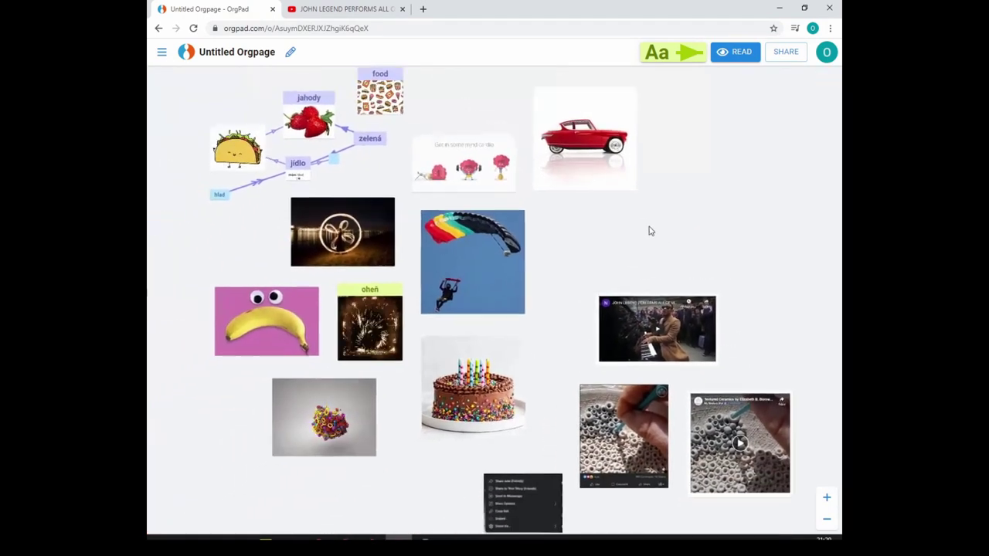
scroll(600, 336, down, 4)
scroll(627, 441, up, 3)
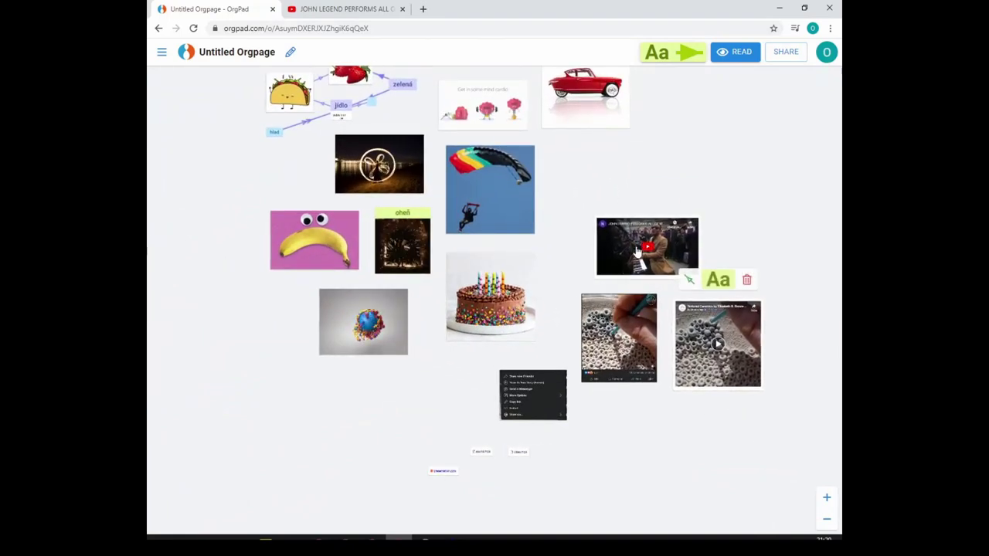
- Select the mind cardio, car, light-painting, parachute, oheň and piano video cells together and move them below the banana and ball pictures
mouse_move(467, 201)
mouse_down()
mouse_move(687, 175)
mouse_move(520, 215)
mouse_move(469, 216)
mouse_up()
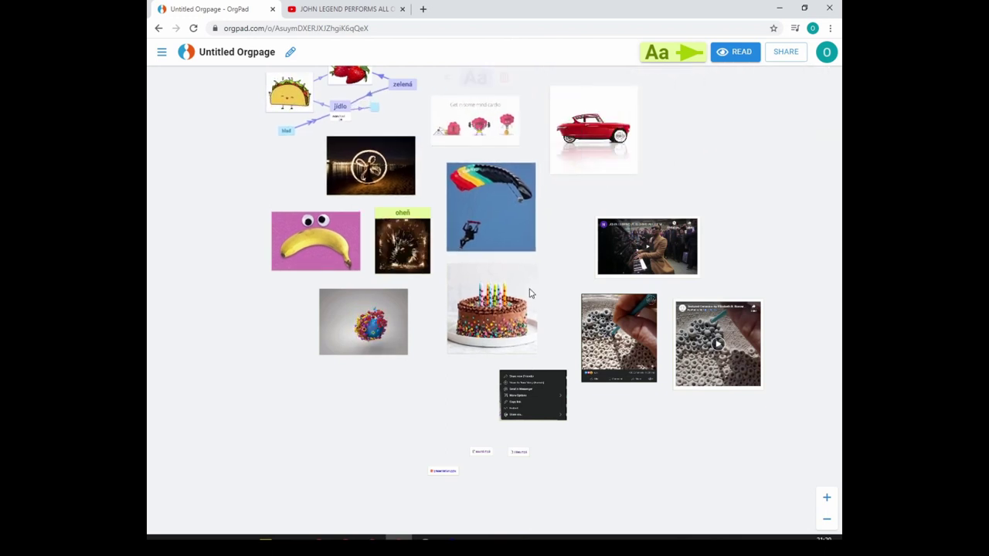
scroll(231, 232, up, 1)
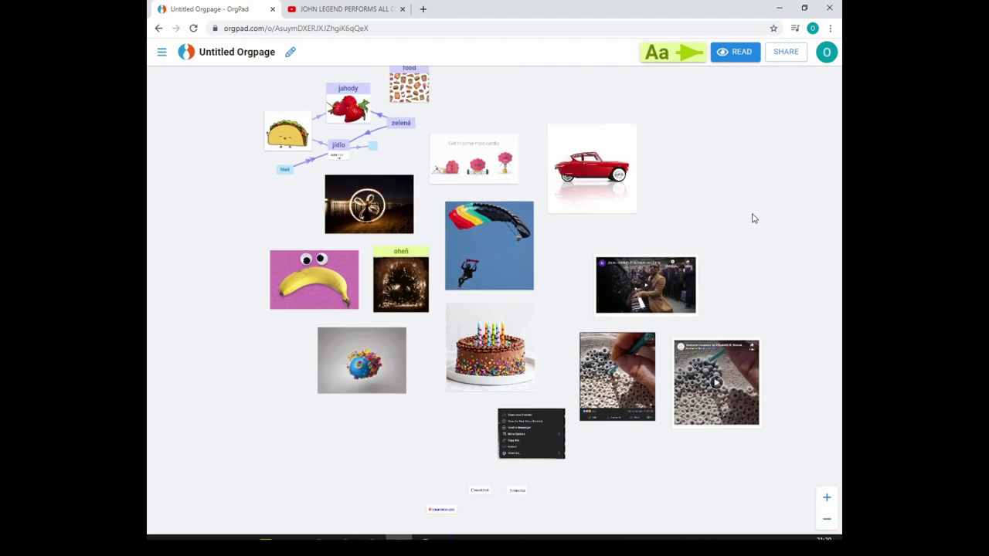
drag(760, 159, 378, 272)
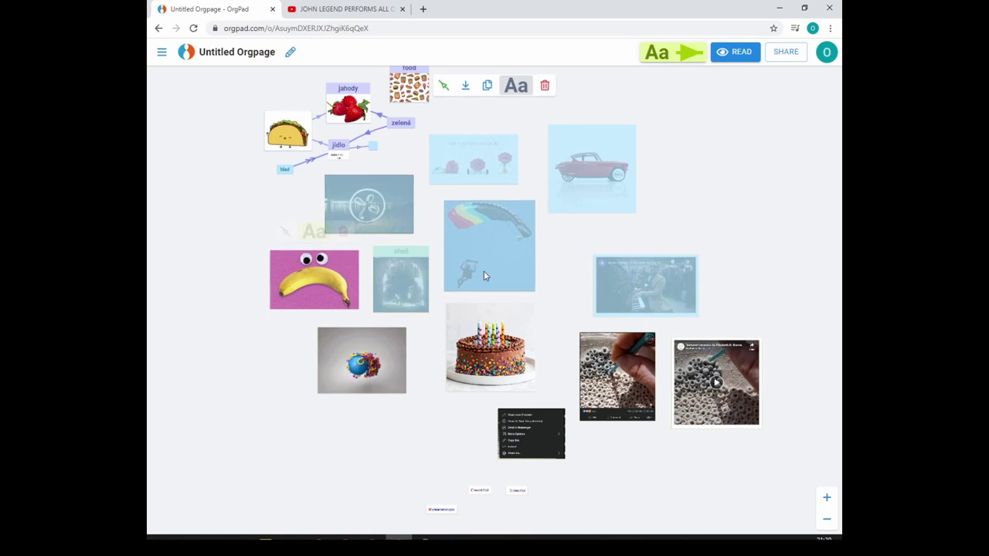
drag(450, 222, 637, 172)
drag(746, 203, 356, 486)
scroll(587, 194, down, 4)
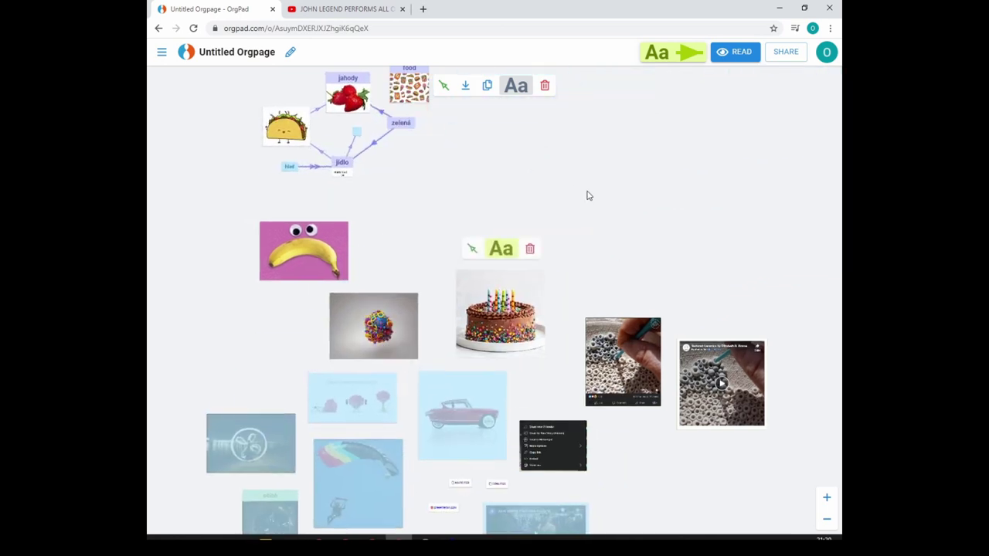
- Move the jahody, food, zelená and jídlo cells to the right of the piano video, clear the selection and place the taco cell below that video
drag(652, 127, 631, 269)
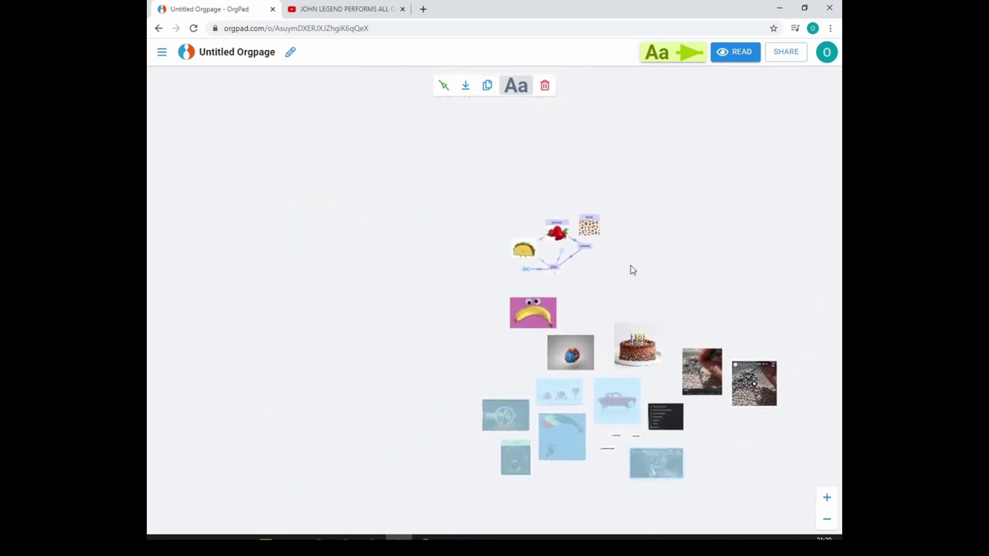
drag(562, 224, 757, 472)
click(706, 239)
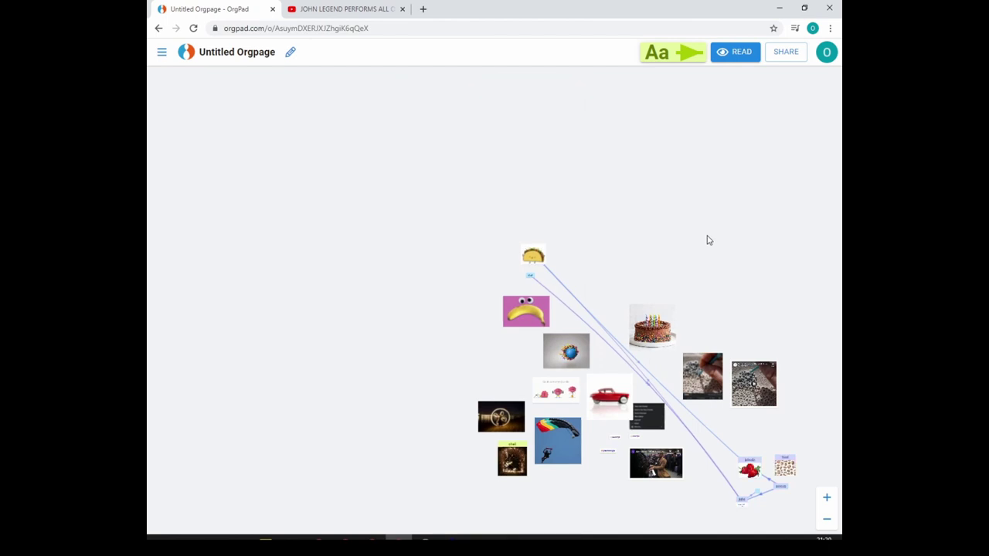
drag(533, 265, 586, 492)
drag(750, 263, 640, 212)
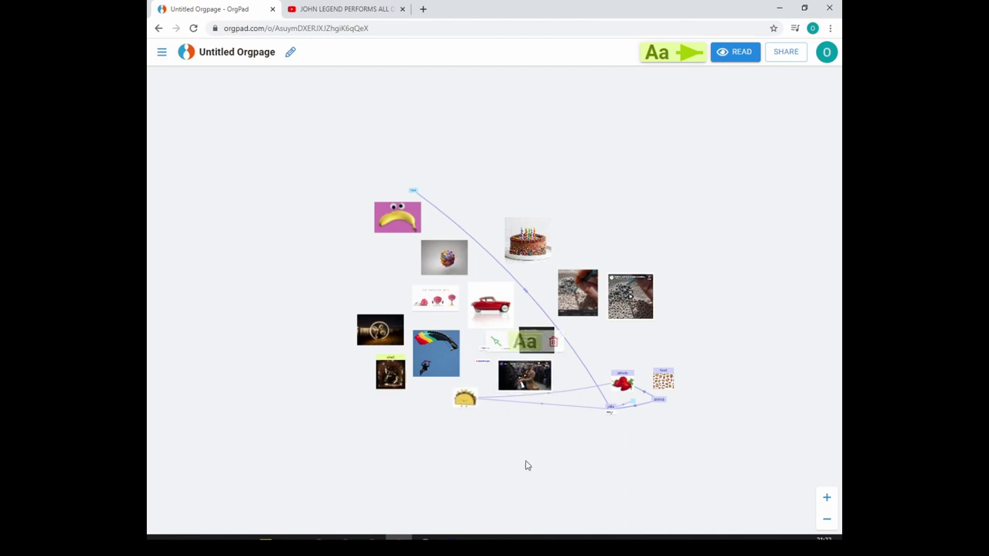
drag(525, 464, 537, 440)
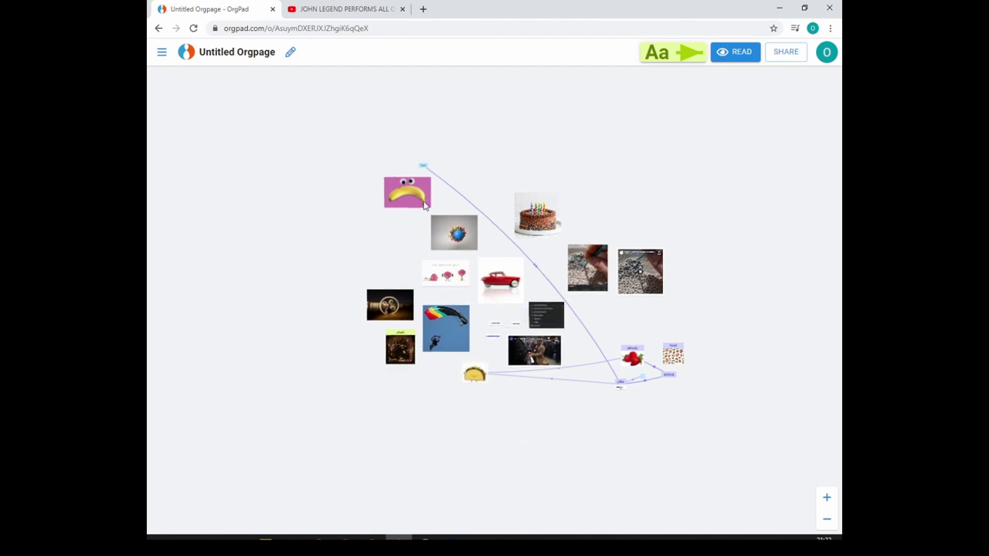
- Create a new presentation for the orgpage
click(163, 54)
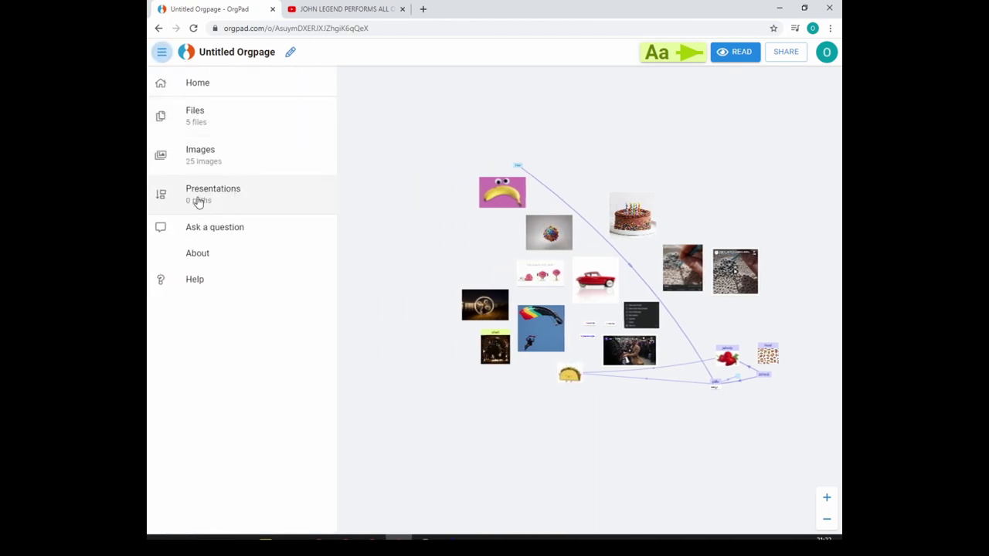
click(205, 194)
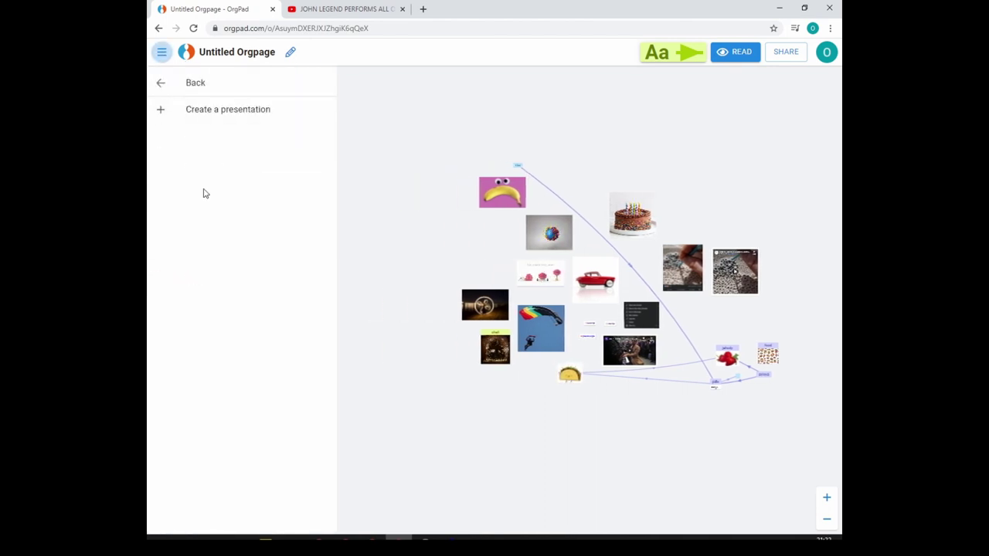
click(216, 115)
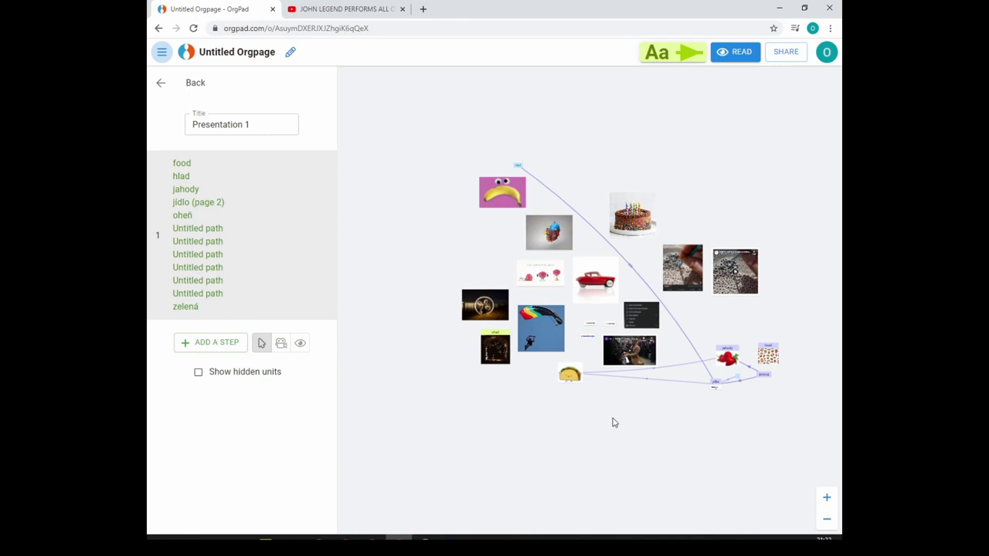
- Close the jahody, food and jídlo cells in the first step of Presentation 1
scroll(719, 436, up, 5)
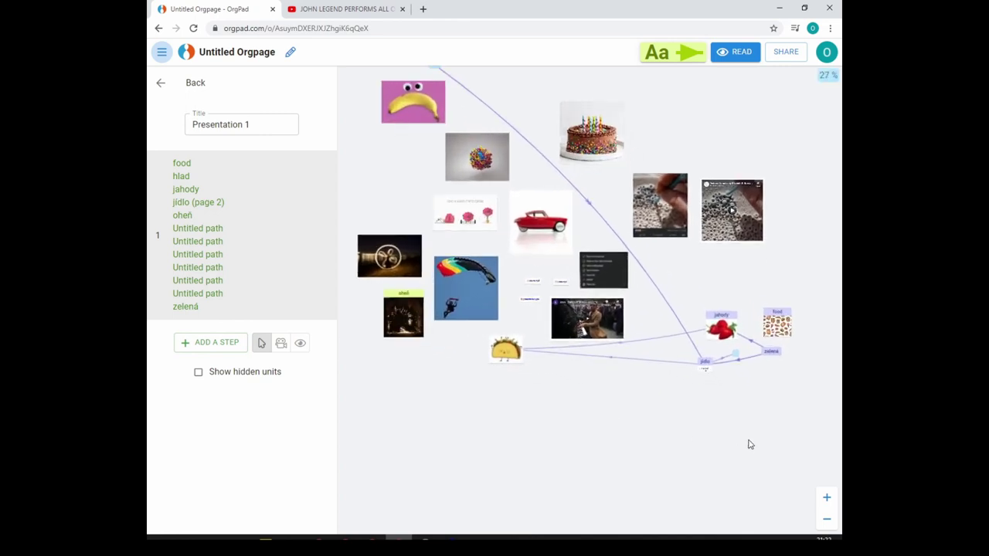
scroll(653, 379, up, 3)
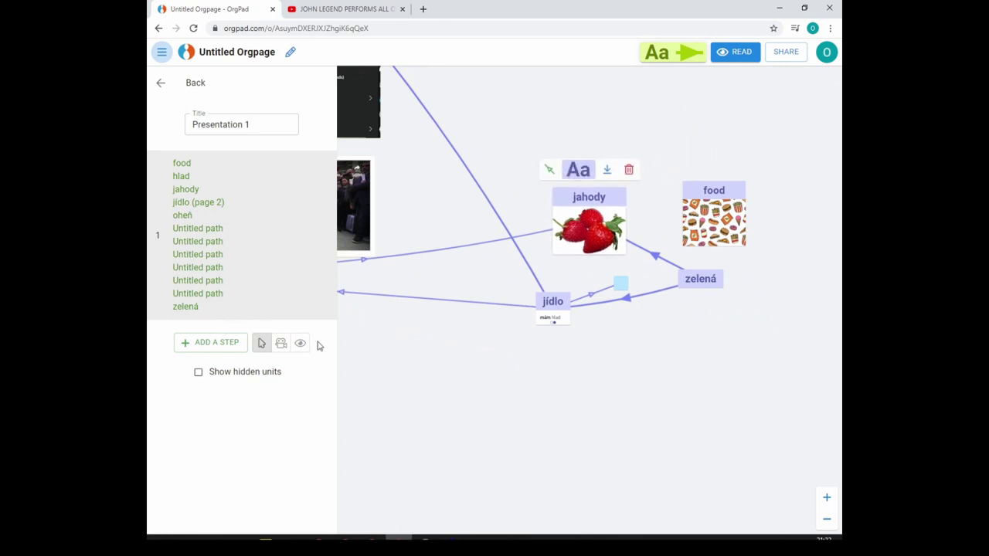
click(595, 210)
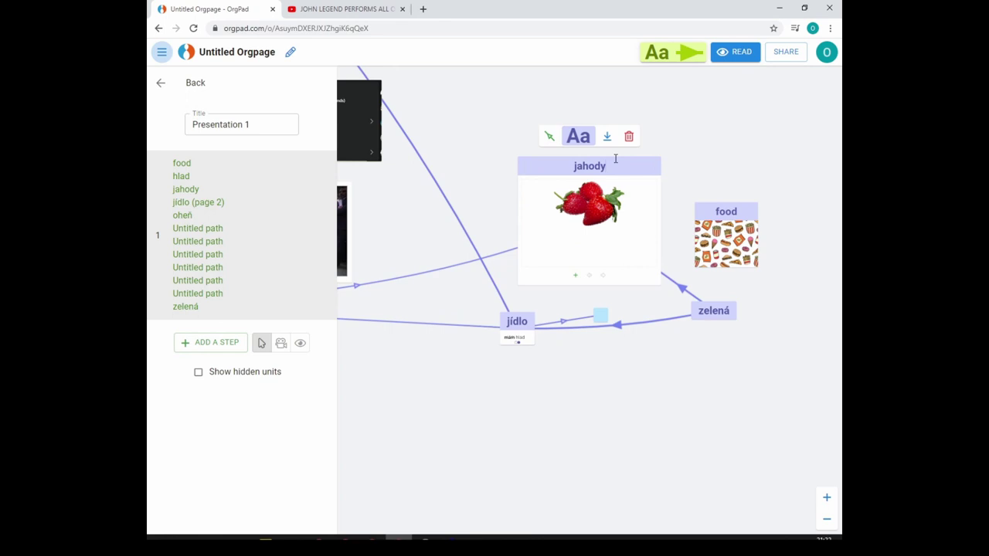
click(608, 137)
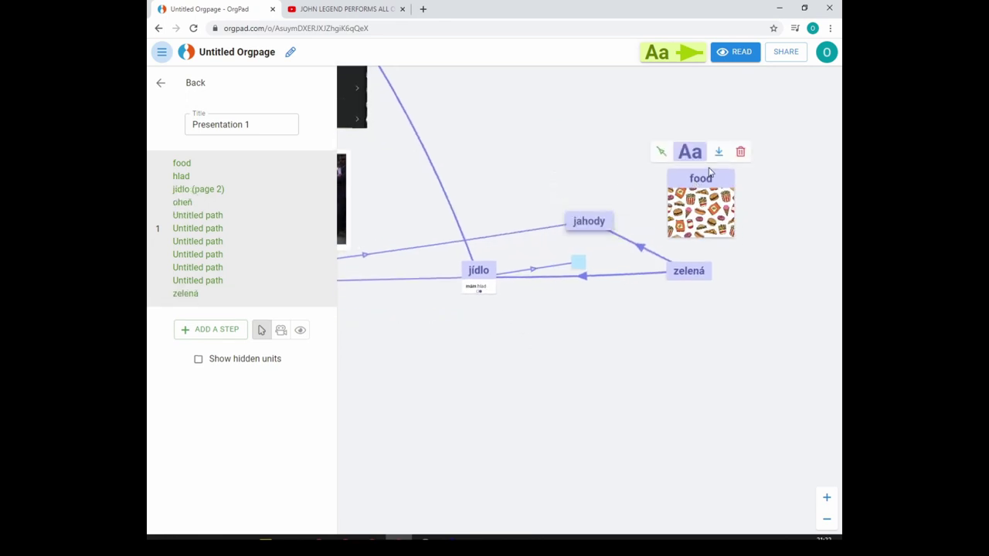
click(718, 152)
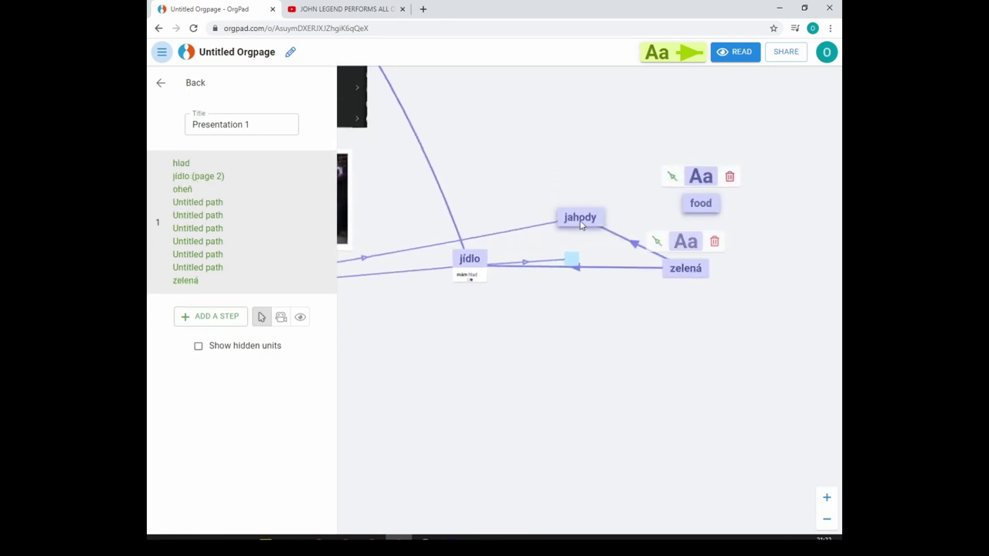
mouse_move(469, 256)
click(490, 233)
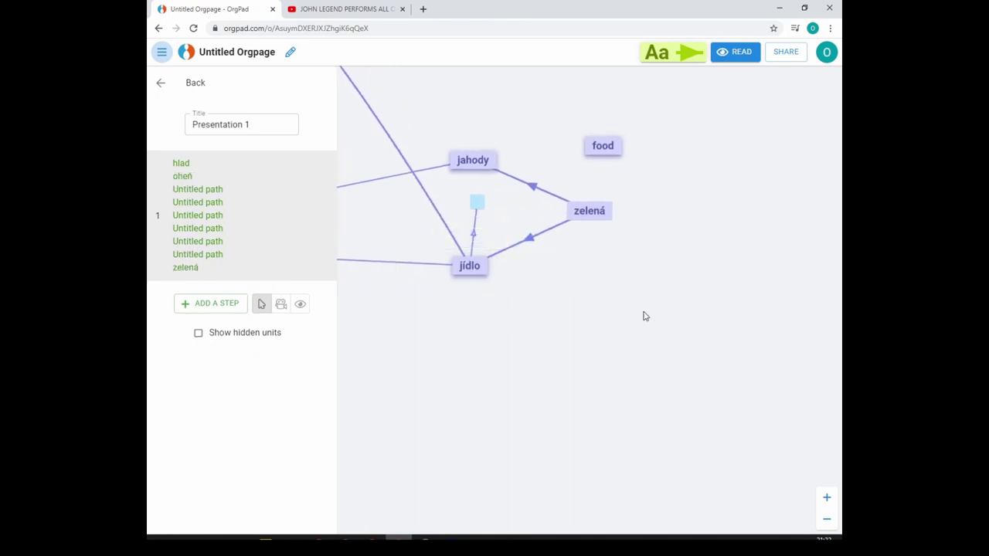
- Reopen the jídlo, jahody and food cells in the first step of Presentation 1
click(459, 269)
click(463, 166)
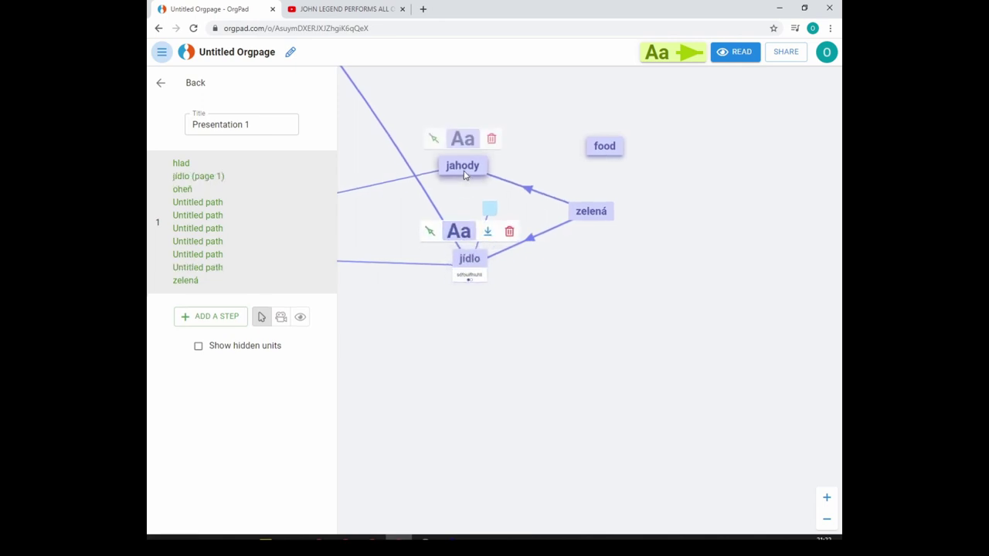
click(462, 165)
click(583, 166)
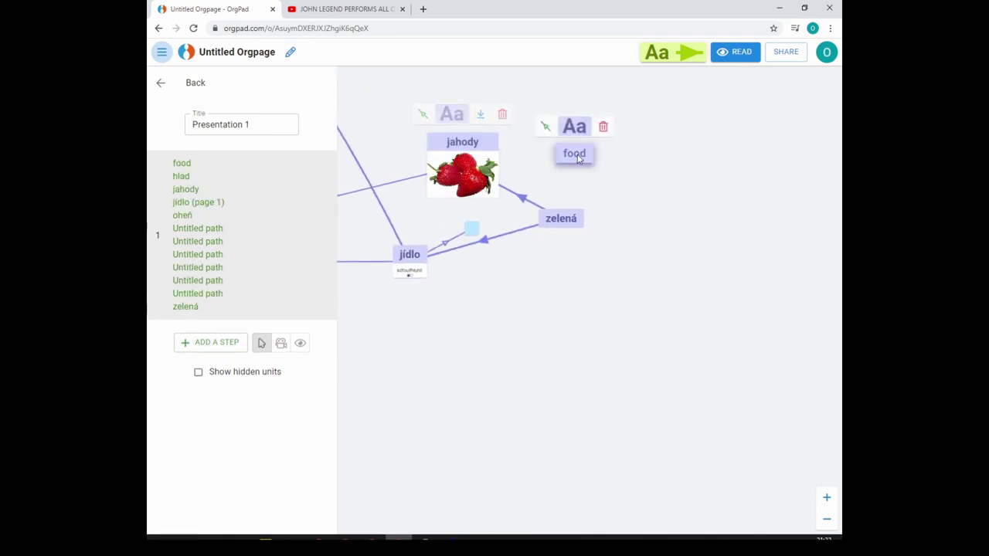
click(579, 159)
click(757, 355)
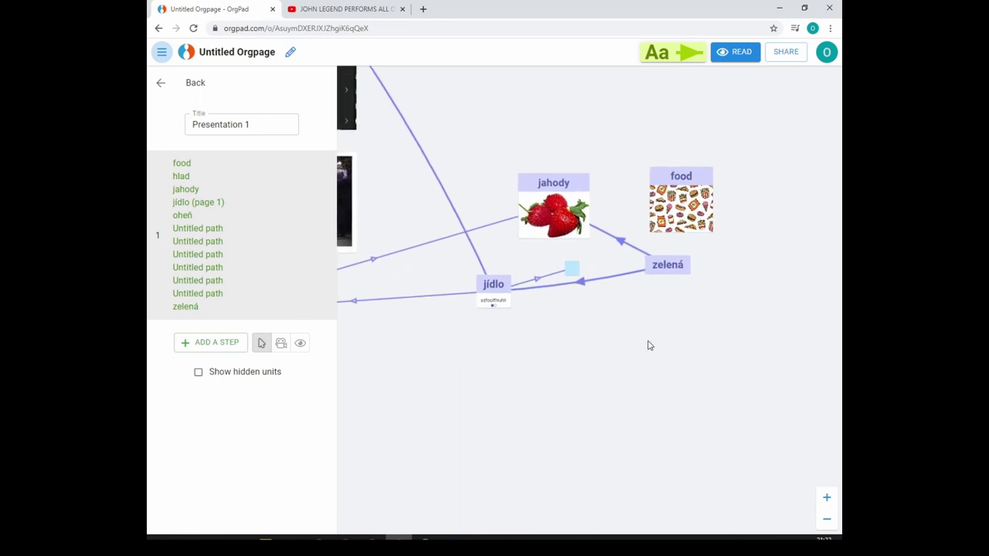
- Mark the banana, light-painting and cake pictures with the presentation step's camera mode, and leave the presentation settings
scroll(463, 314, down, 5)
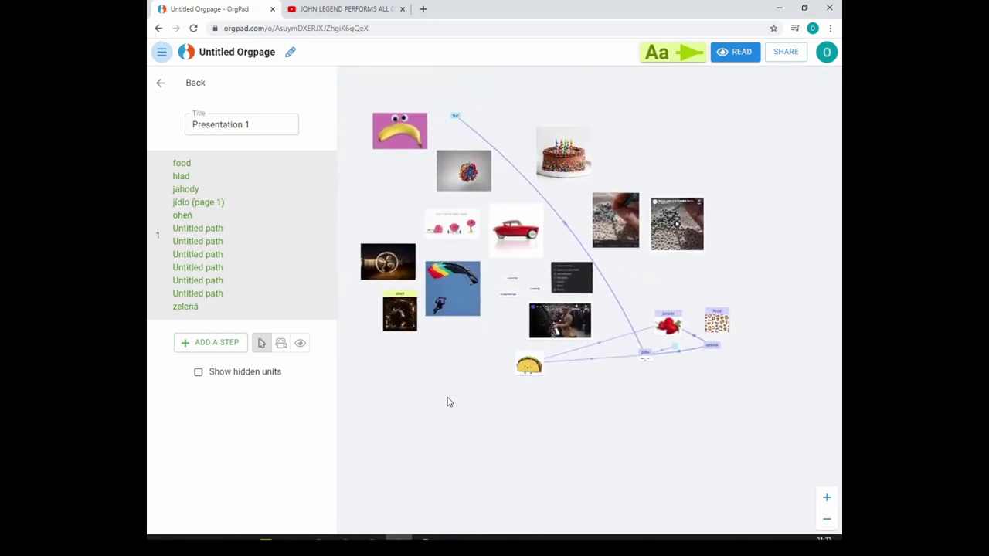
click(281, 349)
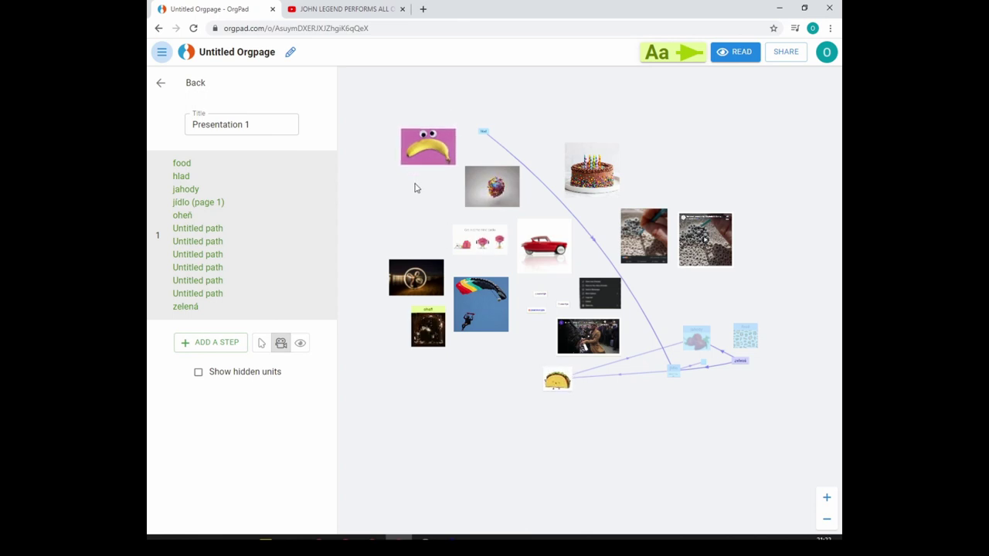
click(429, 145)
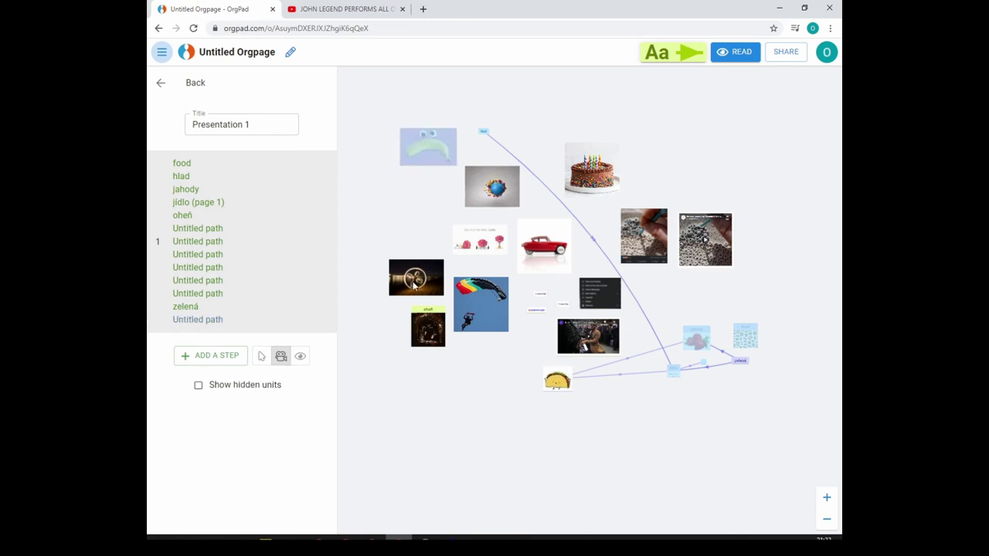
click(596, 163)
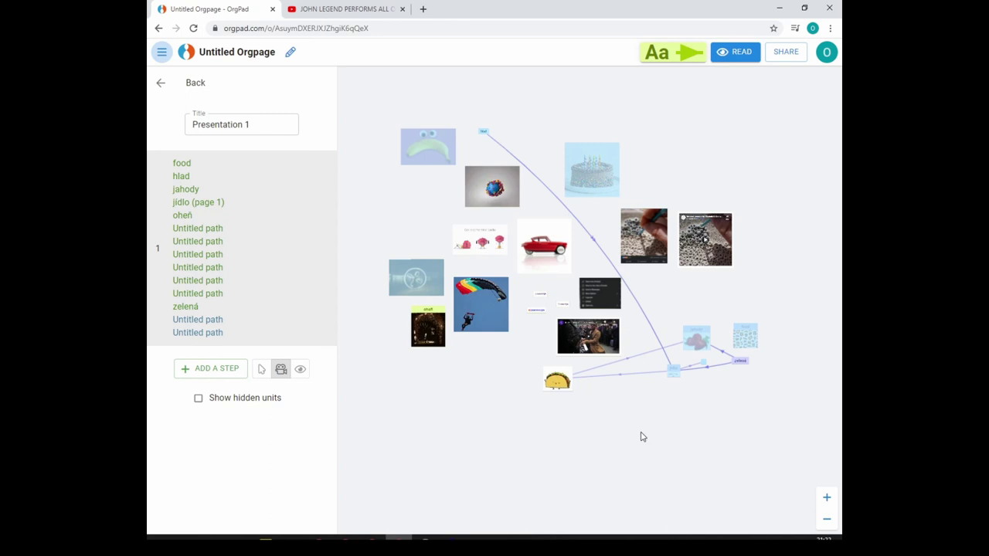
click(162, 83)
click(163, 85)
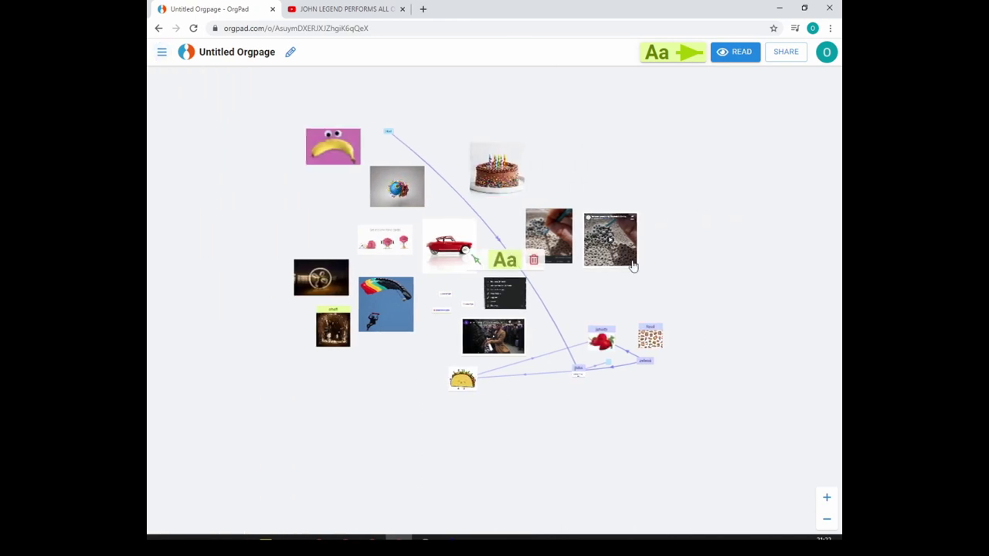
- Switch the orgpage to reading mode, start the presentation and exit it again
click(740, 53)
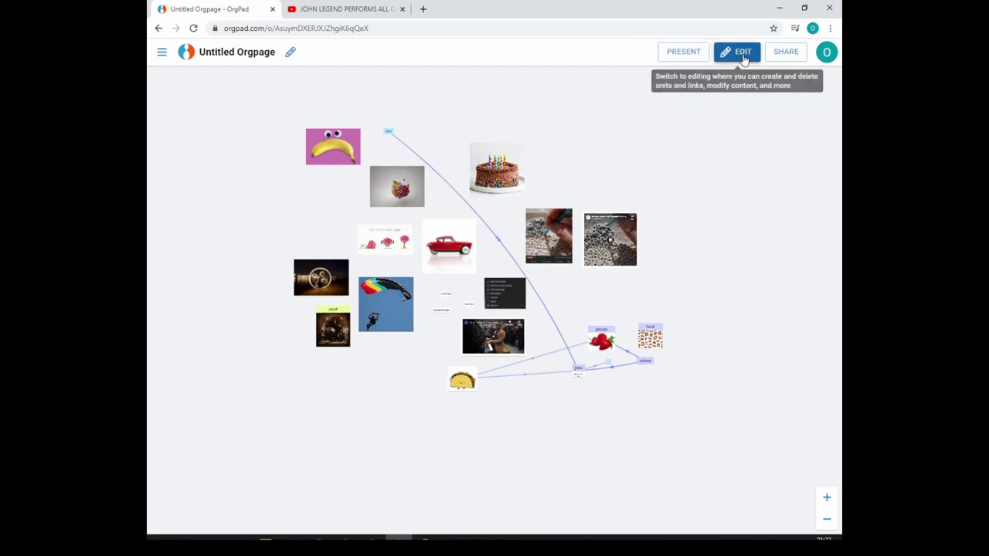
click(669, 51)
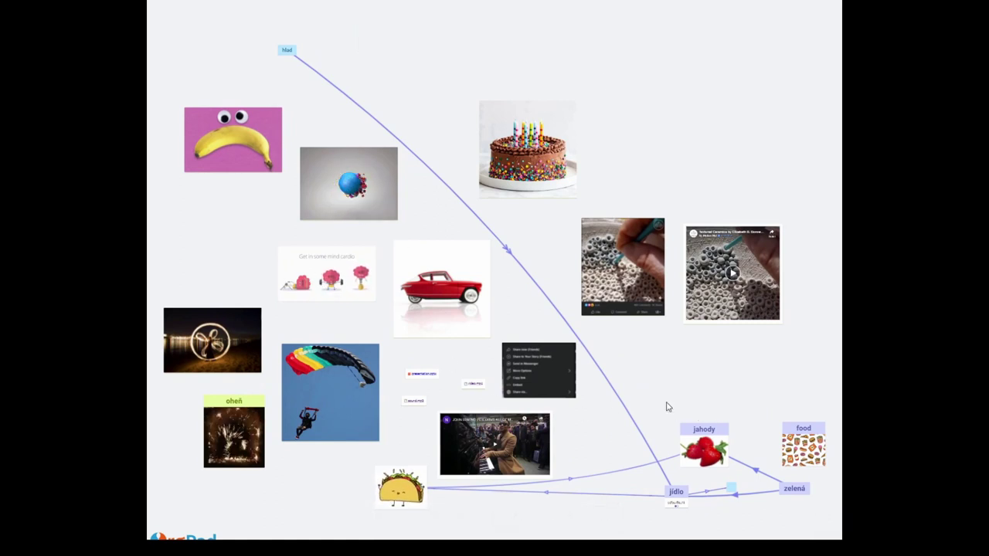
key(Escape)
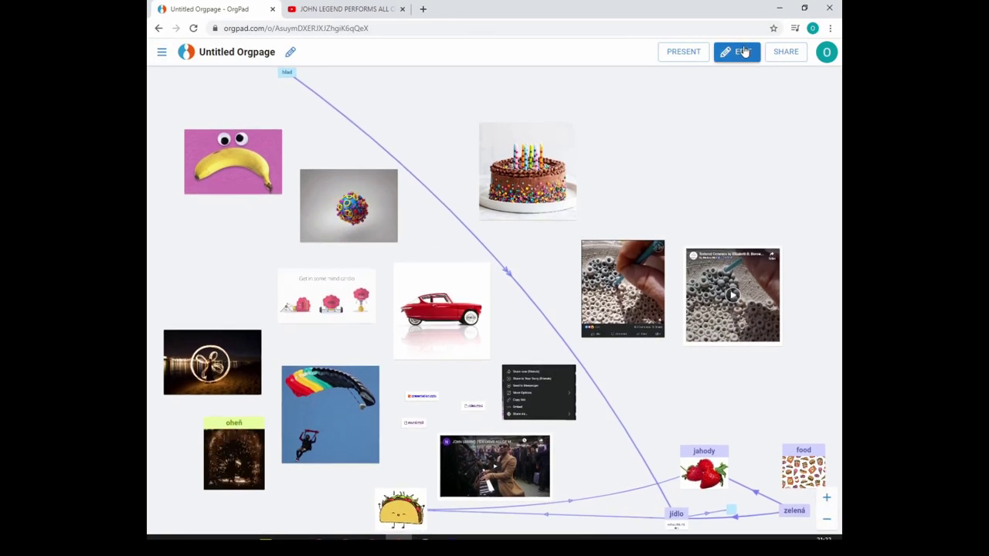
- Close the jahody, food and jídlo cells in the first step of Presentation 1 and leave the presentation settings
scroll(660, 150, down, 3)
click(161, 52)
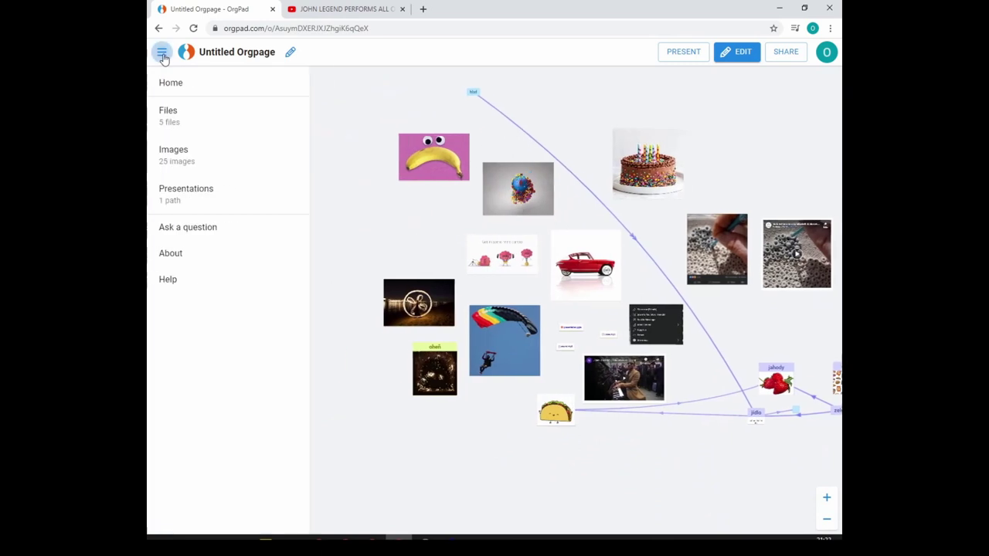
click(212, 192)
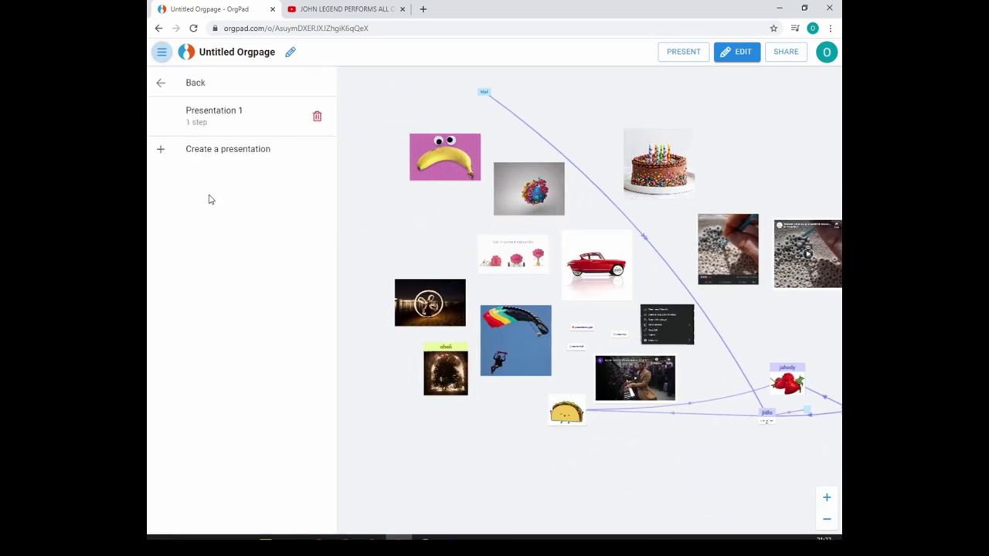
click(214, 119)
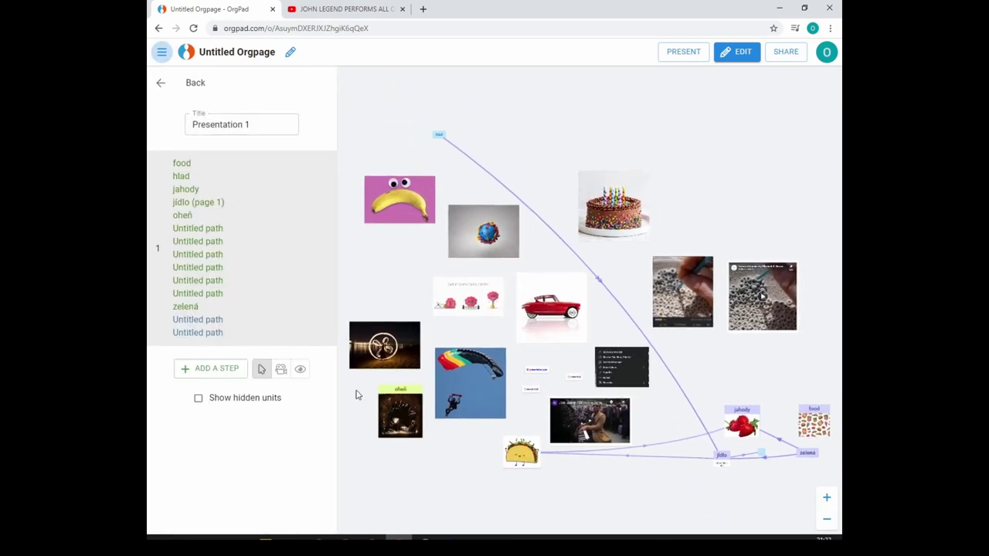
click(749, 414)
click(809, 414)
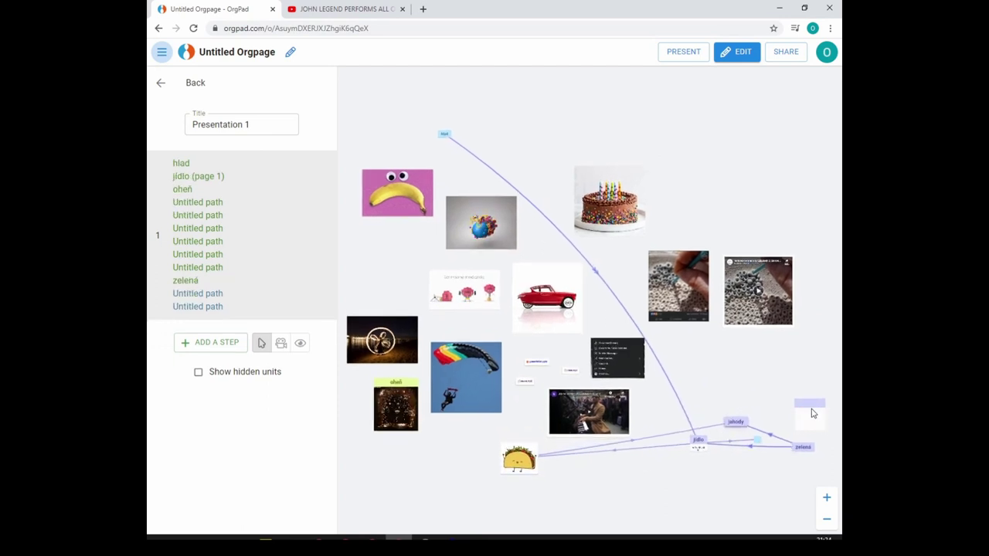
click(699, 443)
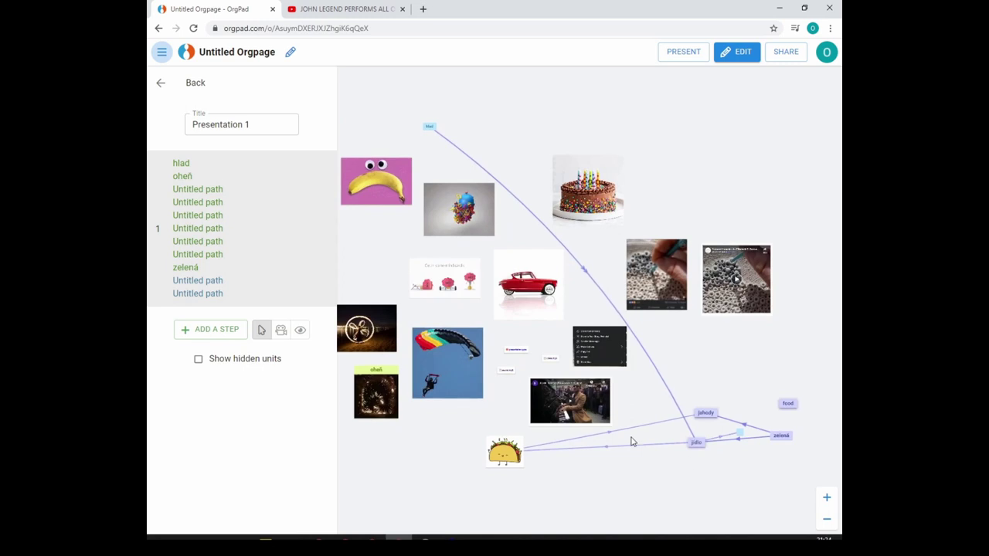
click(161, 83)
click(159, 85)
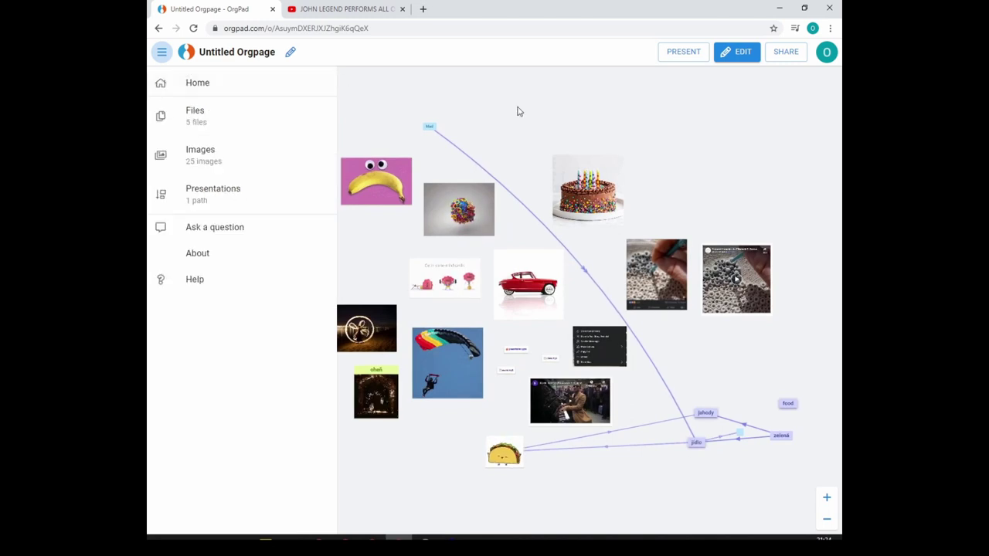
click(517, 108)
- Play Presentation 1, open the food cell during playback, and exit back to the orgpage
click(684, 52)
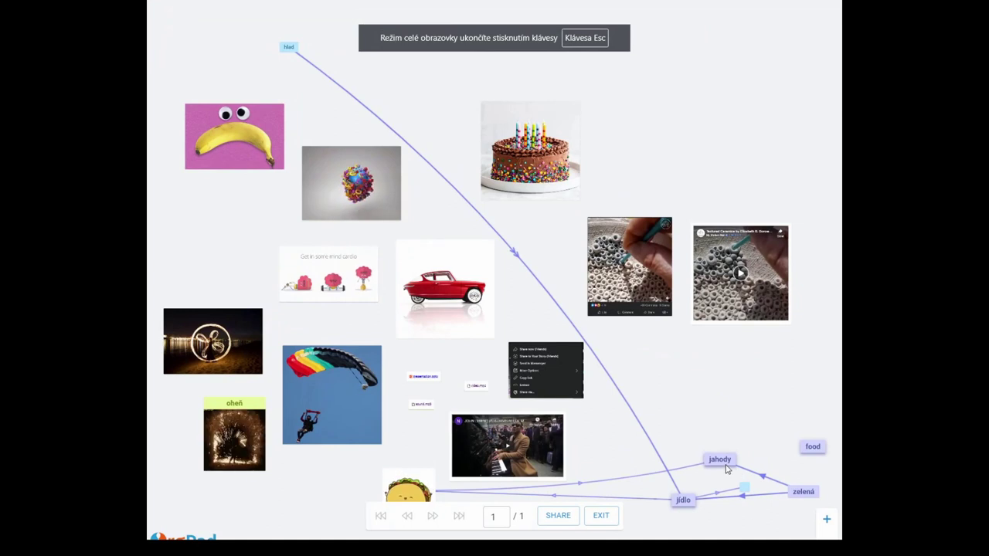
click(803, 463)
key(Escape)
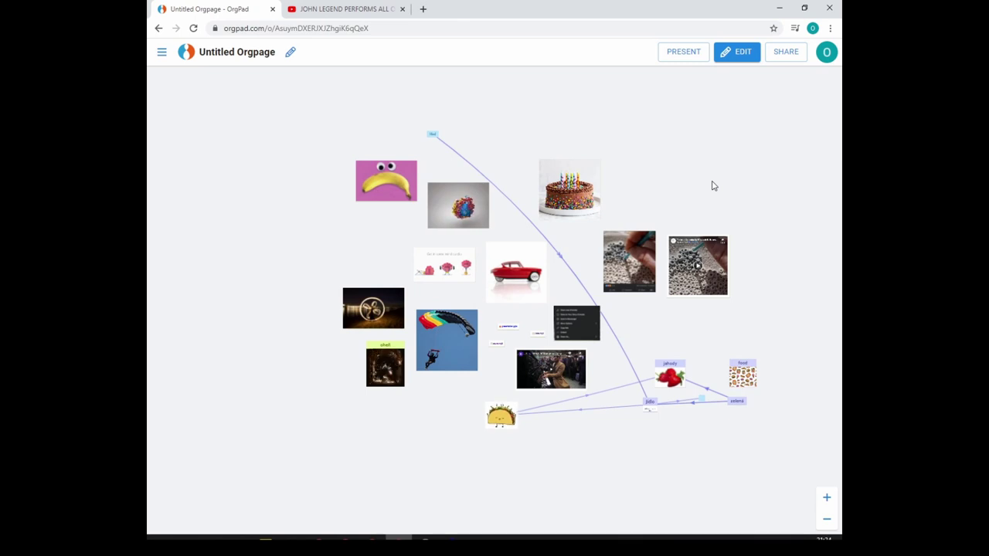
drag(732, 165, 687, 163)
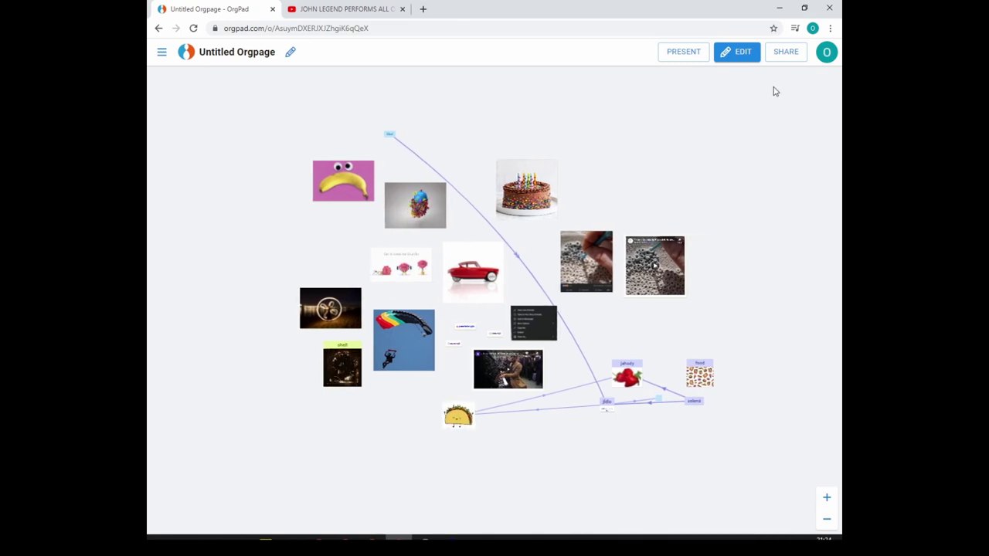
- Start sharing the orgpage and save its required title as hlad
click(791, 61)
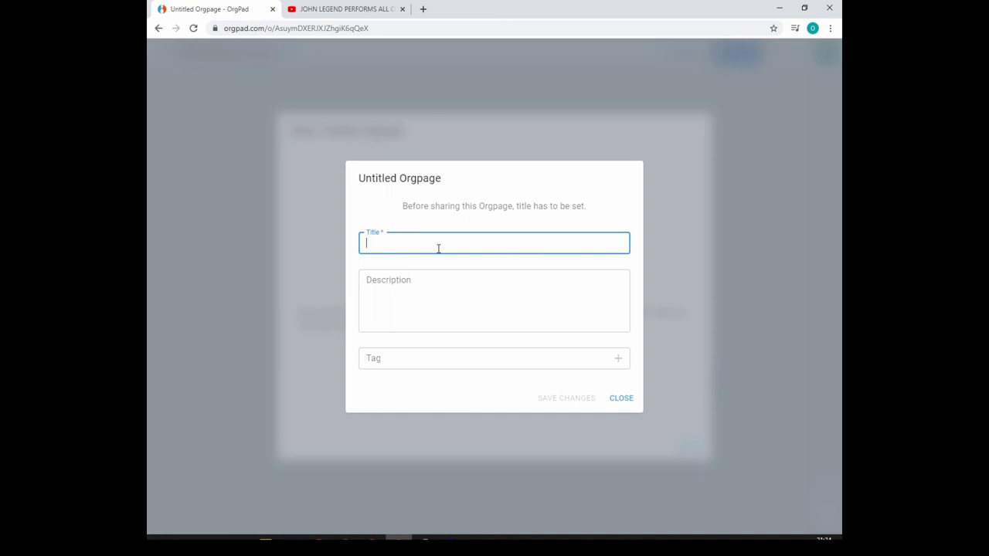
text(hlad)
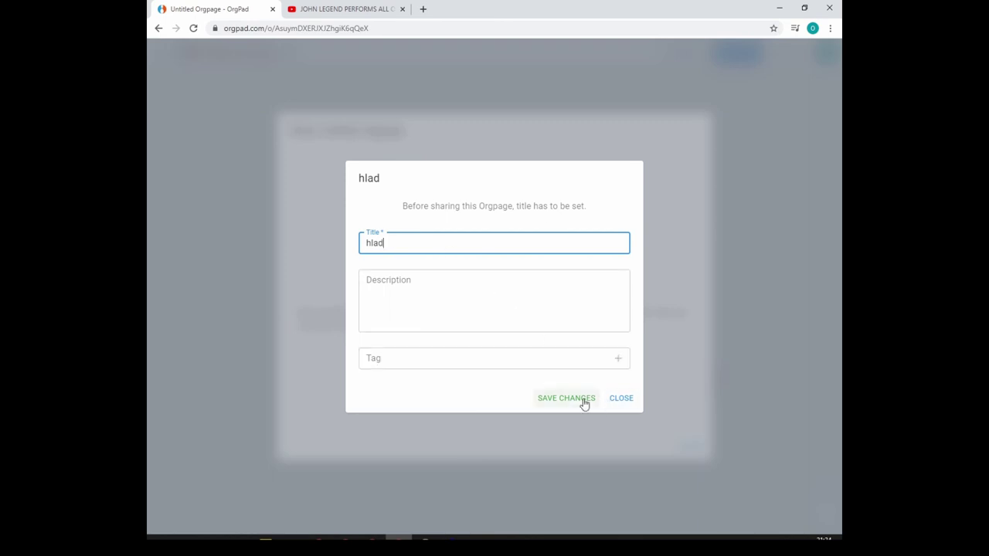
click(584, 401)
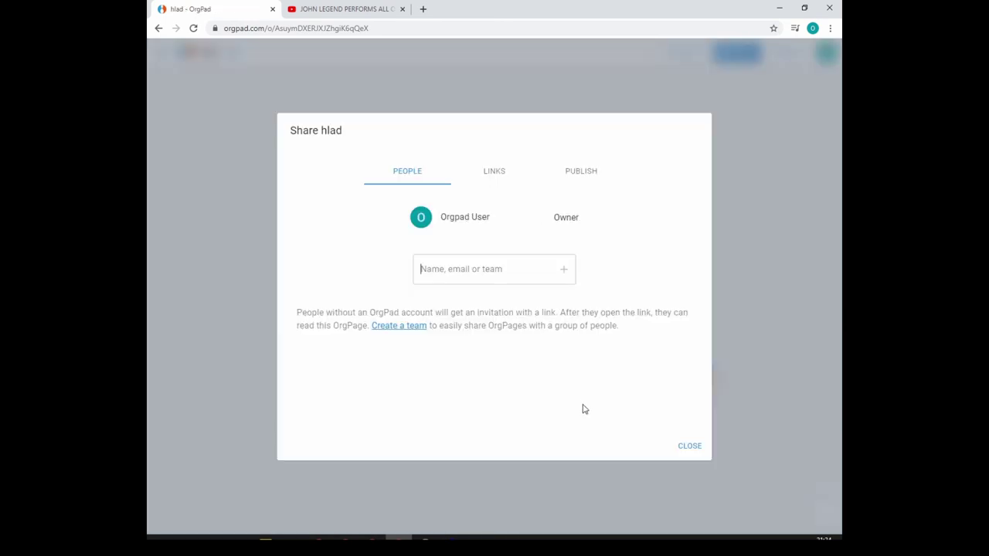
- Share the orgpage with a person found by first name, and remove that person from the sharing list again
click(437, 279)
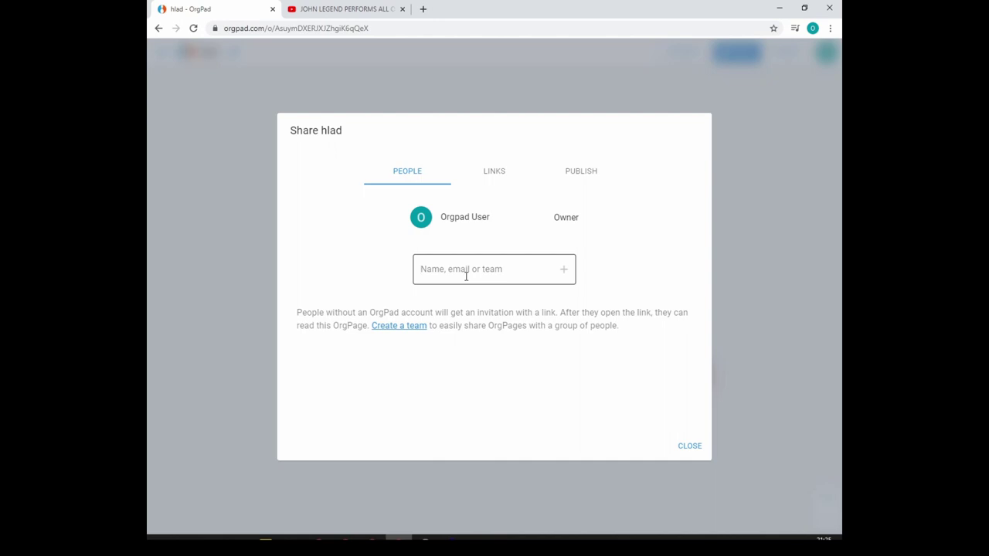
click(465, 276)
text(b)
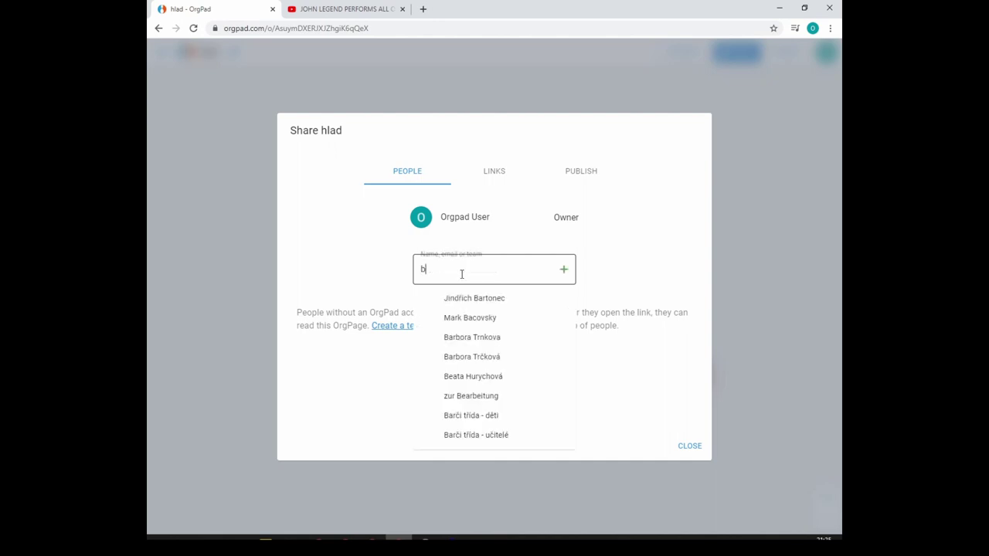
text(ar)
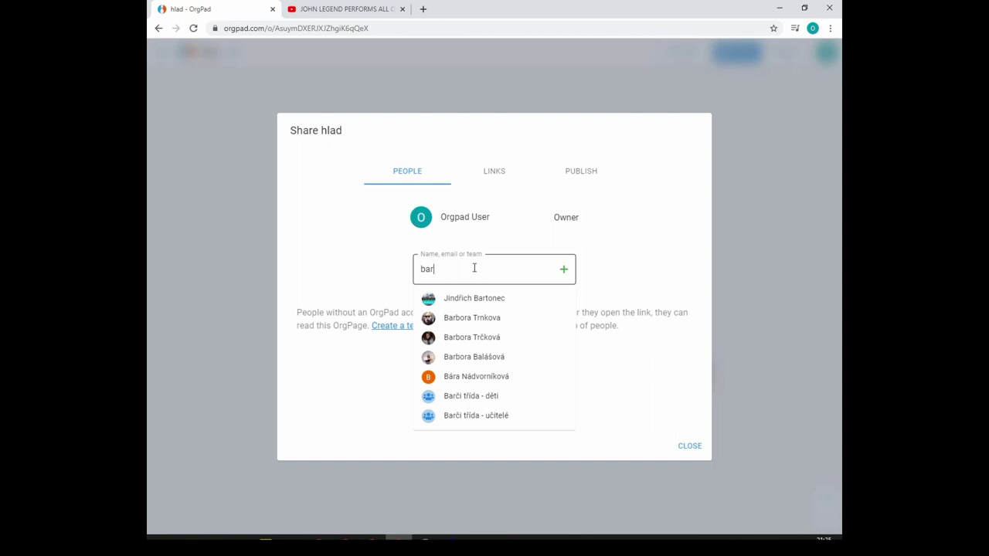
text(bora)
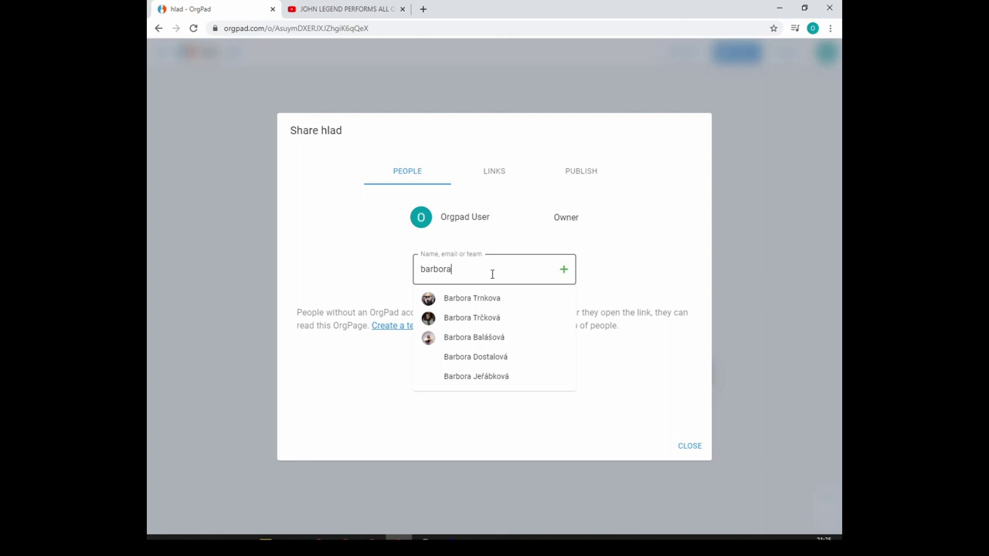
click(475, 377)
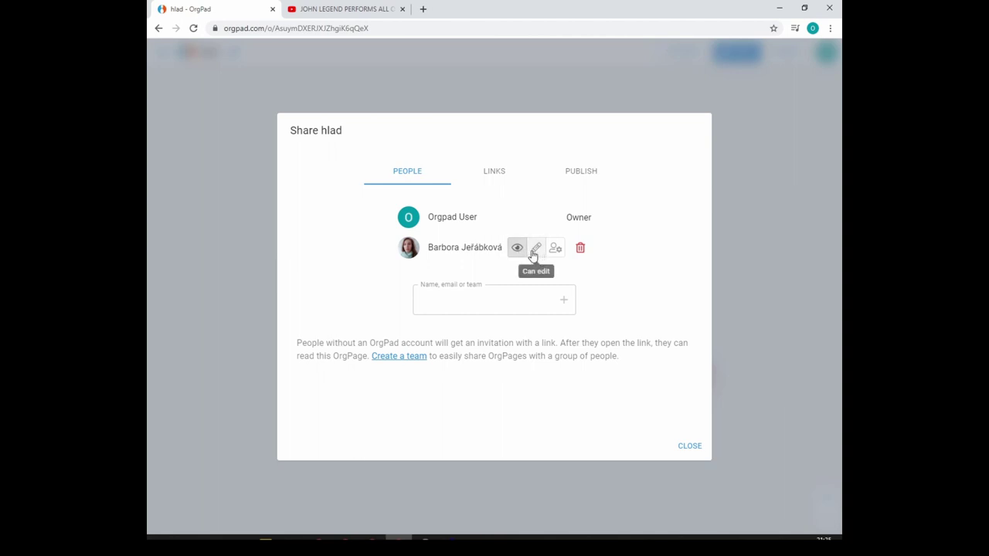
click(582, 249)
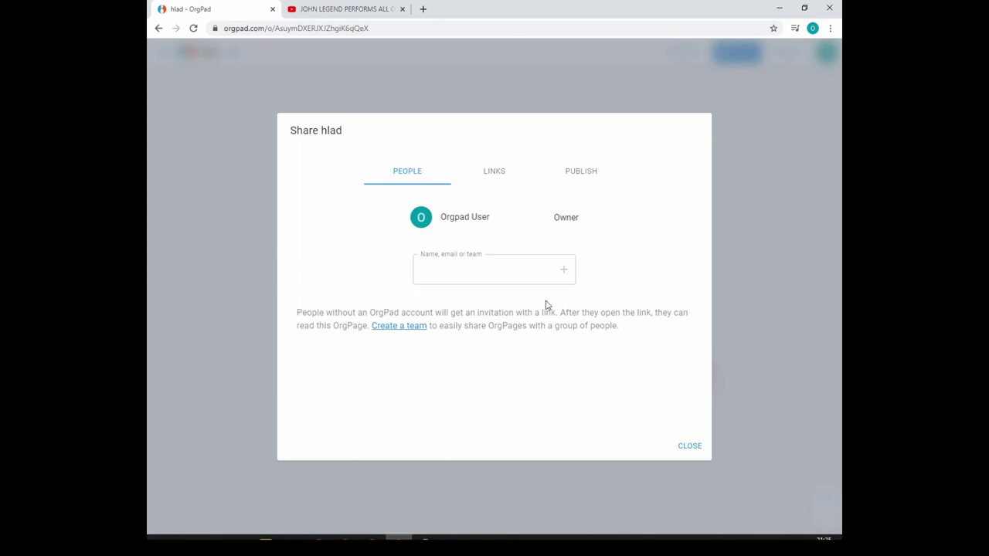
- Make the shareable link start with step 1 of Presentation 1 and copy the link
click(494, 173)
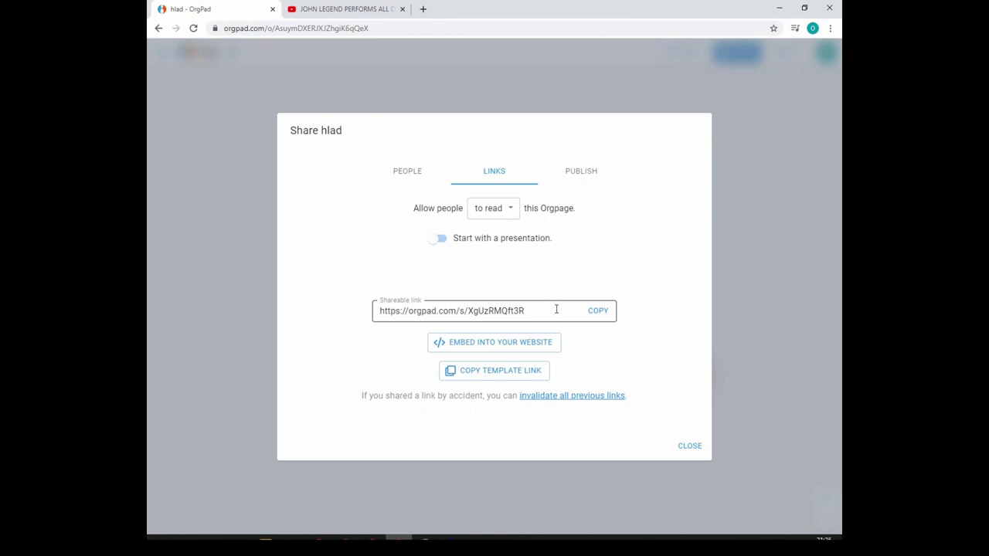
click(437, 244)
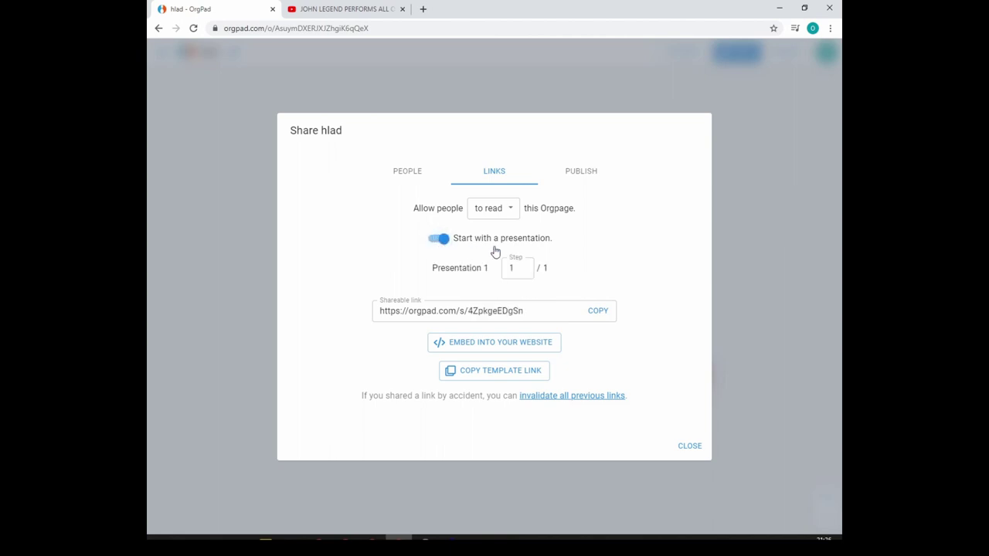
click(601, 311)
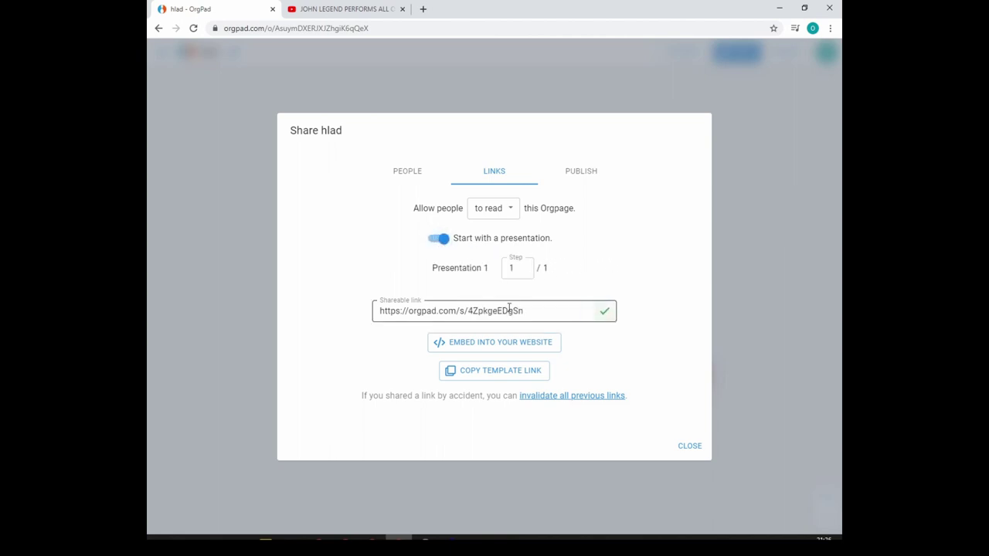
click(442, 239)
click(441, 243)
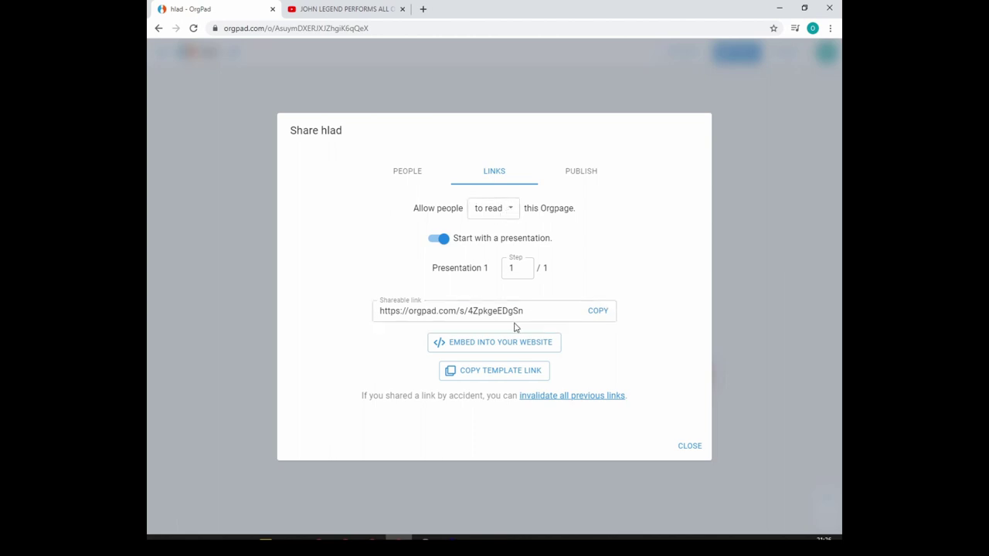
- Set the shareable link to allow people to edit, check the publishing option, and close the sharing settings
click(510, 209)
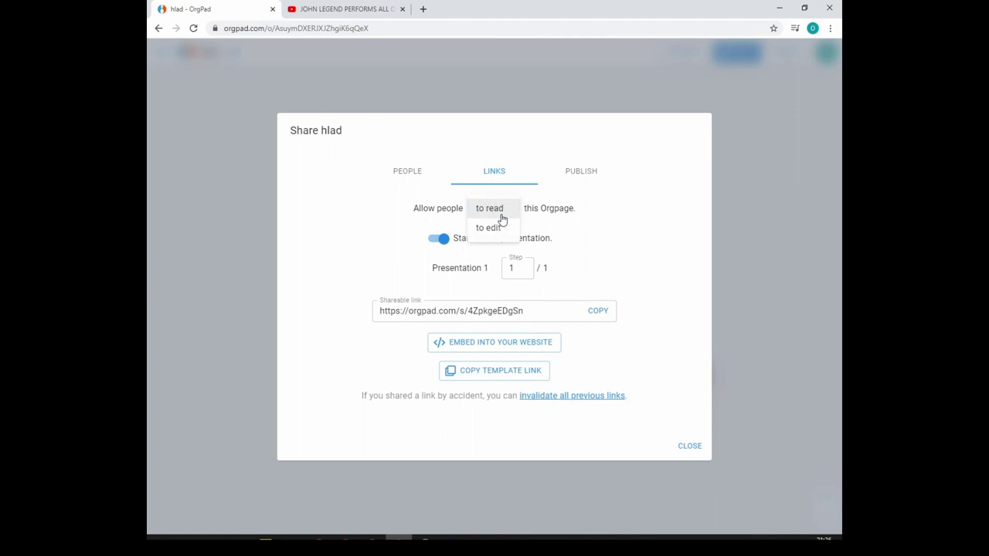
click(498, 239)
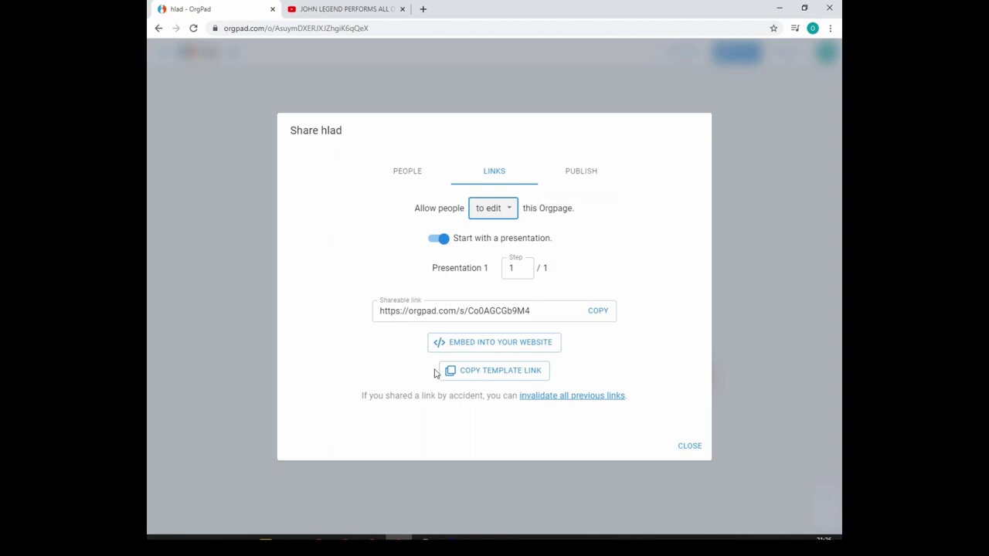
click(584, 176)
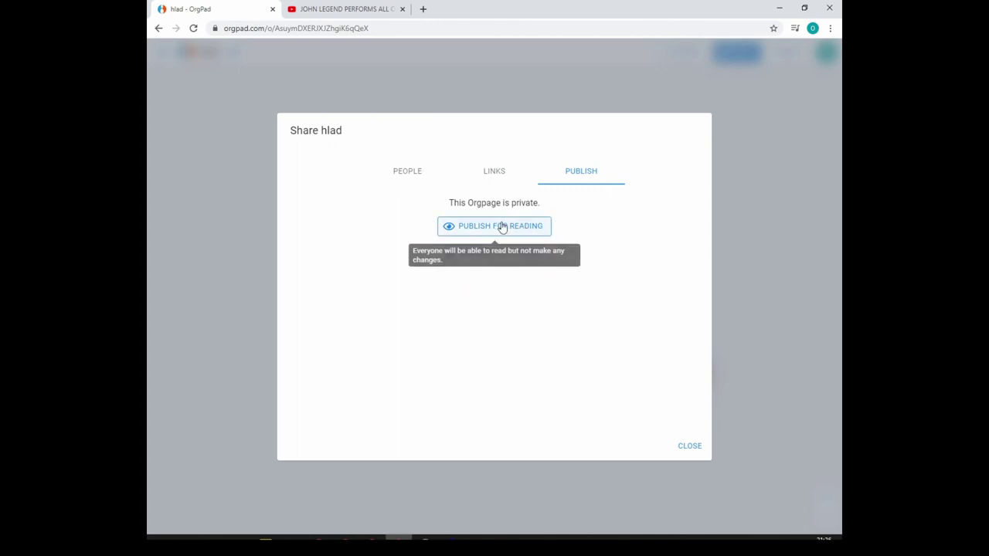
click(689, 446)
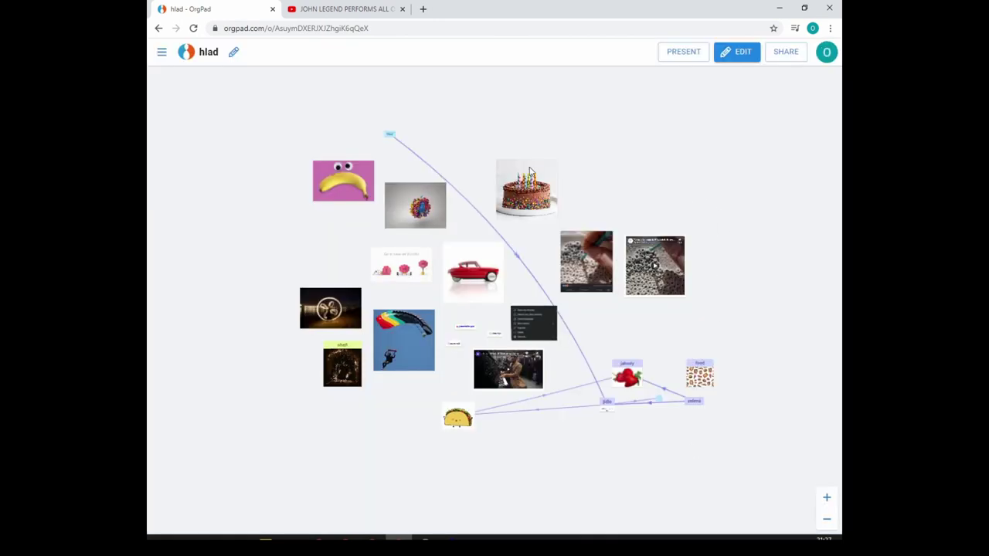
- Return to the orgpage overview and look through the published orgpages
click(189, 56)
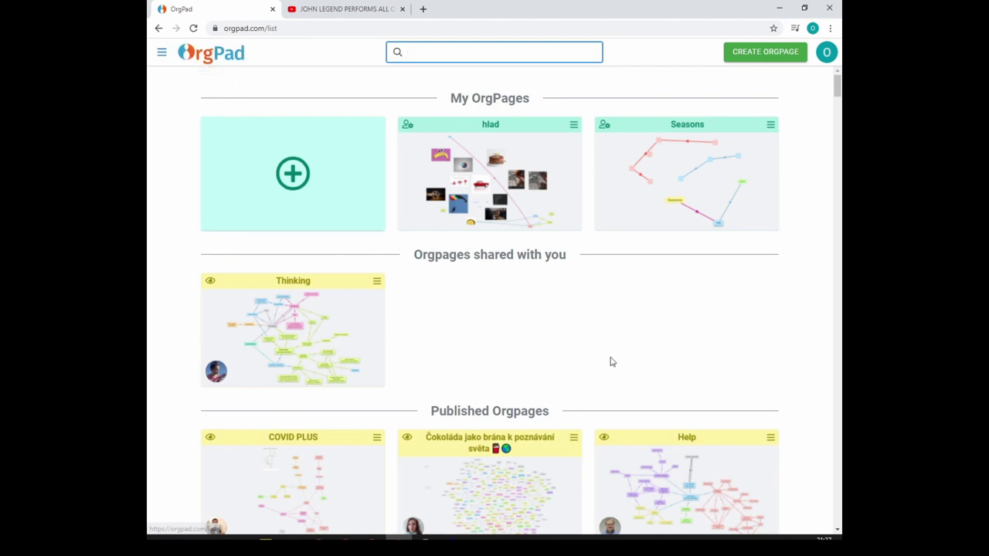
scroll(606, 355, down, 4)
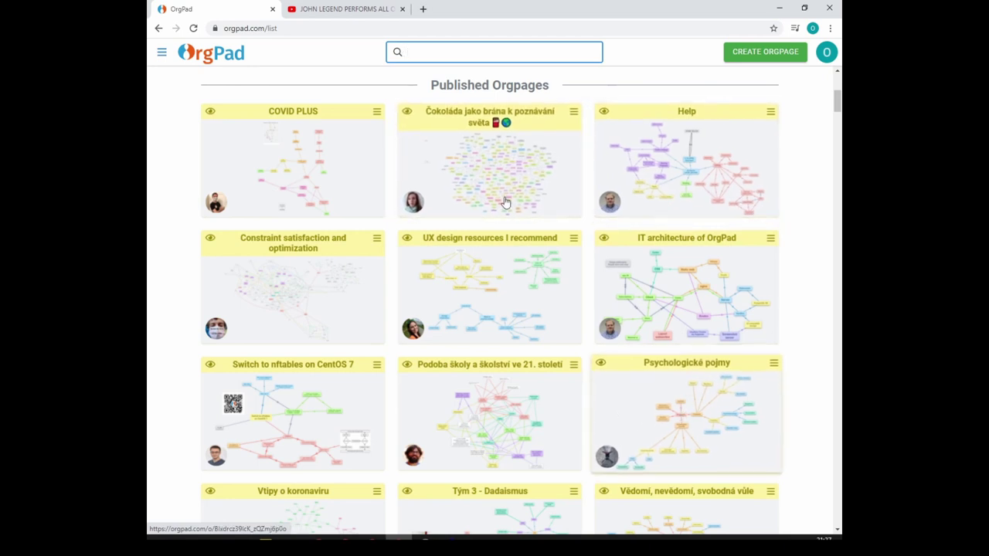
scroll(607, 349, up, 4)
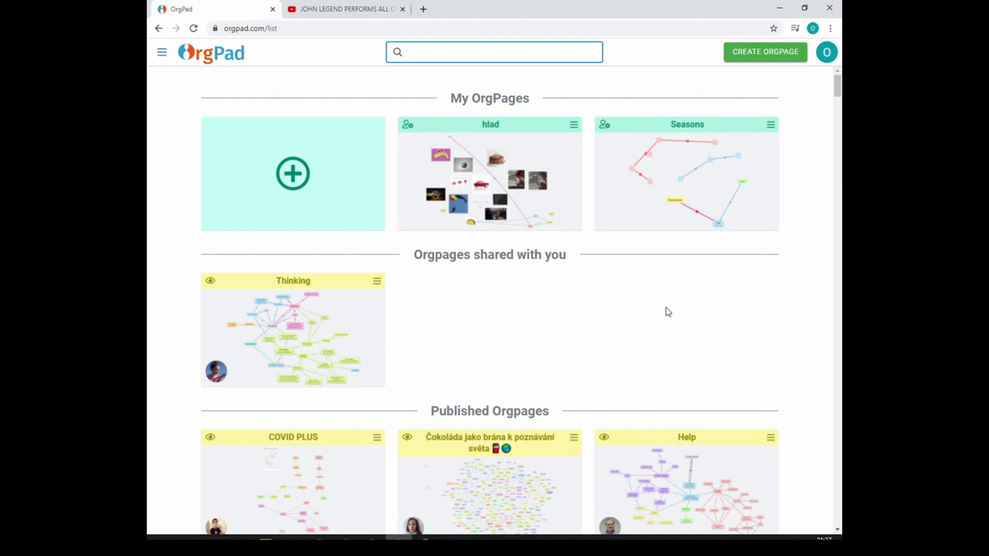
- Create a team with the unique identifier první A and the name žáci, without adding any members
click(827, 56)
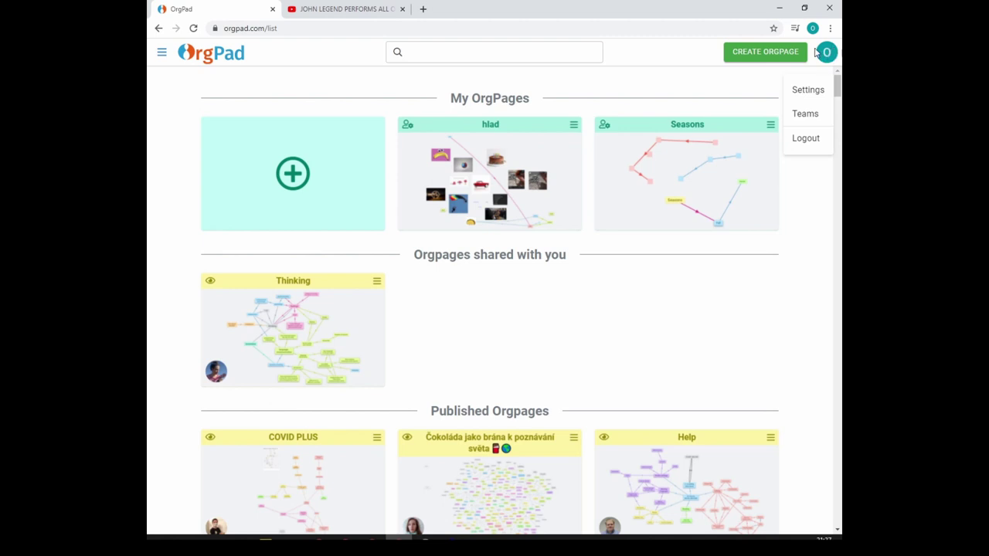
click(805, 116)
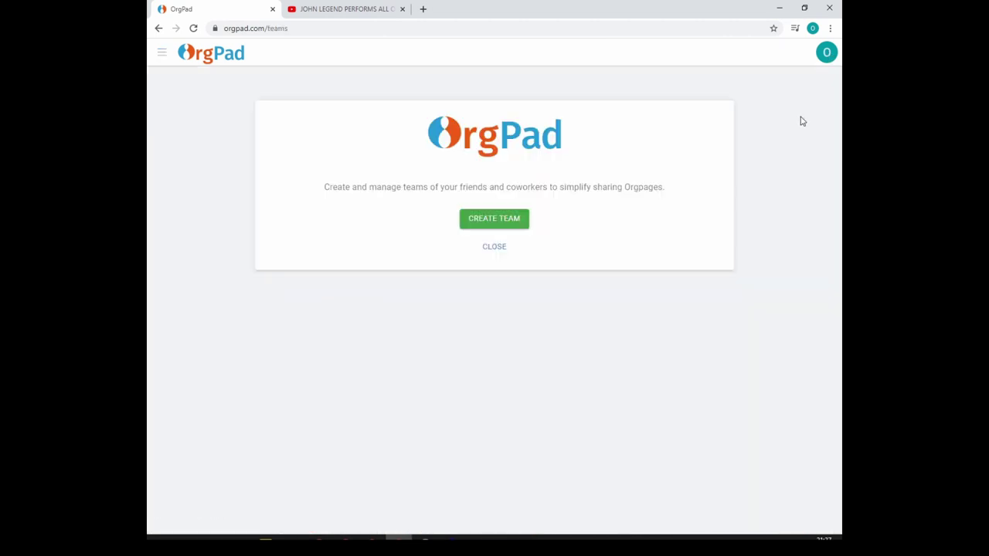
click(494, 227)
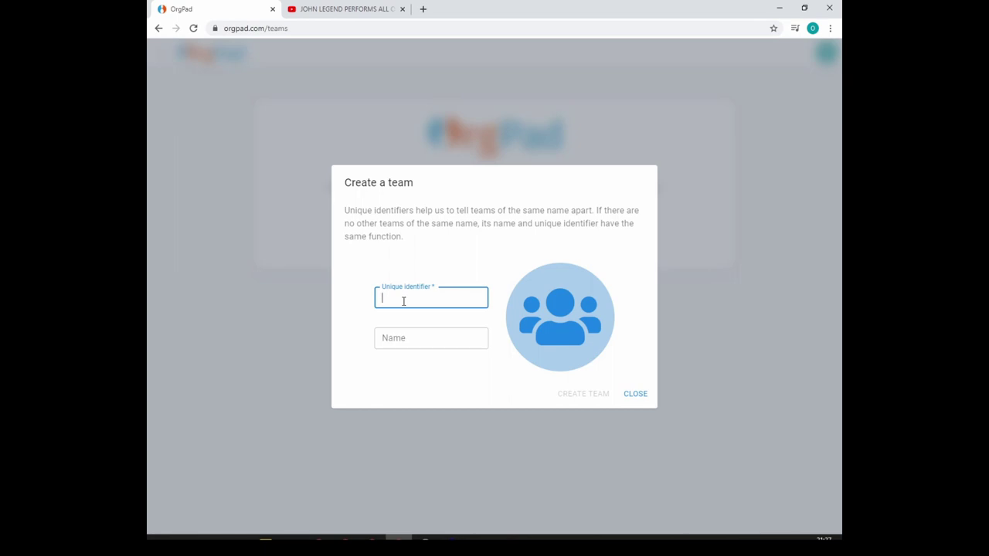
text(první A)
click(400, 335)
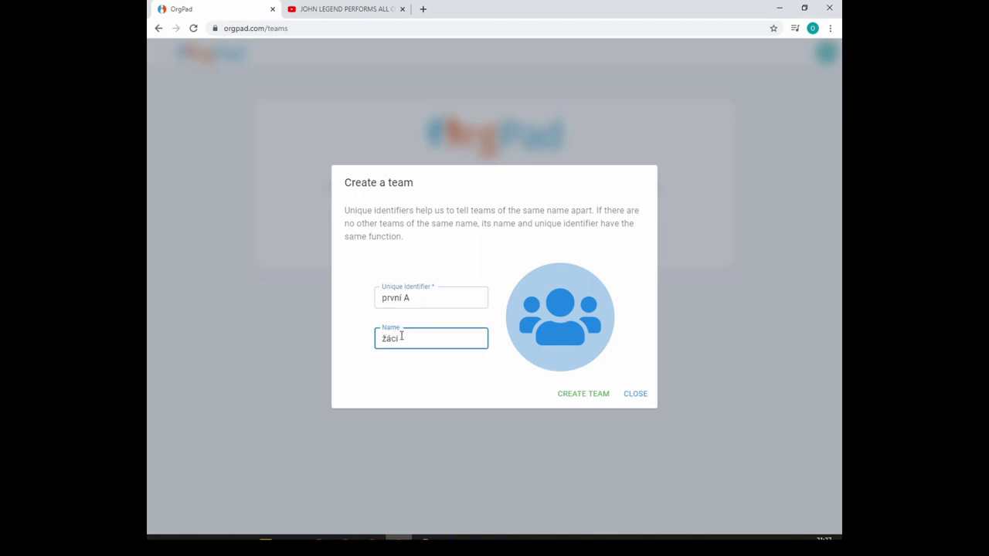
click(571, 396)
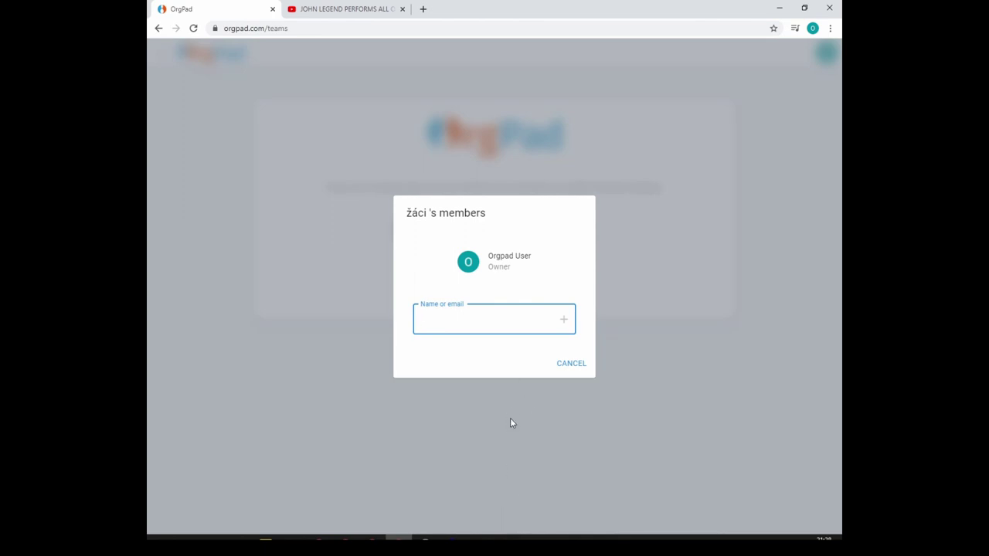
click(571, 364)
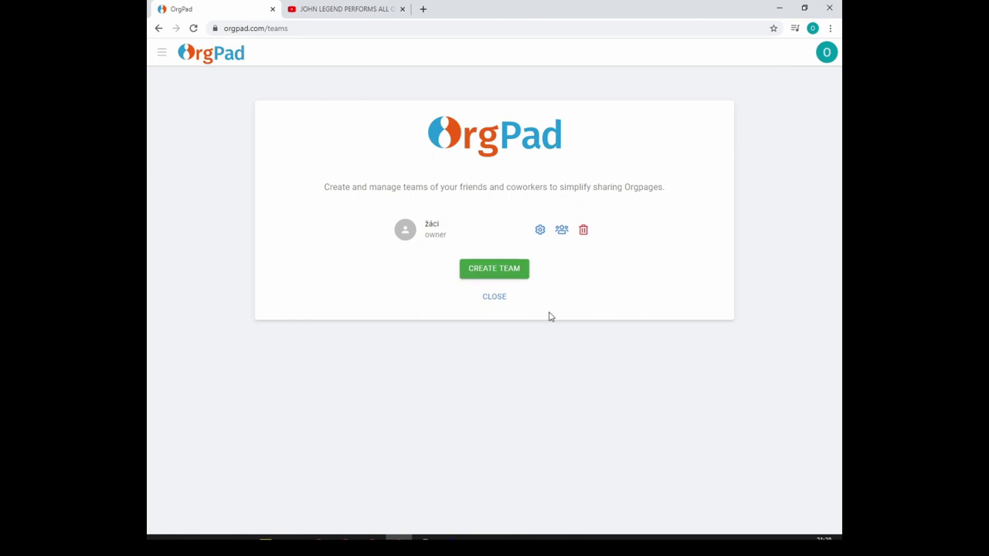
- Return to the orgpage overview and view the title, description and tag information of the hlad orgpage
click(207, 59)
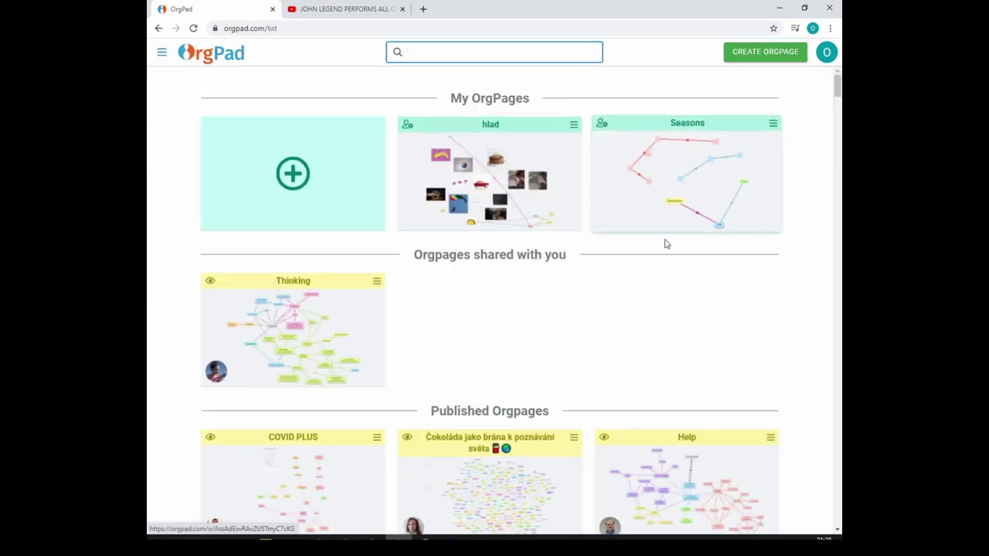
click(577, 123)
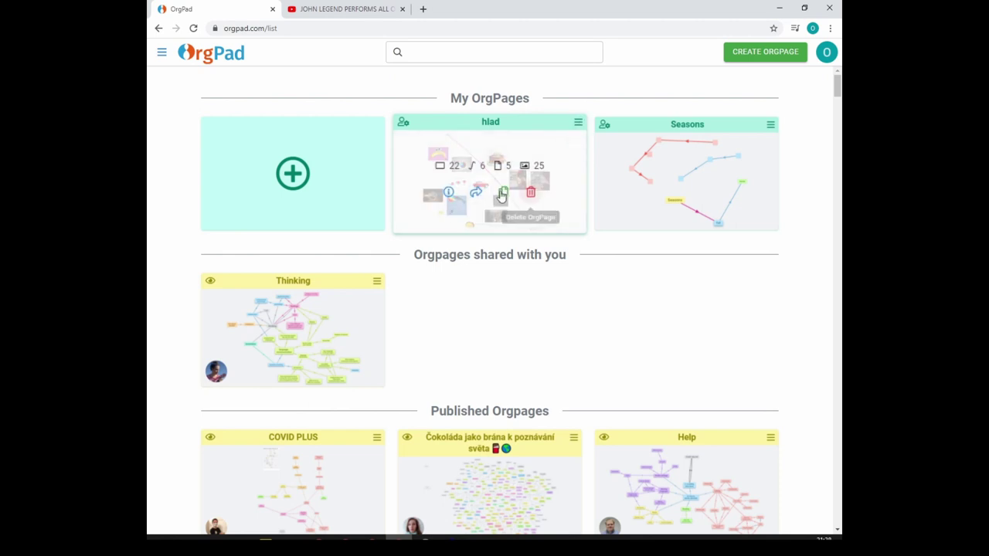
click(448, 193)
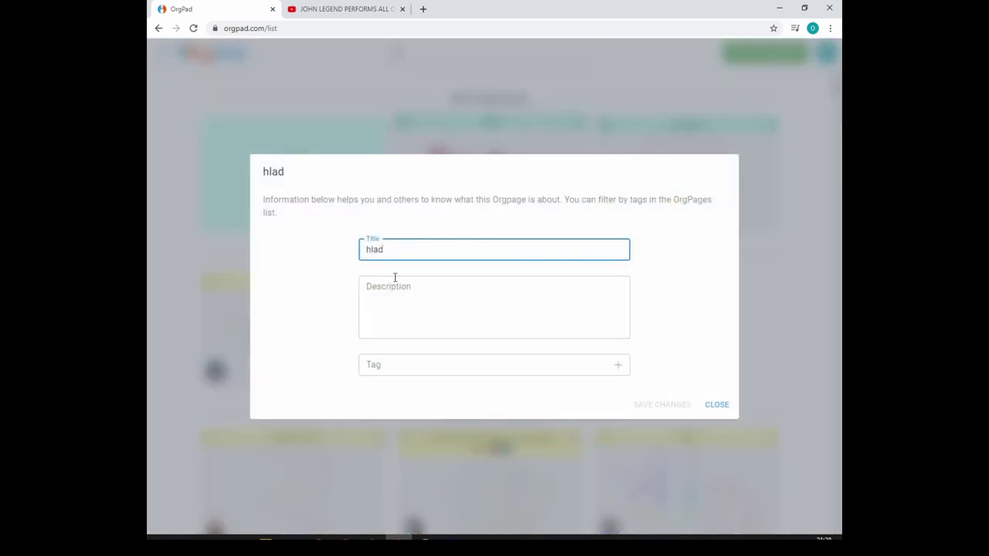
click(717, 410)
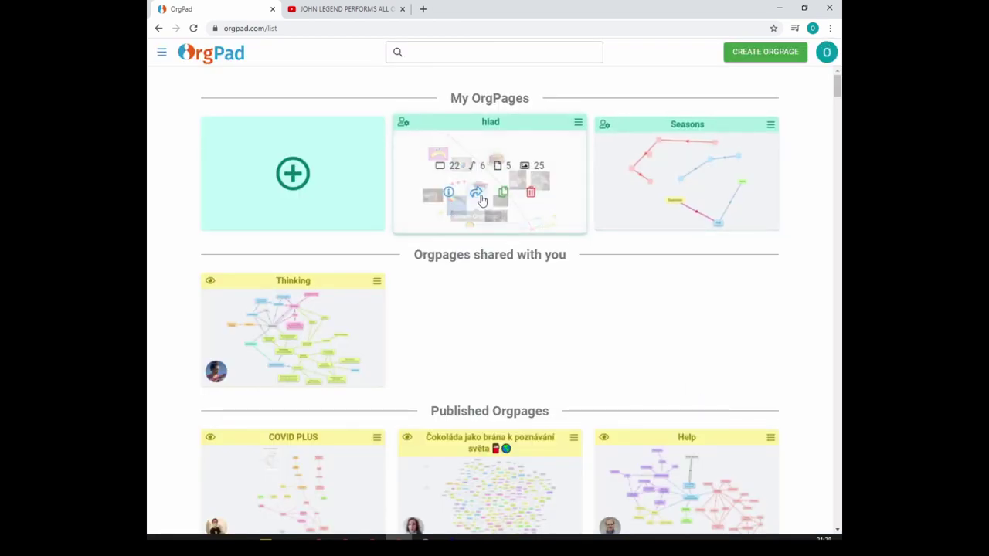
- Look at the people sharing settings of the hlad orgpage, close them, and duplicate the orgpage
click(474, 197)
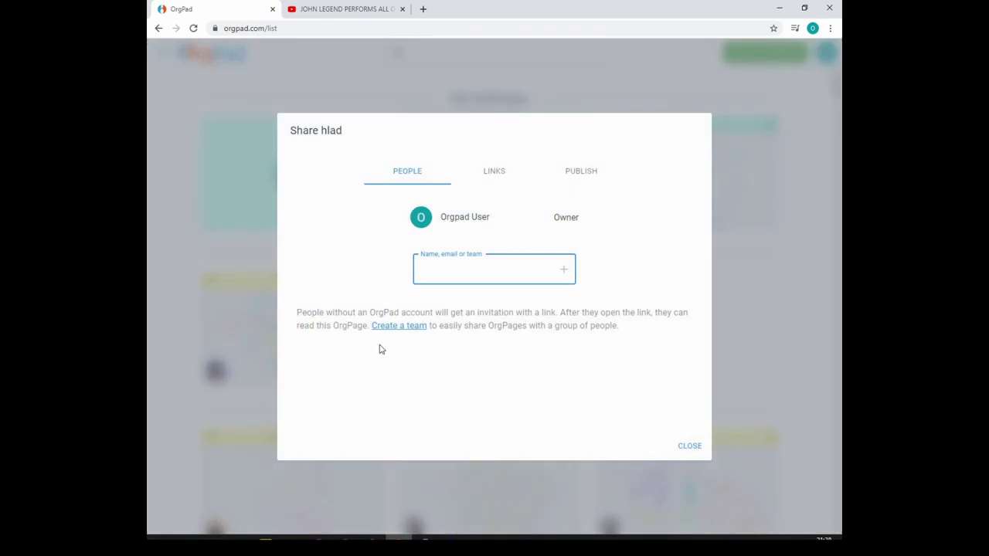
click(687, 448)
mouse_move(576, 126)
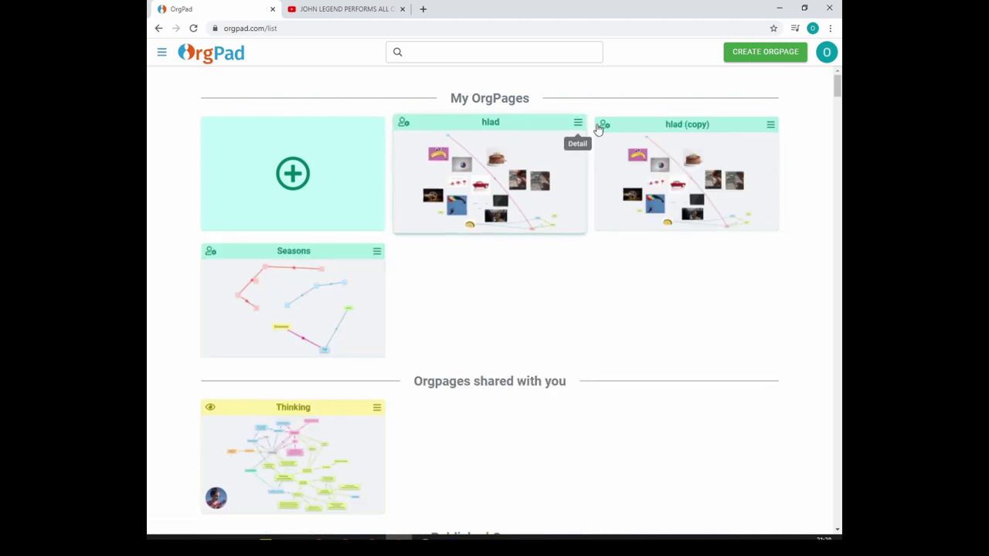
- Bring up the deletion confirmation for the original hlad orgpage and cancel it
click(576, 126)
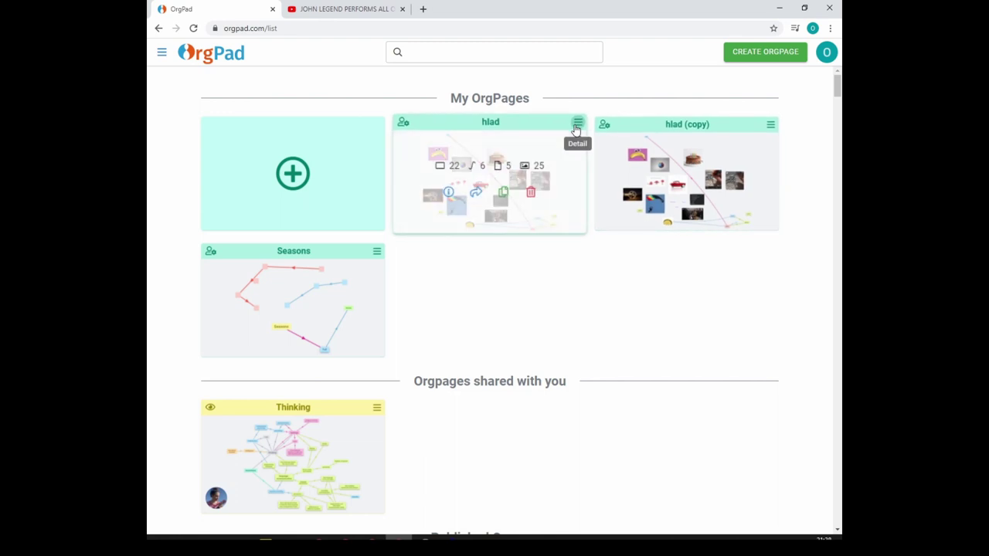
click(533, 194)
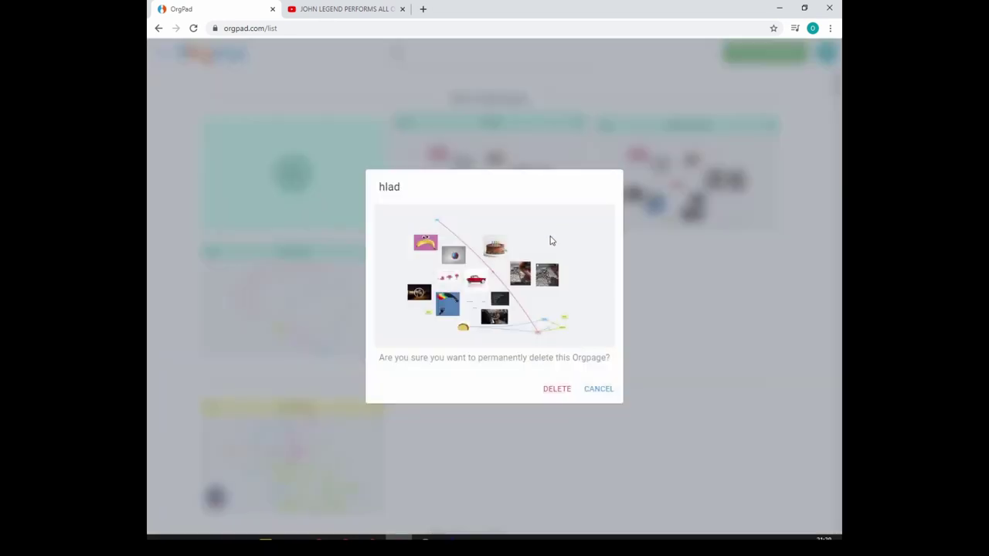
click(595, 393)
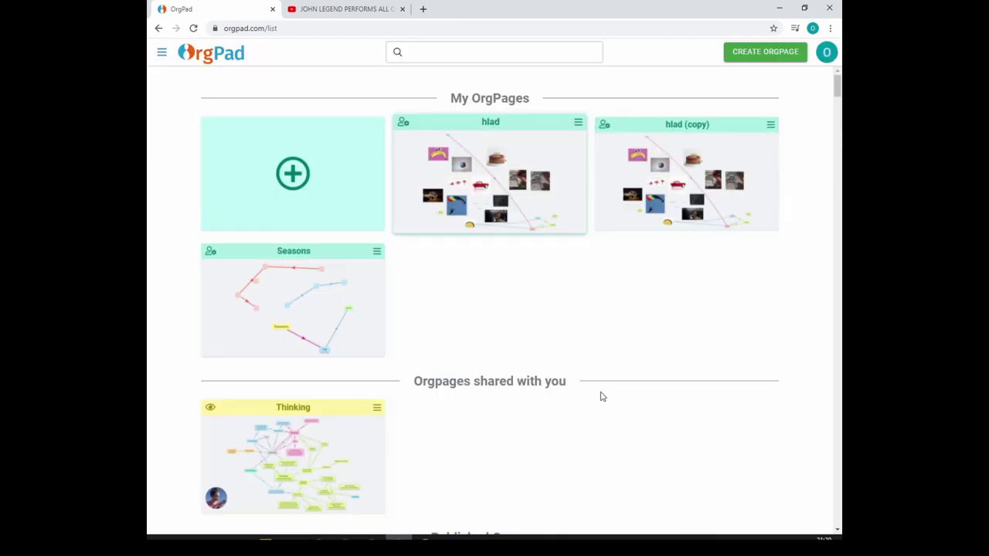
- Share the original hlad orgpage with the suggested children's class team, remove that team again, and close the sharing settings
click(578, 125)
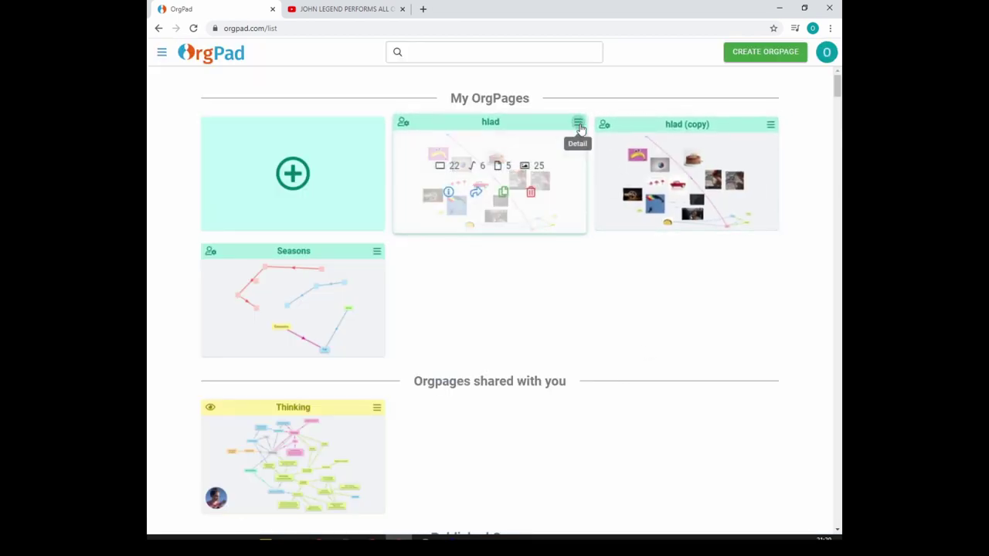
click(477, 193)
click(480, 272)
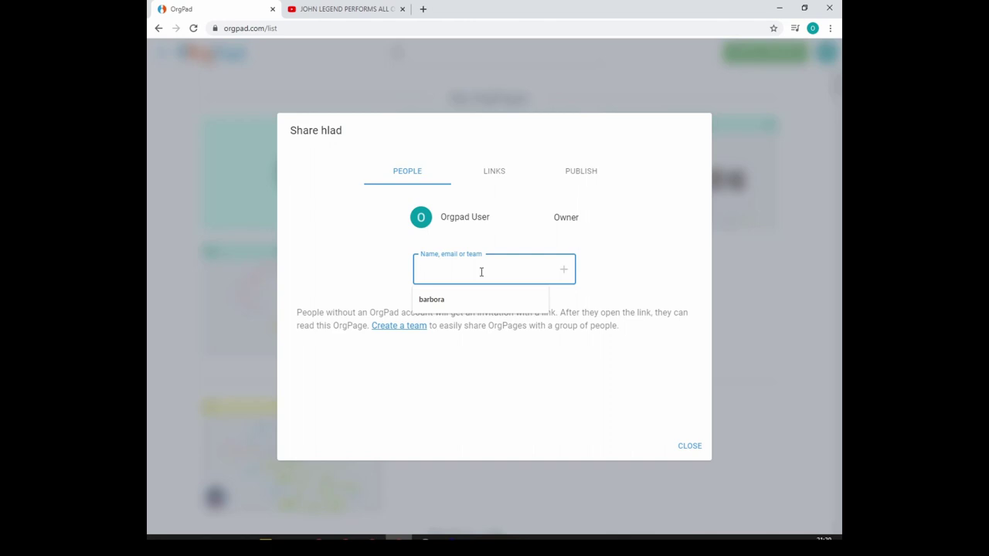
text(bar)
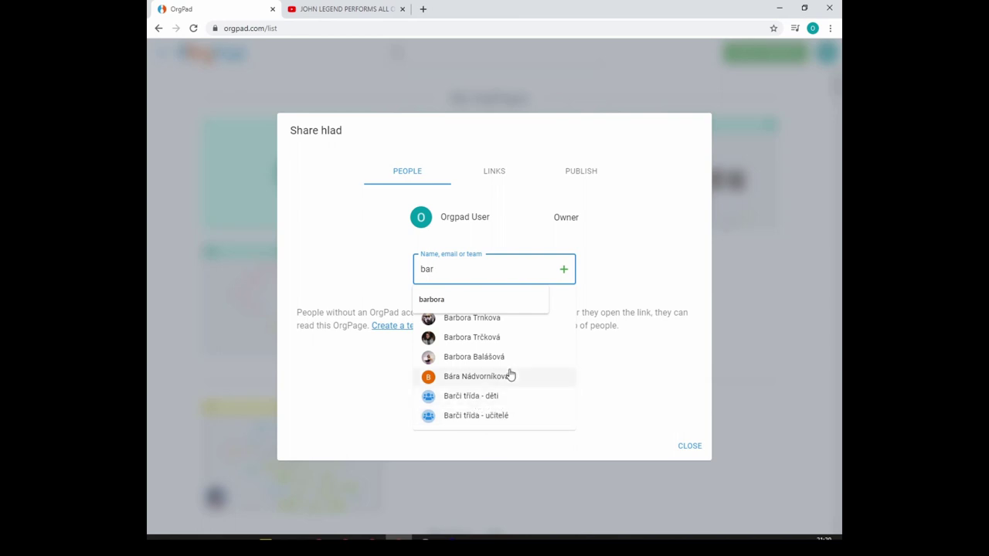
click(468, 398)
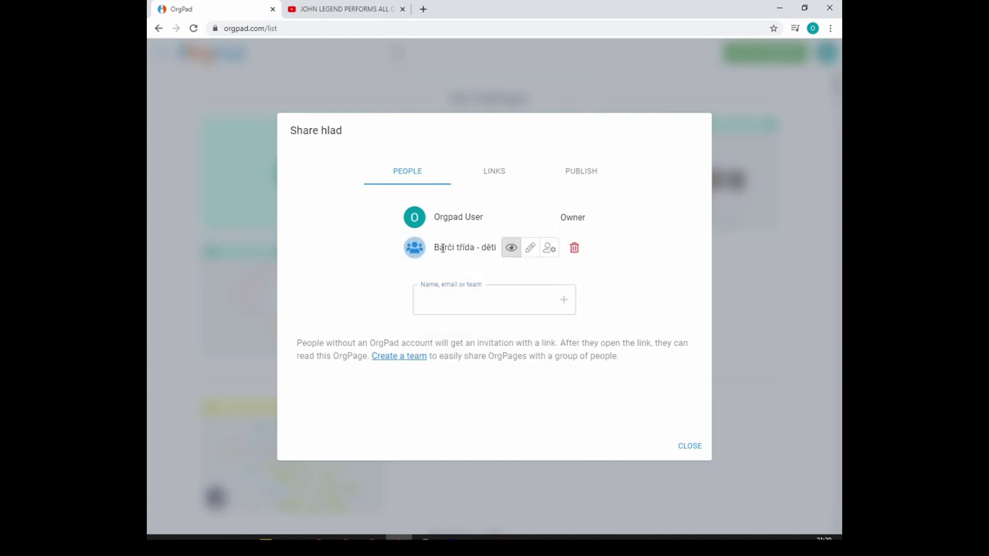
click(574, 248)
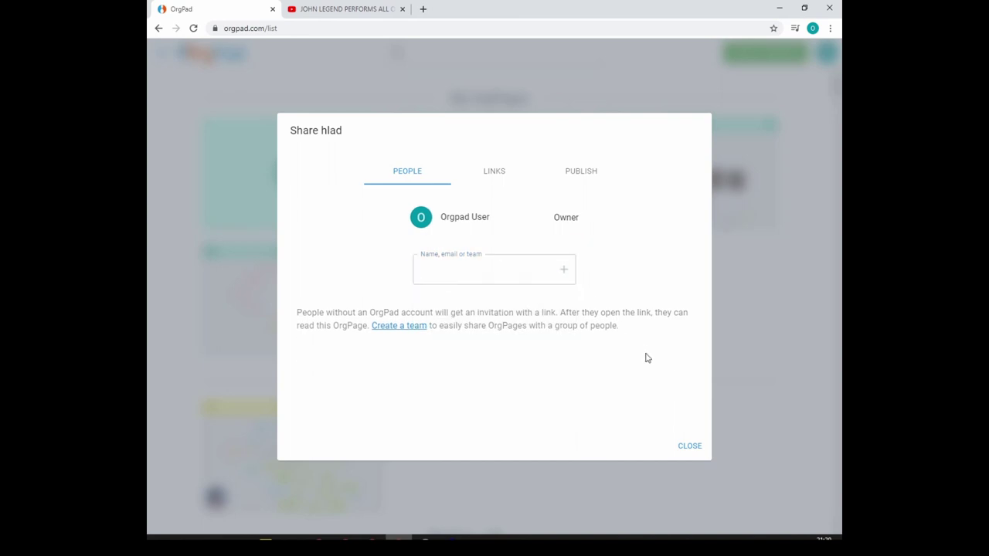
click(688, 447)
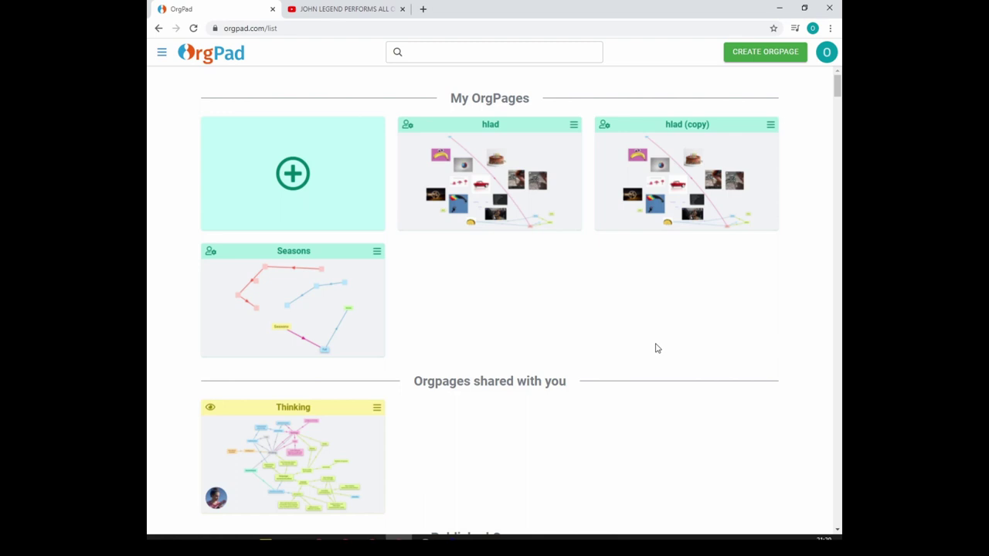
- Open the published orgpage Podoba školy a školství ve 21. století and return to the orgpage overview
scroll(528, 378, down, 6)
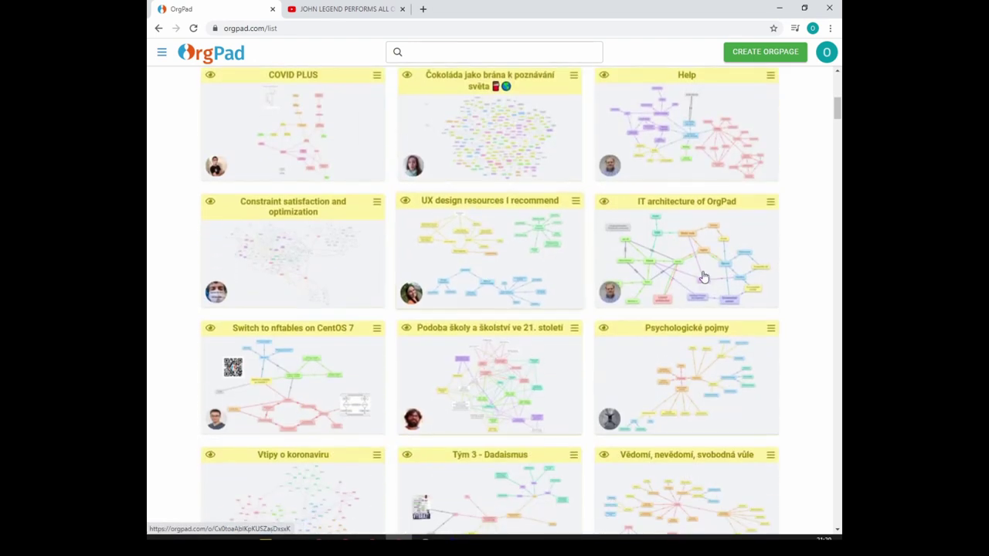
scroll(664, 386, down, 1)
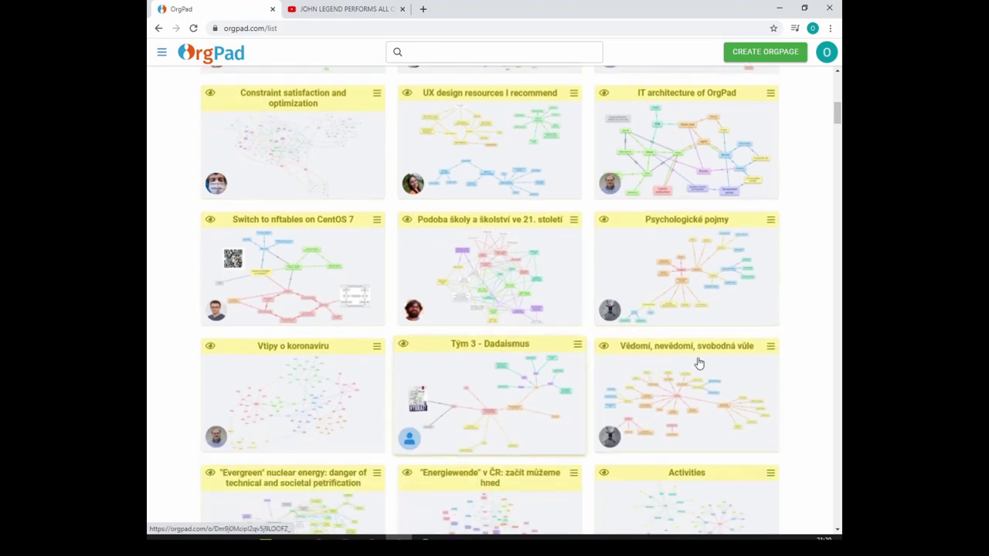
click(508, 284)
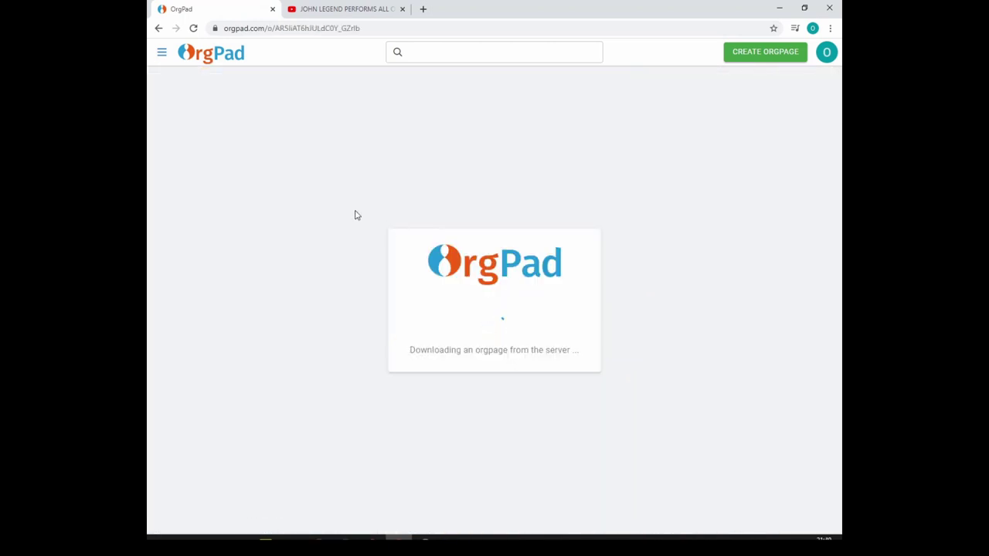
click(207, 54)
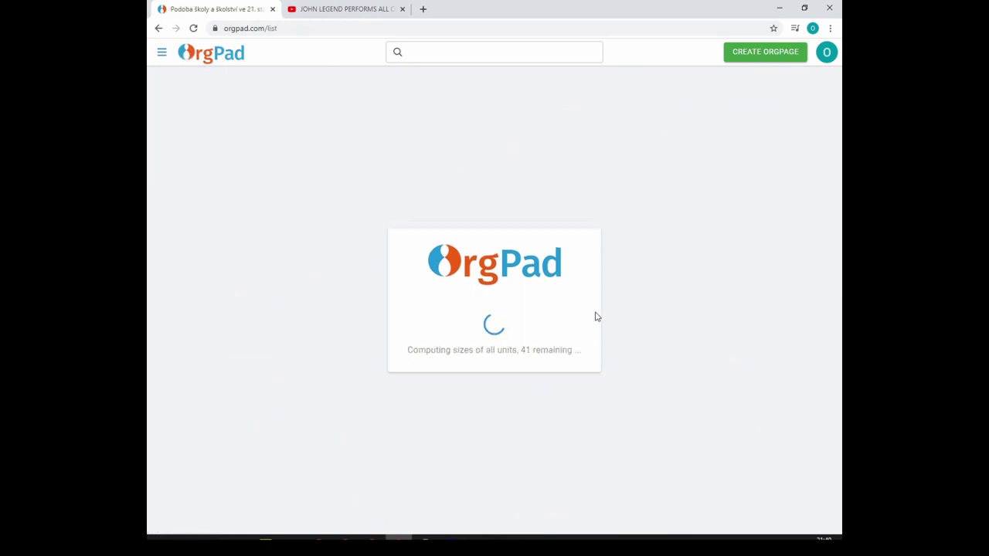
click(187, 54)
- Duplicate the published orgpage Podoba školy a školství ve 21. století and open the copy from the own orgpages
scroll(544, 323, down, 8)
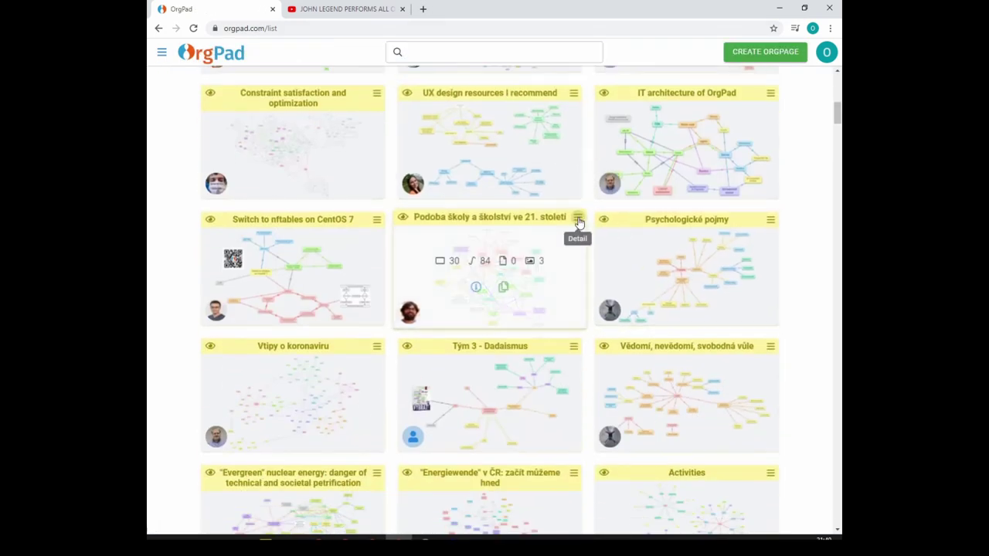
mouse_move(459, 300)
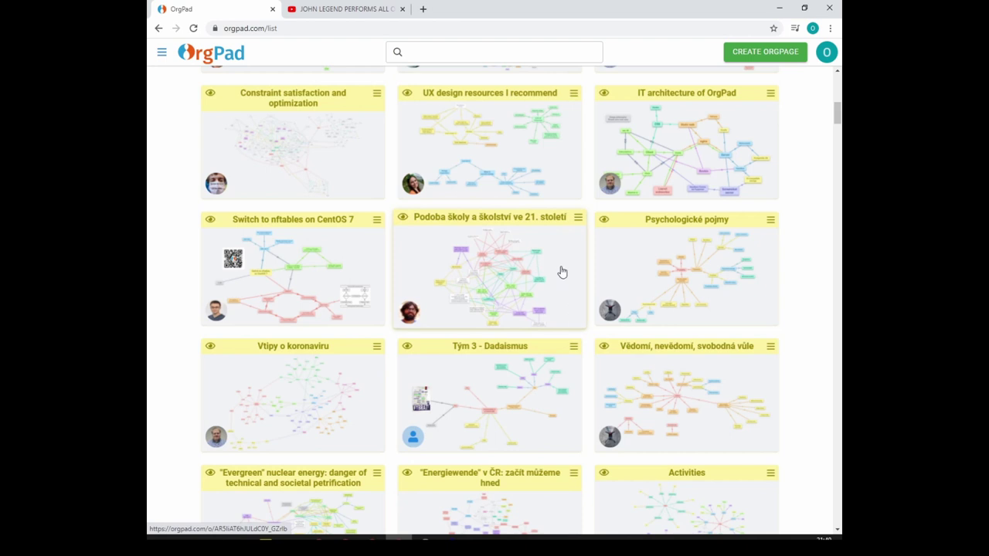
scroll(562, 271, up, 8)
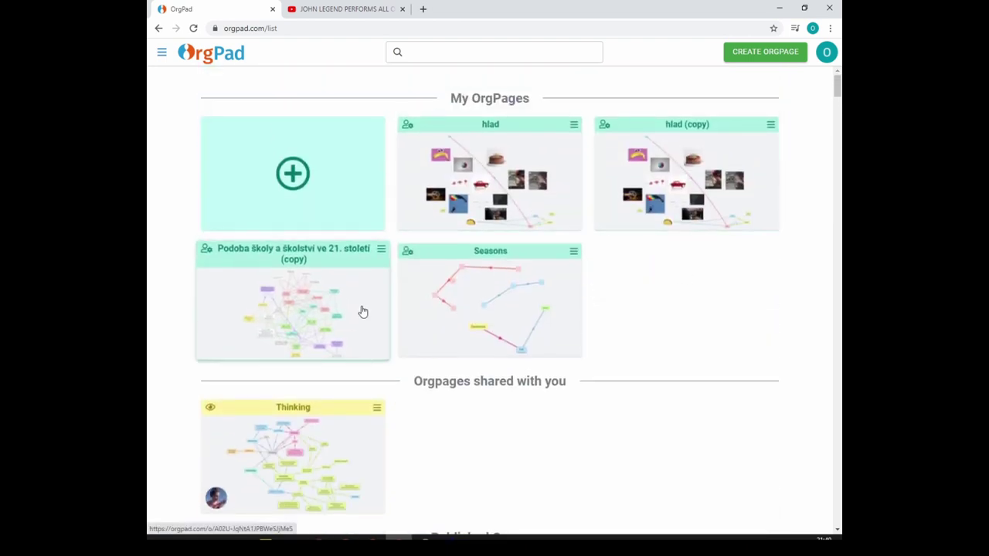
click(311, 307)
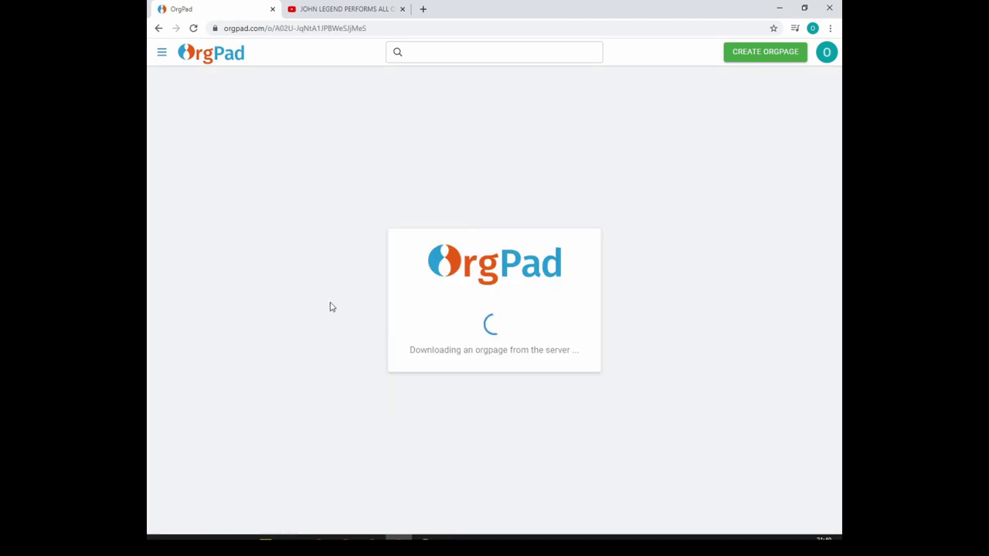
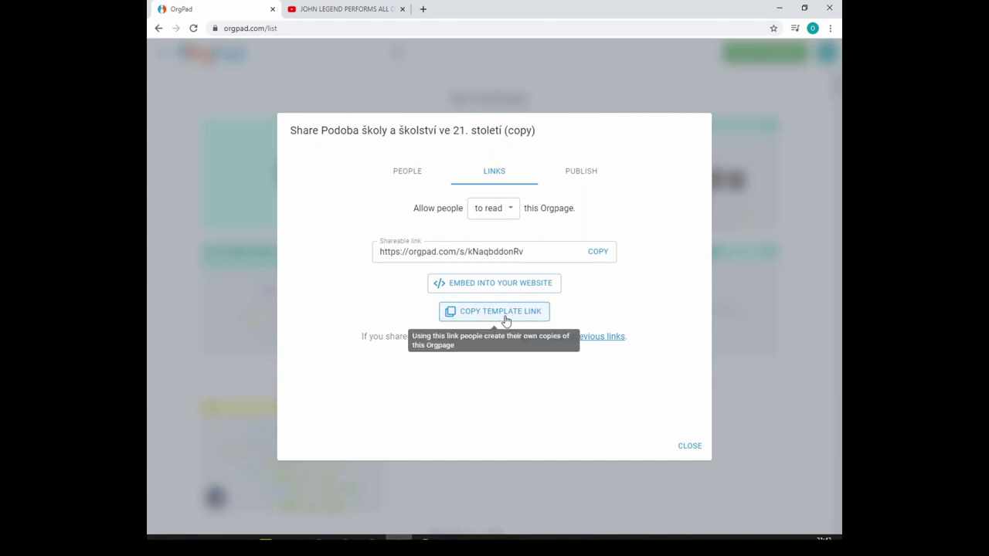
- Copy the template link and then the website embed code of "Podoba školy a školství ve 21. století (copy)", and close the sharing dialogs
click(506, 319)
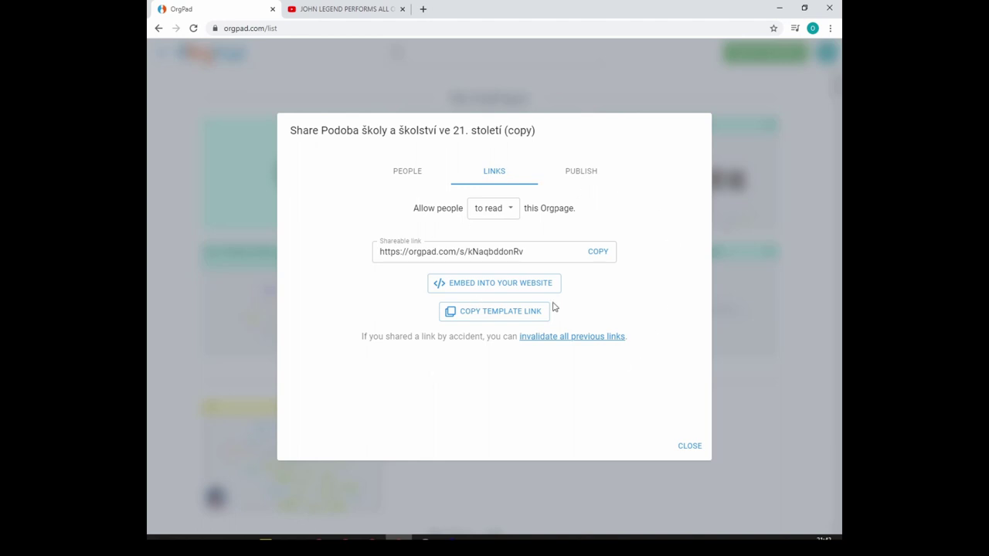
click(504, 284)
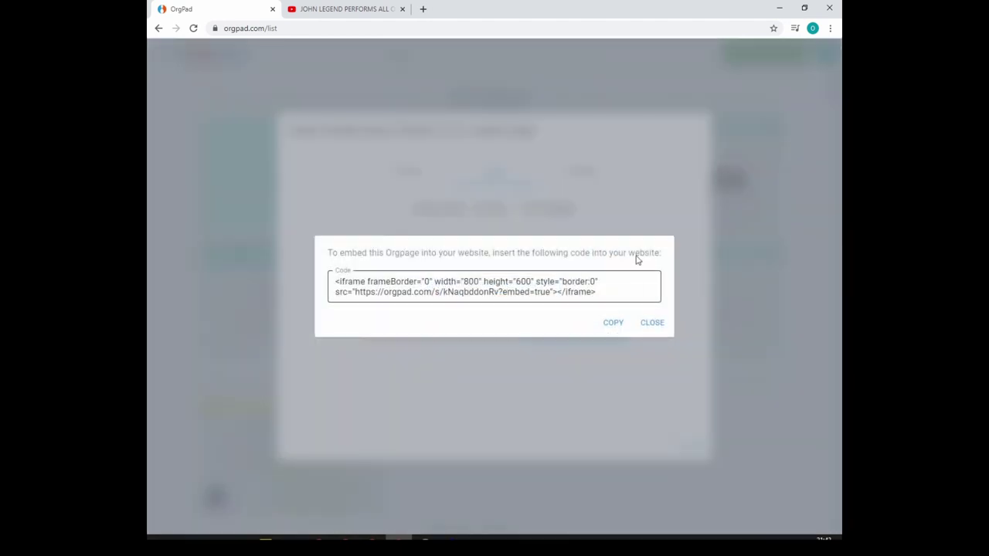
click(613, 324)
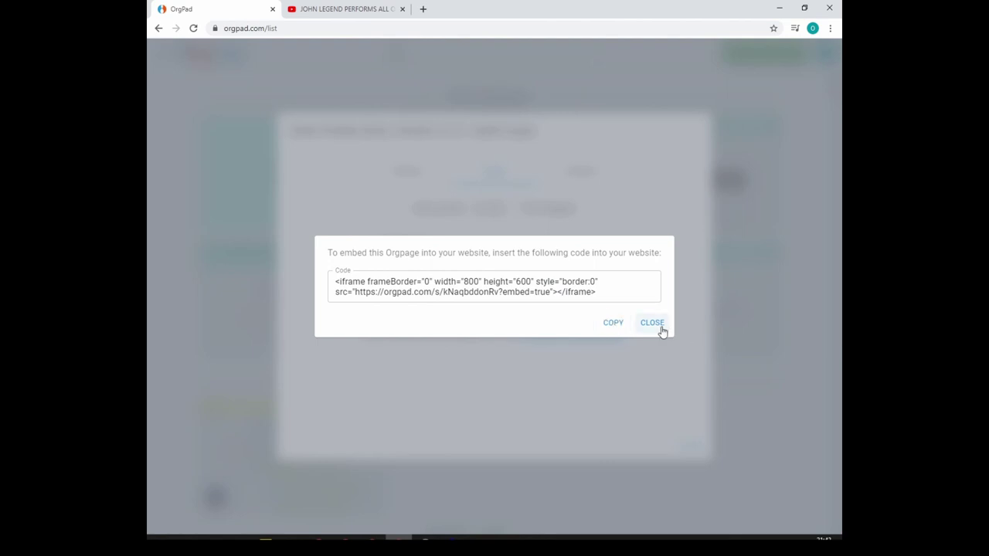
click(653, 324)
click(692, 446)
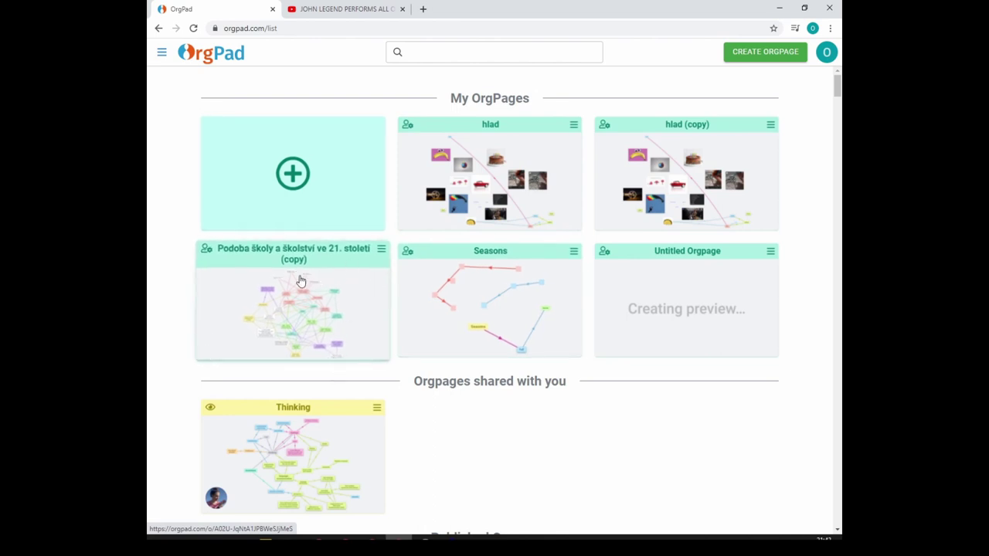
- Open the "hlad" orgpage for editing and create a new cell in the empty area beside the birthday cake image, ready for content
click(555, 147)
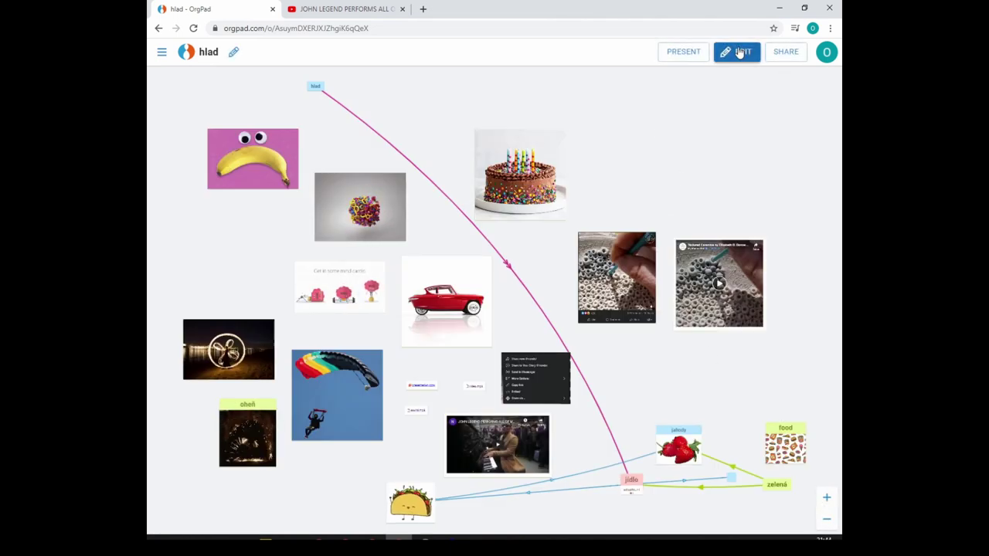
double_click(647, 136)
scroll(715, 150, up, 5)
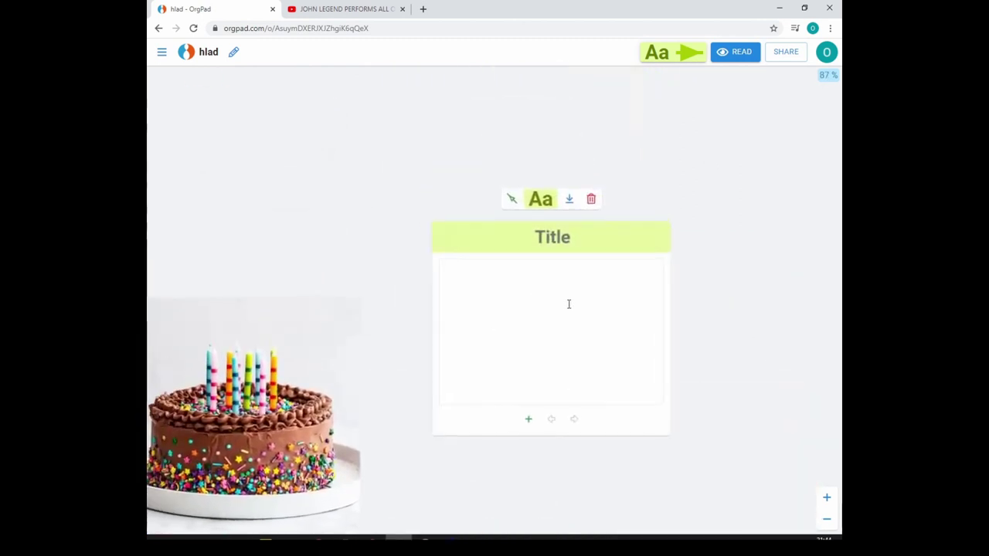
click(613, 300)
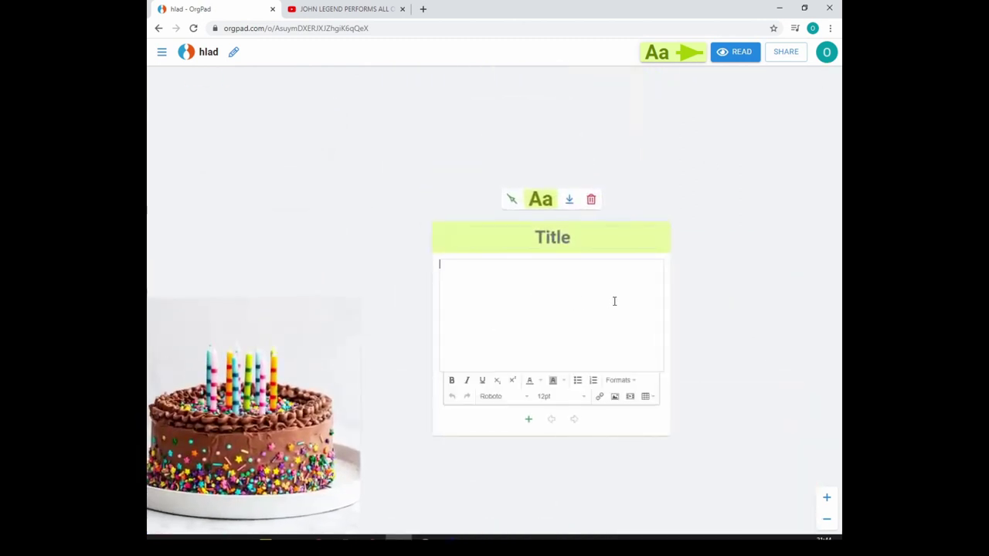
- Insert the copied iframe embed code as media in the new cell's content
click(631, 396)
click(423, 251)
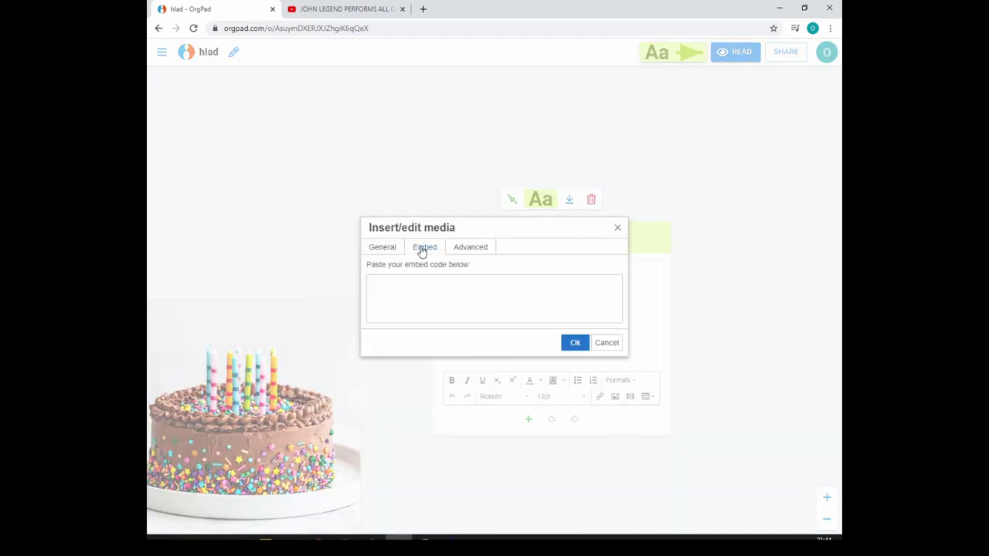
click(434, 291)
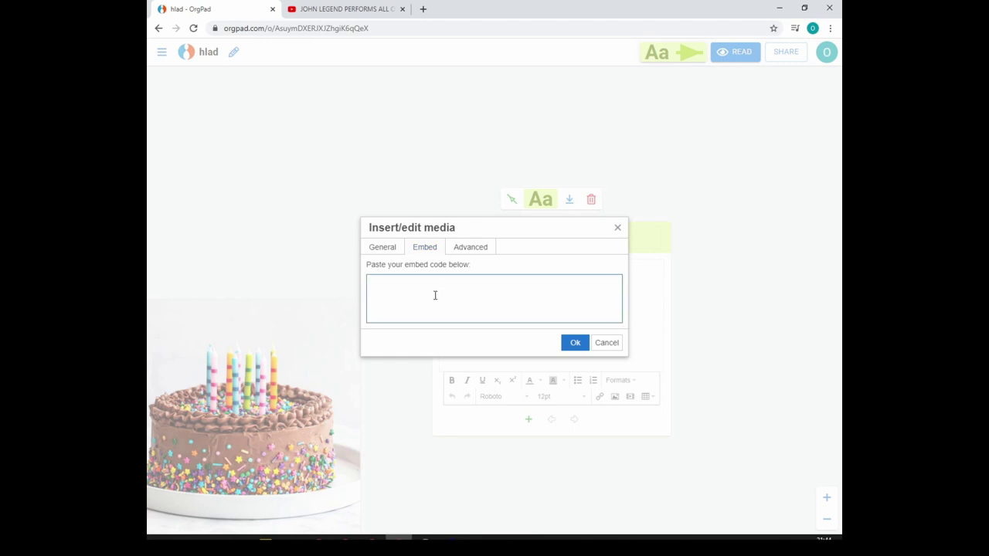
key(ctrl+v)
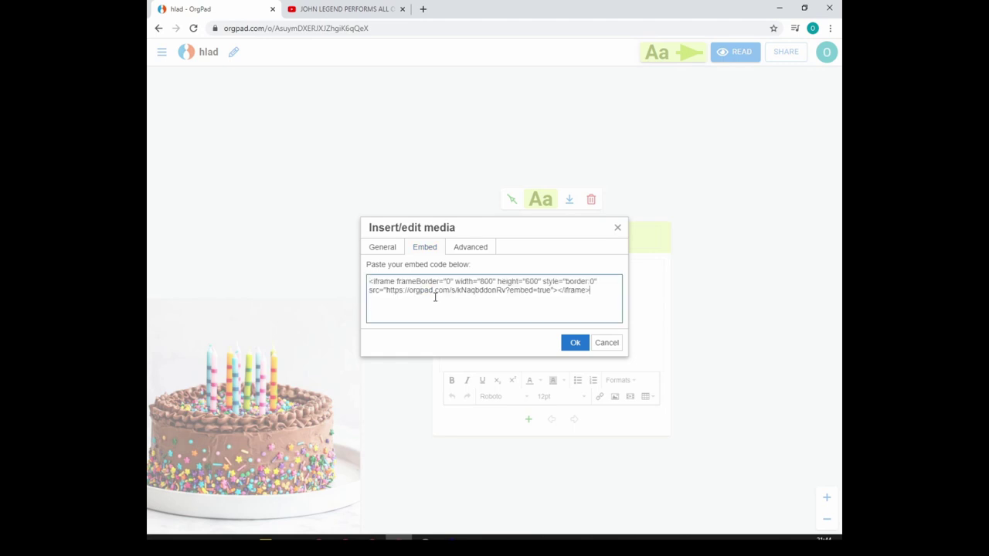
click(572, 342)
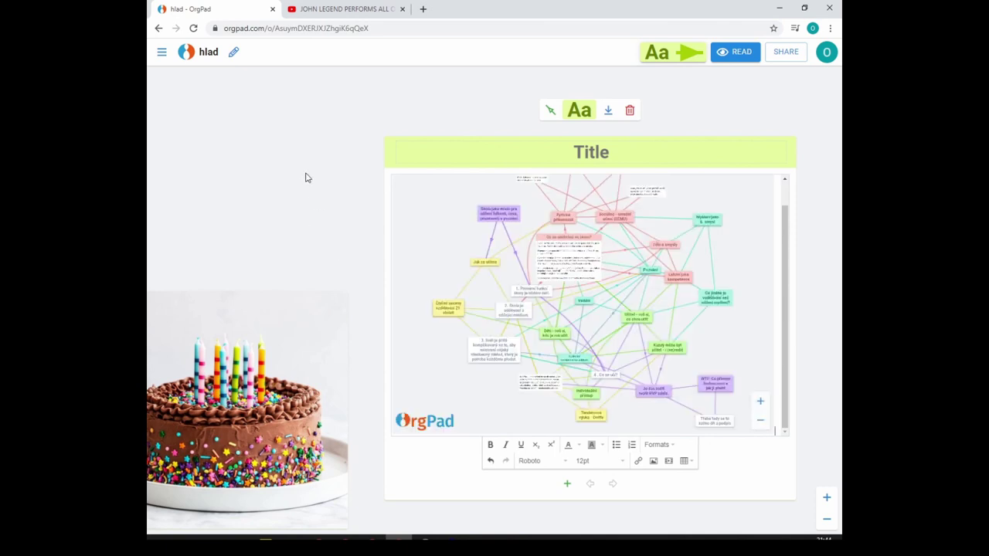
- Examine the embedded orgpage in its cell from close up and at a distance, ending with the whole frame in view
scroll(307, 175, down, 5)
drag(579, 220, 752, 206)
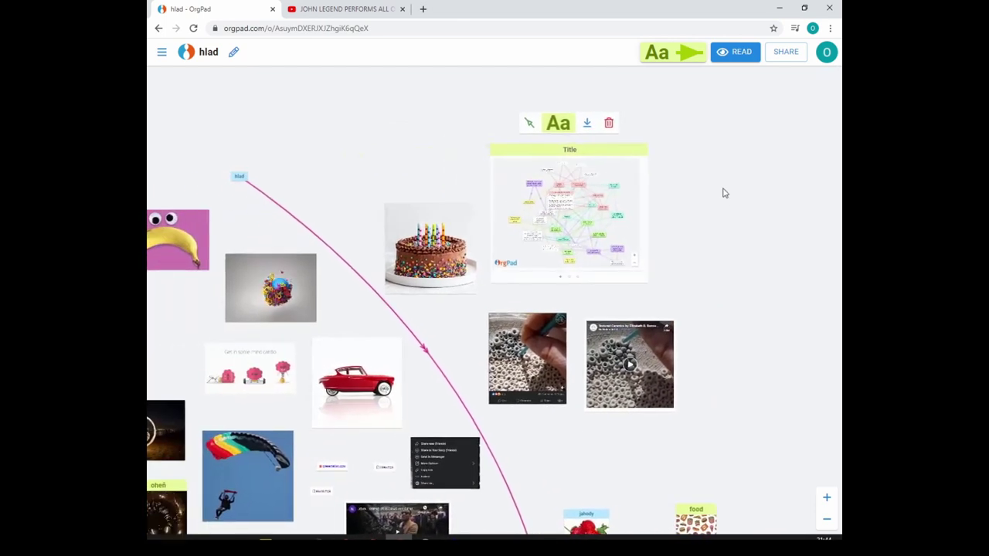
scroll(724, 193, up, 5)
drag(631, 258, 823, 271)
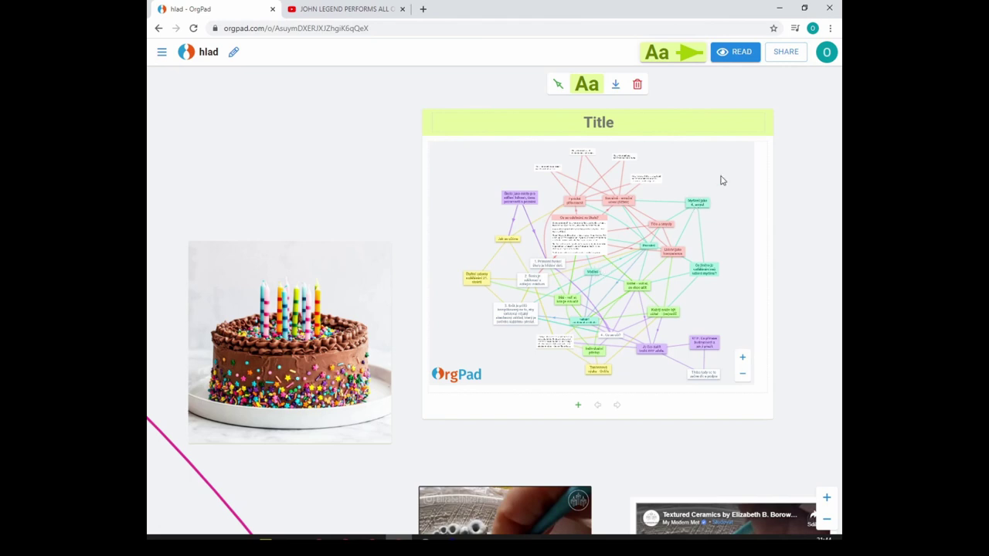
click(793, 139)
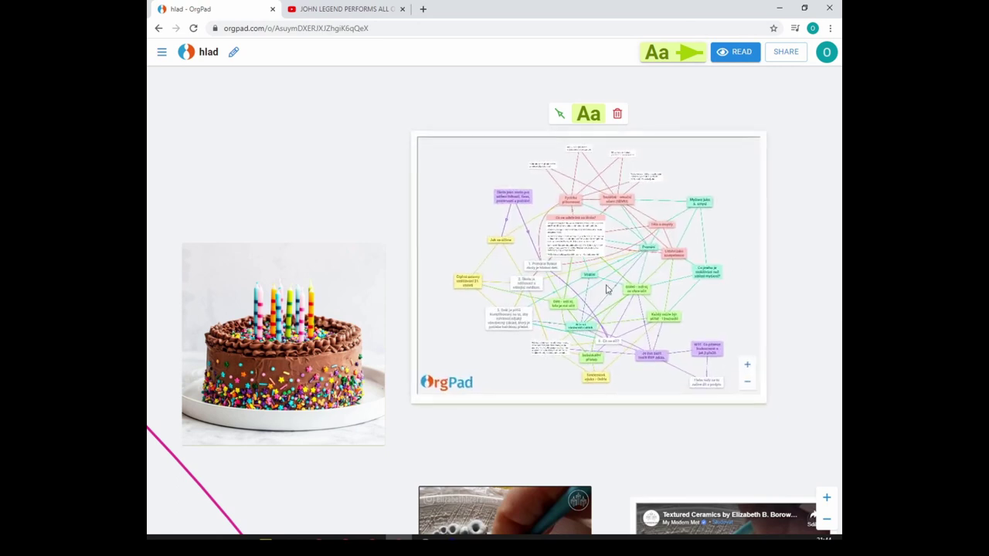
click(803, 221)
drag(729, 224, 663, 220)
click(662, 256)
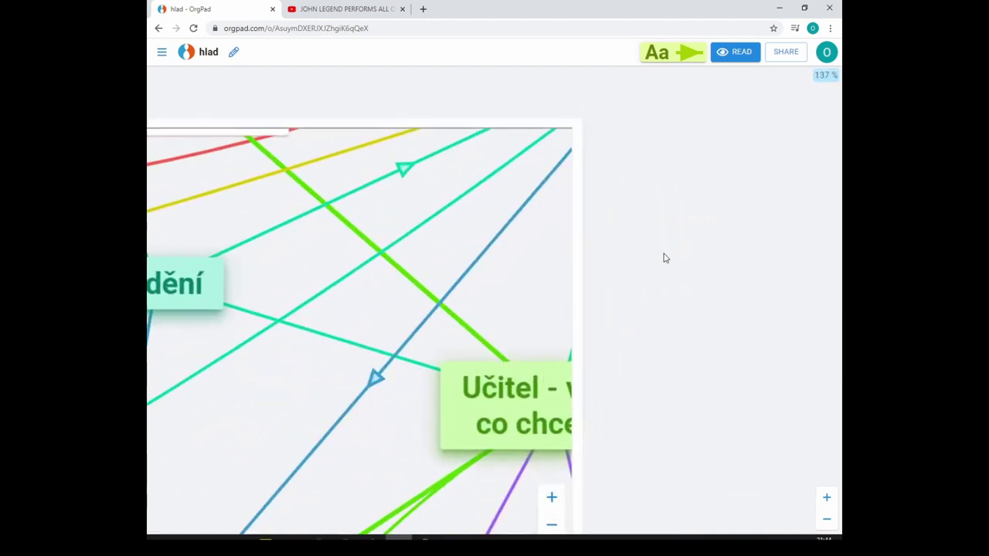
scroll(804, 287, down, 2)
ctrl+scroll(626, 289, down, 5)
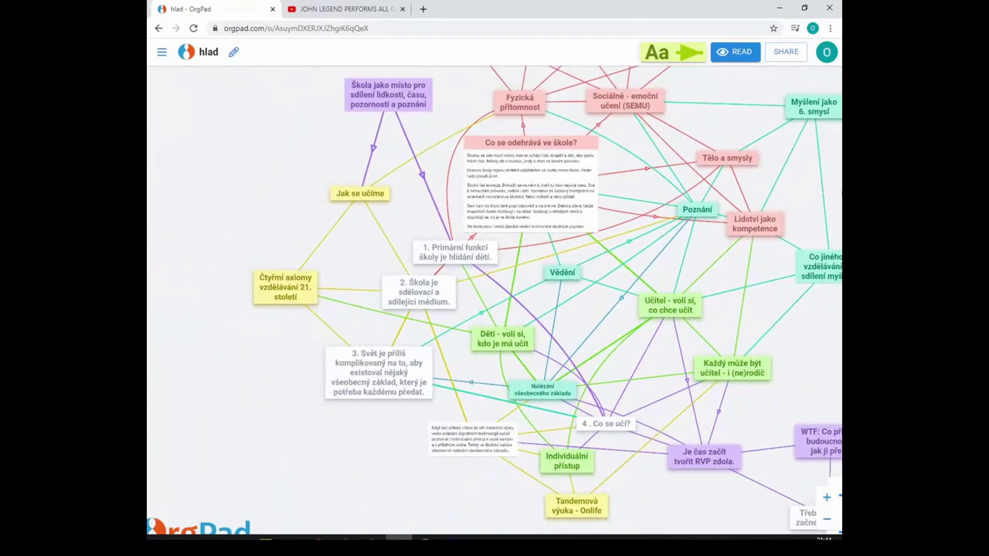
ctrl+scroll(320, 174, down, 4)
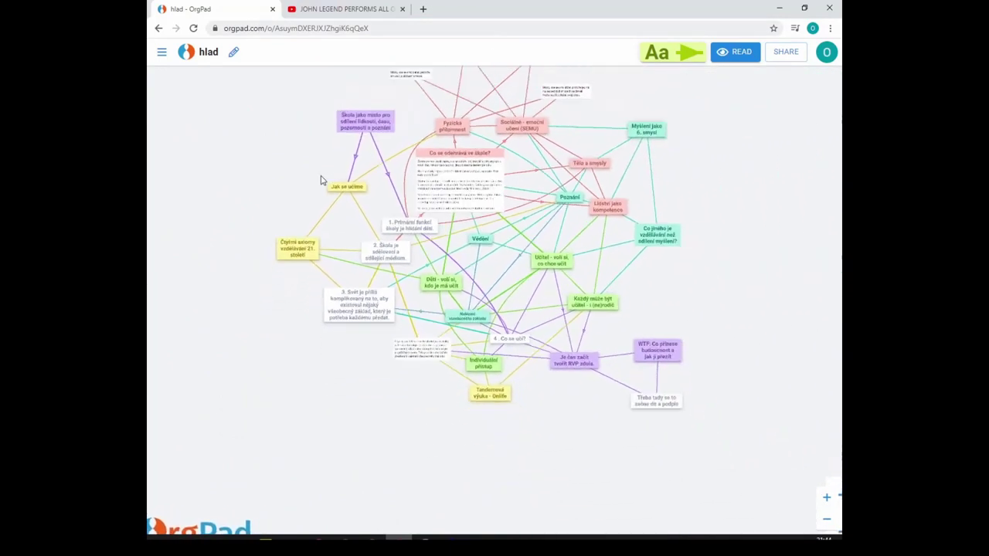
scroll(796, 316, right, 5)
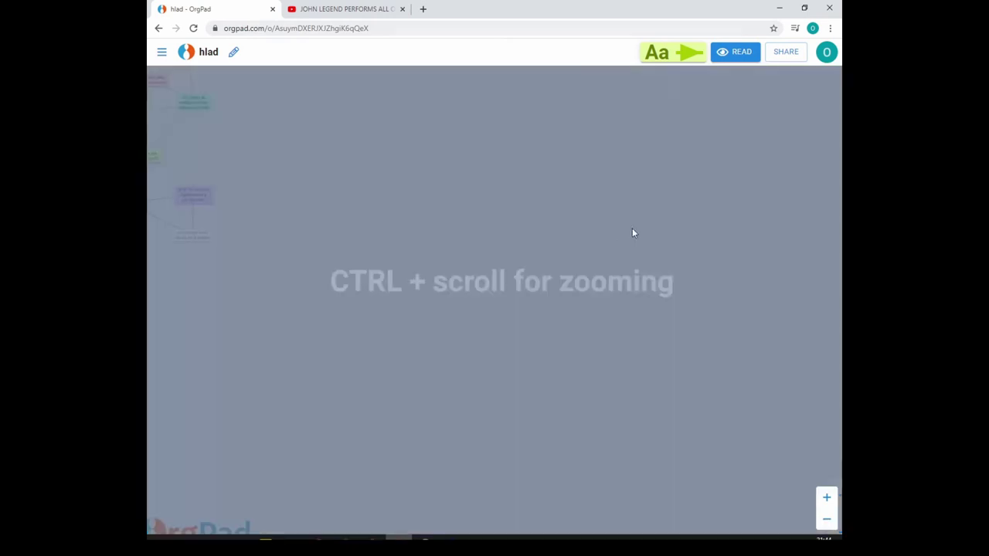
scroll(679, 238, left, 2)
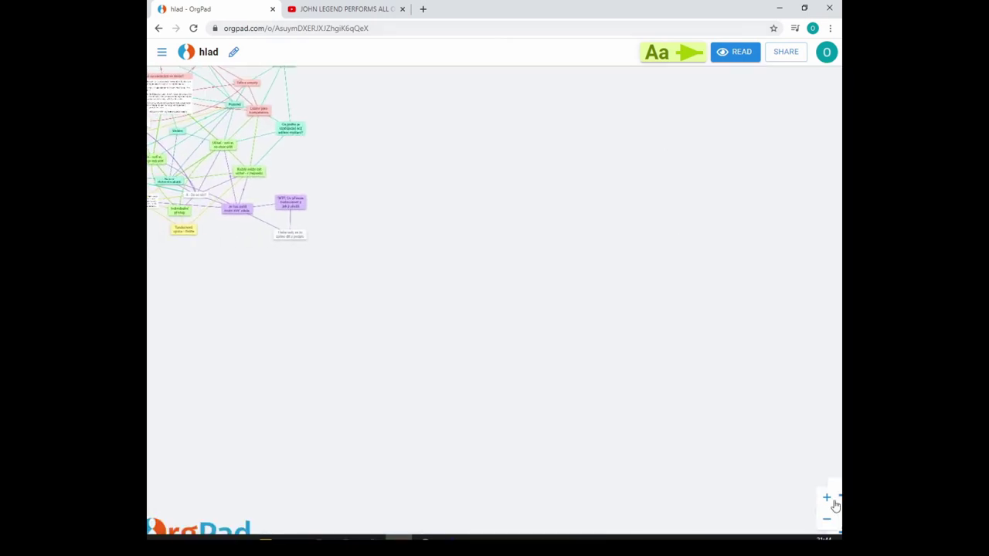
click(827, 524)
click(827, 523)
click(827, 523)
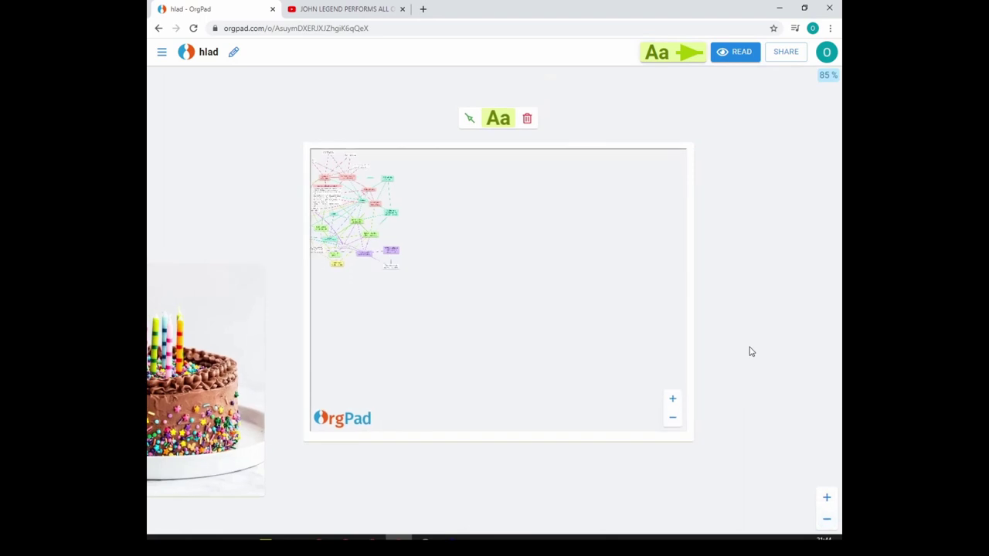
- Centre the embedded mind map within its frame and enlarge it until its cell texts are legible
drag(492, 289, 686, 411)
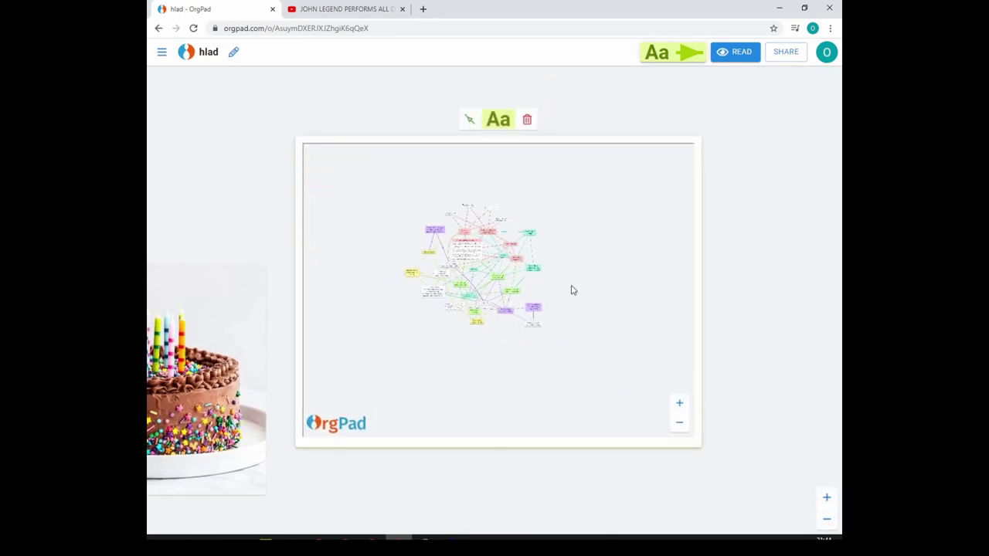
scroll(467, 335, up, 2)
scroll(512, 287, up, 3)
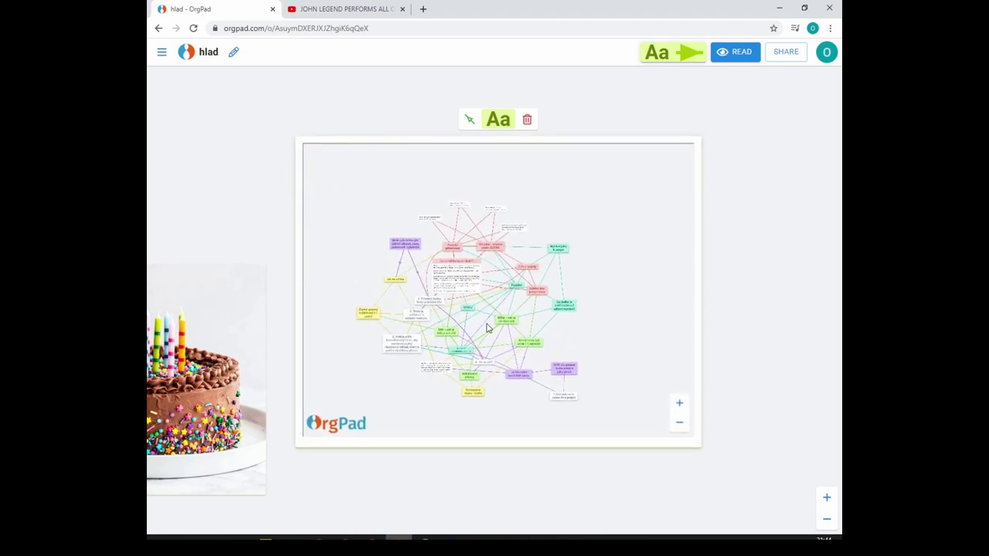
scroll(572, 323, up, 1)
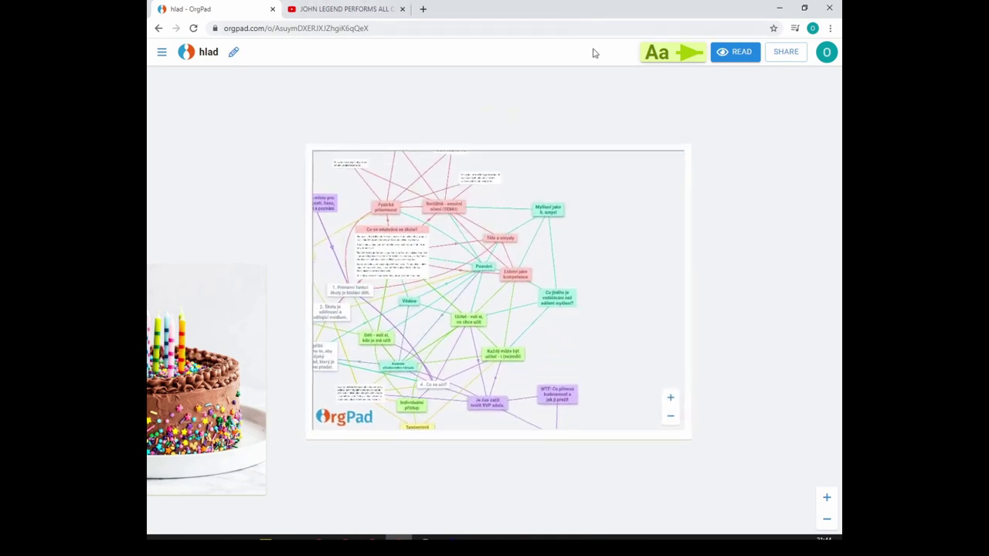
drag(600, 360, 671, 345)
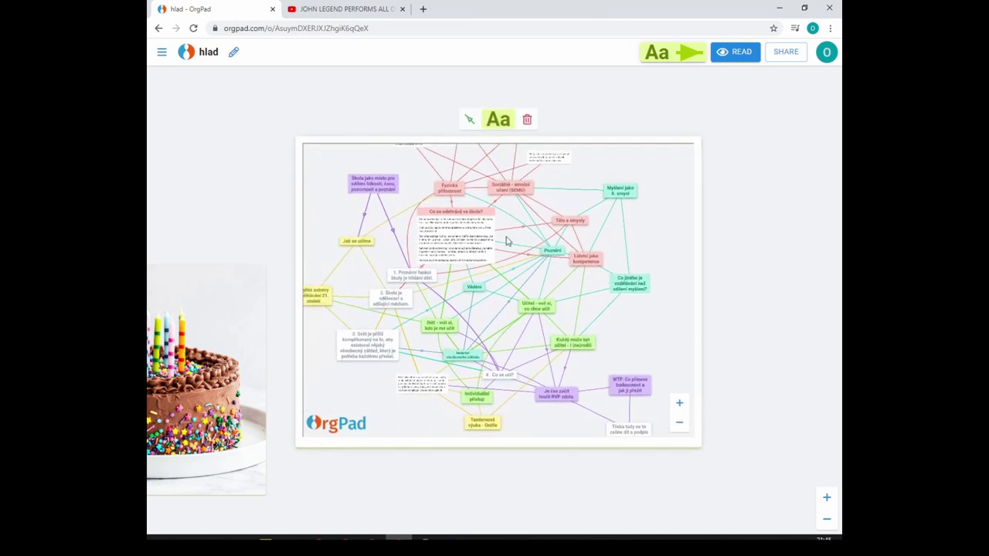
- Survey the whole "hlad" orgpage, including the embedded map's place among the other images and videos
drag(761, 314, 518, 299)
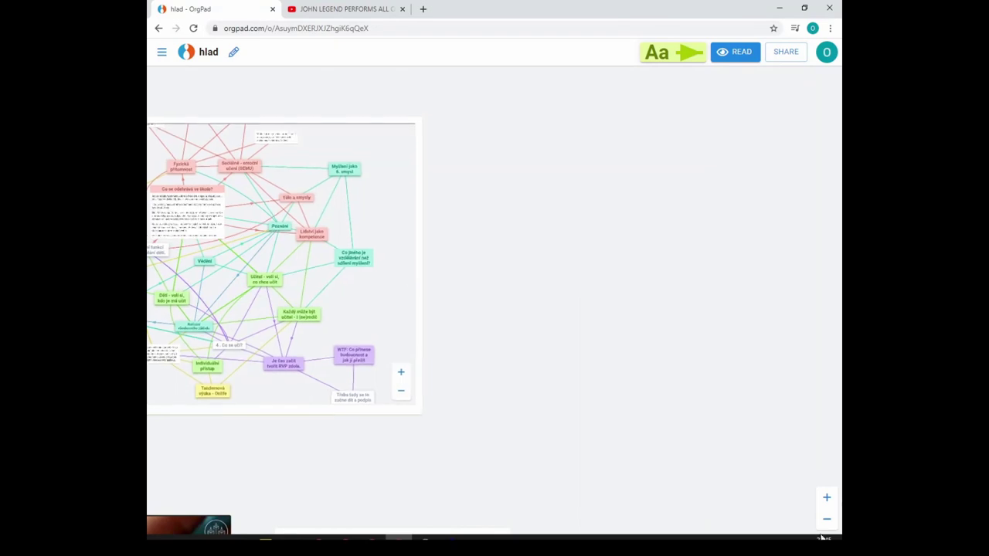
scroll(575, 275, left, 10)
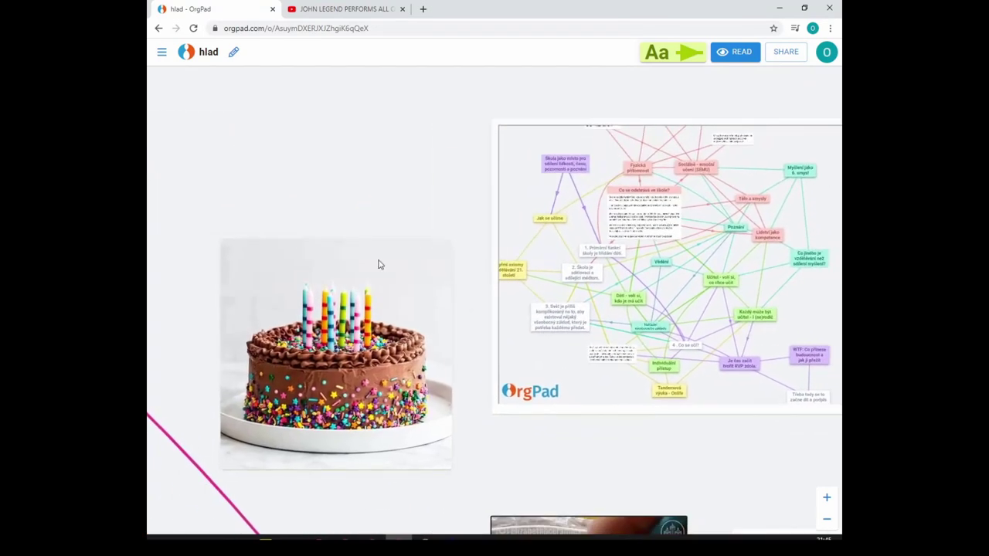
scroll(406, 461, down, 5)
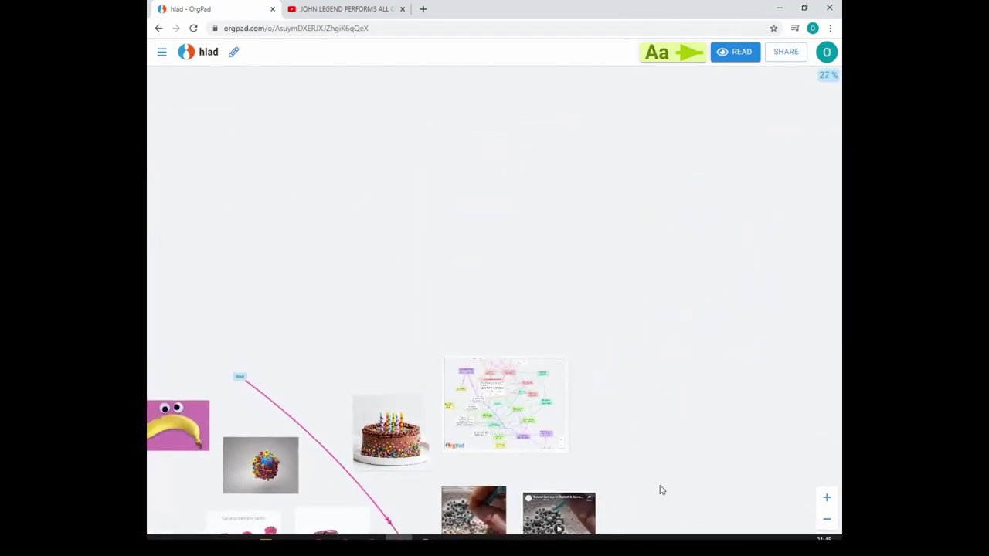
scroll(708, 341, down, 1)
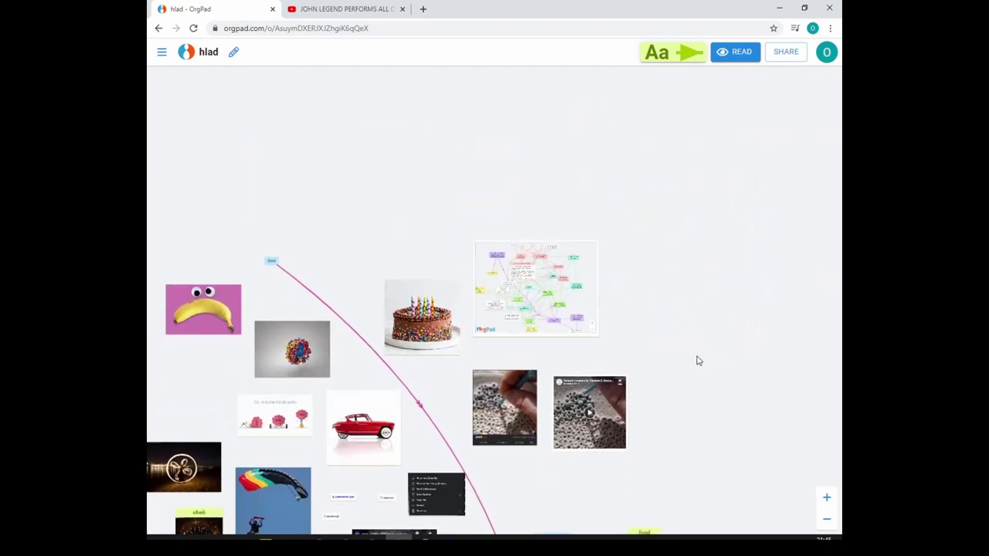
drag(695, 360, 782, 264)
scroll(761, 378, down, 4)
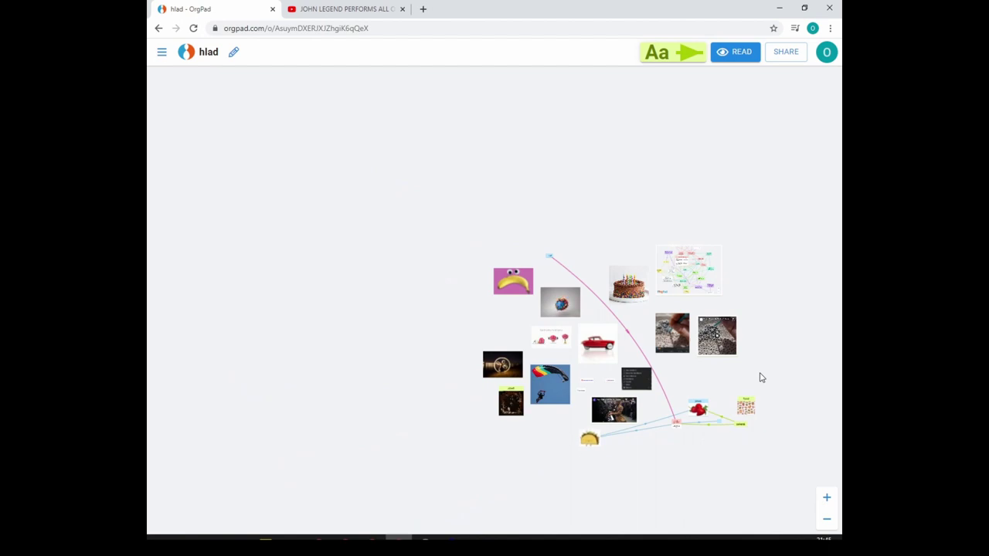
drag(757, 346, 698, 311)
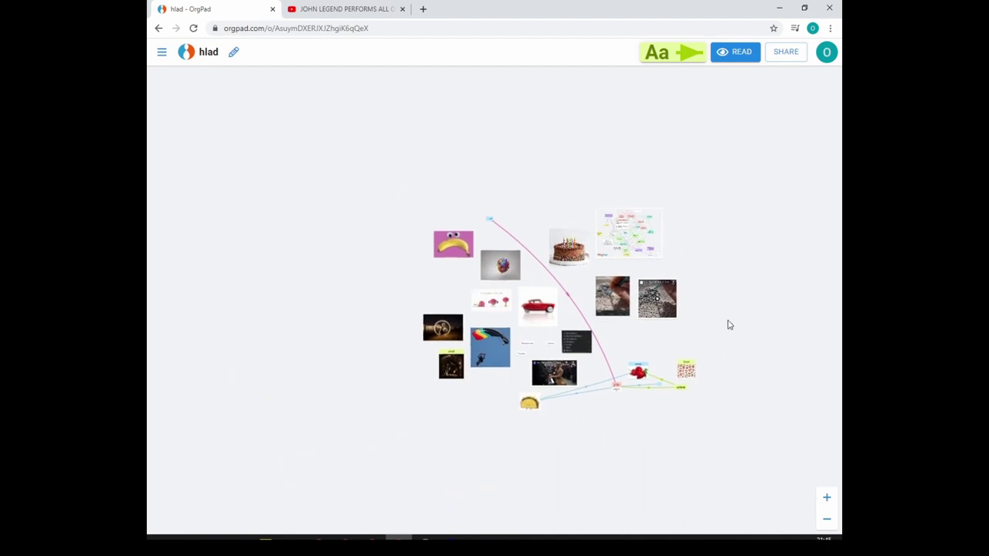
drag(724, 458, 646, 419)
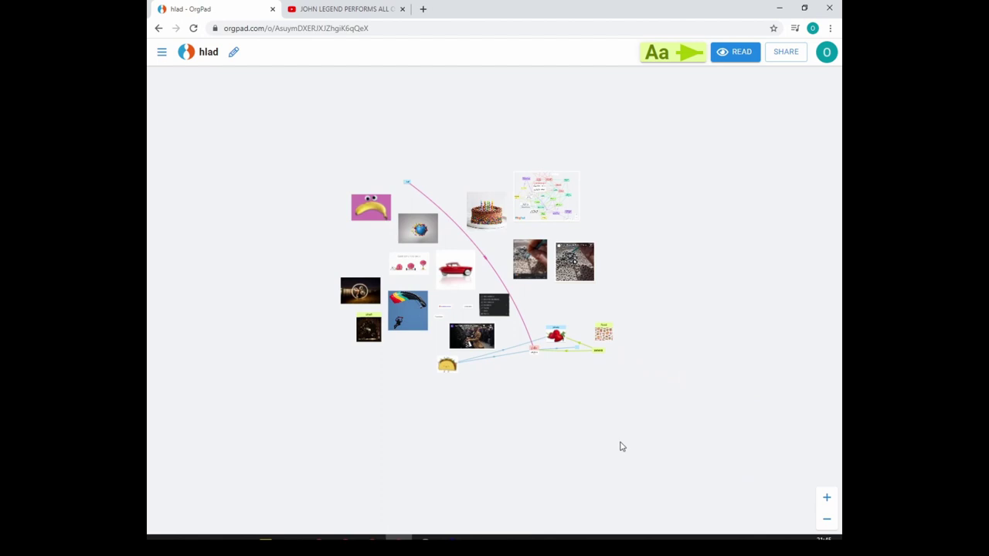
- Close the "hlad" browser window and the "other files" folder, and focus on the central question video cell of the orgpage behind them
click(829, 7)
click(820, 29)
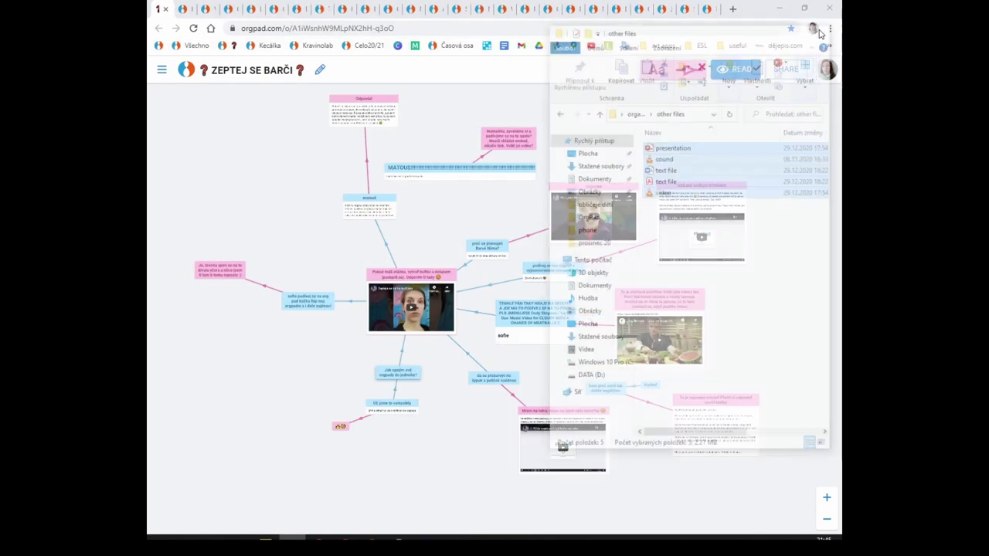
drag(783, 139, 774, 139)
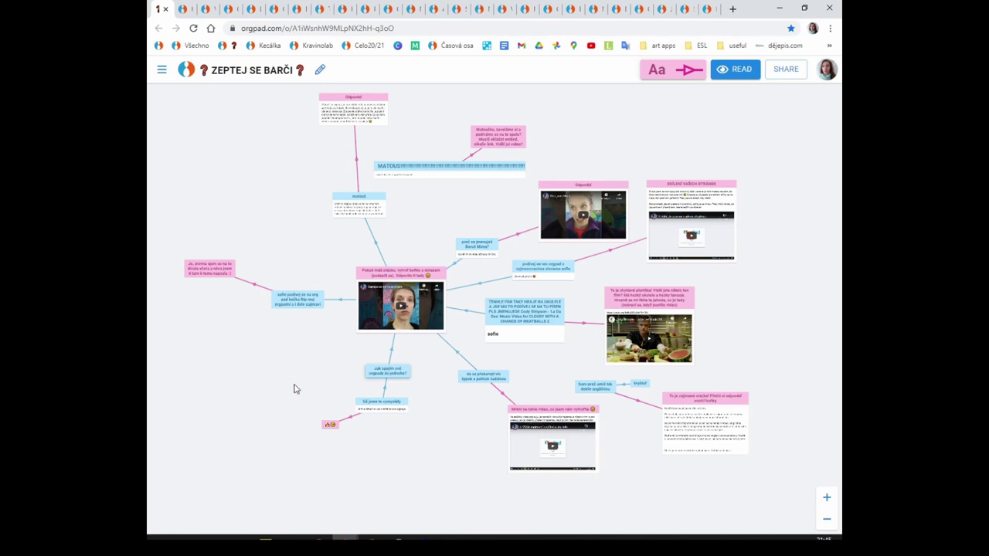
scroll(294, 389, up, 5)
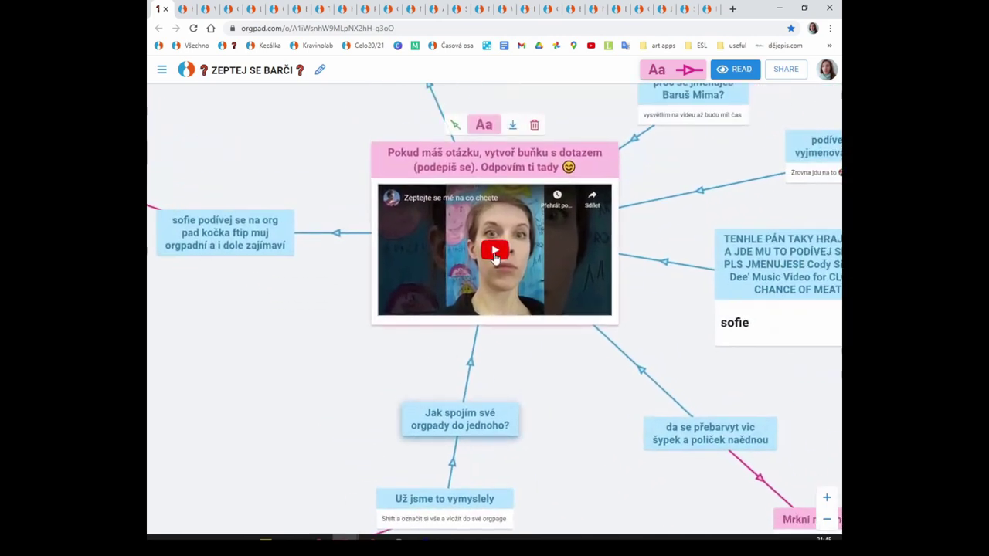
- Play the video in the central question cell and enlarge the cell to watch it
click(495, 251)
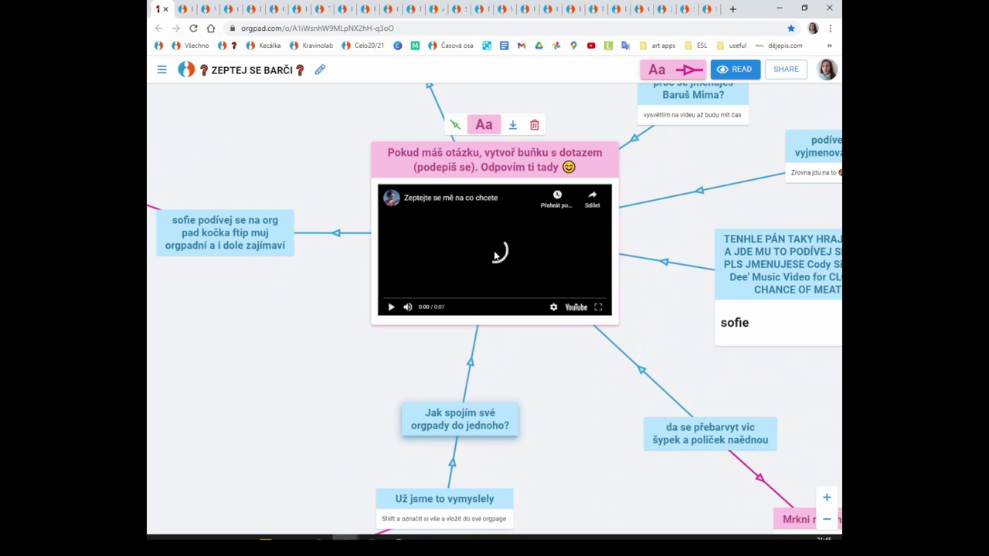
click(391, 307)
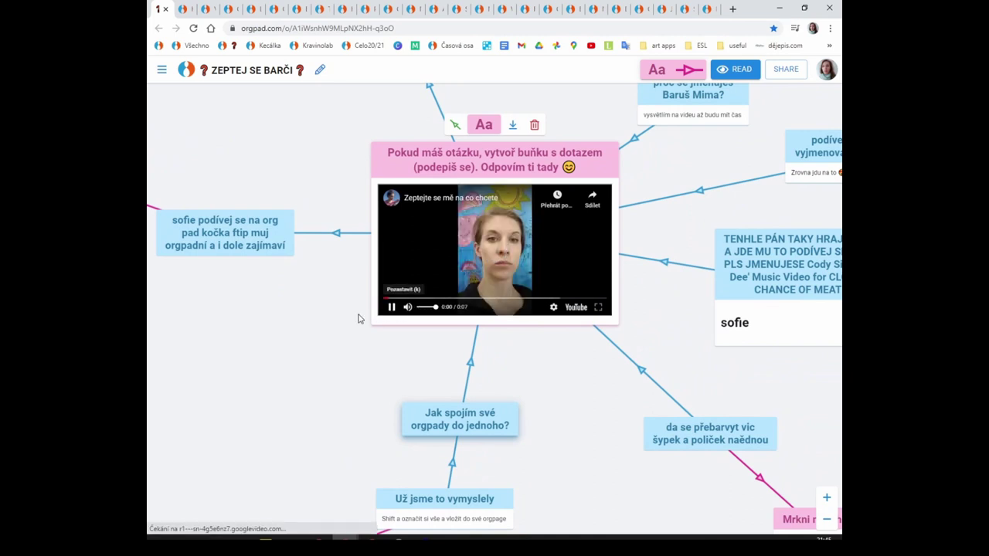
scroll(313, 355, up, 3)
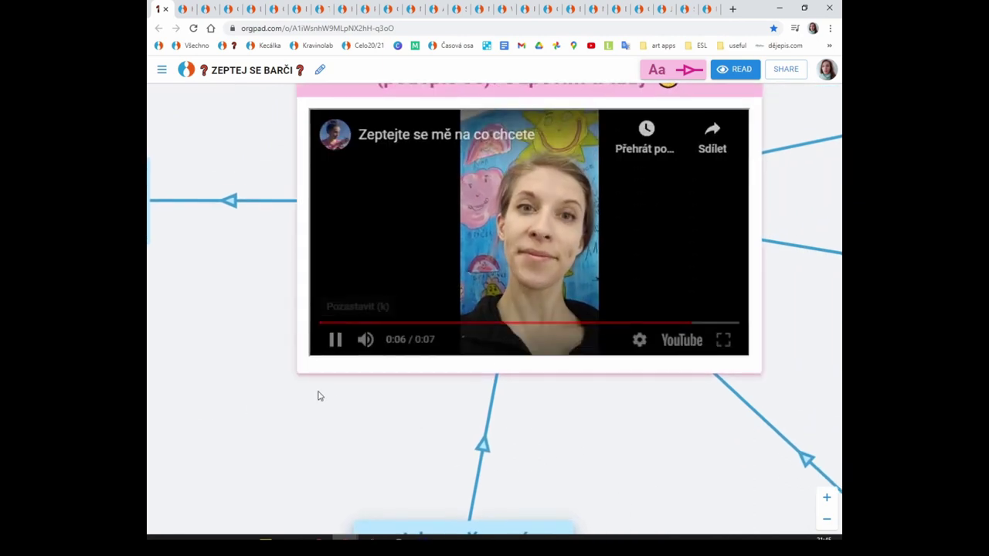
- Survey the whole question-and-answer orgpage with its blue question cells and the pink answers linked to them
scroll(360, 435, down, 4)
scroll(677, 435, down, 3)
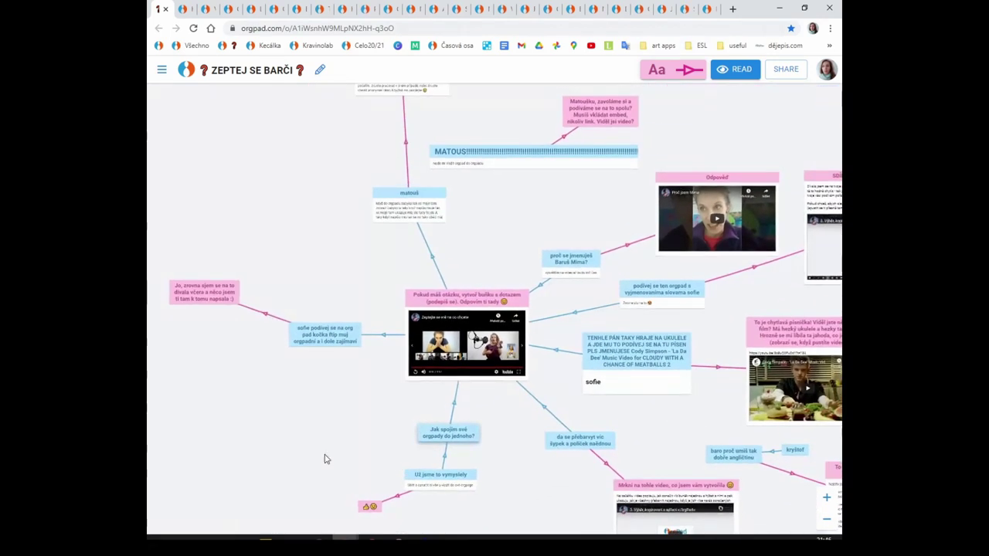
scroll(314, 454, down, 3)
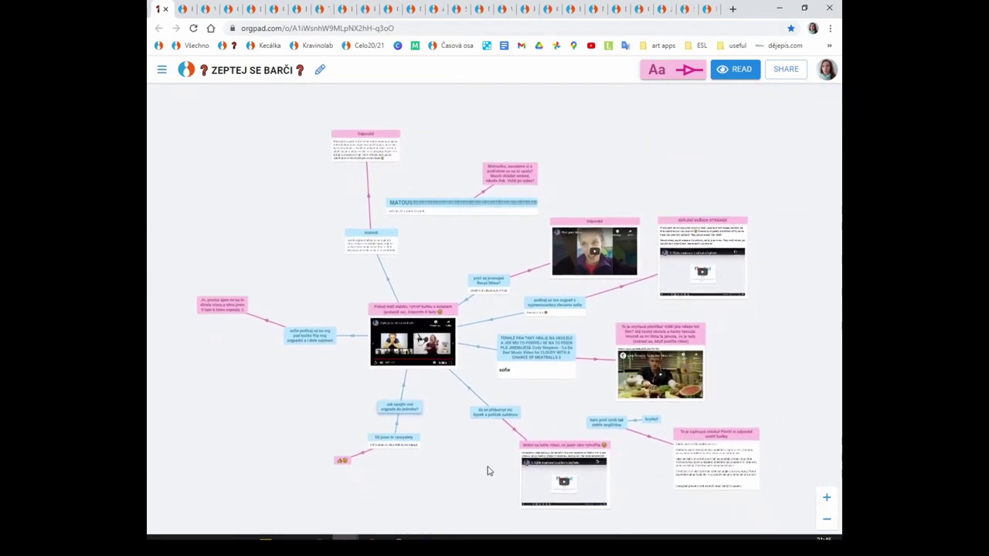
scroll(477, 448, down, 2)
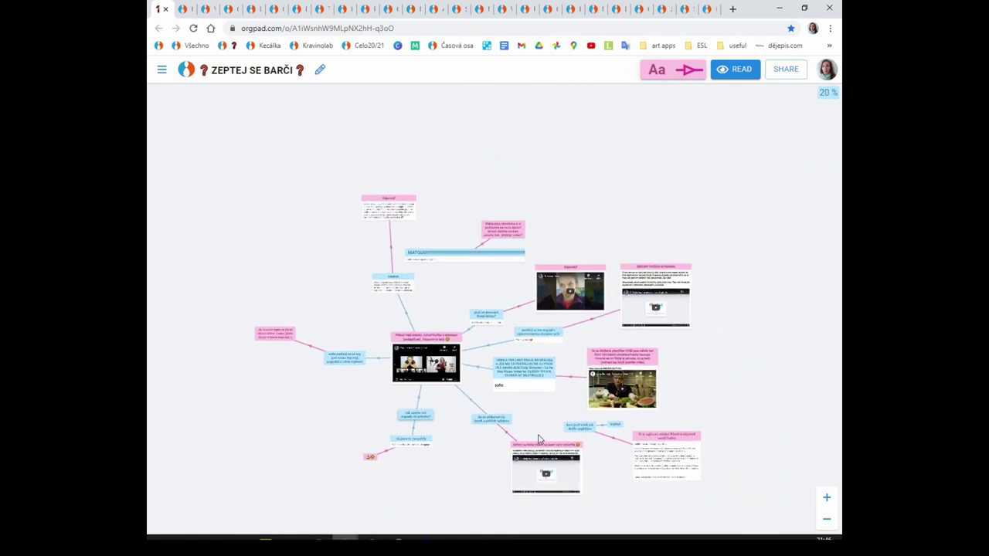
scroll(521, 437, up, 4)
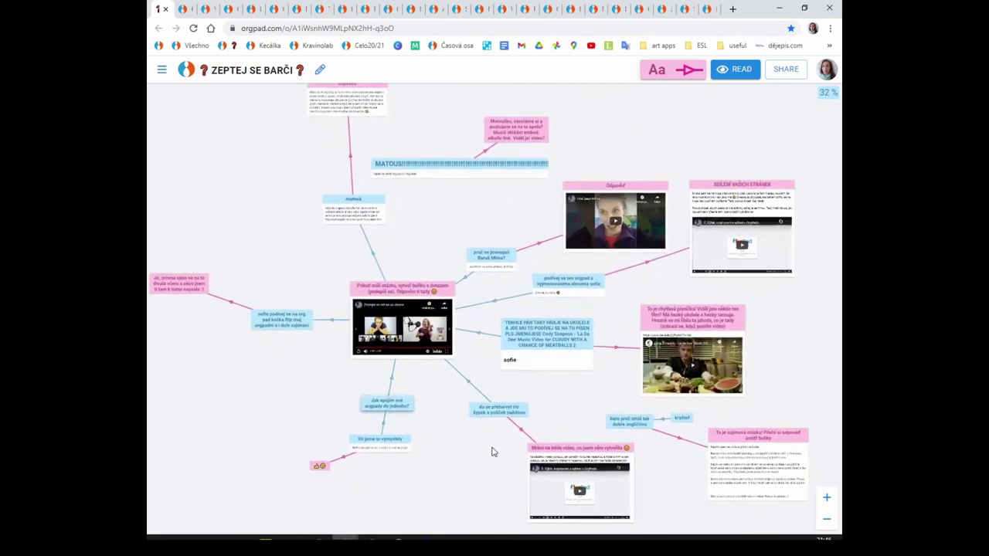
scroll(576, 445, up, 5)
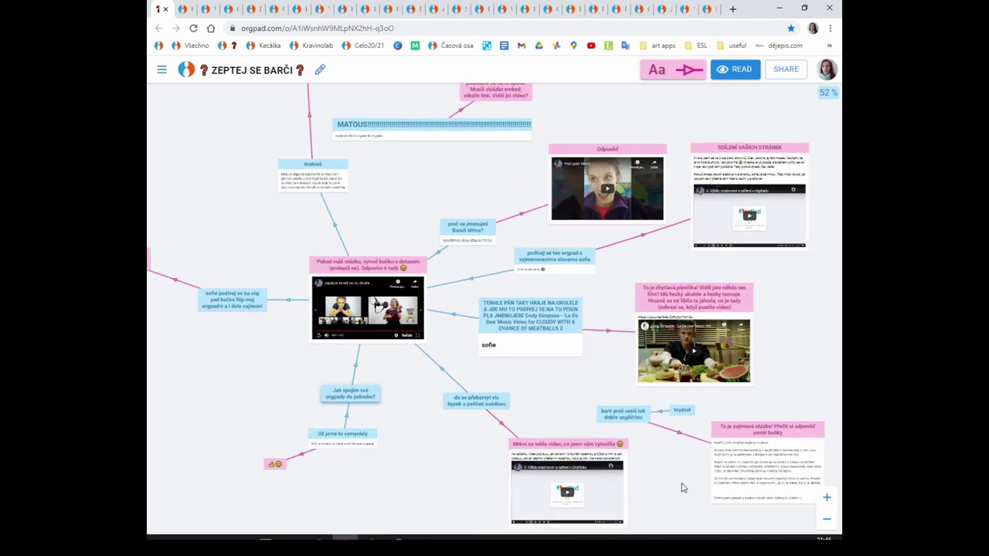
scroll(581, 431, down, 5)
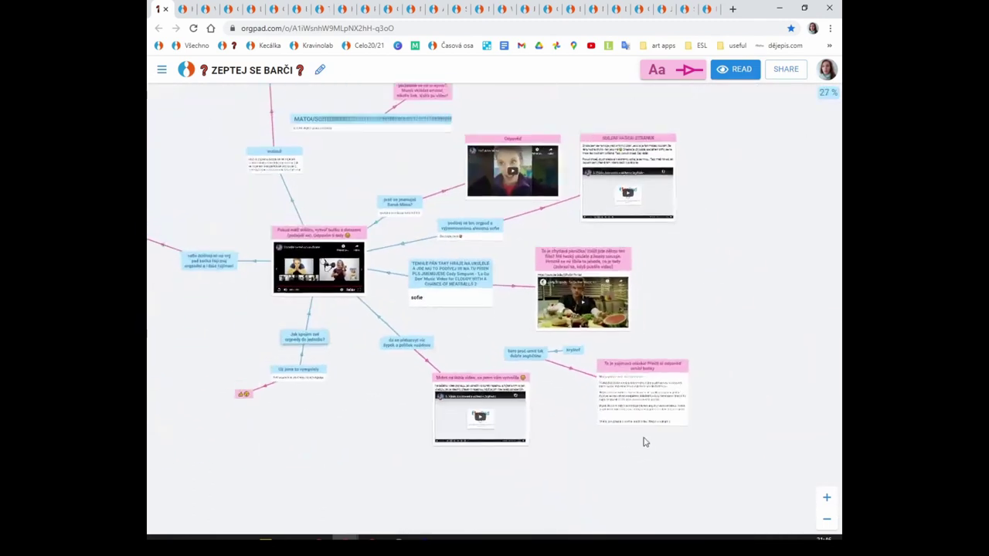
drag(549, 502, 634, 552)
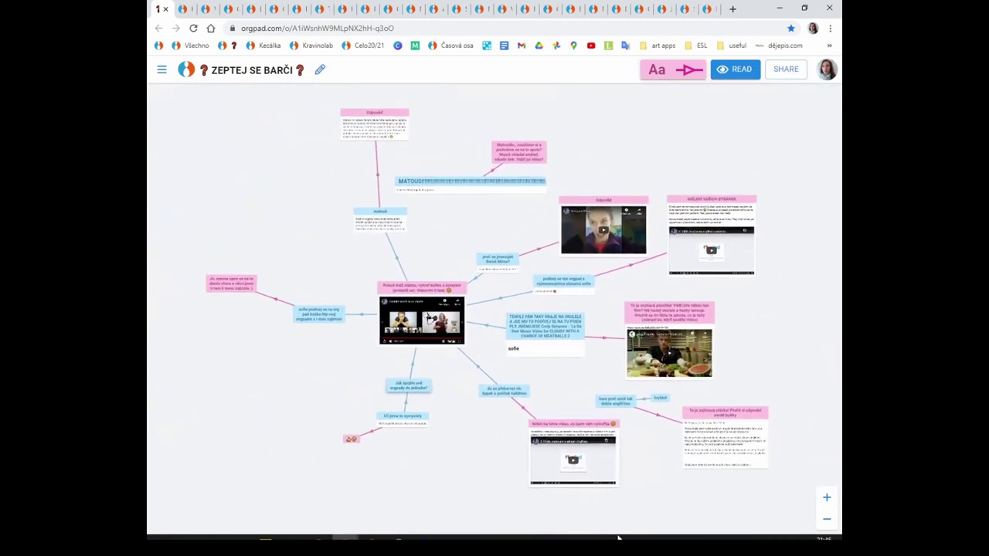
scroll(500, 236, up, 4)
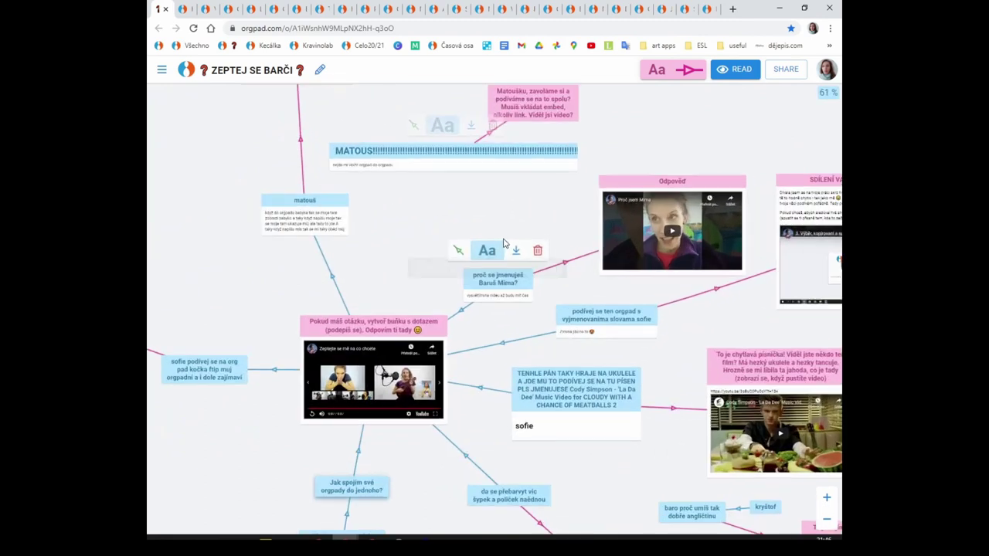
- Examine the "Odpověď" and "SDÍLENÍ VAŠICH STRÁNEK" video answers and the cells below them
drag(510, 363, 457, 353)
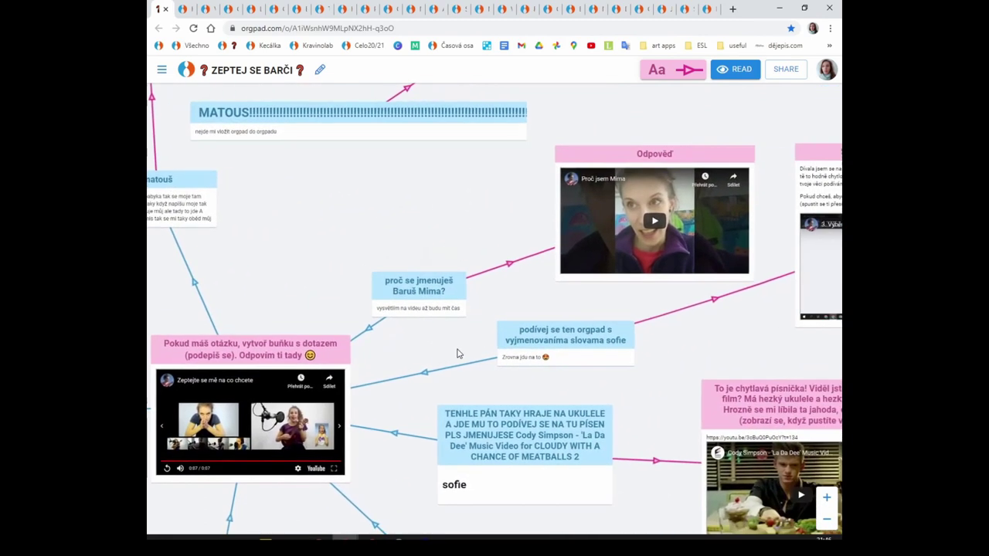
scroll(466, 360, down, 3)
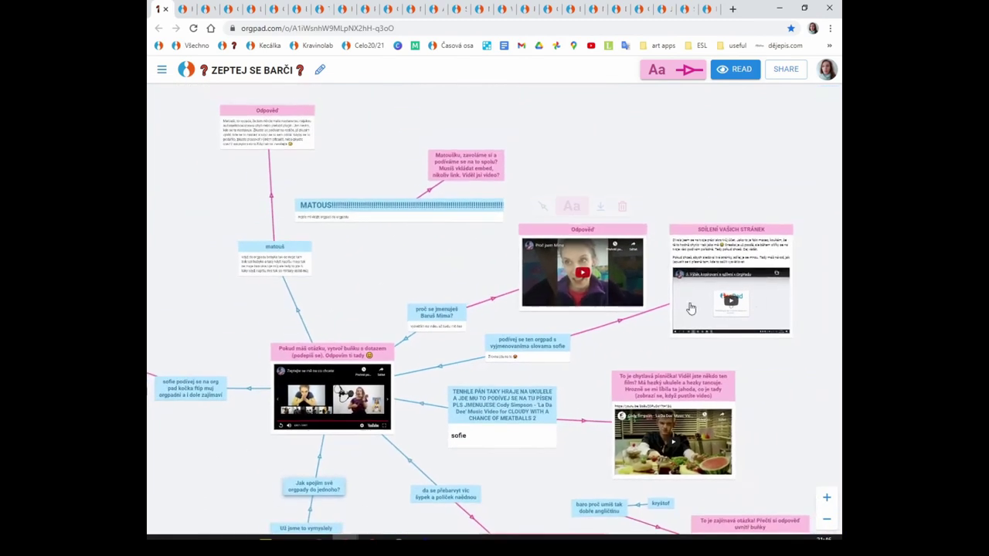
drag(796, 442, 798, 389)
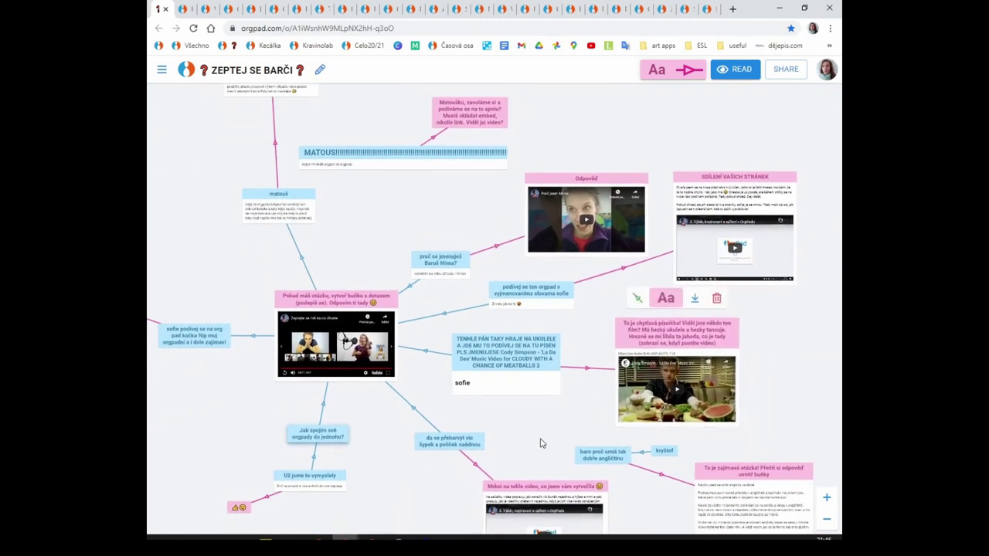
drag(541, 442, 503, 338)
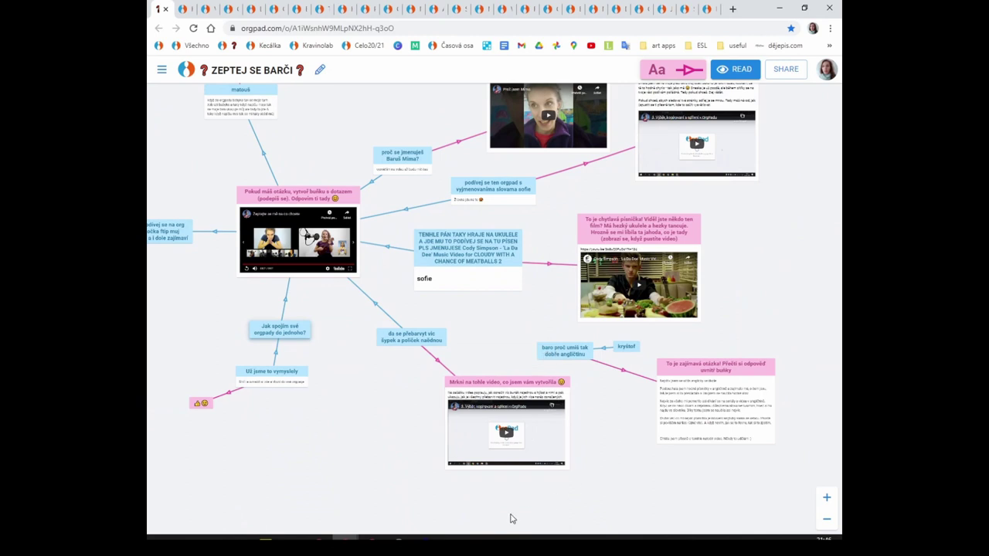
- Enlarge the "Mrkni na tohle video, co jsem vám vytvořila" answer cell until its text is legible, and return to the surrounding map
scroll(498, 514, up, 5)
click(522, 295)
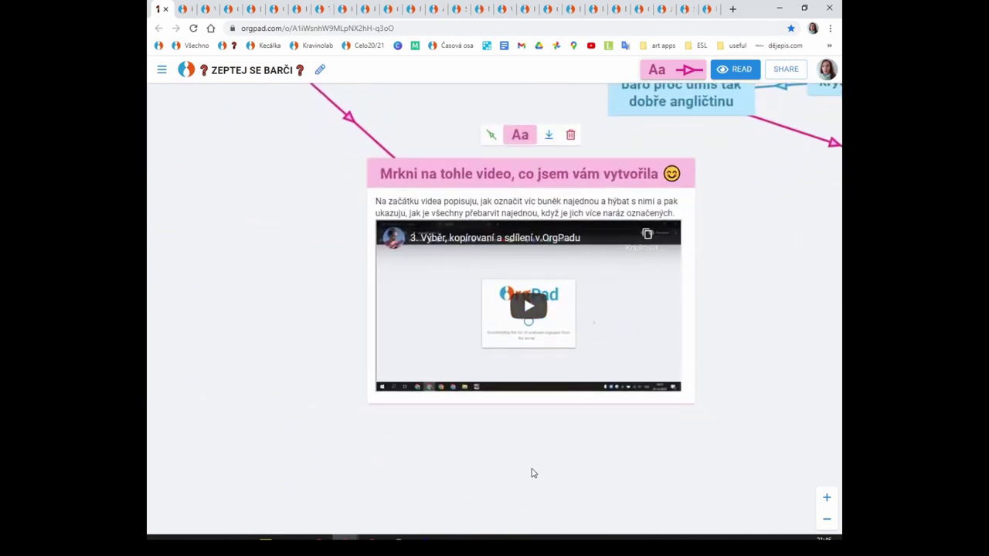
scroll(788, 314, down, 5)
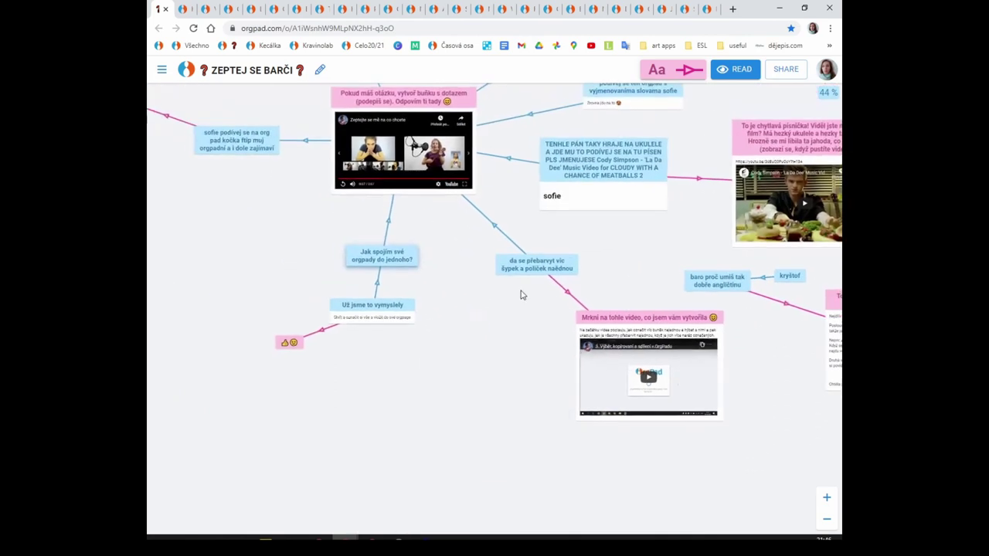
- Look over the song video, English-learning and page-sharing answers together with their place in the whole map
drag(509, 369, 375, 393)
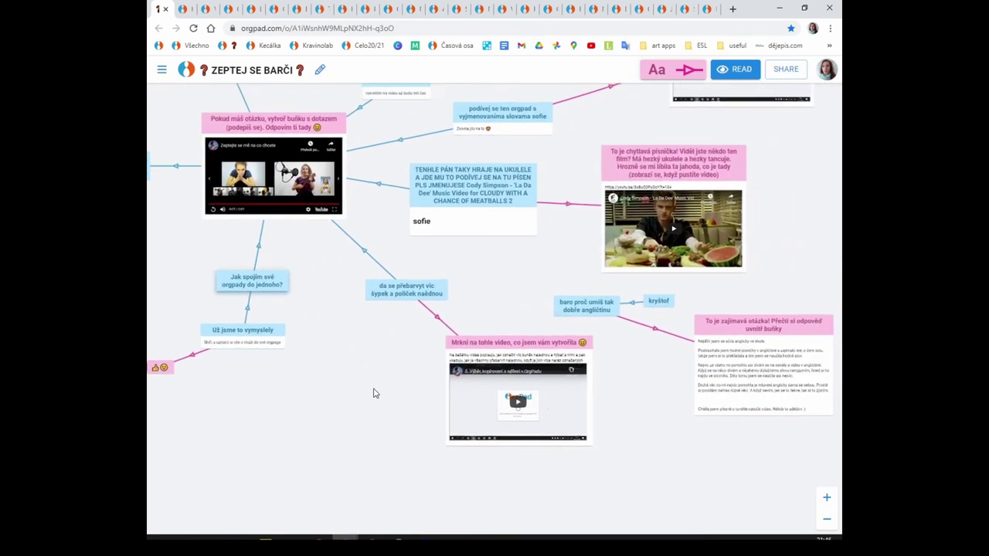
drag(813, 171, 823, 267)
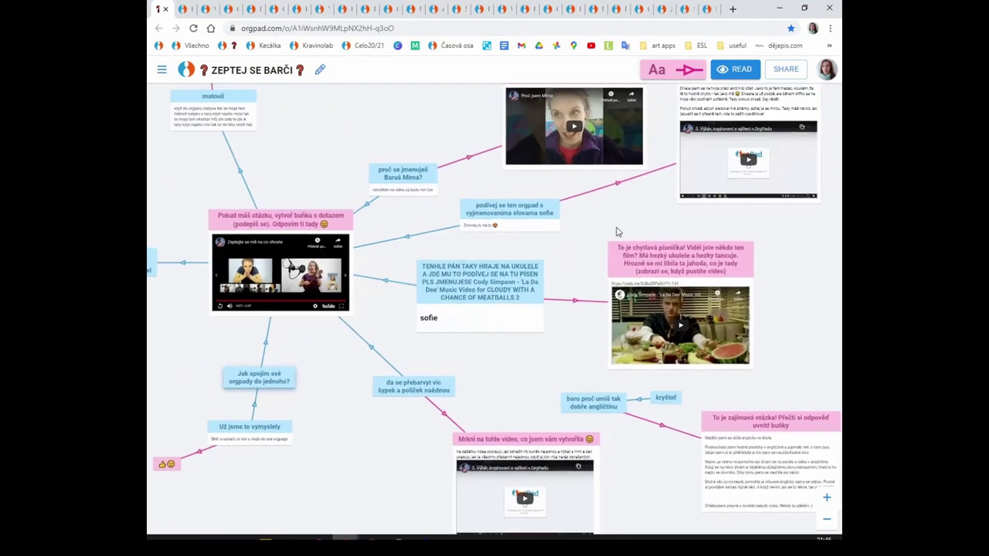
scroll(422, 164, down, 5)
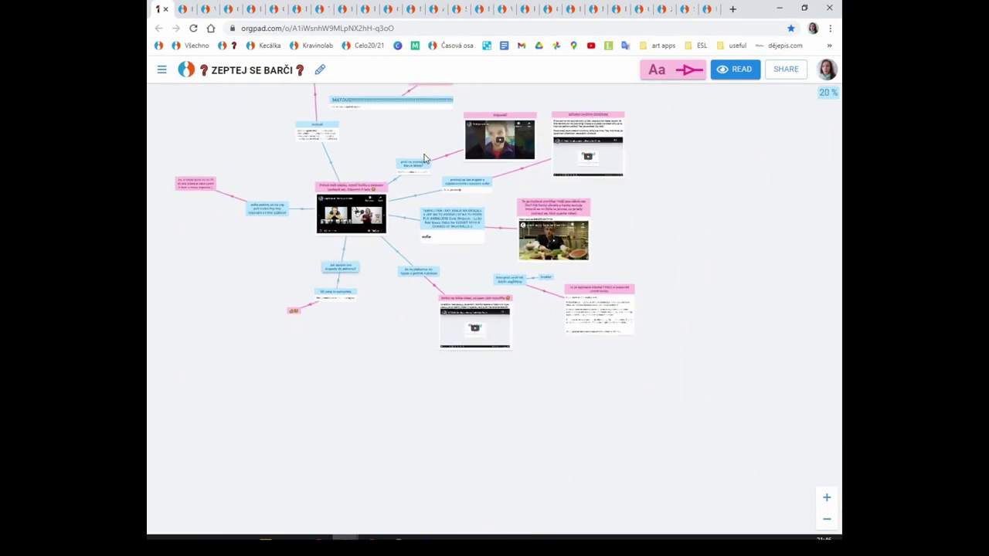
scroll(619, 201, up, 5)
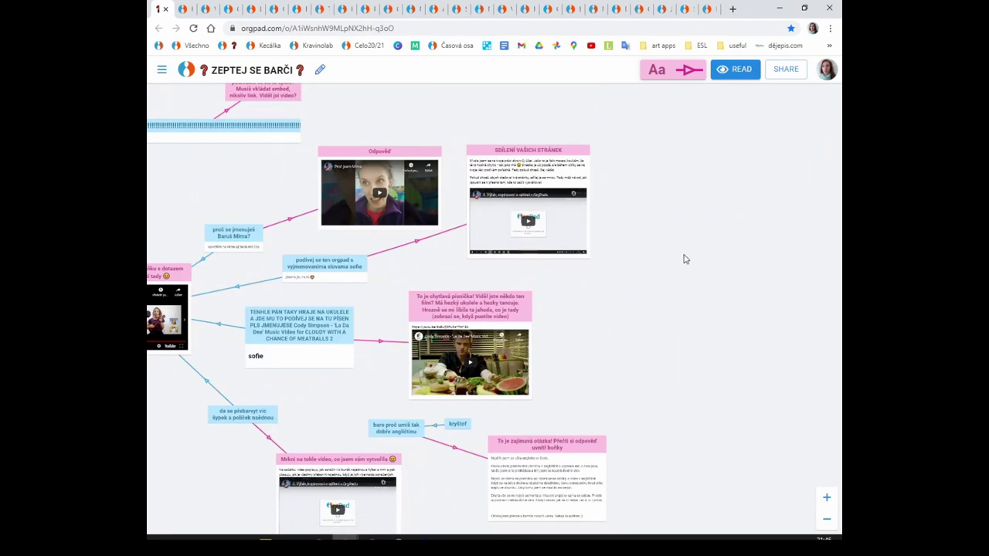
drag(684, 259, 762, 280)
scroll(503, 131, down, 5)
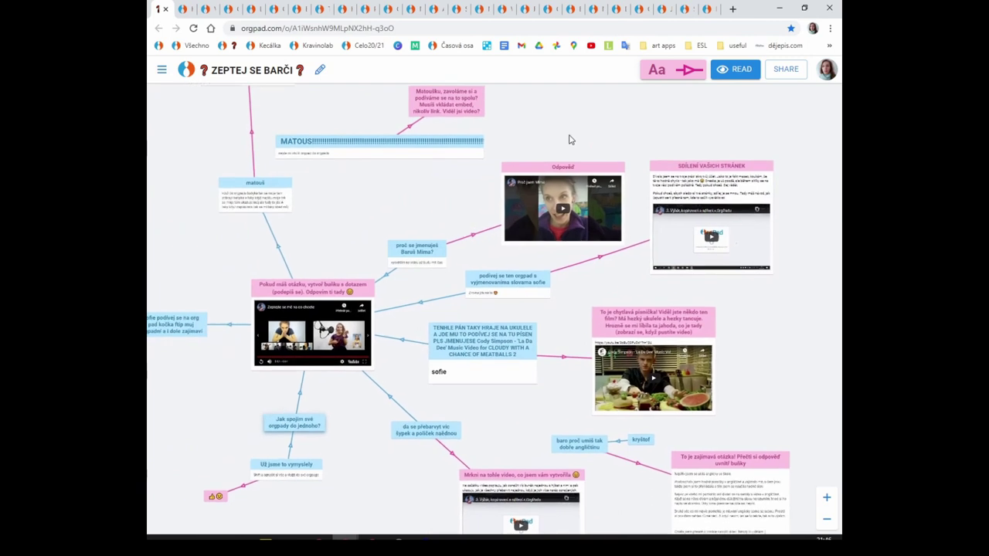
- Close the question-and-answer orgpage's tab and survey the "Kecálka" orgpage with its images, videos and linked chat cells
click(159, 44)
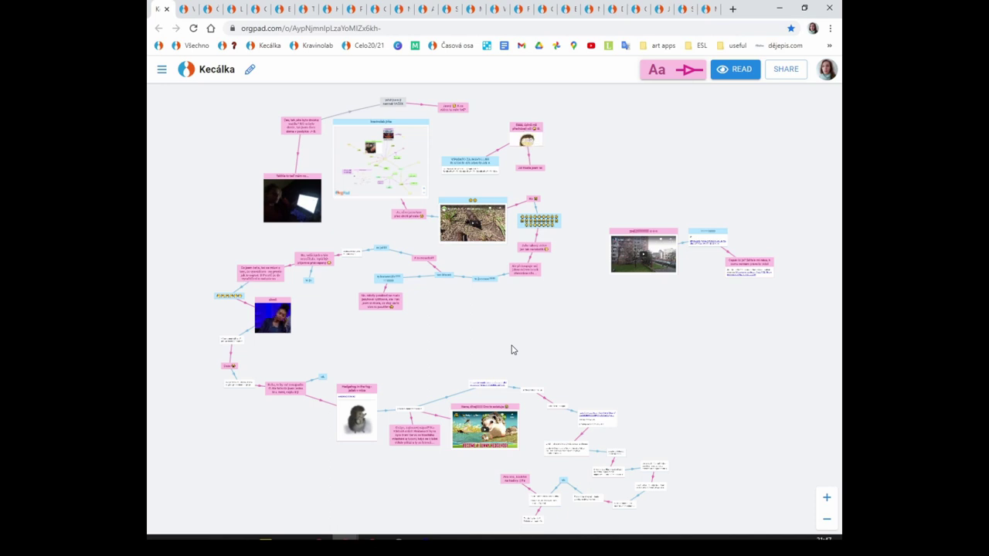
scroll(633, 359, down, 2)
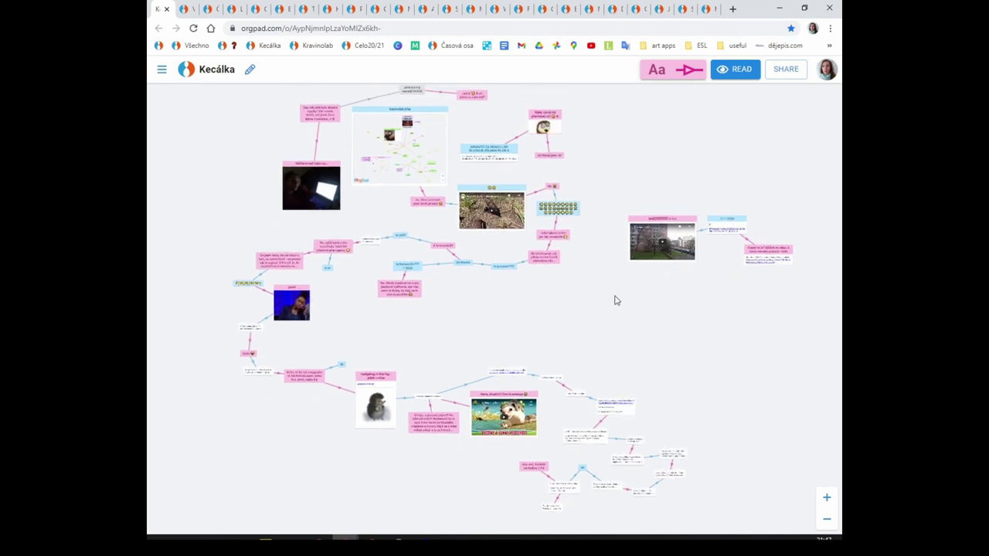
scroll(532, 322, up, 3)
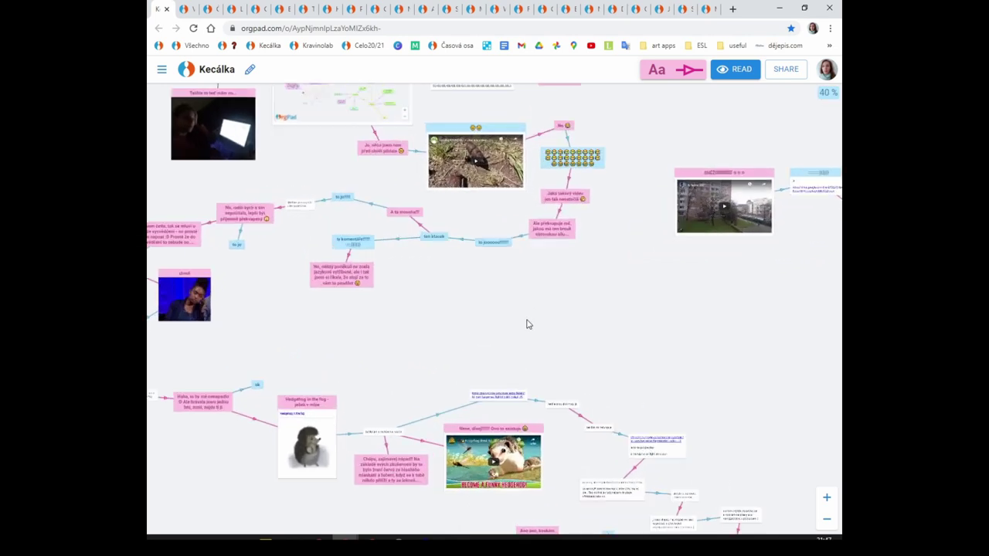
scroll(564, 320, down, 5)
scroll(592, 322, up, 2)
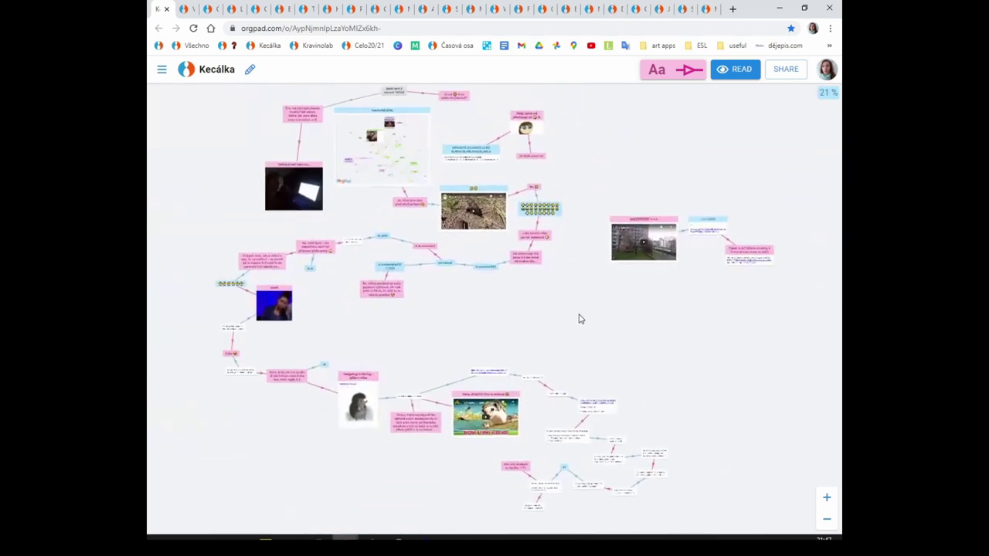
scroll(662, 329, down, 2)
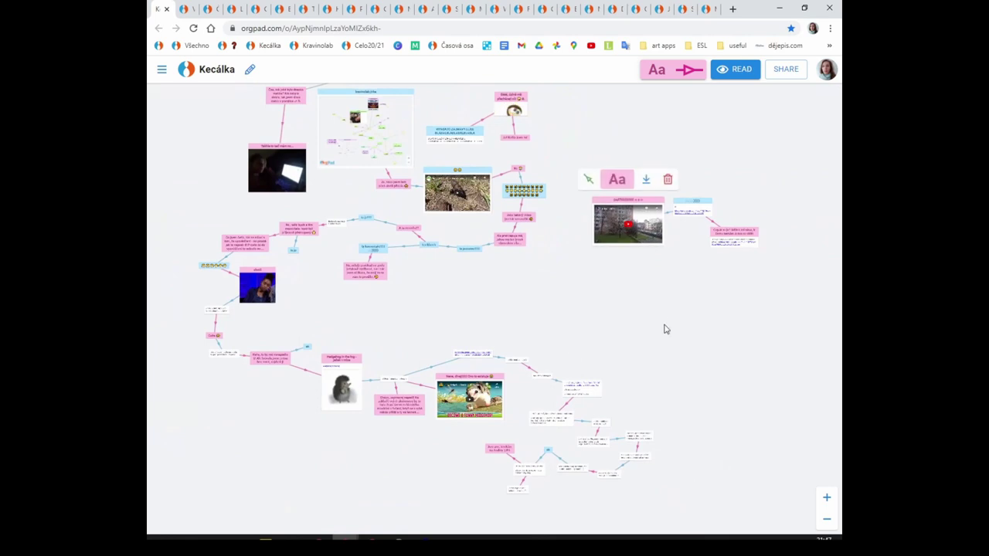
drag(582, 309, 583, 335)
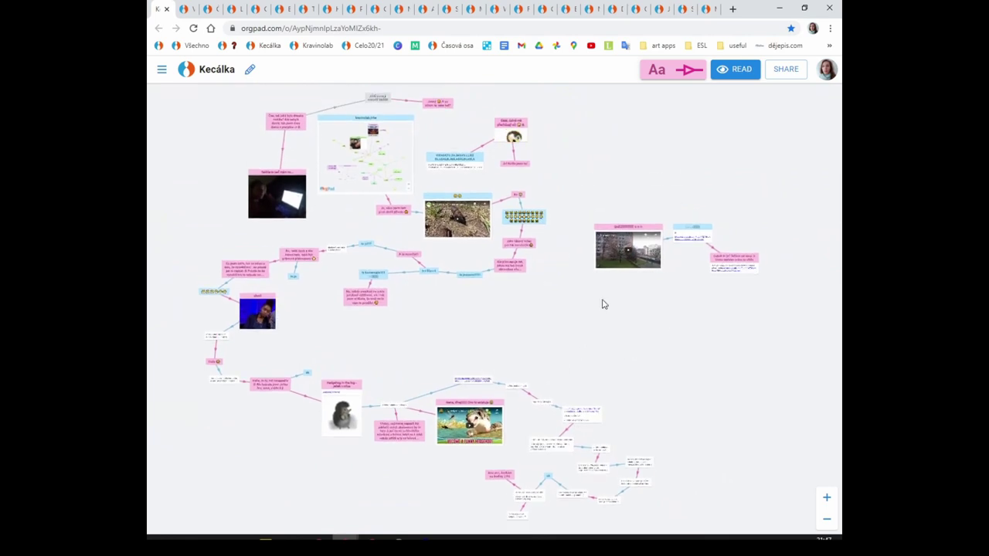
- Close the "Kecálka" tab and look over the "Vše, co jsme si dnes řekli" orgpage
click(191, 46)
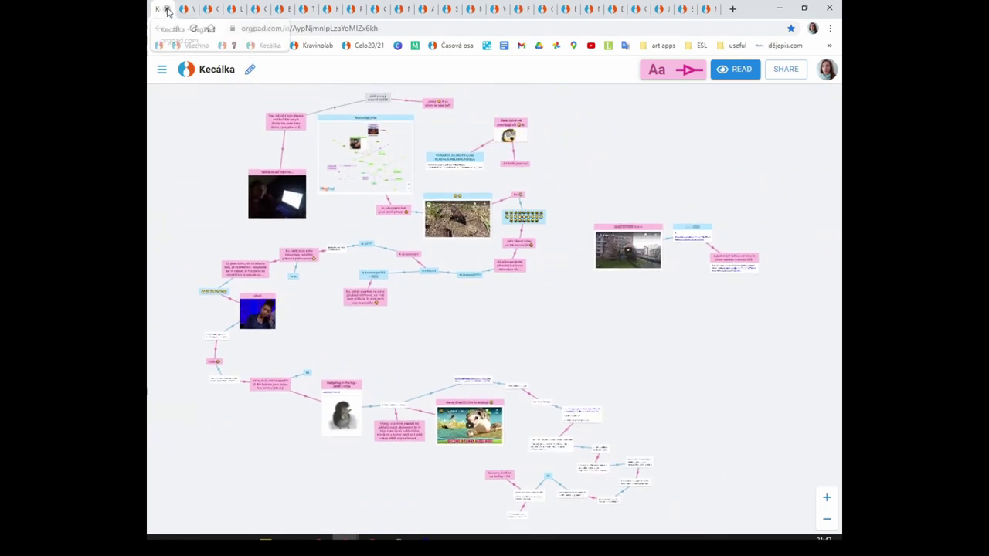
scroll(441, 149, down, 1)
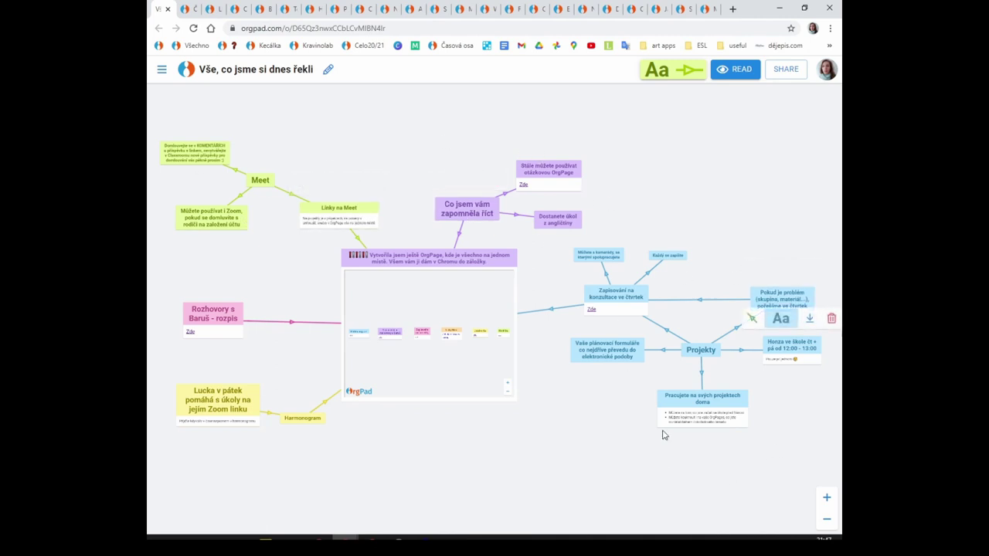
mouse_move(215, 417)
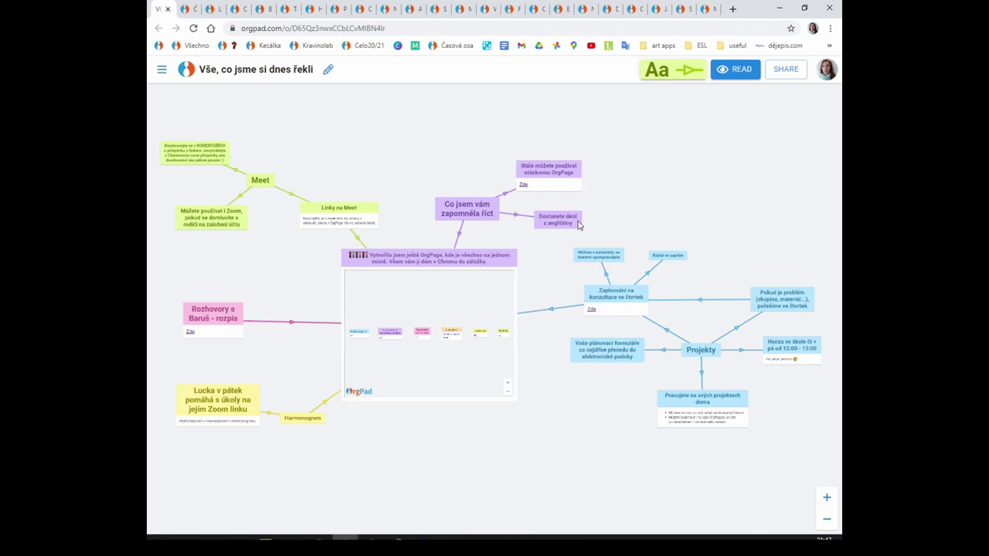
- Enlarge and centre the embedded orgpage so its row of link cells, from "Harmonogram" to "Kecálka", is legible
scroll(390, 446, up, 1)
scroll(390, 446, up, 4)
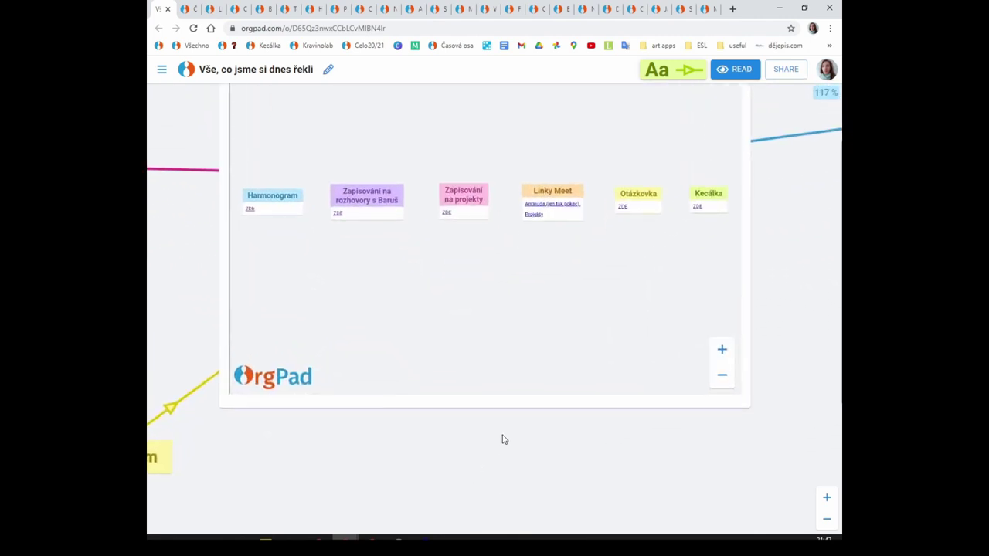
drag(503, 440, 497, 515)
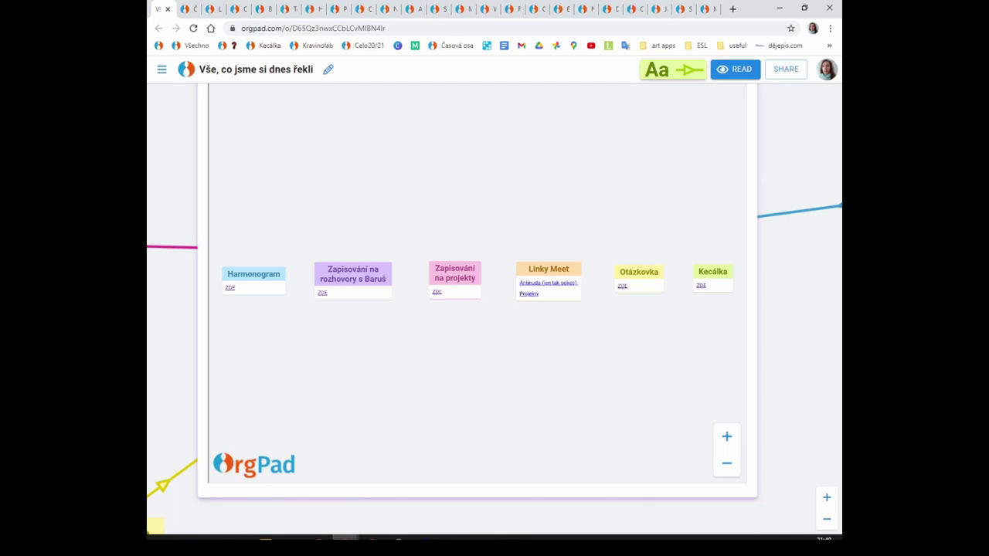
- Open the interview sign-up orgpage and show the 14:15 - 14:45 slot of St 7.1. in editing mode
click(324, 295)
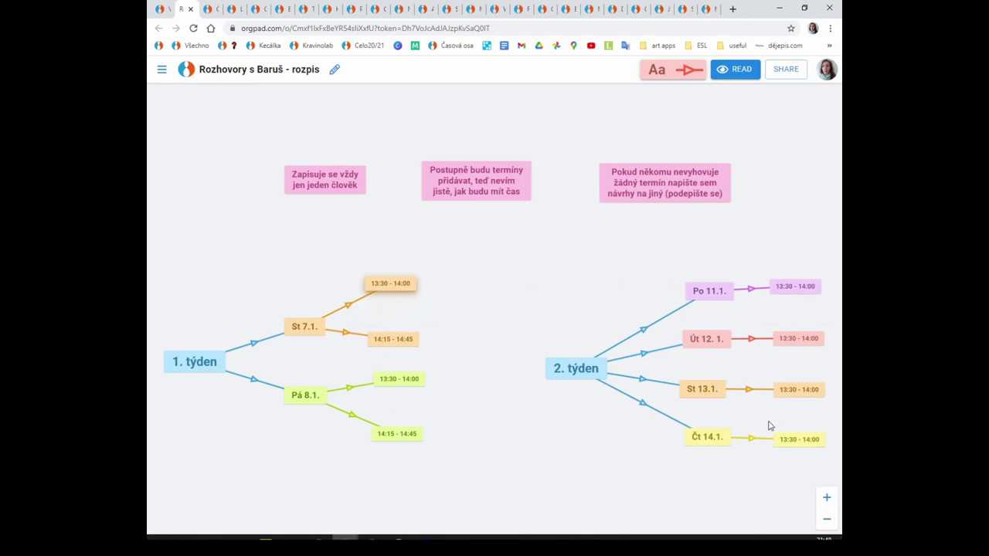
click(391, 343)
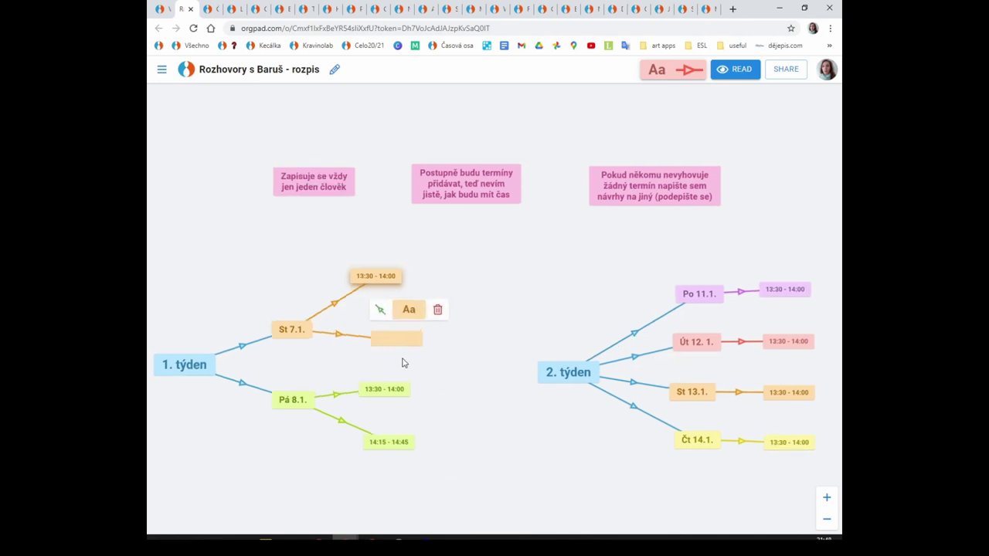
click(536, 348)
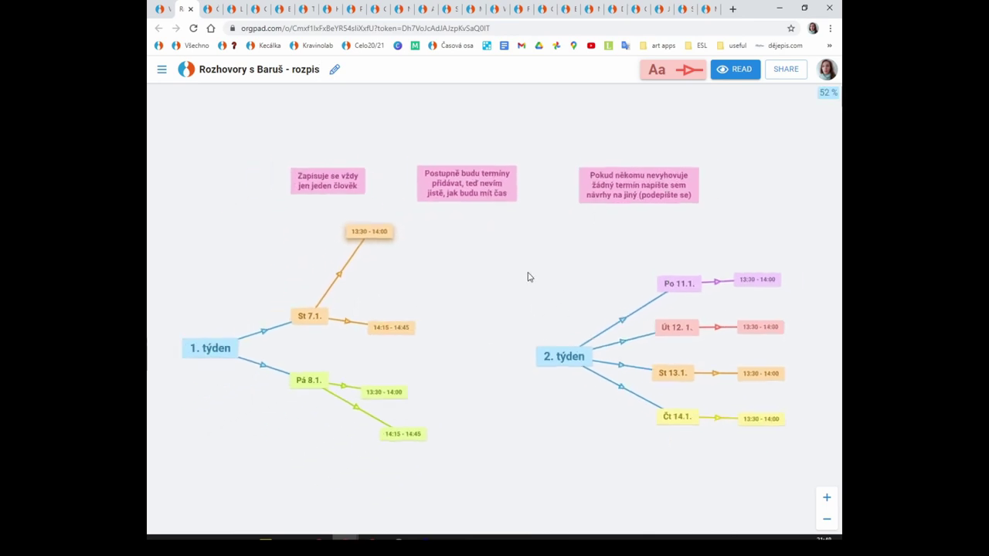
- Return to "Vše, co jsme si dnes řekli", open the project sign-up orgpage and show the 11:15-11:30 slot of Čt 7. 1. in editing mode
click(167, 10)
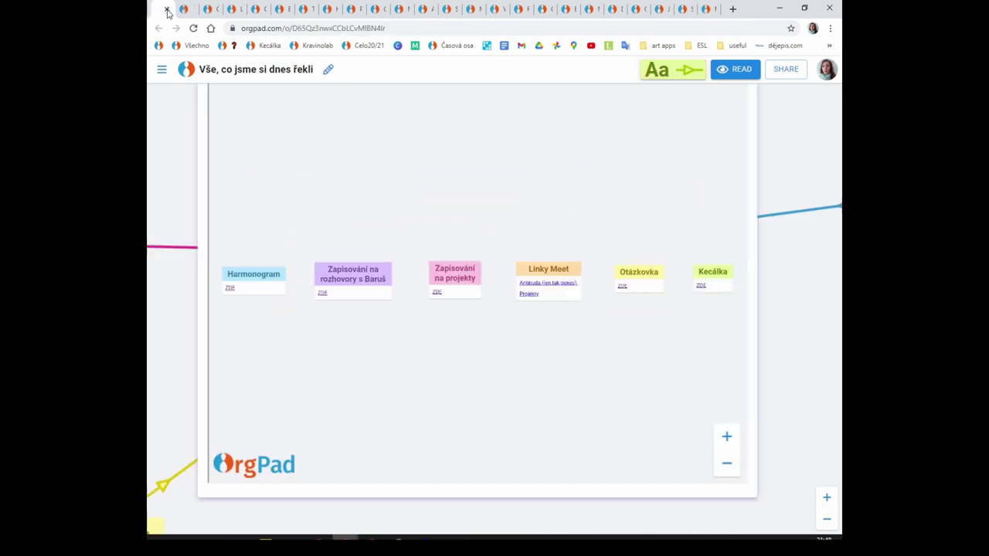
click(437, 292)
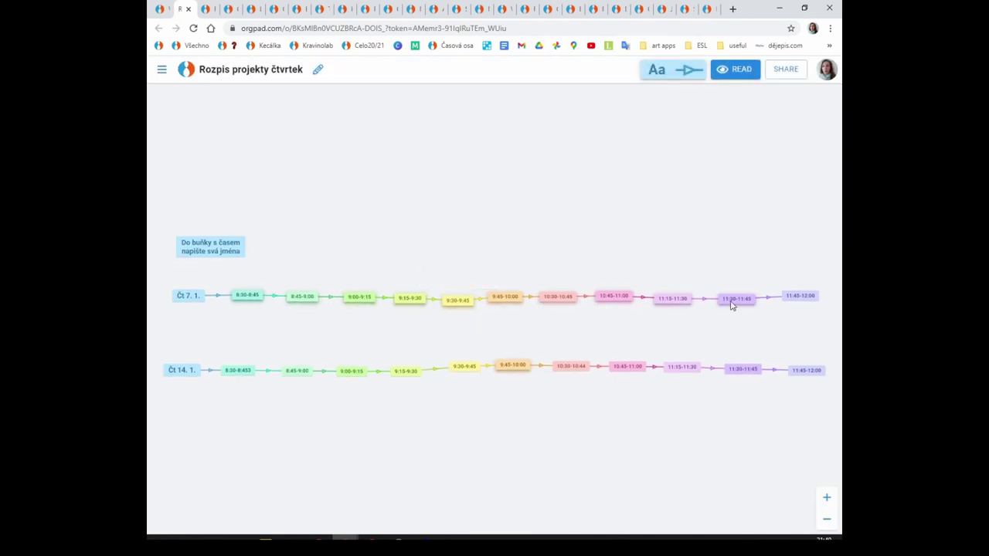
scroll(680, 304, up, 5)
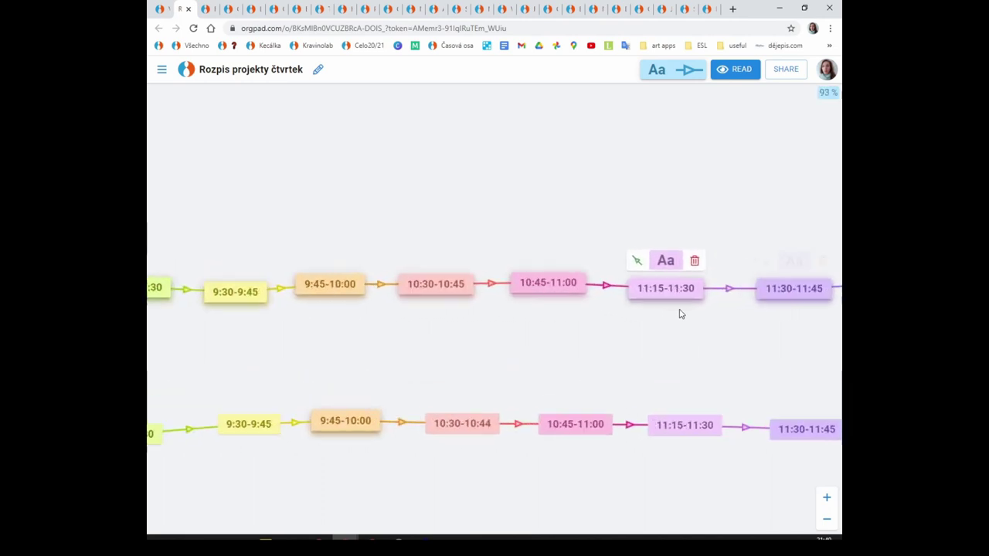
scroll(680, 314, up, 5)
click(651, 274)
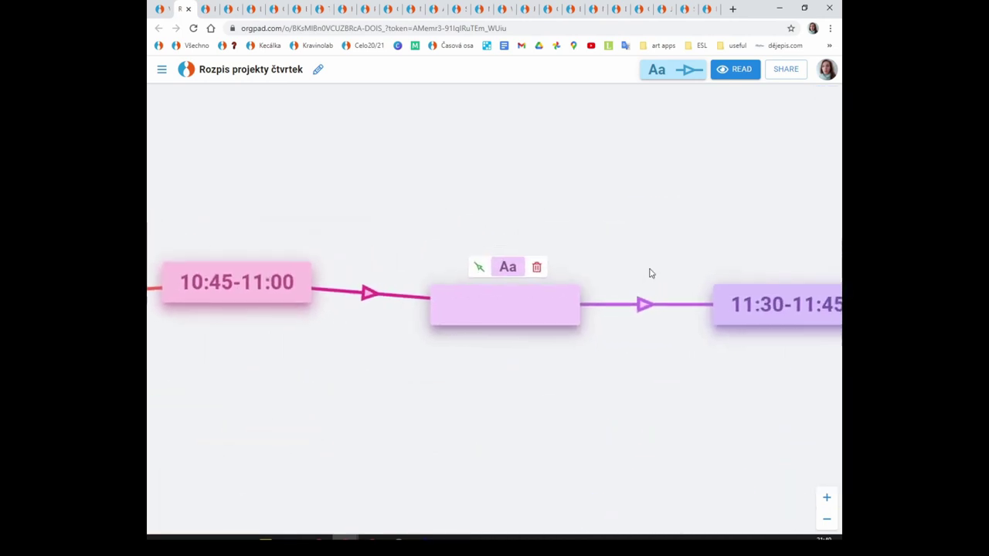
click(511, 114)
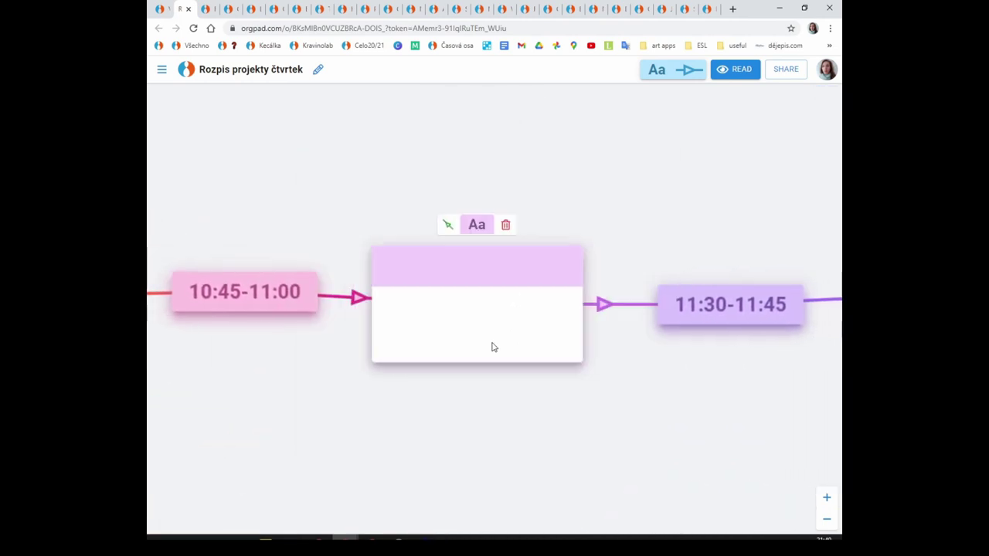
- Look over the Čt 7. 1. and Čt 14. 1. time slots of the project sign-up orgpage and close its tab
scroll(540, 373, down, 10)
scroll(657, 353, up, 2)
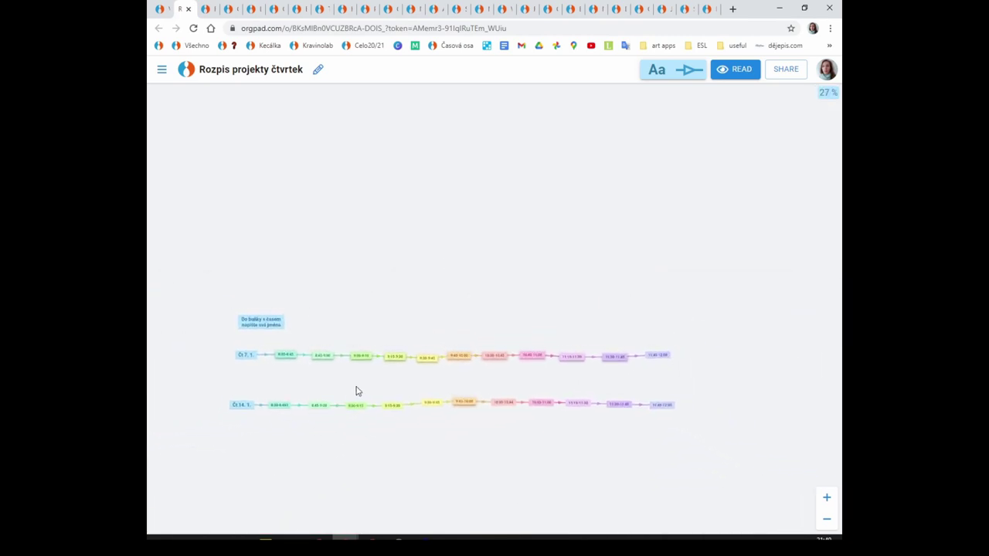
scroll(355, 391, up, 3)
scroll(355, 391, down, 2)
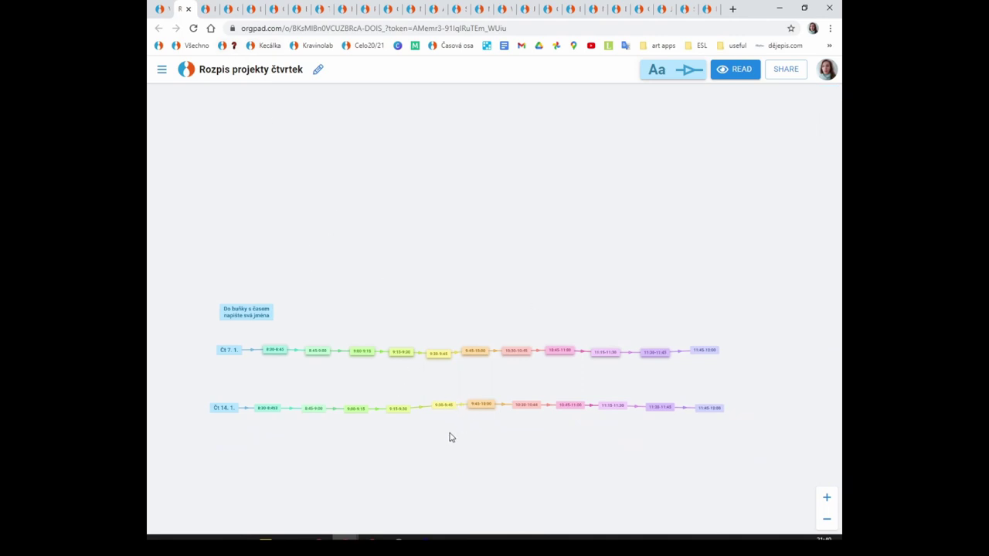
click(170, 10)
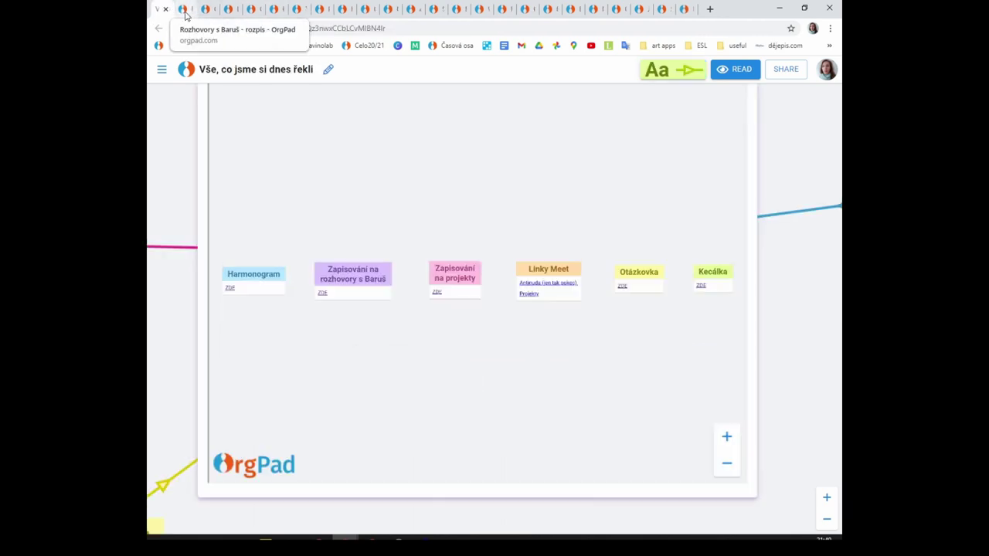
- Switch to the "Čokoláda jako brána k poznávání světa" orgpage and survey its whole map and the central topics
click(185, 14)
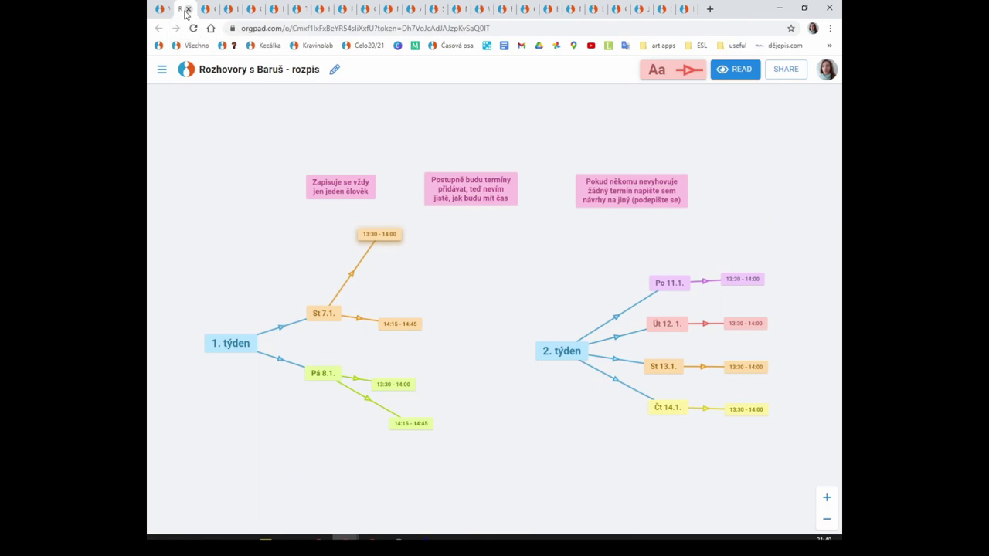
click(205, 11)
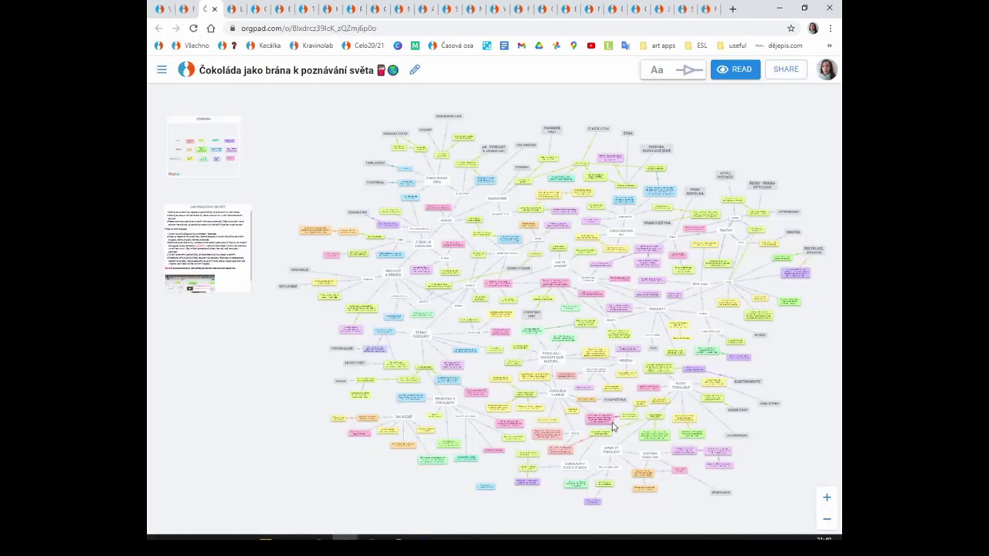
scroll(568, 347, up, 3)
scroll(562, 326, down, 5)
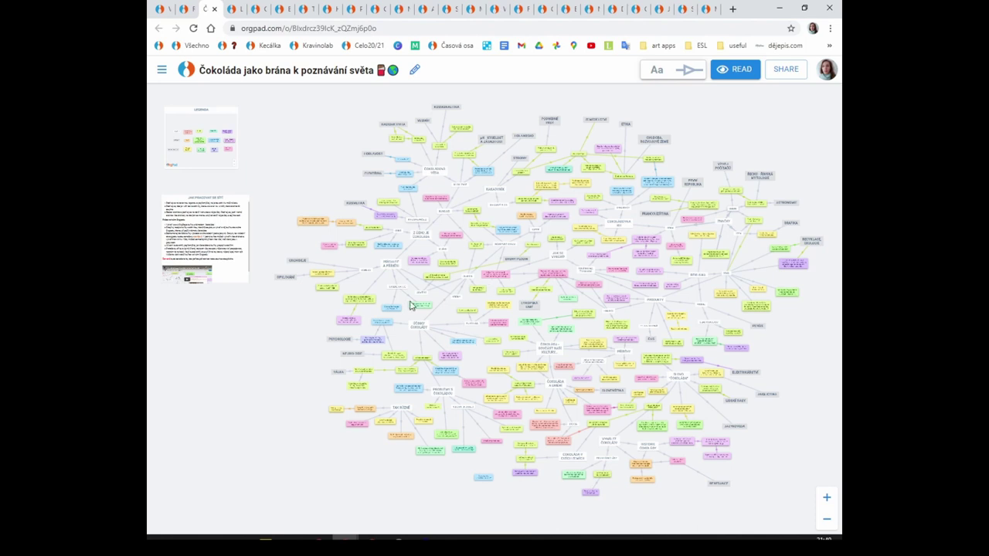
scroll(444, 249, up, 5)
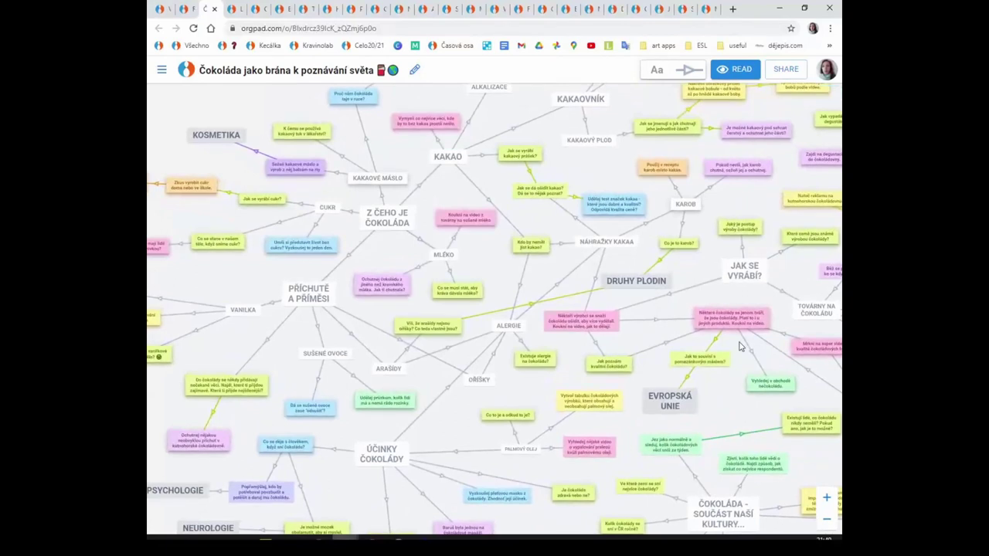
scroll(680, 332, down, 5)
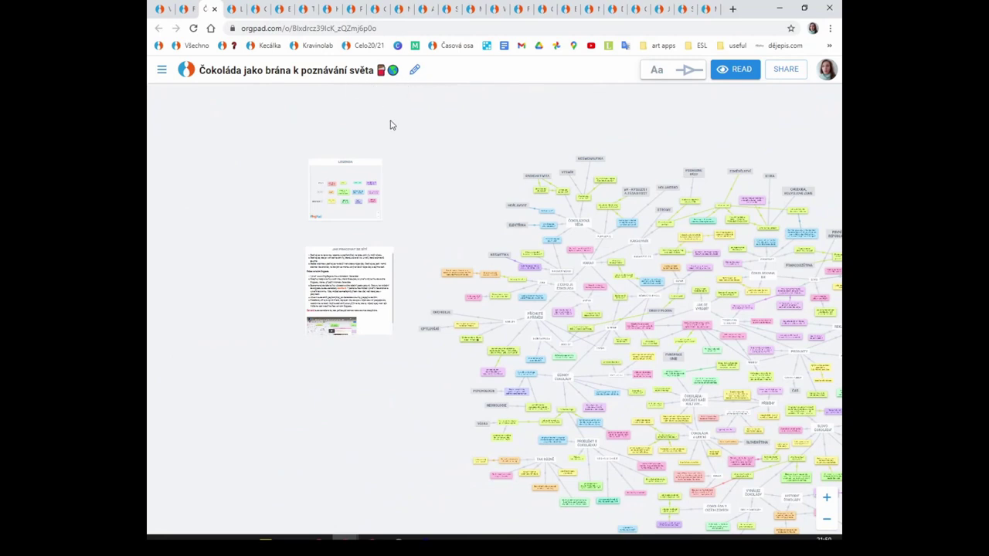
- Examine the cells around "ÚČINKY ČOKOLÁDY" and "PROBLÉMY S ČOKOLÁDOU" in the chocolate map
drag(442, 170, 299, 128)
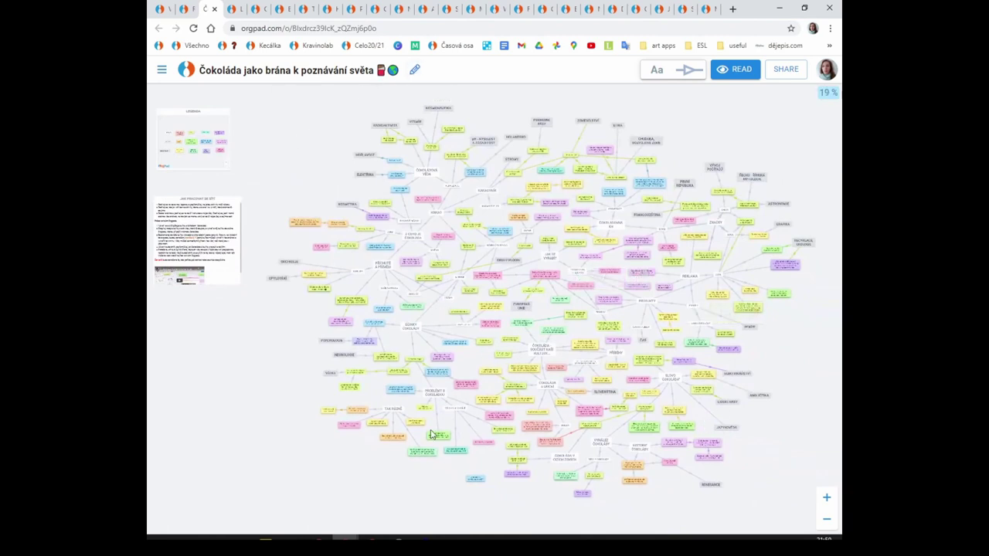
scroll(431, 435, up, 5)
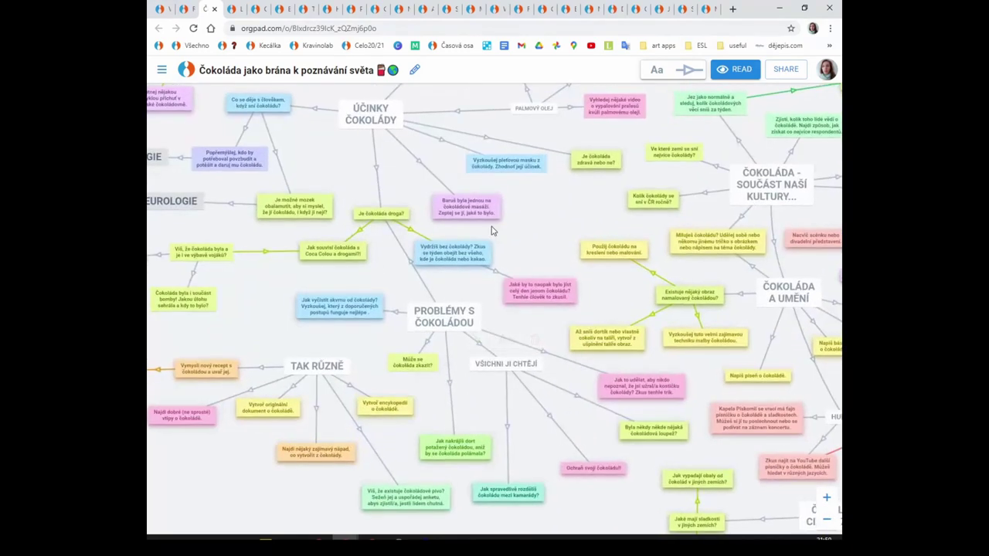
scroll(265, 286, down, 6)
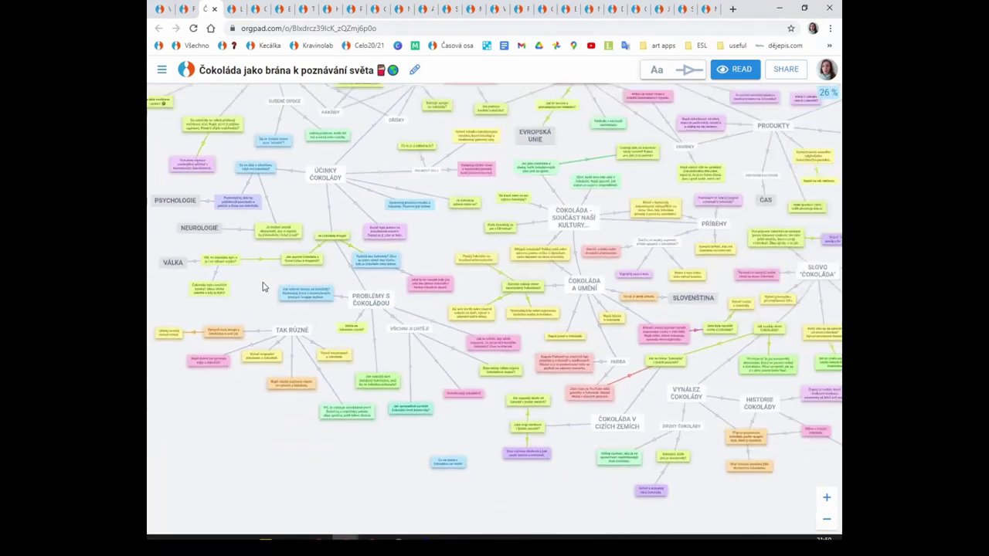
- Bring the LEGENDA cell into close view and expand its "VYNALEZNI, VYŘEŠ, NAPROGRAMUJ" and "VYTVOŘ, NAPIŠ" entries
scroll(209, 254, up, 5)
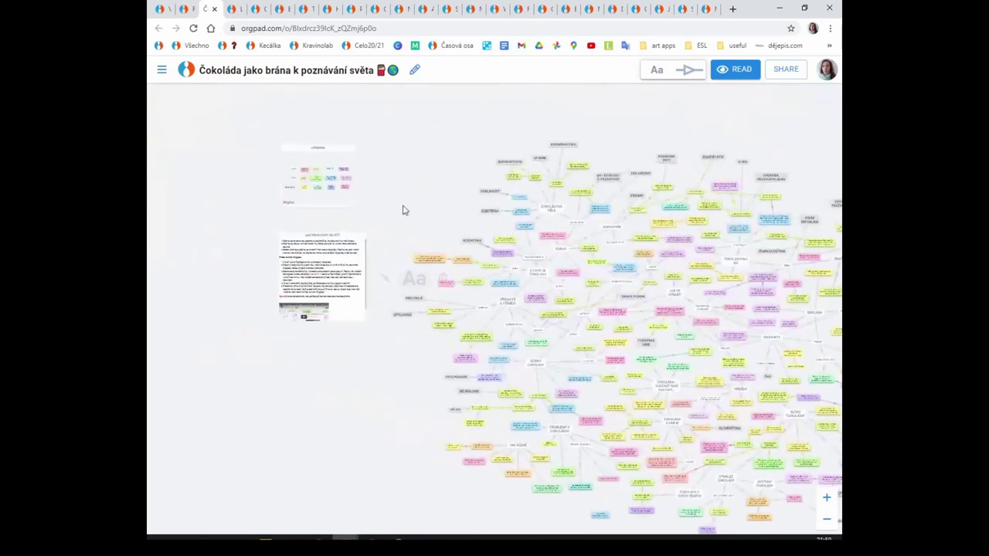
scroll(415, 167, up, 2)
drag(415, 168, 767, 317)
scroll(689, 340, up, 2)
drag(690, 340, 823, 339)
scroll(514, 347, up, 1)
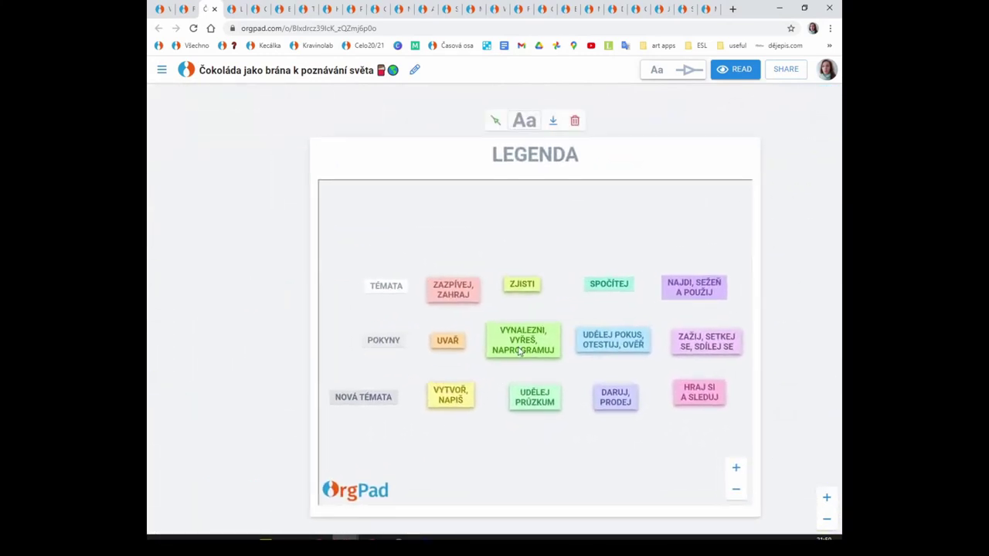
click(461, 402)
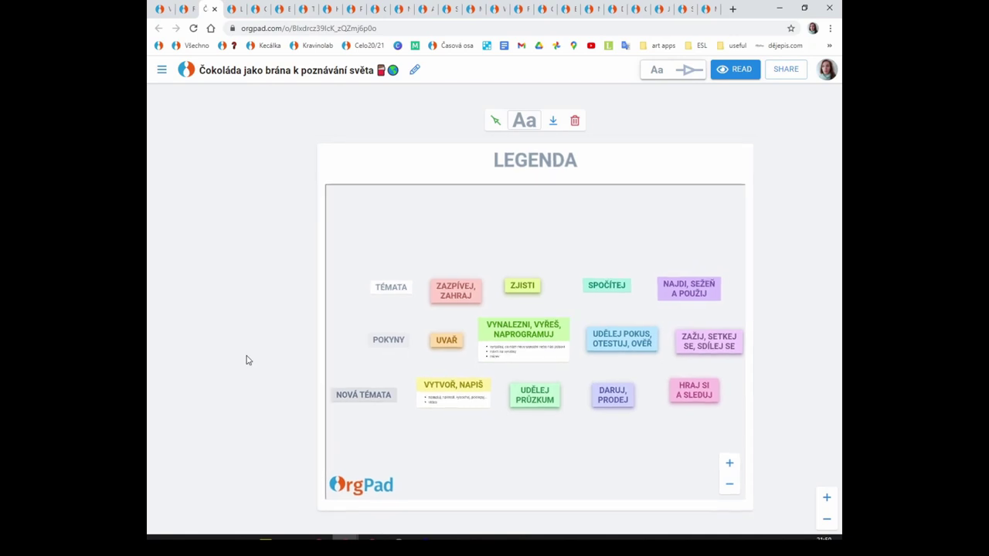
- Examine the "Z ČEHO JE ČOKOLÁDA" branch with its CUKR, MLÉKO and KAKAOVÉ MÁSLO topics up close
scroll(236, 358, down, 5)
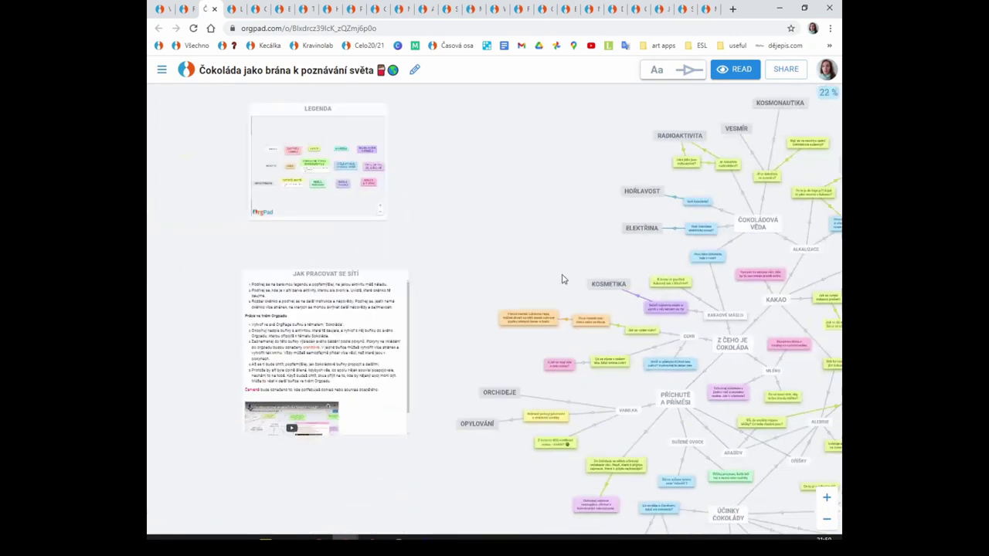
scroll(505, 430, down, 2)
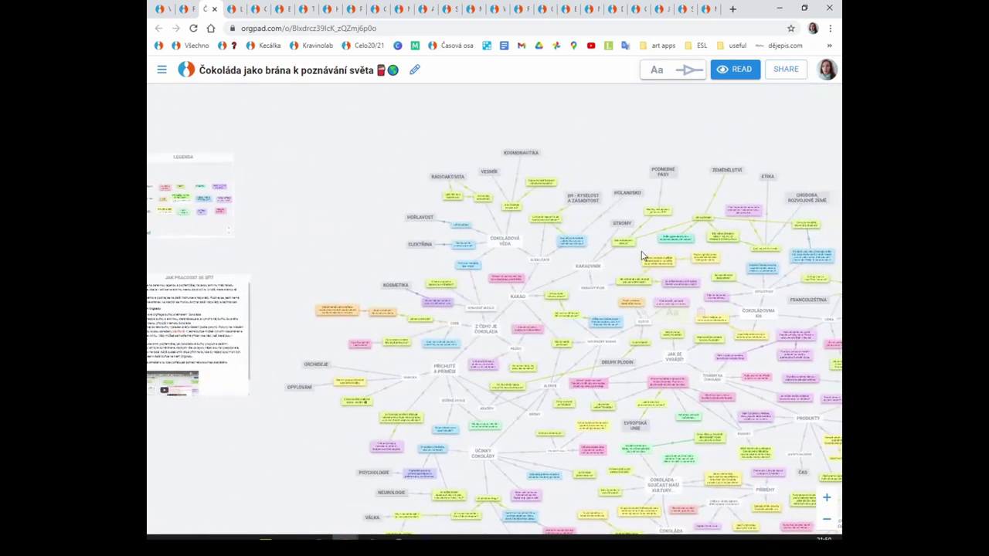
scroll(491, 357, up, 4)
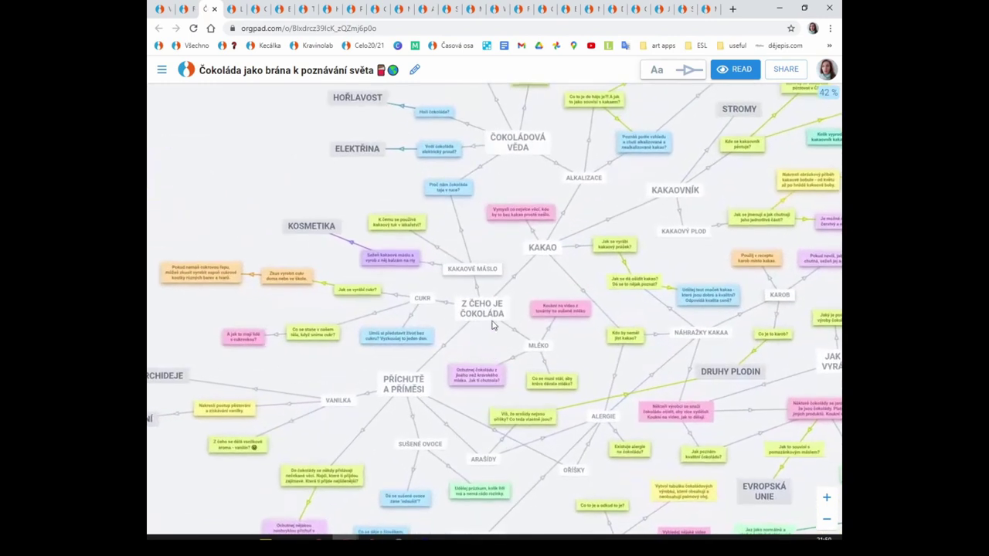
scroll(473, 358, up, 2)
scroll(472, 358, up, 3)
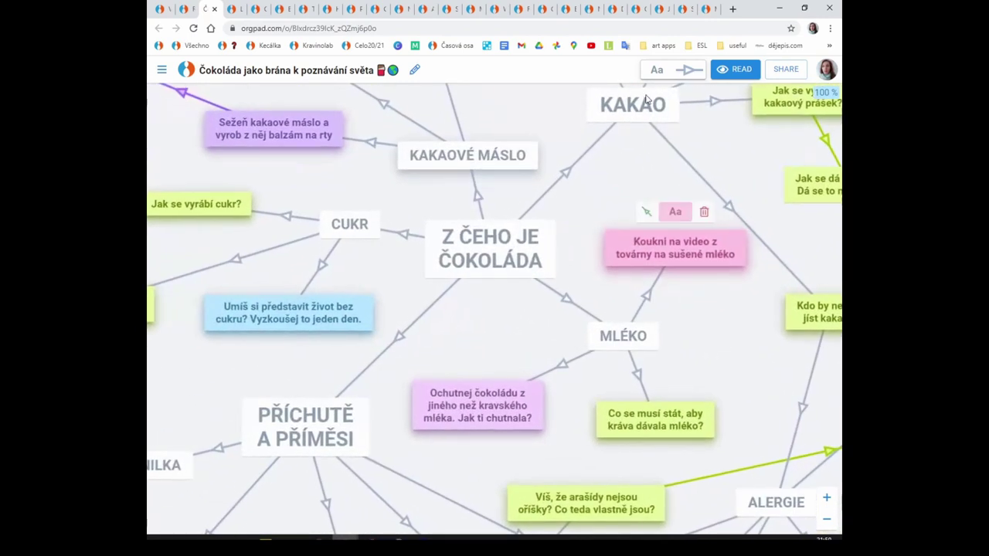
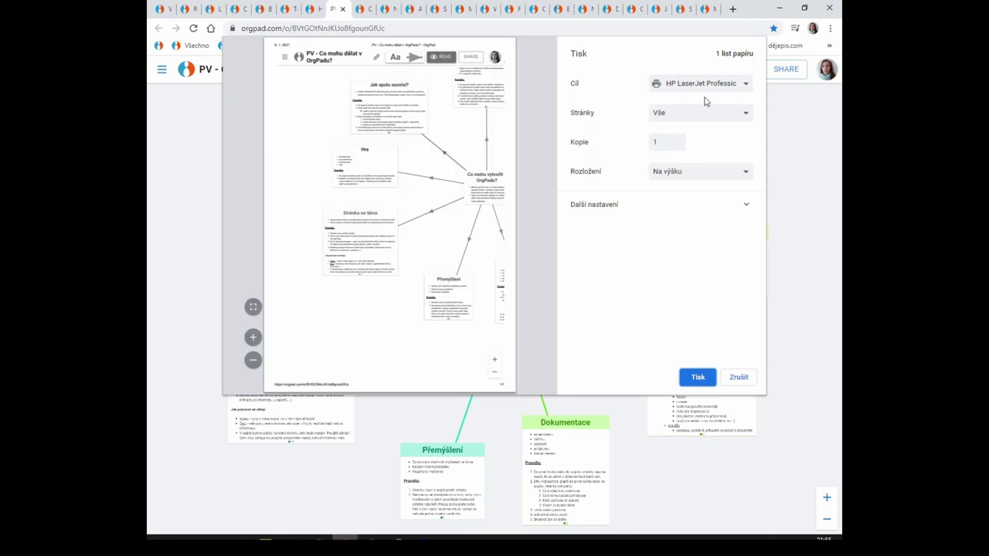
- Set the print destination to "Uložit jako PDF" with all pages and the "Na šířku" layout
click(709, 103)
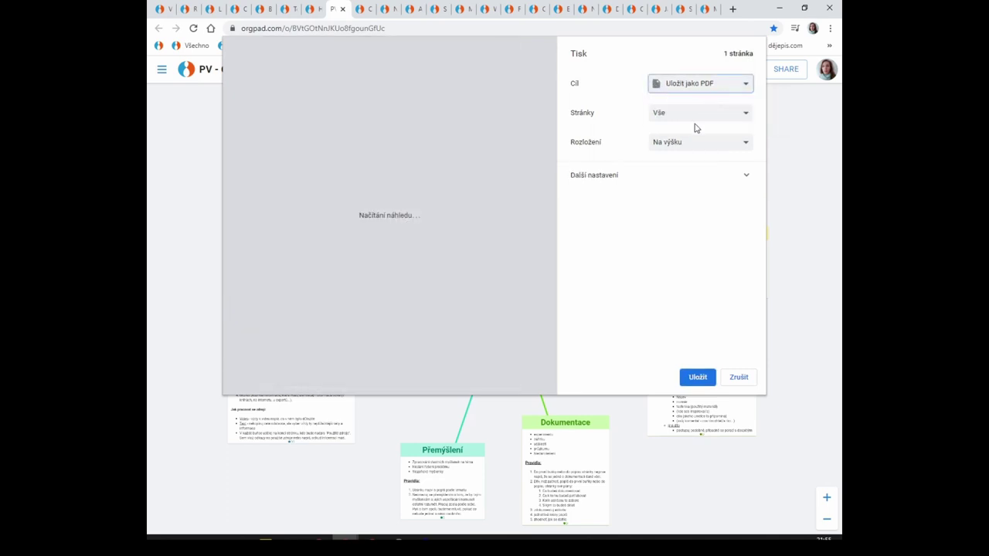
click(724, 122)
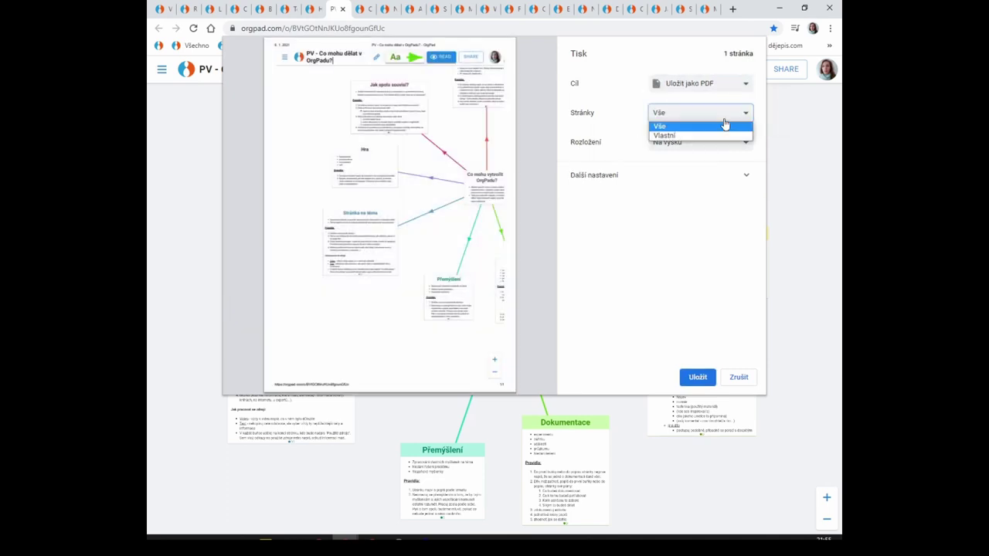
click(724, 125)
click(727, 142)
click(713, 163)
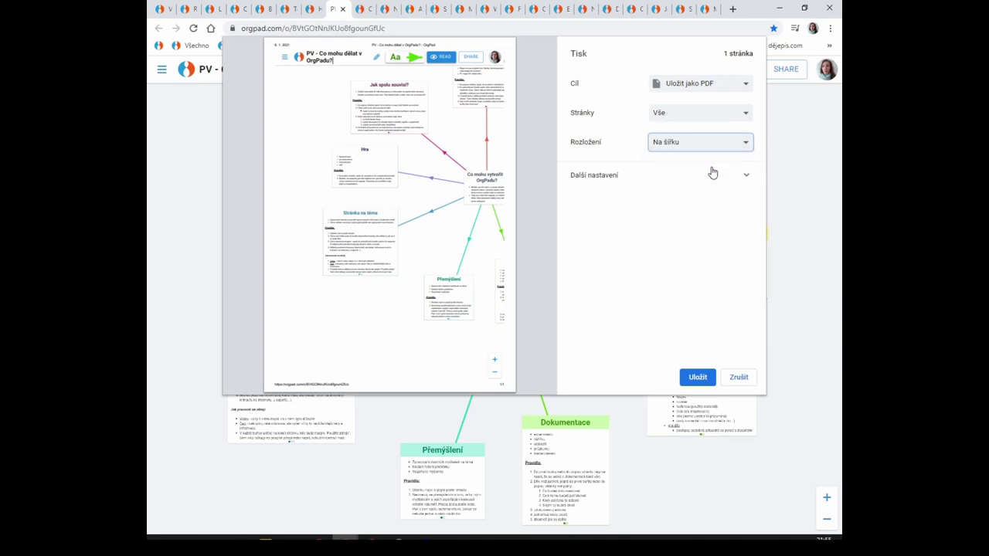
click(715, 124)
click(715, 125)
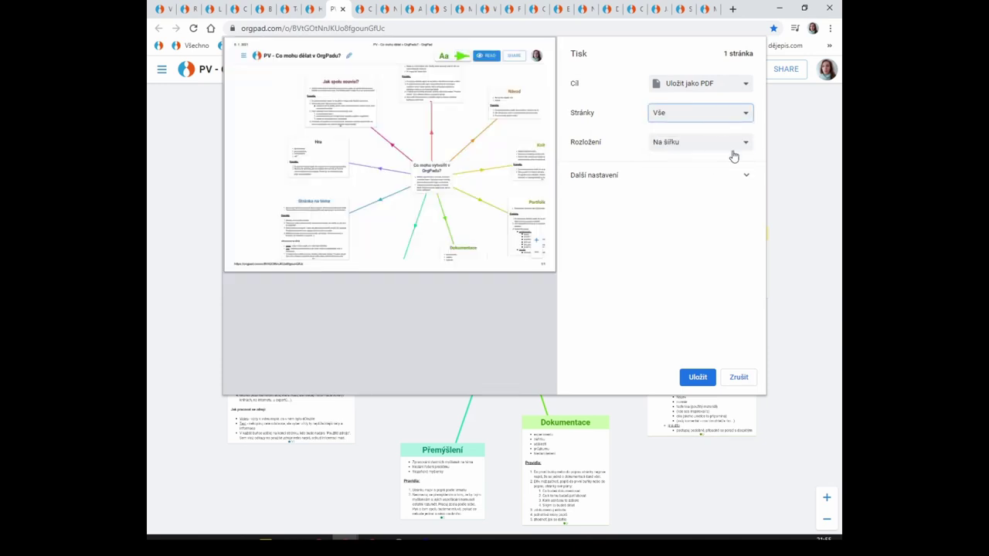
- Turn on "Grafika na pozadí" in the additional print settings, try a custom scale of 93, and cancel printing
click(741, 176)
scroll(706, 274, down, 1)
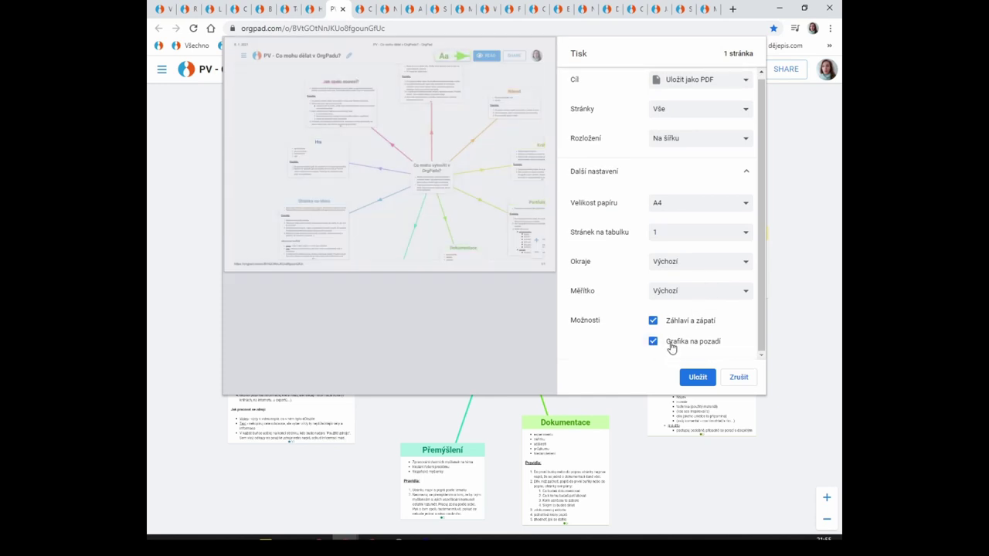
click(704, 293)
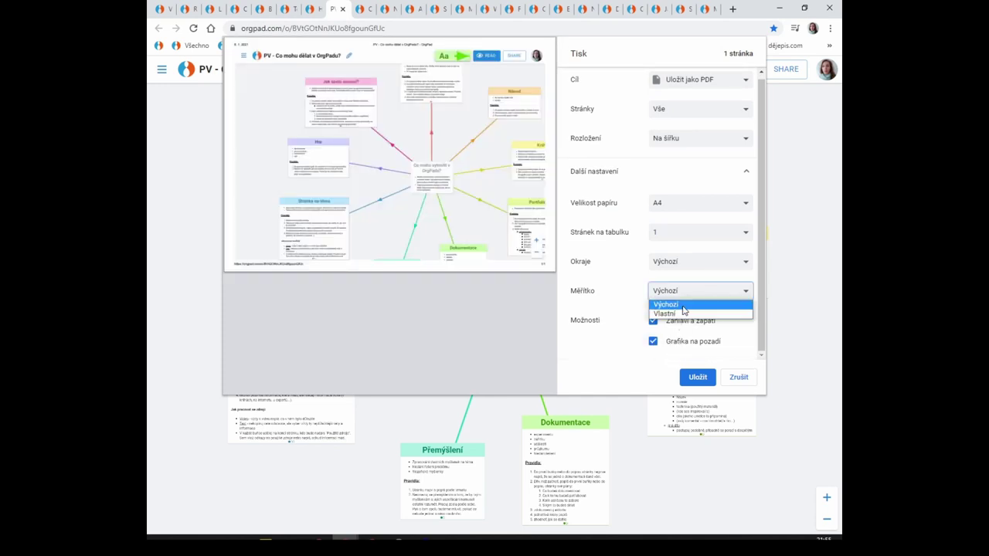
click(678, 314)
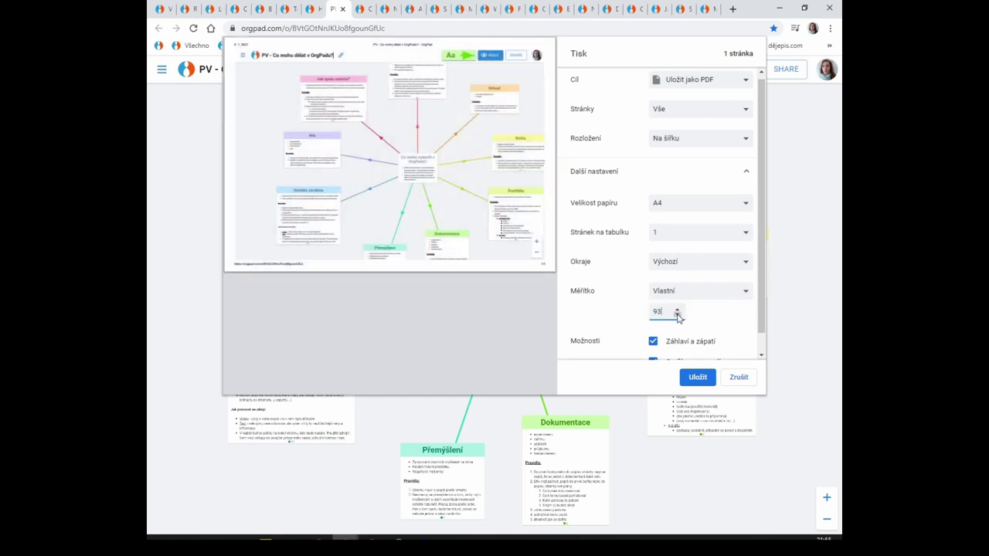
click(739, 378)
mouse_move(688, 153)
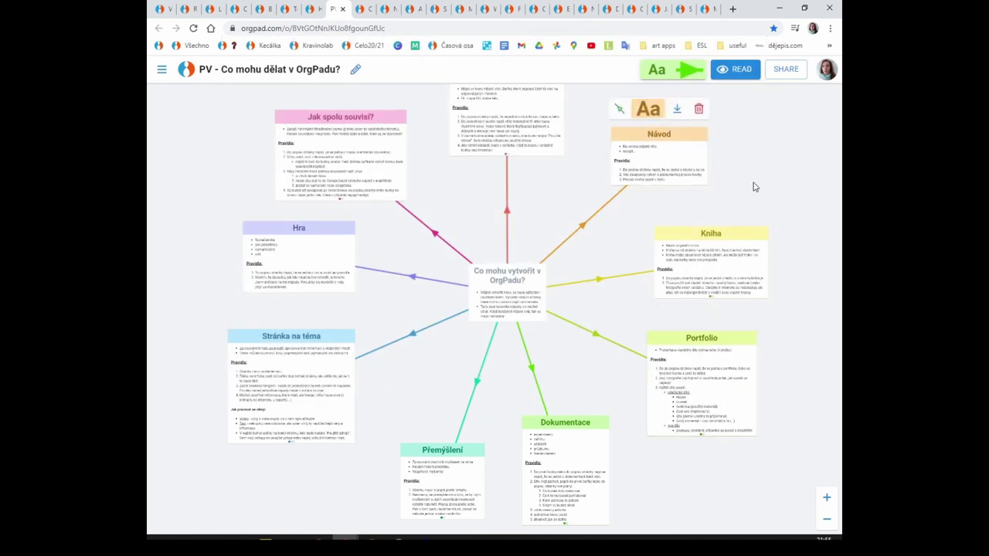
- Append "?screenshot=true" to the orgpage's web address, load it, and show the page in full screen
mouse_move(734, 236)
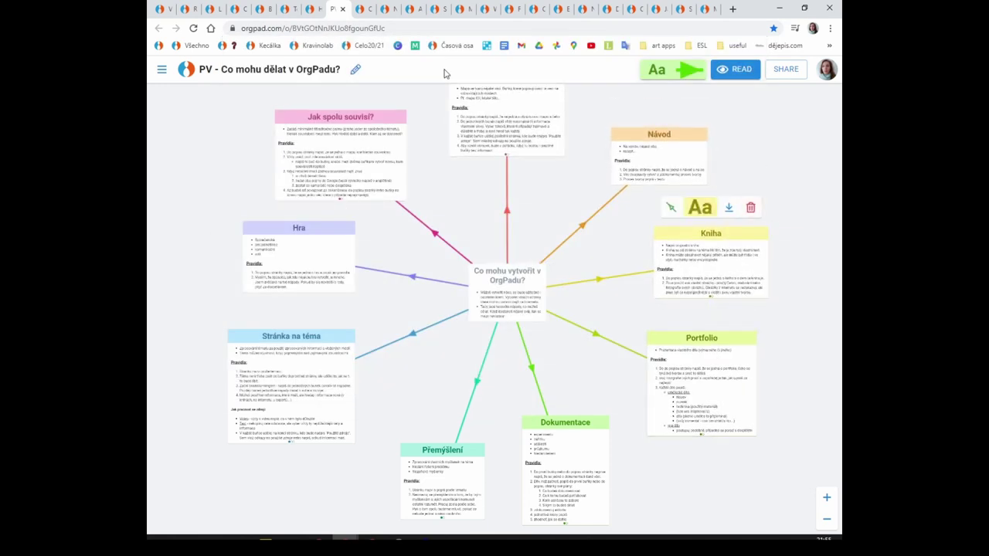
click(433, 29)
click(433, 28)
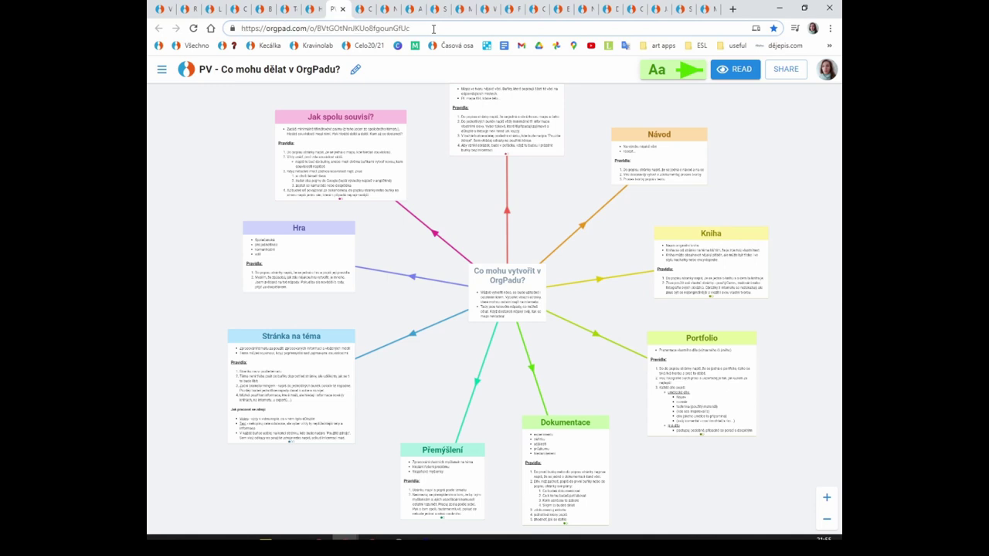
text(s)
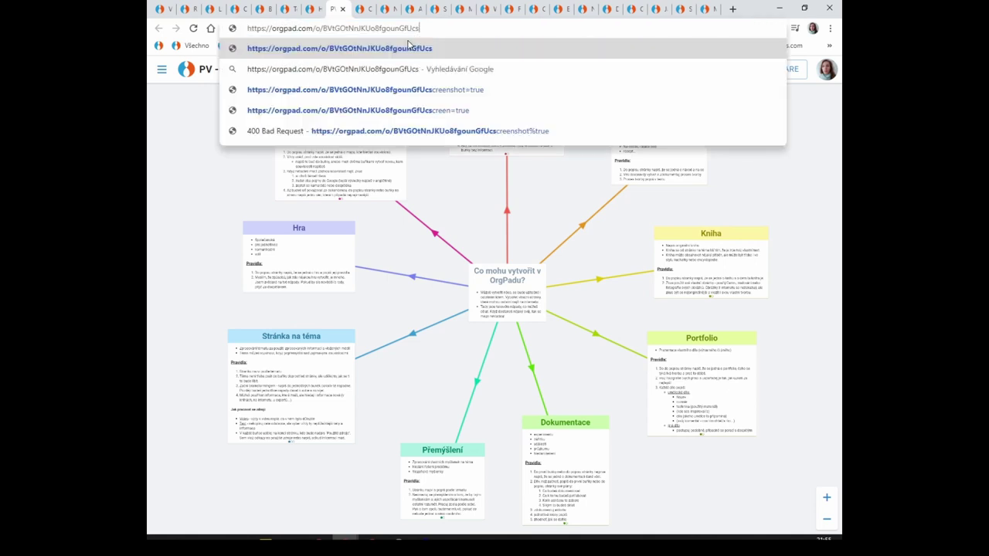
text(creensho)
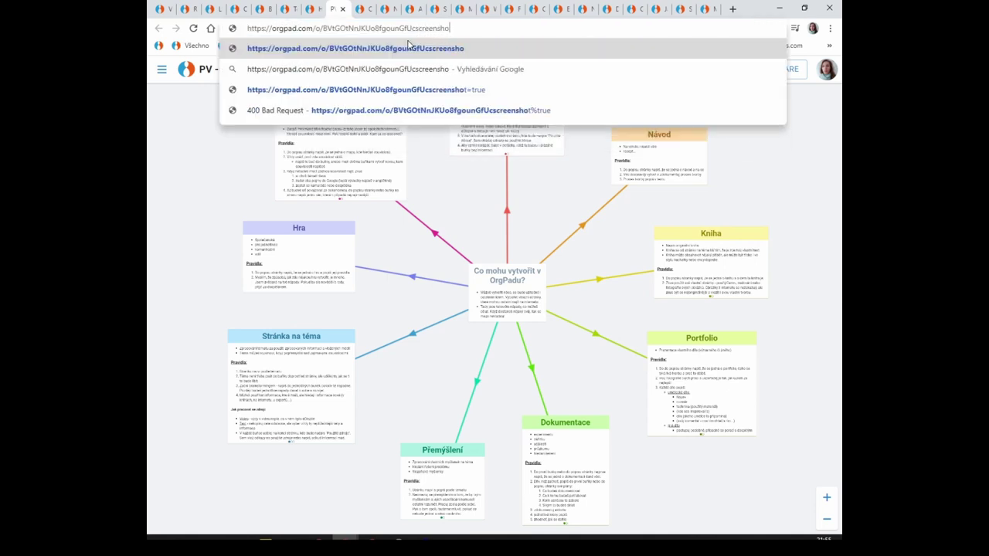
text(t)
text(?)
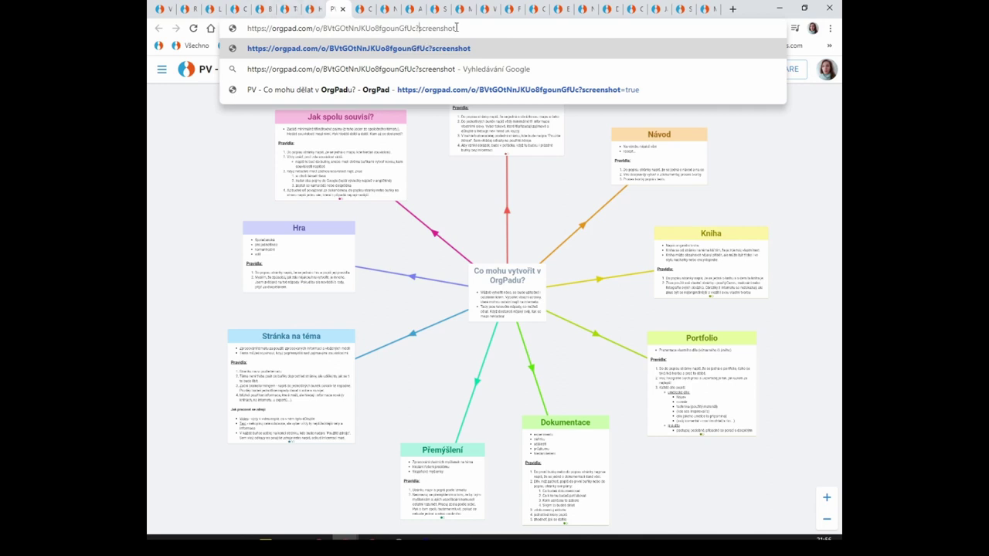
text(=)
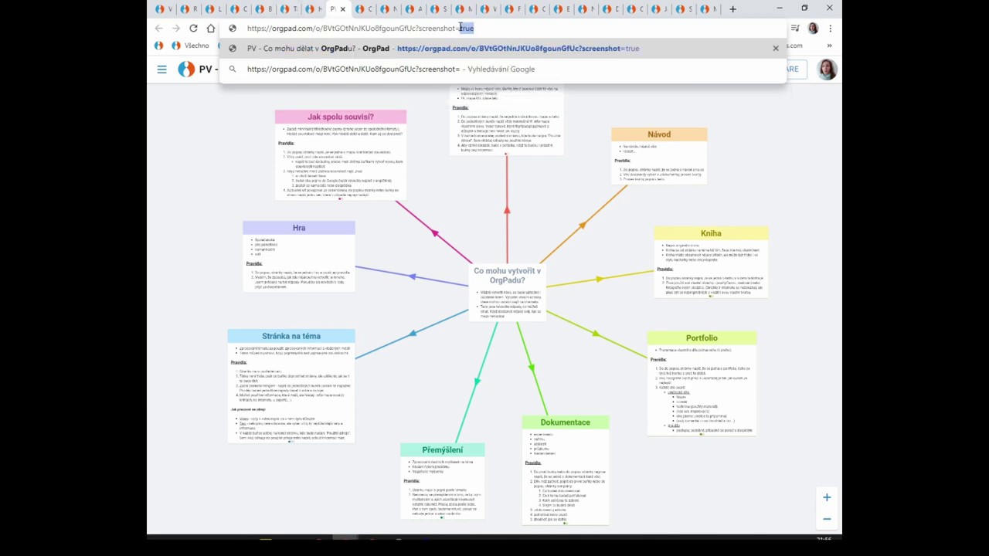
text(true)
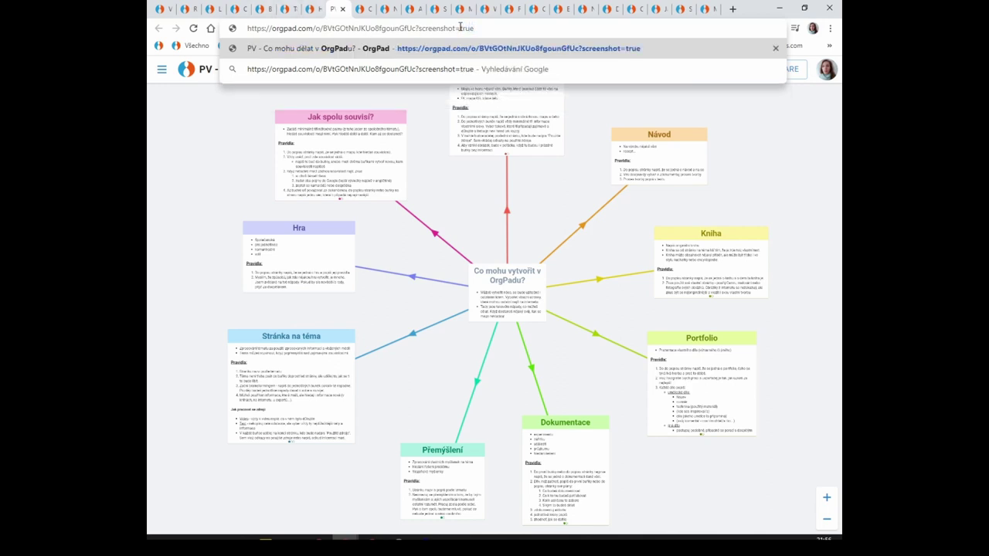
key(Return)
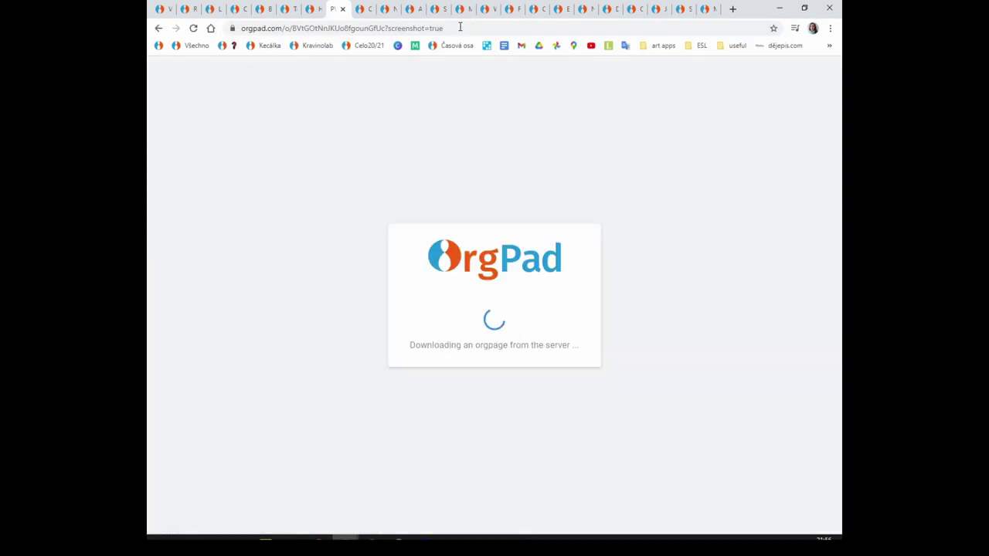
key(F11)
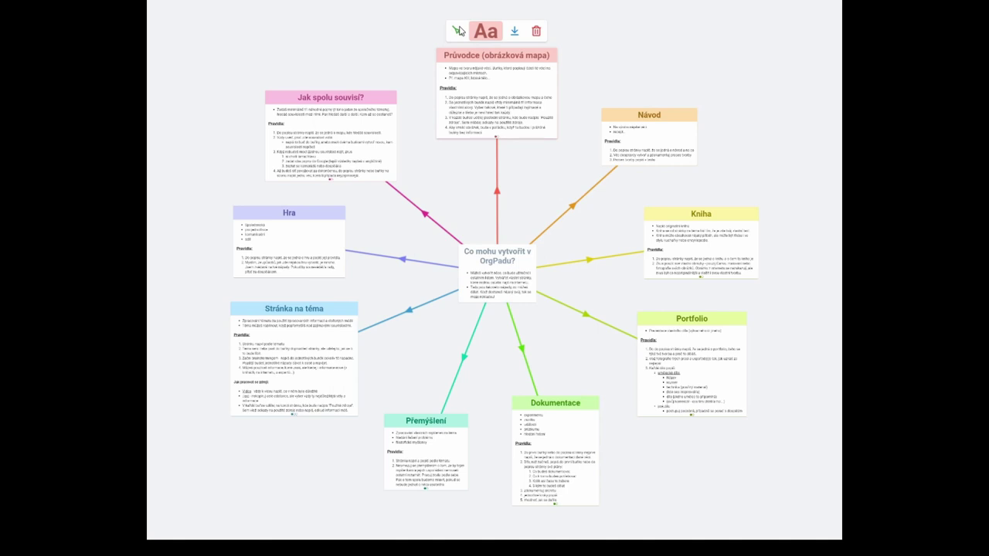
- In the additional print settings, turn off "Záhlaví a zápatí" and cancel printing
key(ctrl+p)
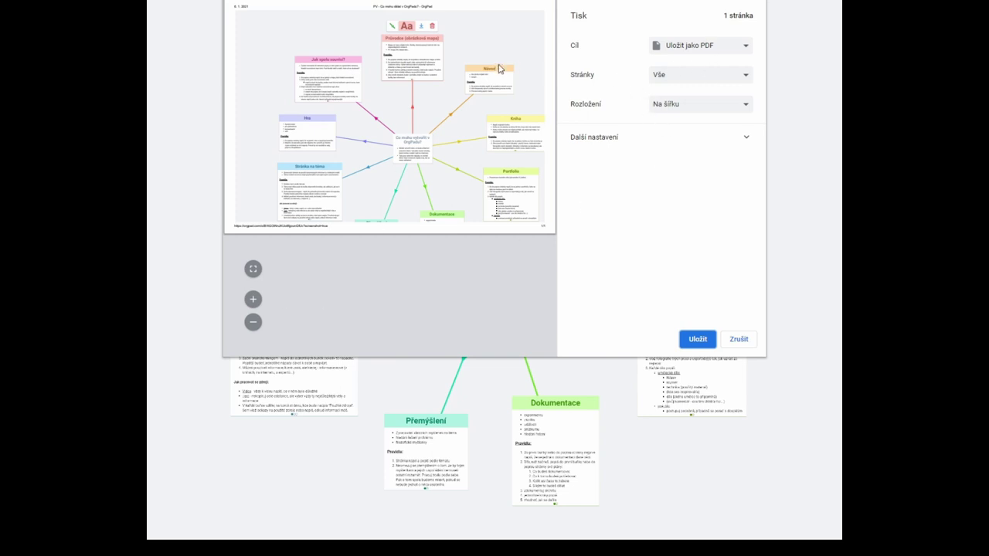
click(733, 137)
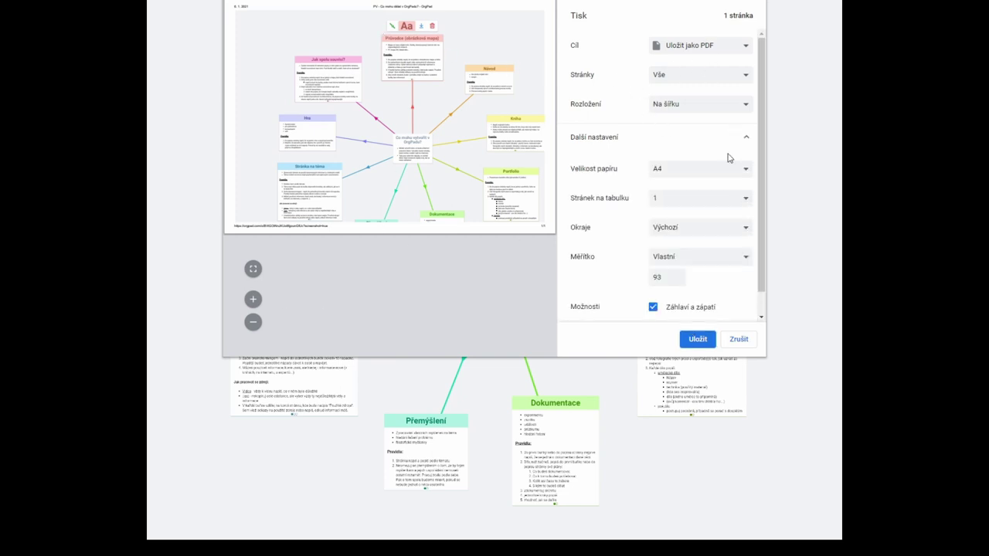
scroll(702, 255, down, 1)
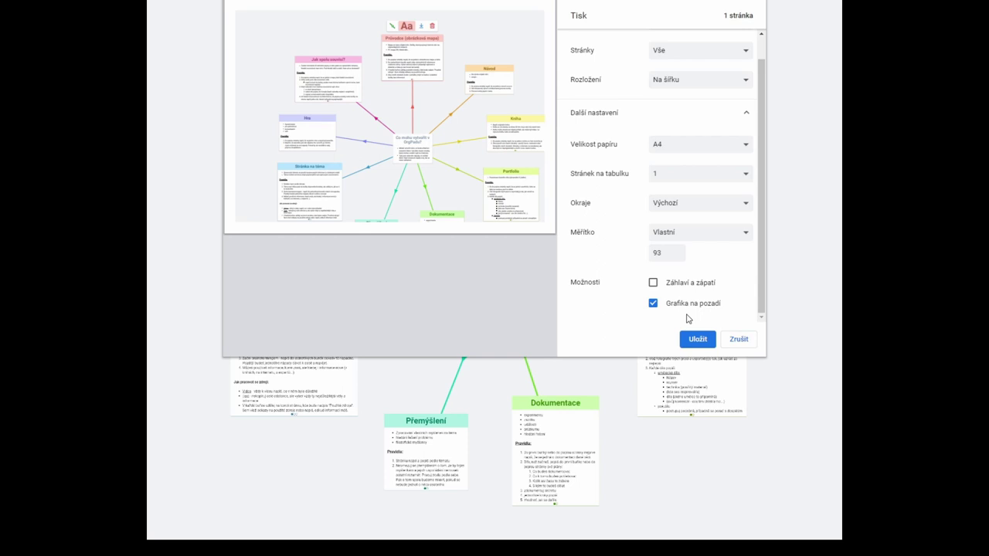
click(726, 340)
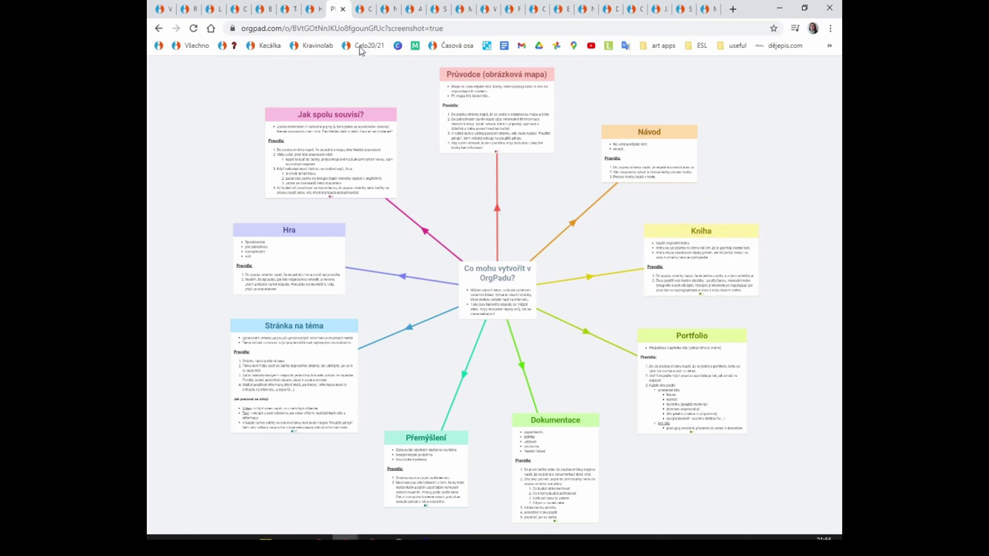
- Switch to the "C - Smát se" orgpage and look over its word map and surrounding pictures
click(360, 9)
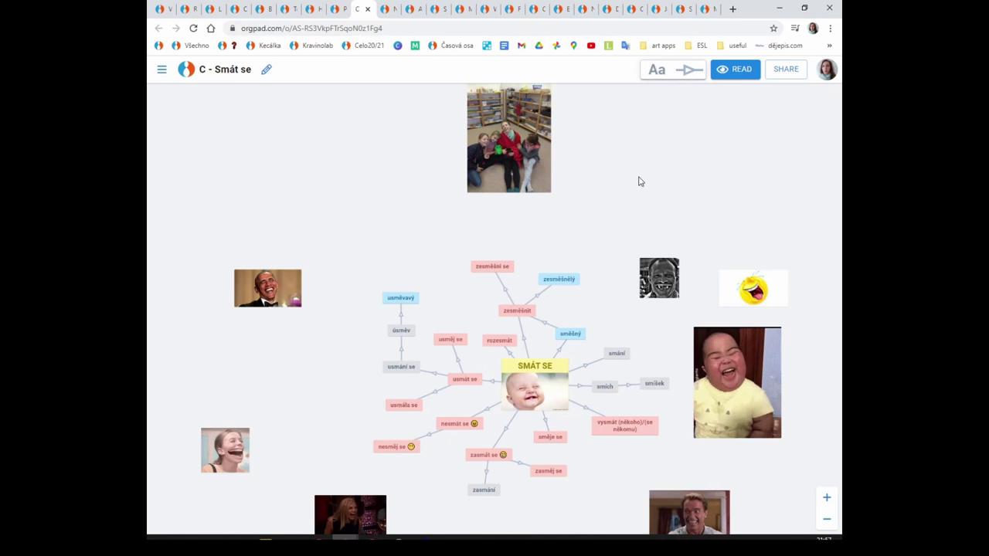
scroll(704, 161, down, 2)
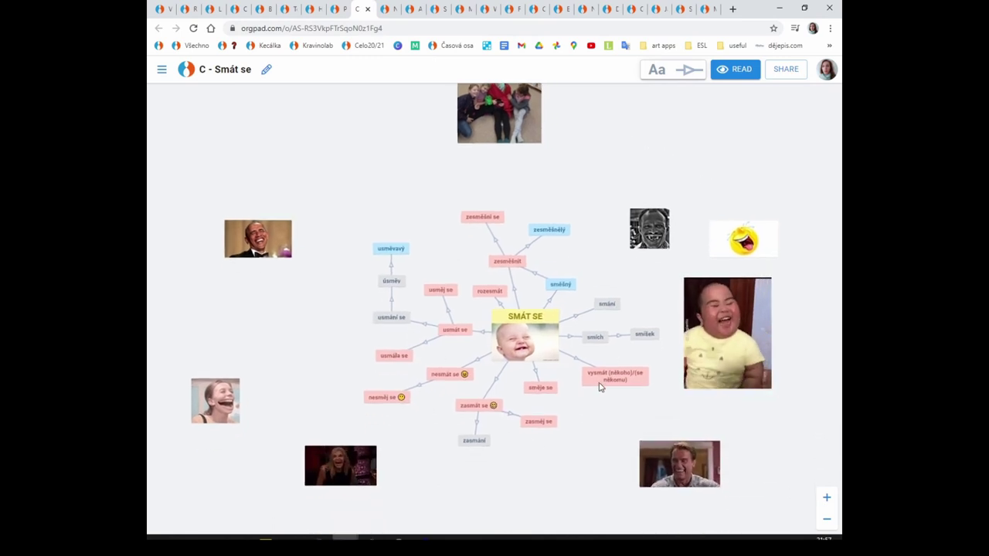
scroll(600, 386, down, 3)
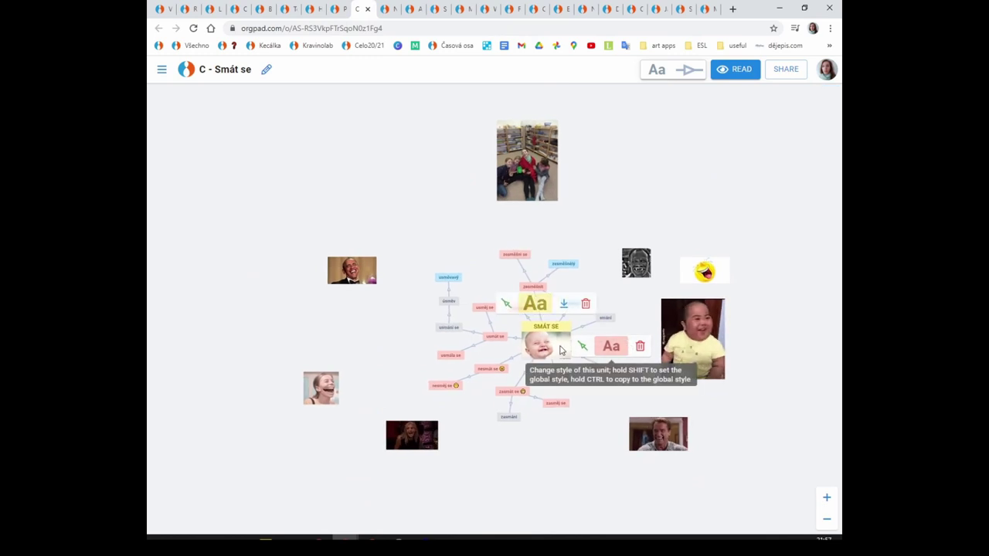
scroll(572, 347, up, 3)
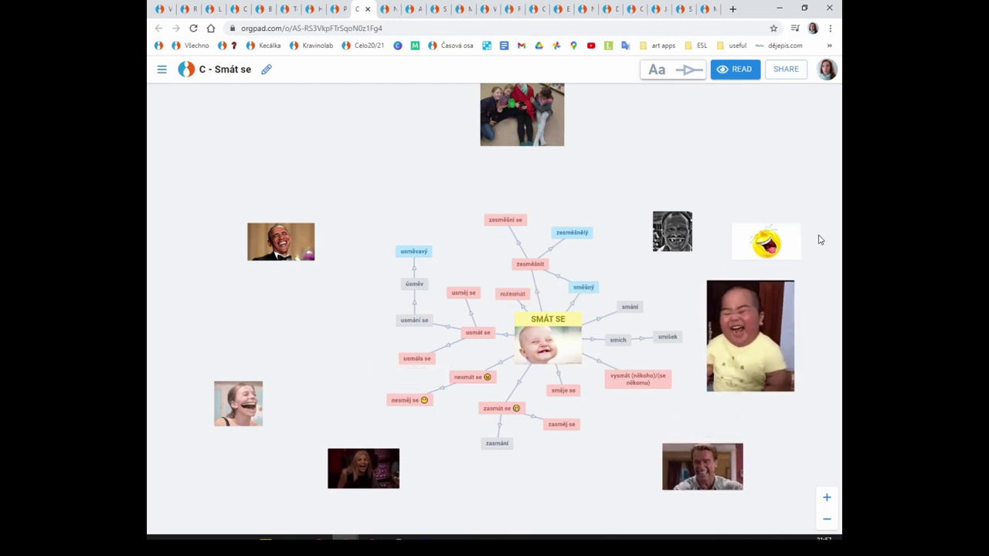
- Switch to the "Nonsense phrases B" orgpage and shift the "cleaning" and "a" cells slightly to the left
click(388, 11)
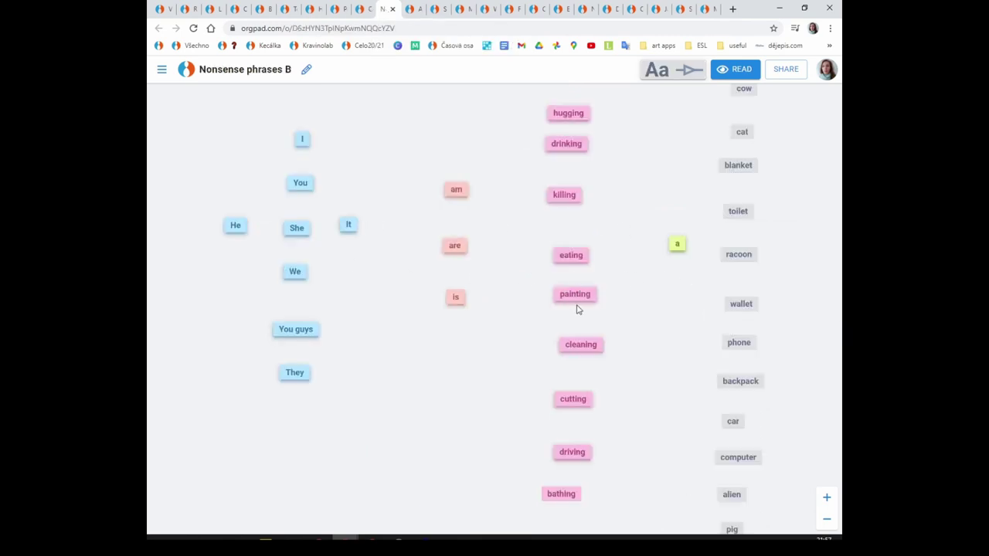
drag(579, 352, 569, 353)
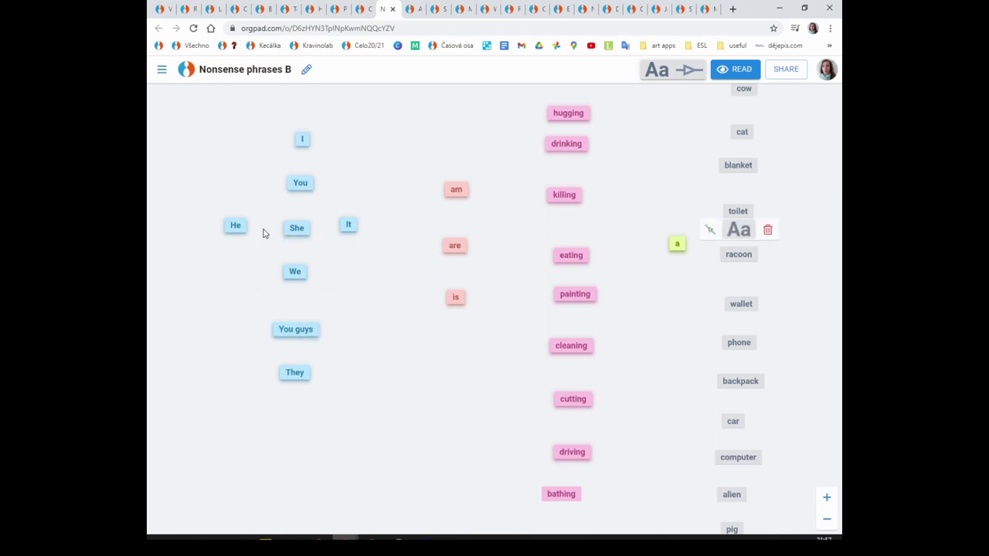
drag(681, 249, 675, 248)
- Expand and collapse the "eating" cell, and nudge the "cleaning" cell slightly to the left
click(573, 256)
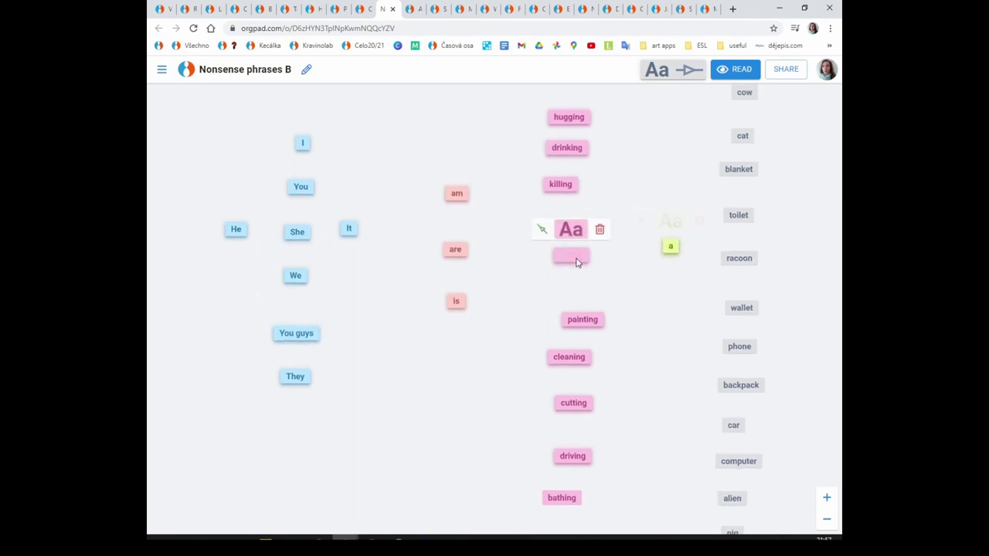
text(jedici)
click(654, 215)
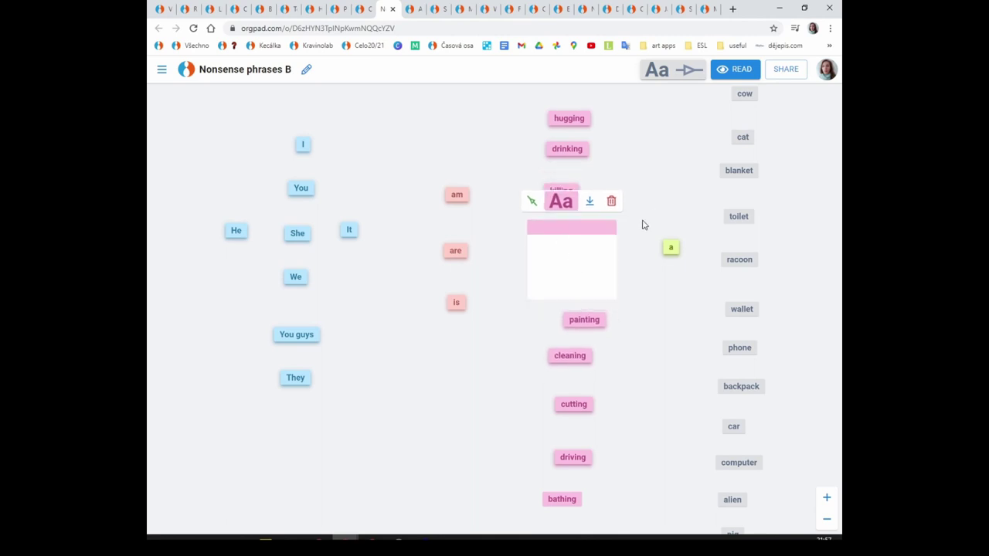
click(590, 227)
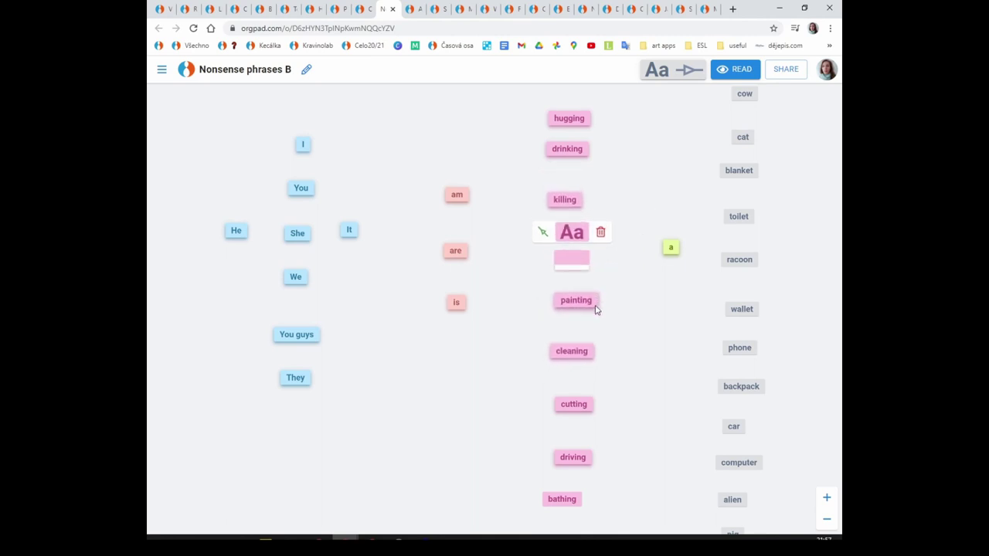
drag(636, 342, 613, 322)
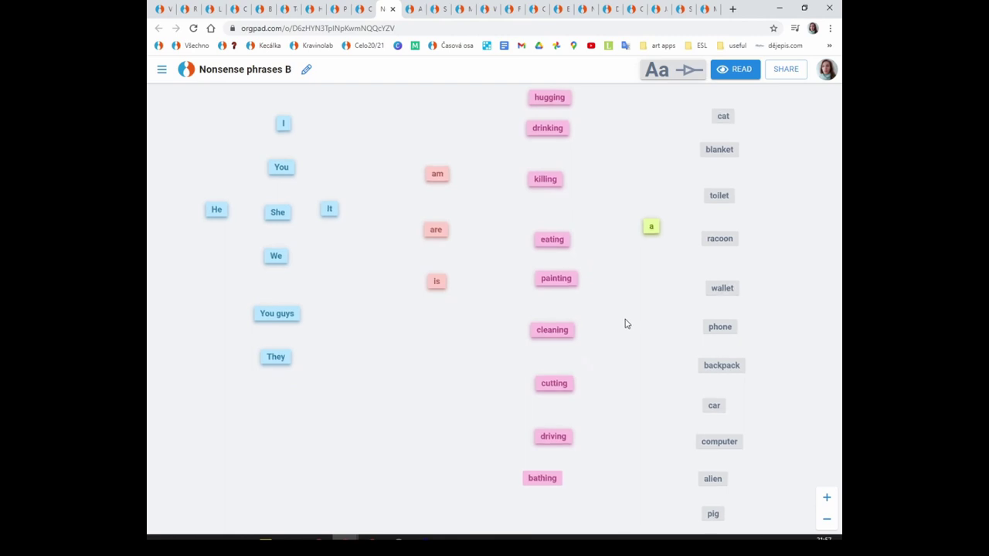
mouse_move(539, 337)
mouse_down()
mouse_move(448, 368)
mouse_move(406, 353)
mouse_move(537, 336)
mouse_up()
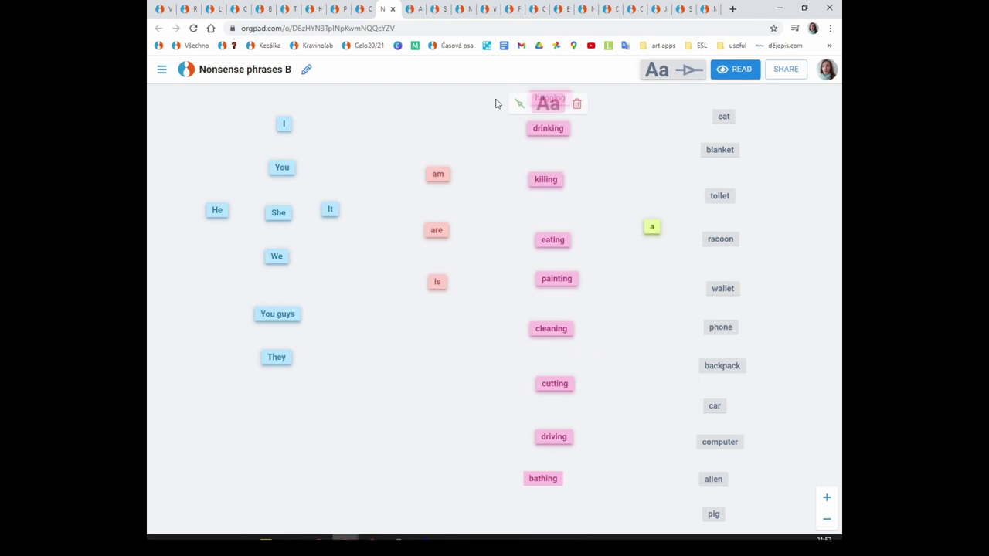
- Switch to the "Activities" orgpage and examine the red "I like" map up close and in the overview
key(ctrl+Tab)
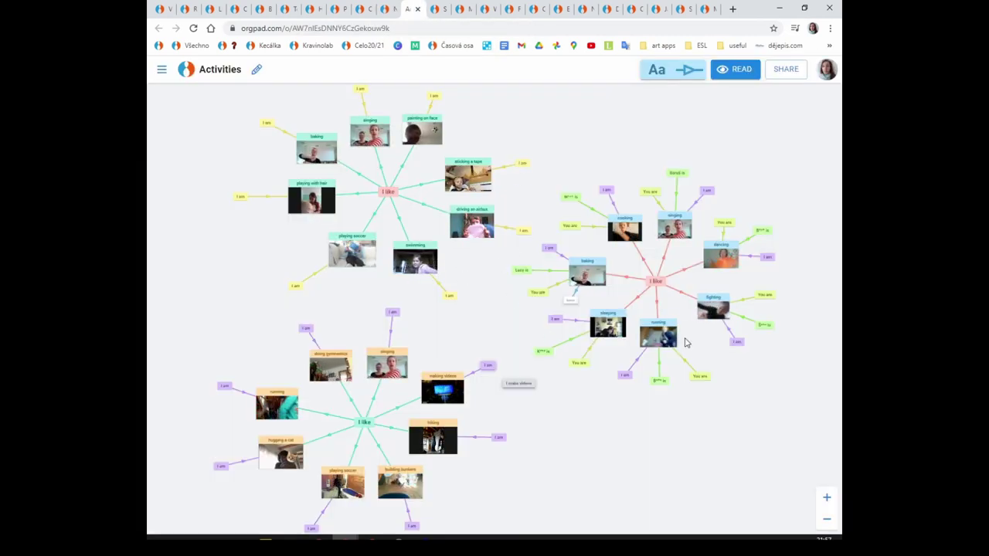
scroll(788, 247, up, 5)
scroll(695, 340, down, 4)
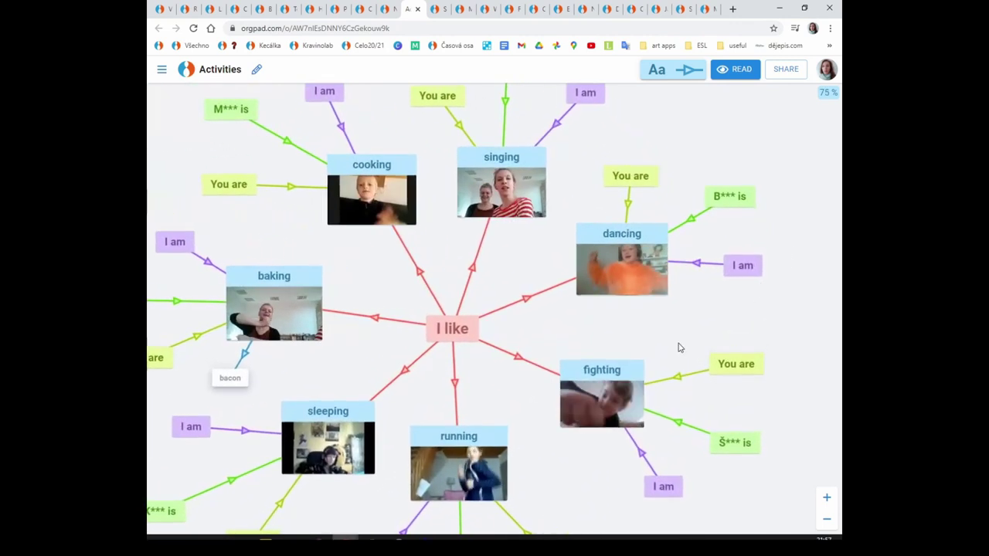
scroll(564, 339, up, 3)
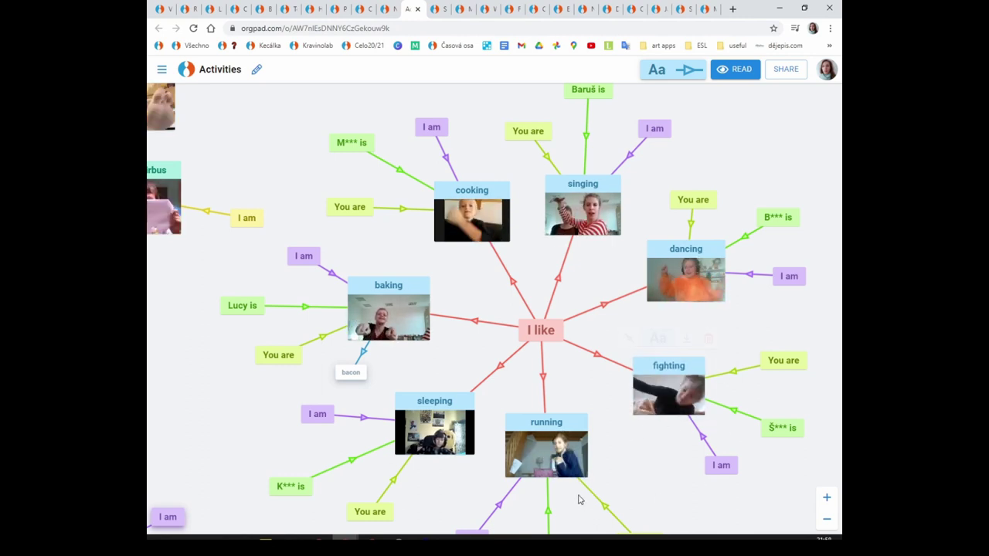
scroll(619, 417, down, 5)
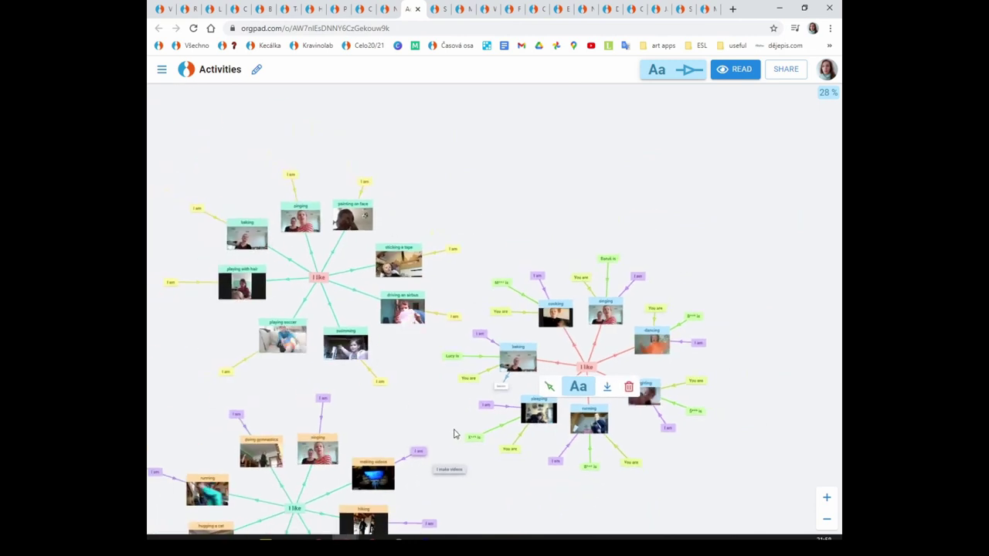
scroll(528, 383, up, 2)
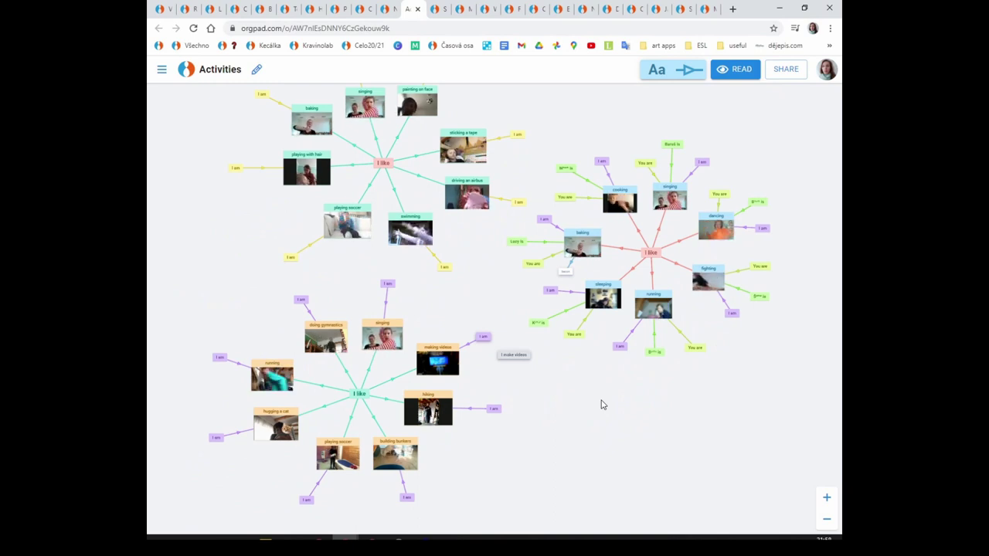
- Launch Screen Record from the FormatFactory programs, try its capture area selection, and close the recorder
key(super)
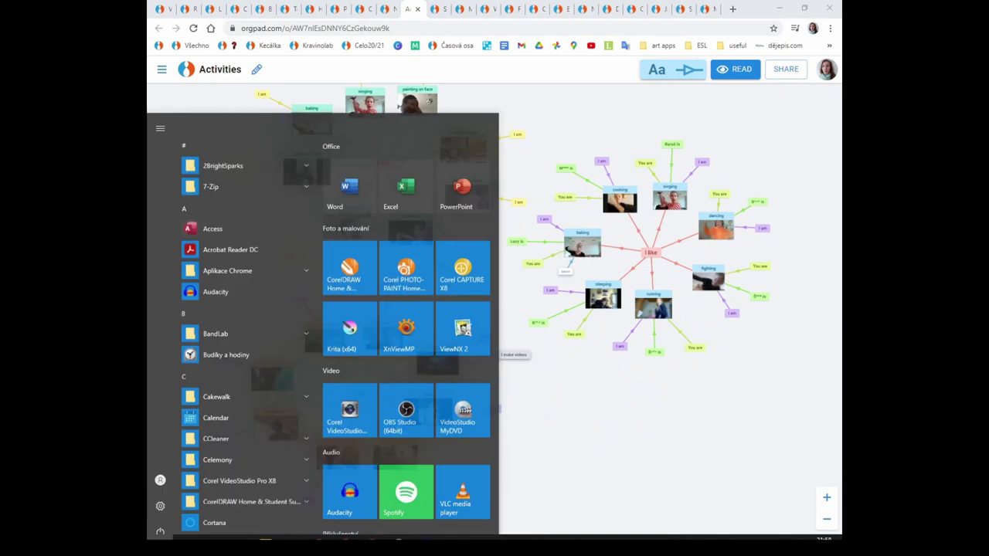
scroll(231, 401, down, 3)
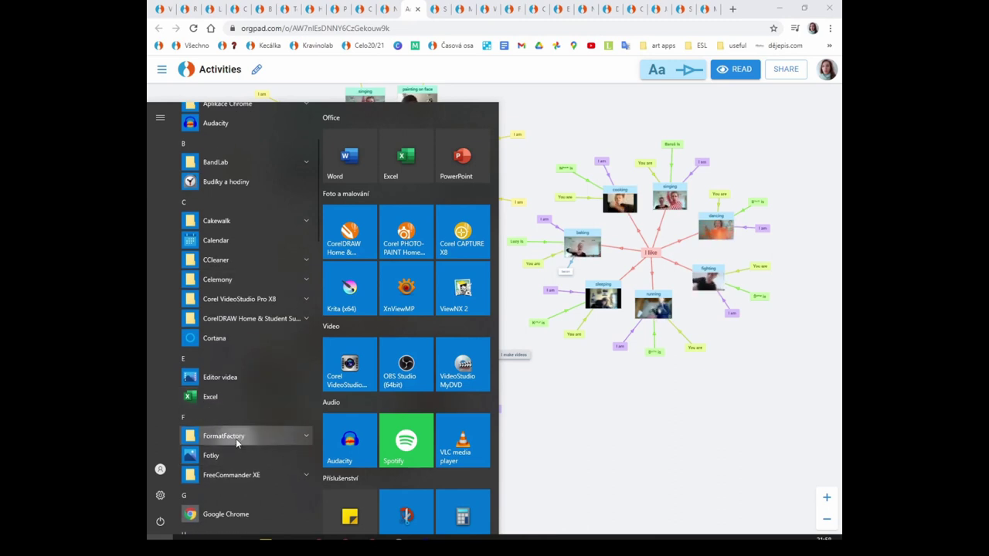
click(239, 437)
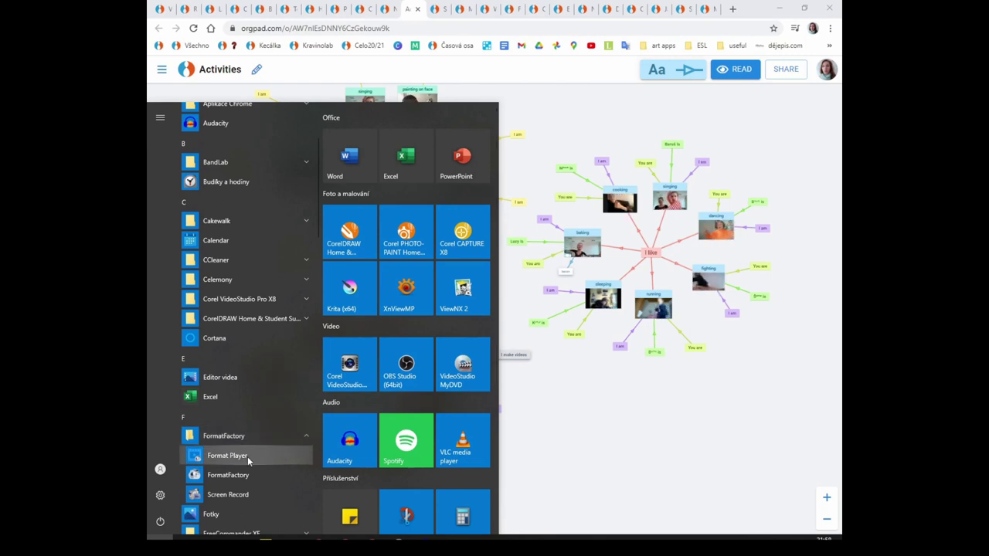
click(229, 496)
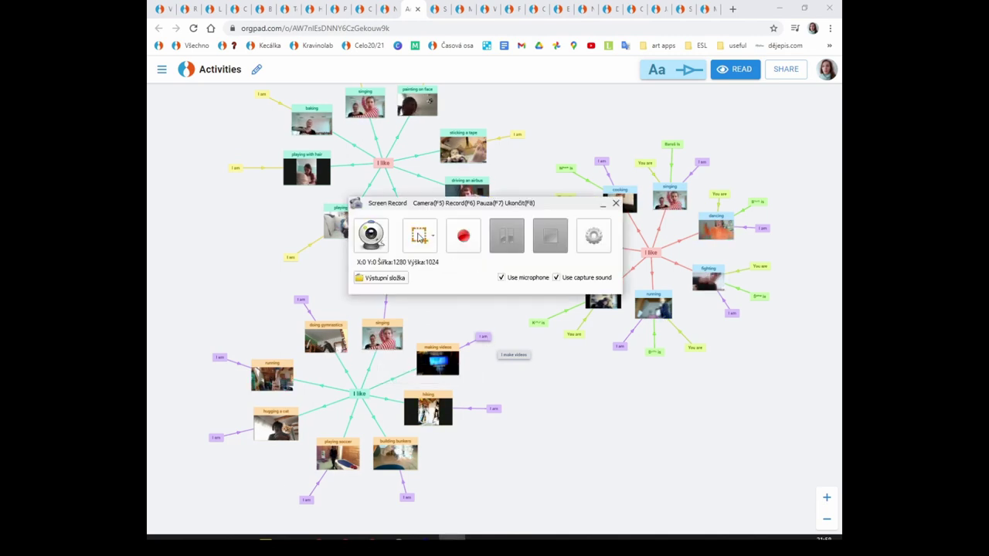
click(431, 236)
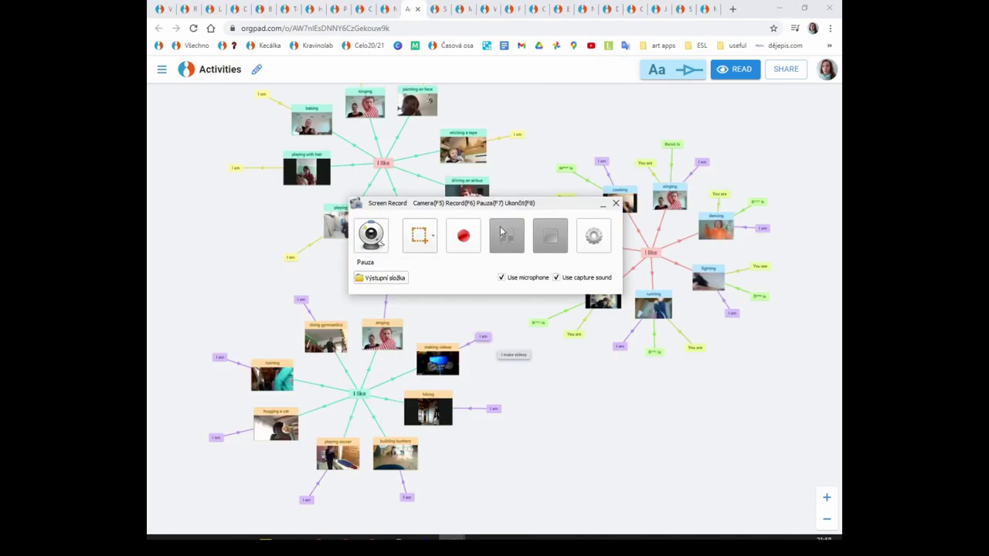
click(615, 203)
click(567, 450)
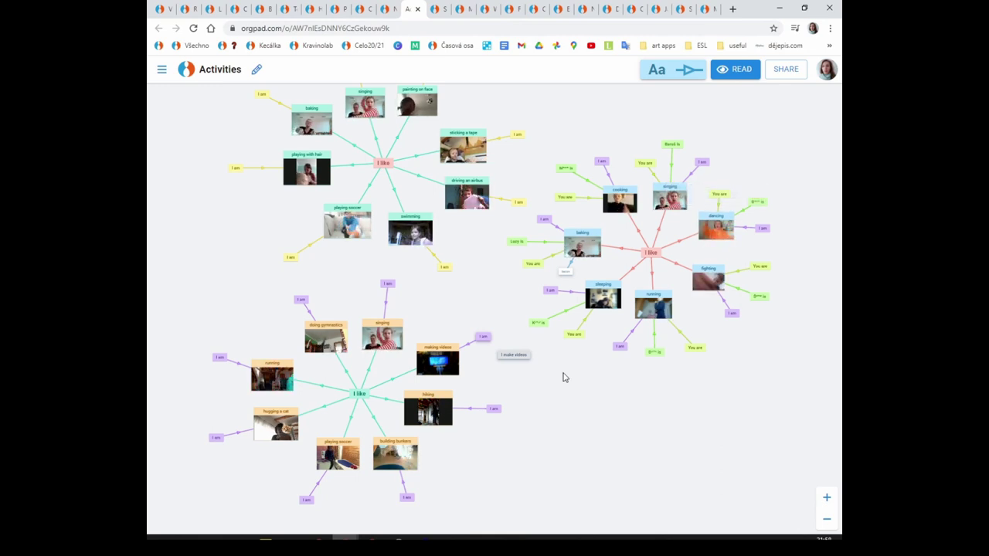
- Switch to the "Simon says A" orgpage, and show and hide the content of the "PAINT" cell
scroll(513, 389, up, 3)
scroll(513, 388, down, 5)
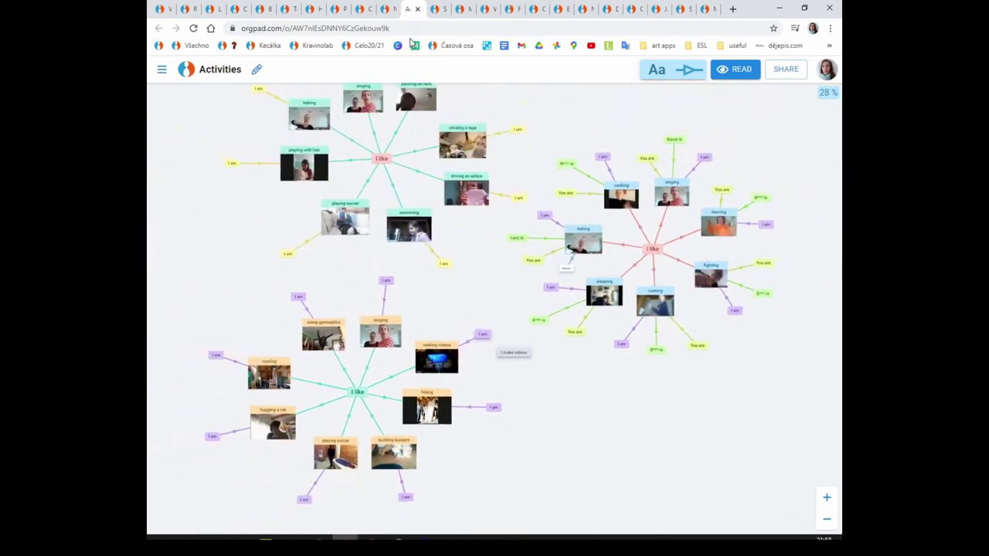
click(436, 11)
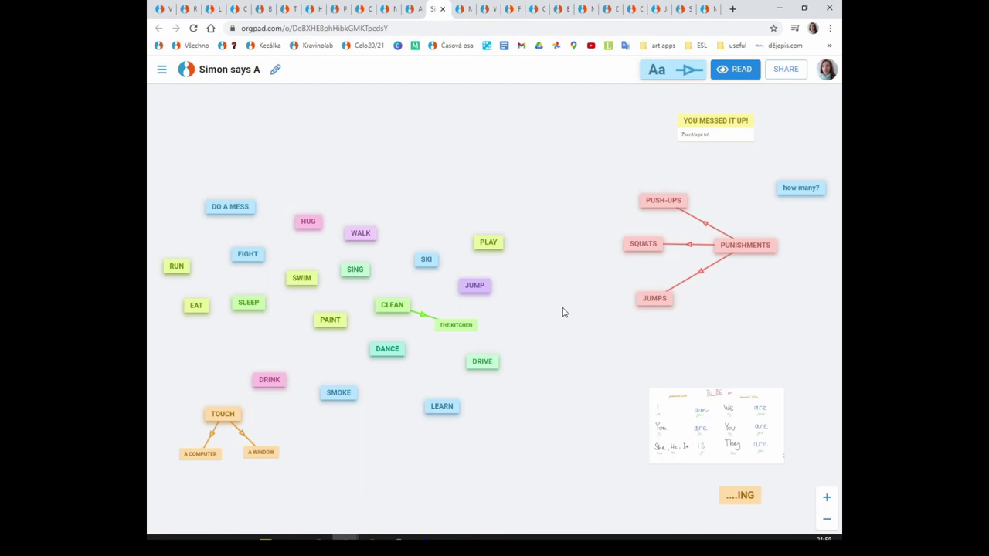
click(442, 10)
click(433, 13)
click(327, 325)
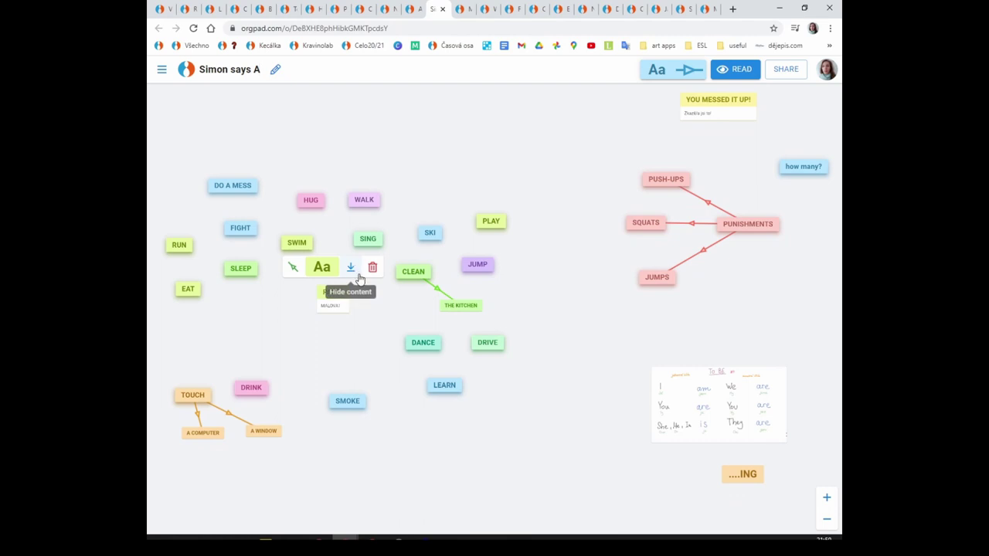
click(352, 272)
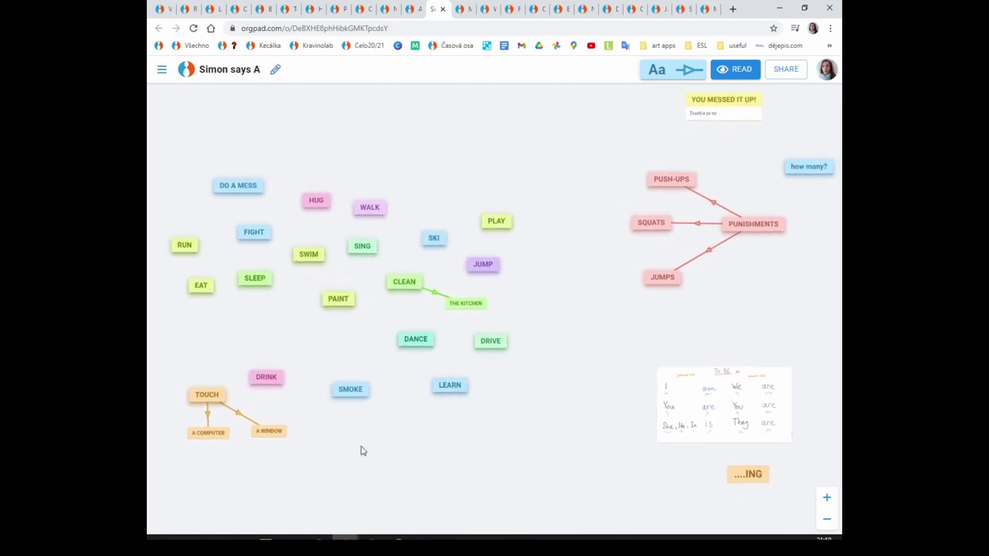
- Move the "SMOKE" cell up towards "PAINT", and examine the handwritten "TO BE" table up close
drag(347, 395, 342, 354)
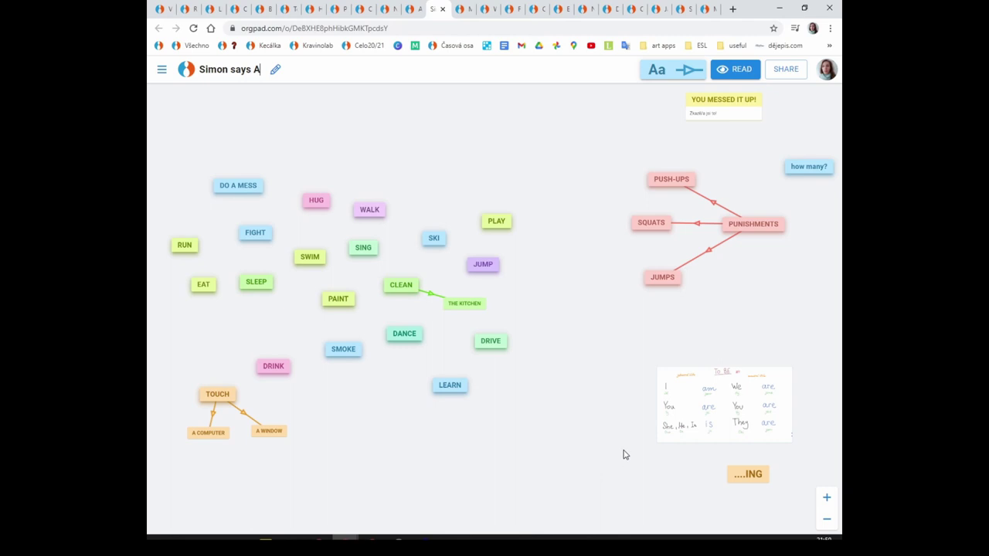
scroll(624, 455, up, 3)
scroll(528, 474, right, 5)
scroll(618, 415, up, 3)
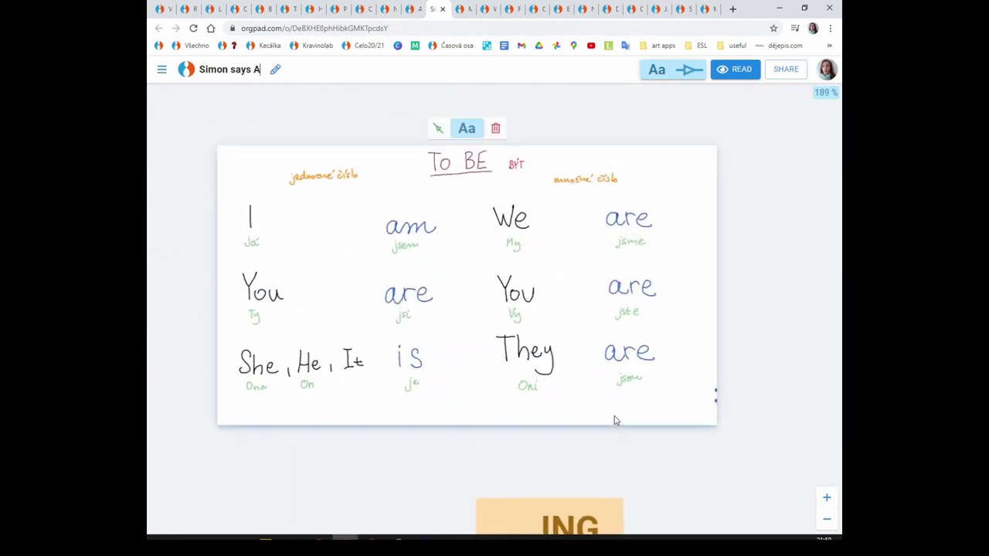
scroll(616, 420, up, 1)
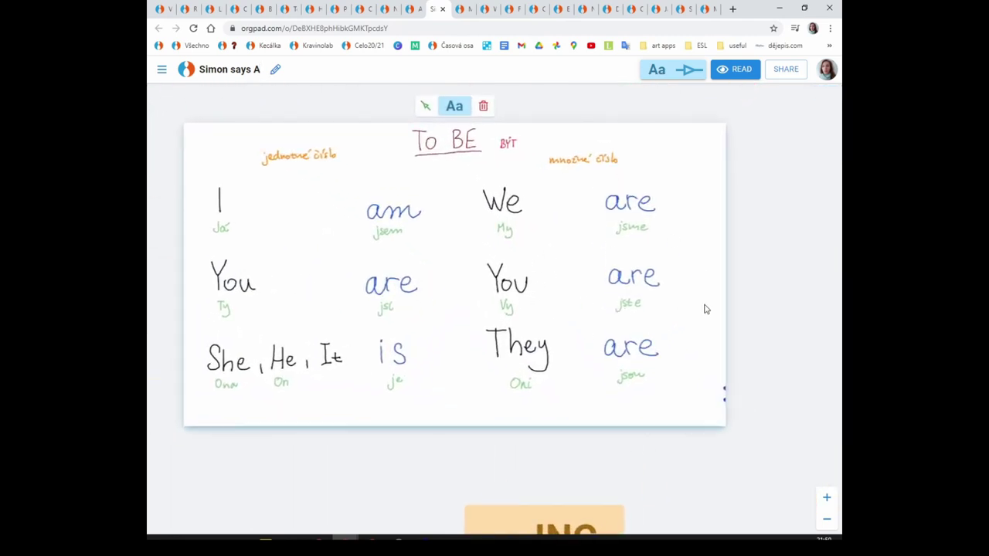
scroll(736, 253, down, 6)
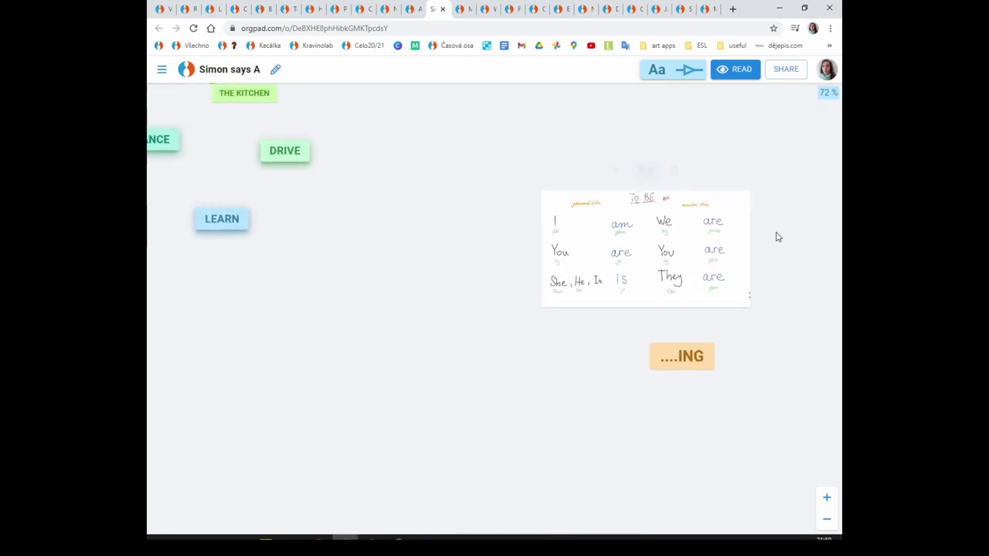
scroll(551, 377, up, 2)
click(692, 364)
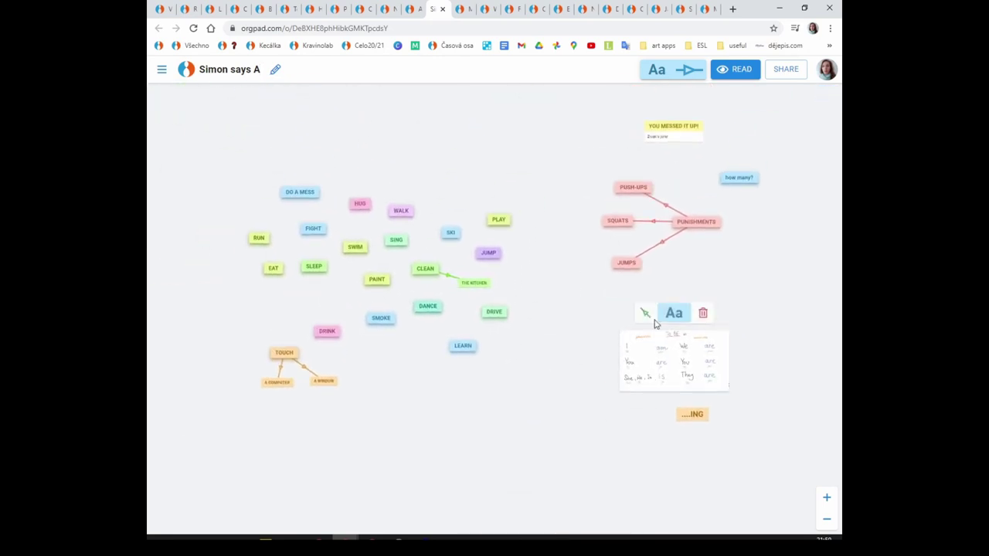
- Select the group of verb cells together and move it away from the "PUNISHMENTS" map
drag(547, 348, 539, 377)
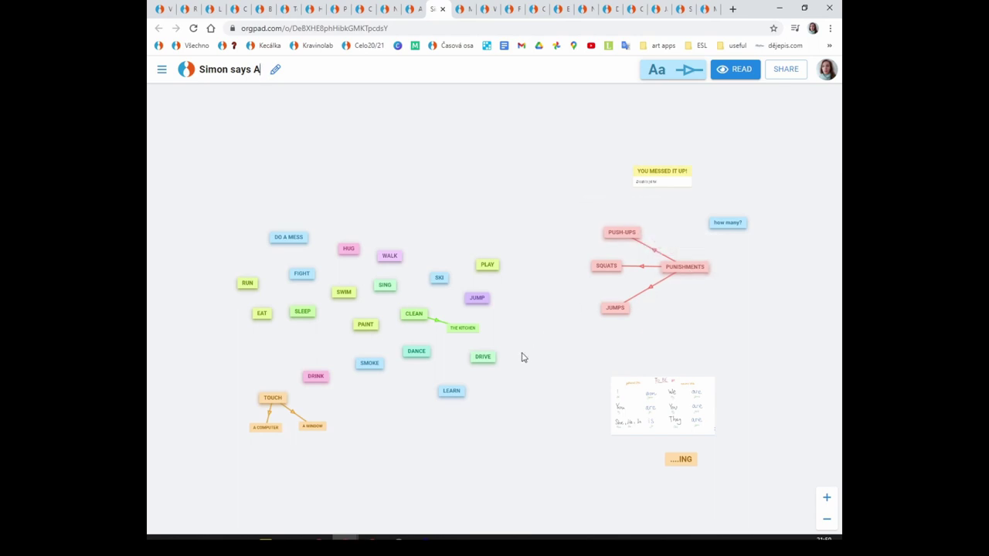
scroll(520, 424, up, 3)
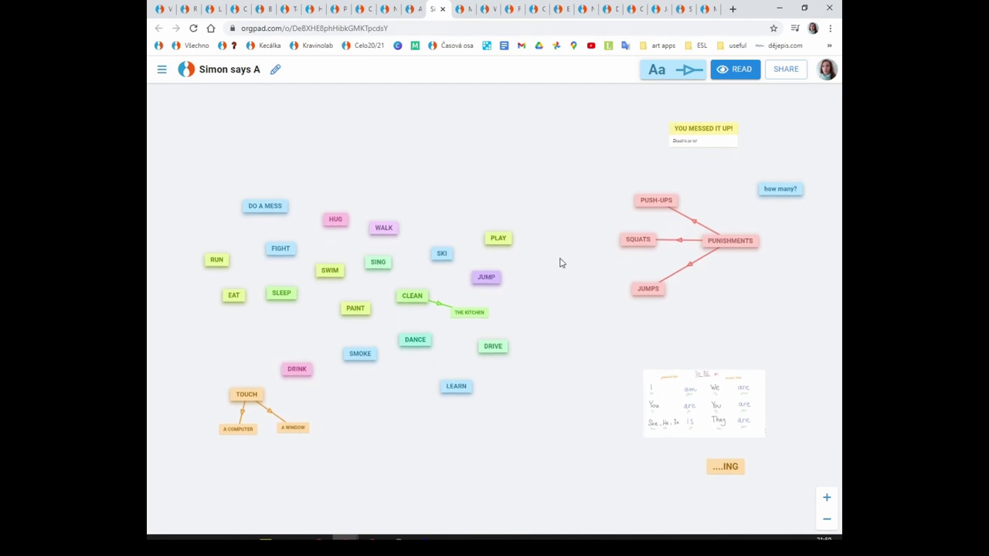
scroll(463, 263, down, 3)
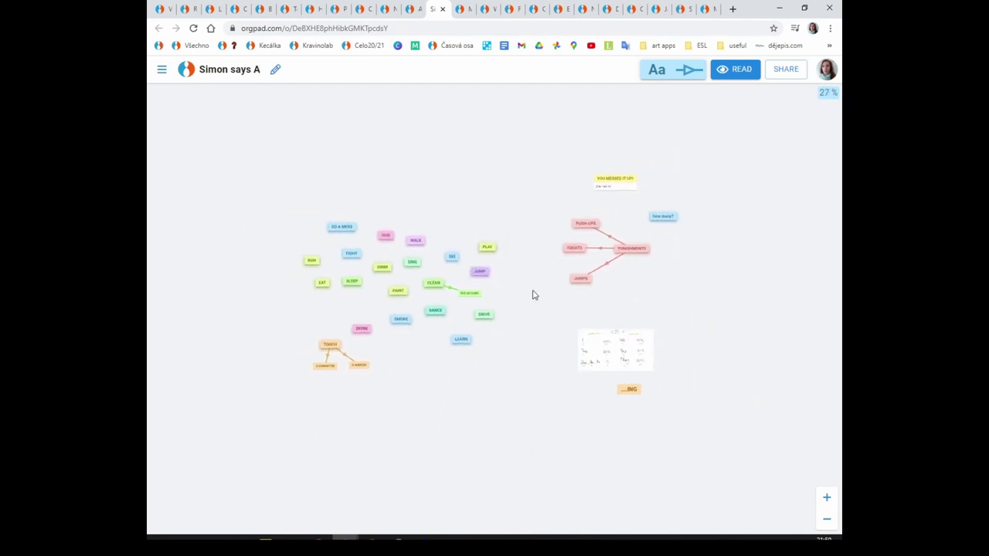
mouse_move(488, 252)
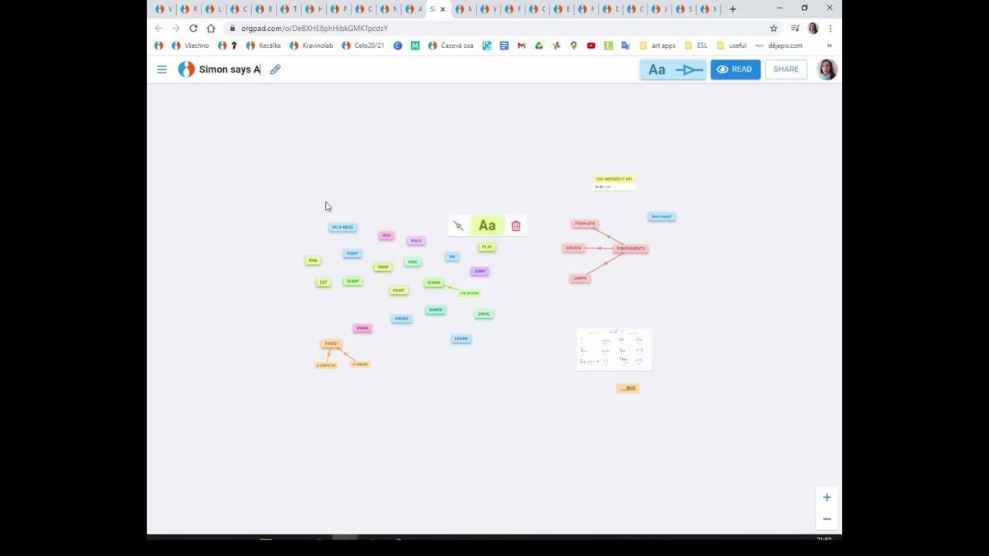
drag(290, 192, 513, 367)
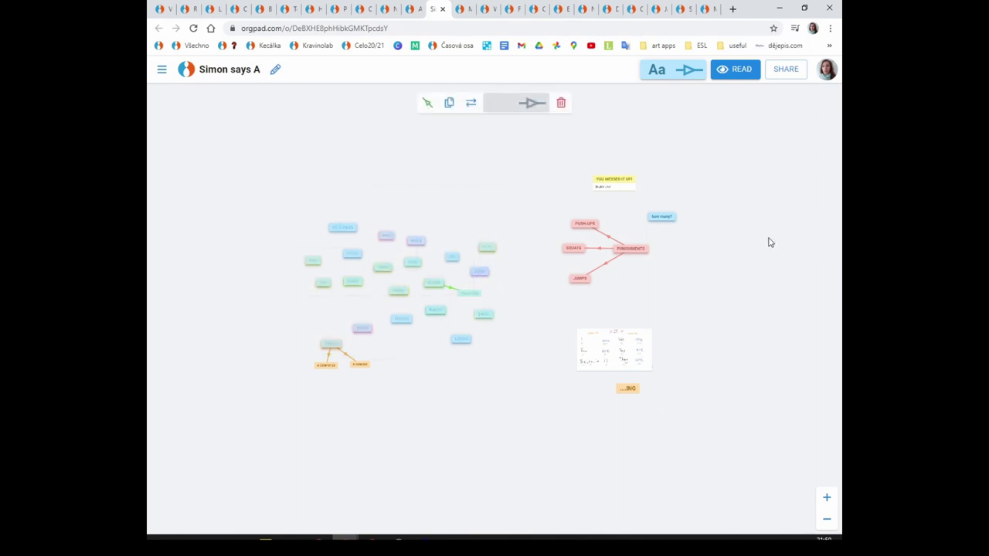
drag(443, 284, 286, 227)
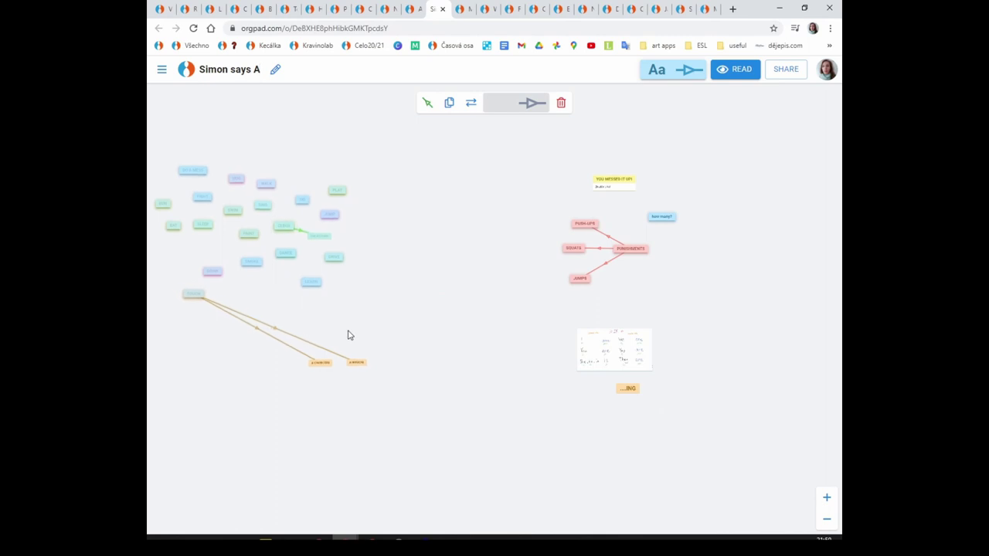
- Pull the "WALK", "PLAY" and "JUMP" cells out of the verb group and place them beside the "PUNISHMENTS" map
scroll(307, 199, up, 3)
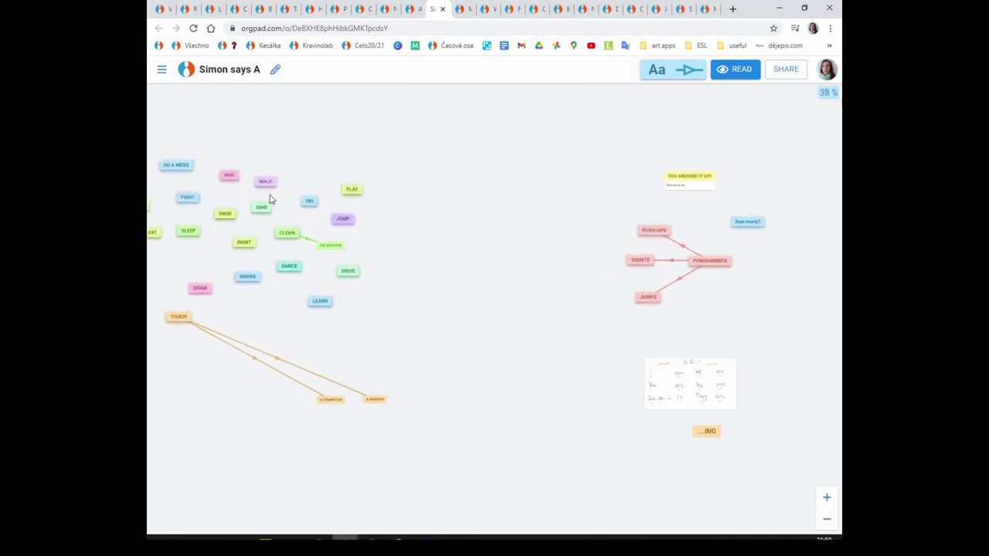
drag(265, 181, 611, 199)
drag(362, 190, 594, 242)
drag(510, 269, 532, 270)
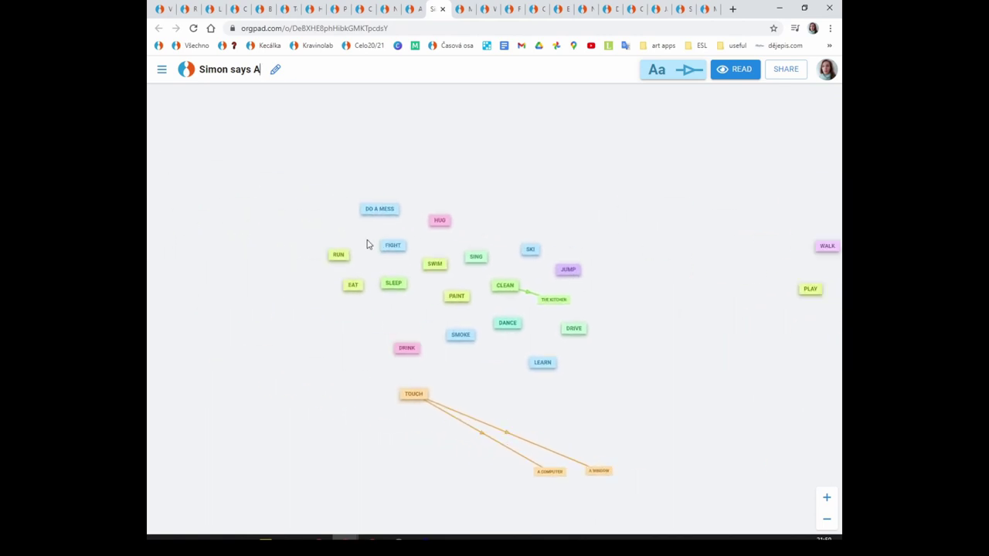
drag(312, 247, 549, 301)
click(378, 312)
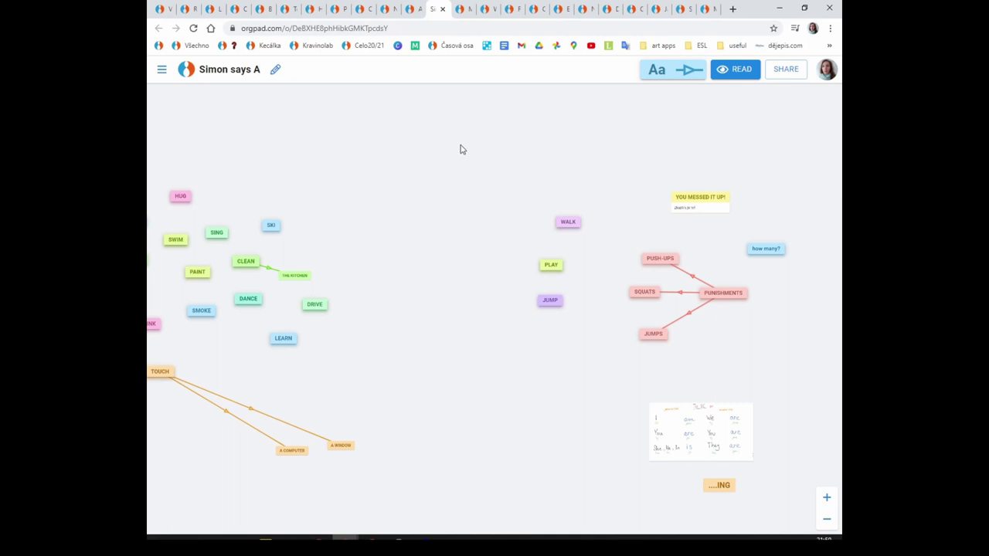
- Switch to the "Merry Christmas! (public)" orgpage and examine its video messages and linked responses up close and in the overview
click(459, 12)
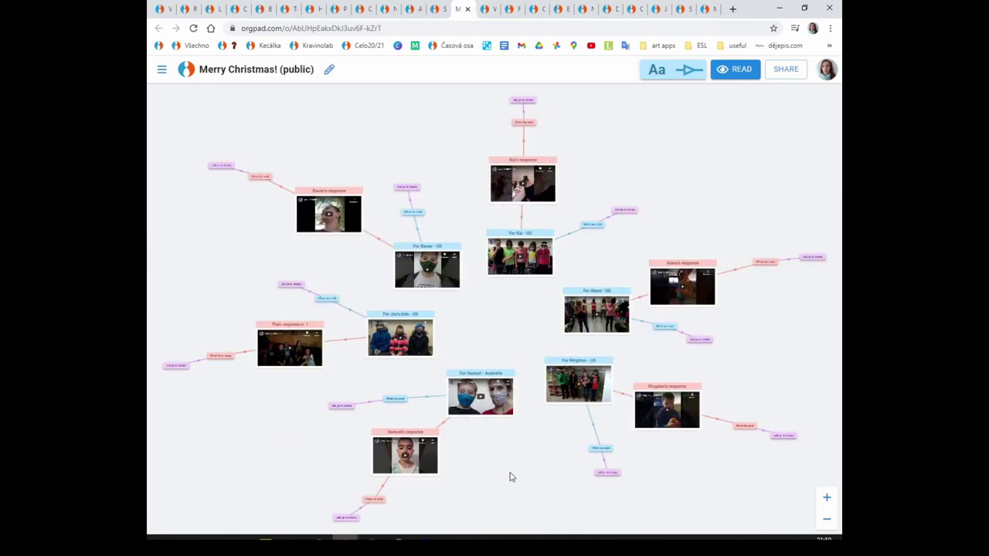
scroll(510, 477, up, 3)
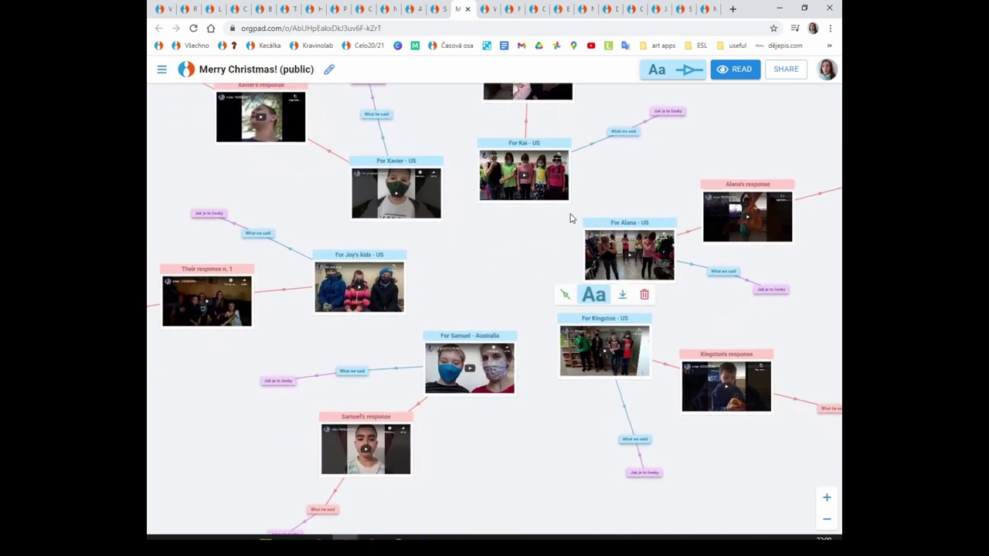
scroll(518, 349, down, 3)
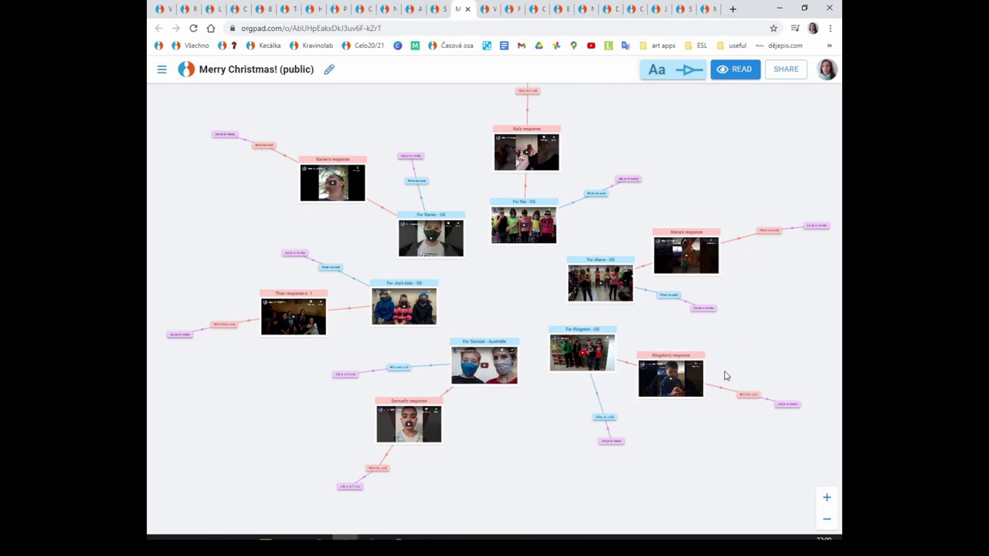
scroll(418, 180, up, 5)
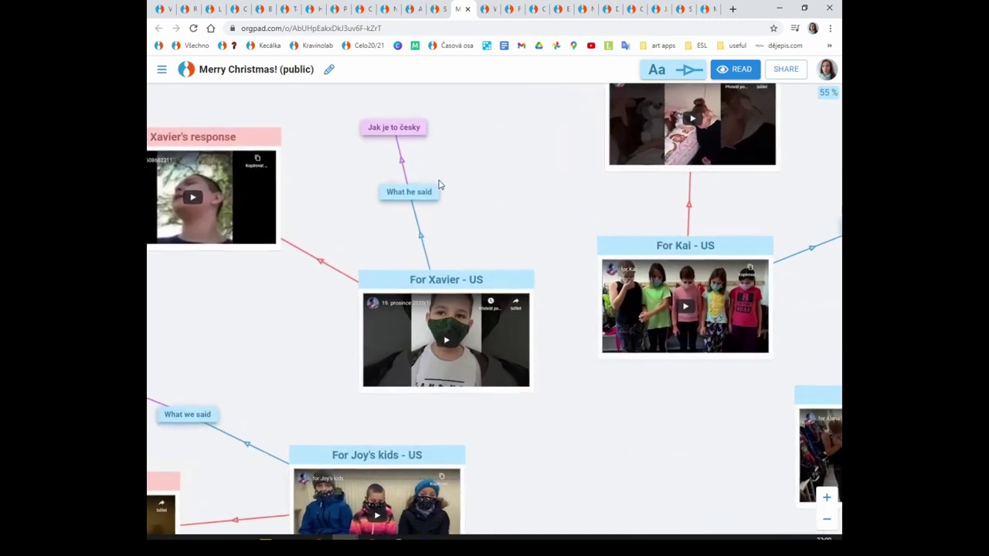
scroll(470, 119, down, 3)
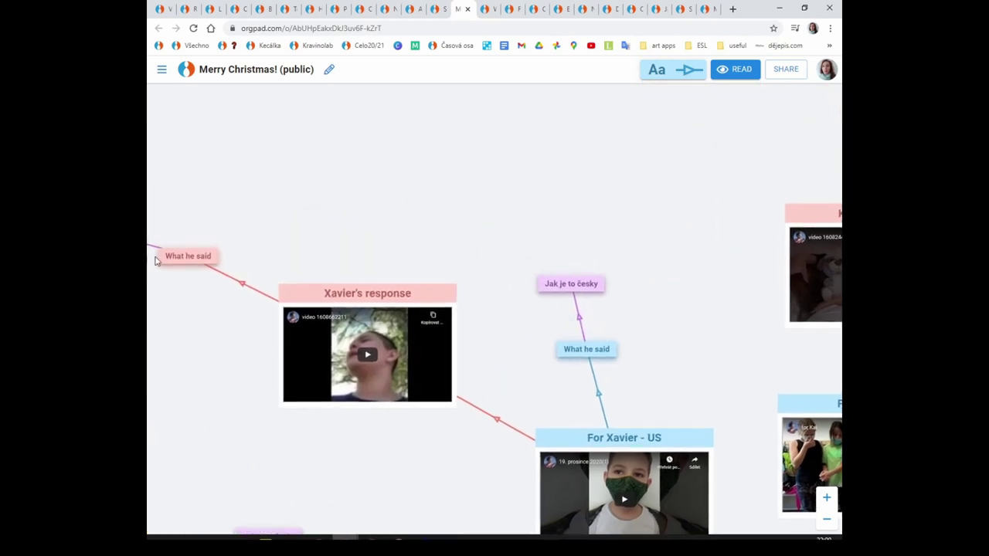
scroll(463, 182, down, 3)
scroll(629, 227, down, 3)
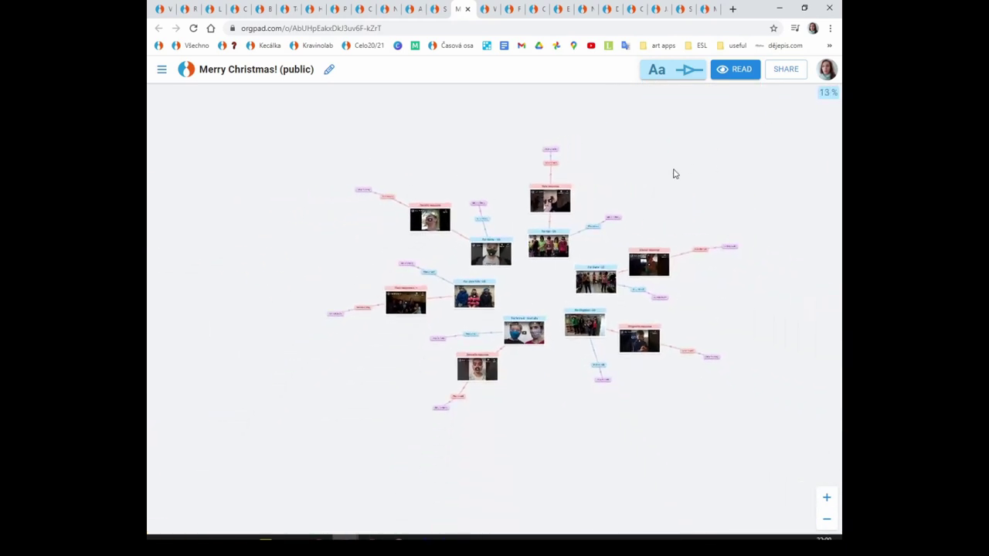
scroll(472, 371, up, 3)
scroll(507, 401, up, 3)
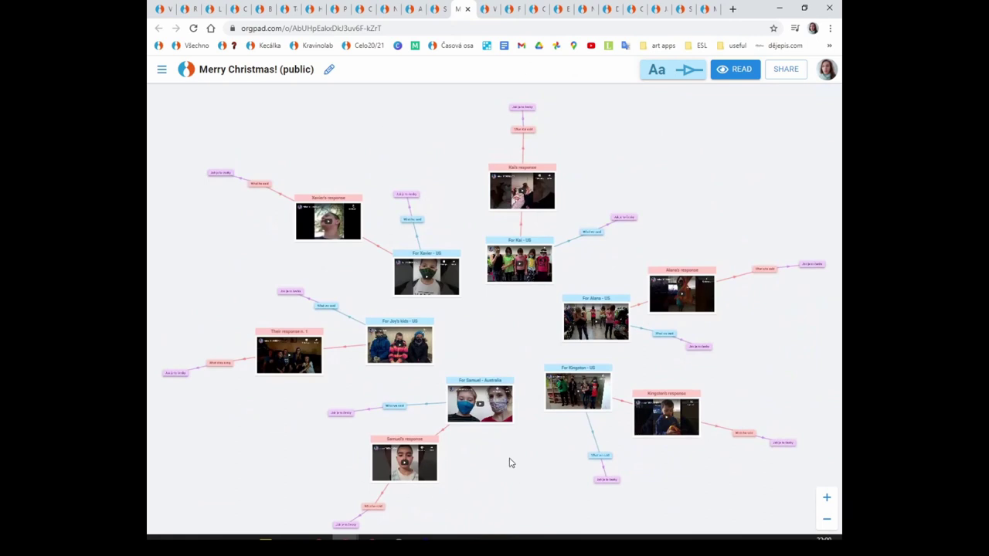
- Switch to the "What do you like? (copy)" orgpage and examine the "I LIKE" picture cards in the overview and up close
click(485, 9)
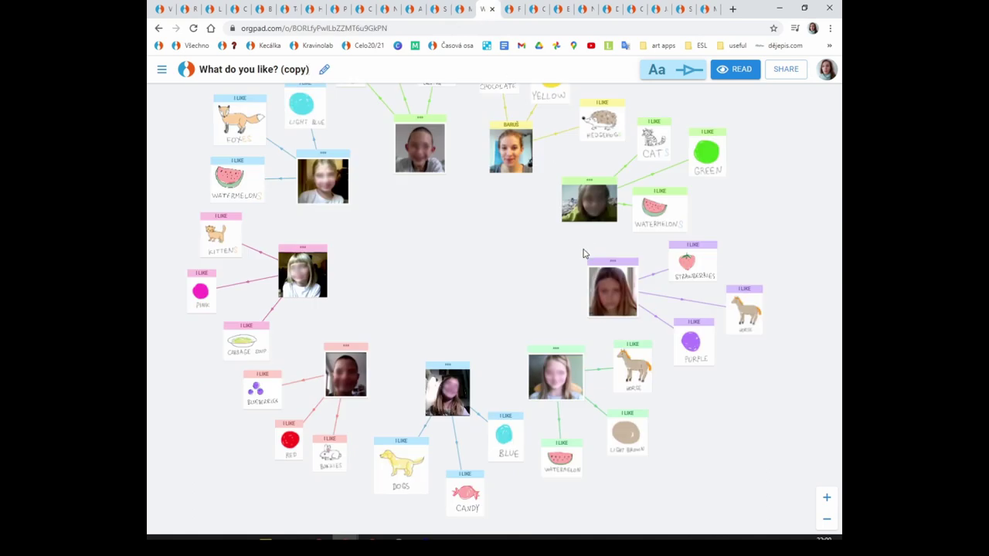
scroll(509, 264, down, 2)
scroll(490, 249, down, 2)
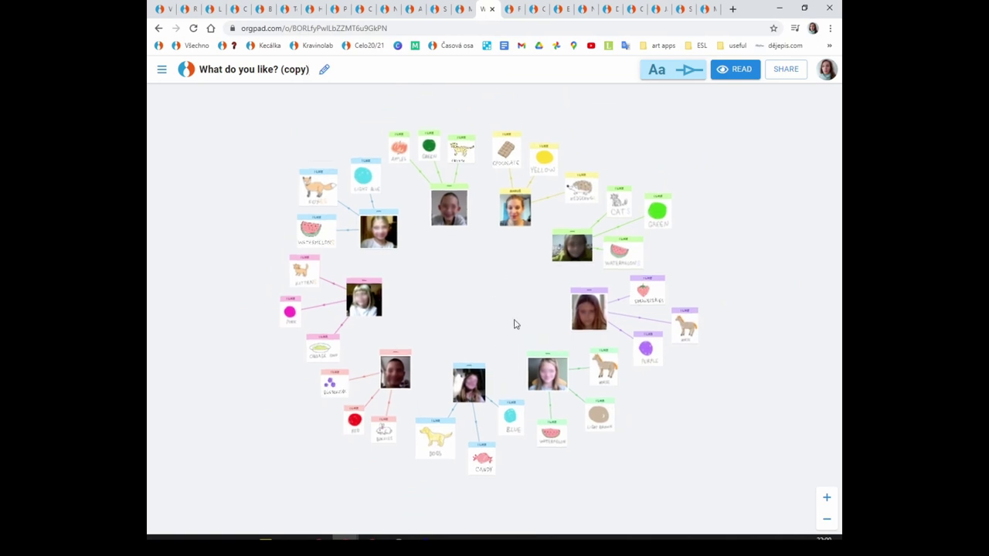
scroll(592, 388, up, 5)
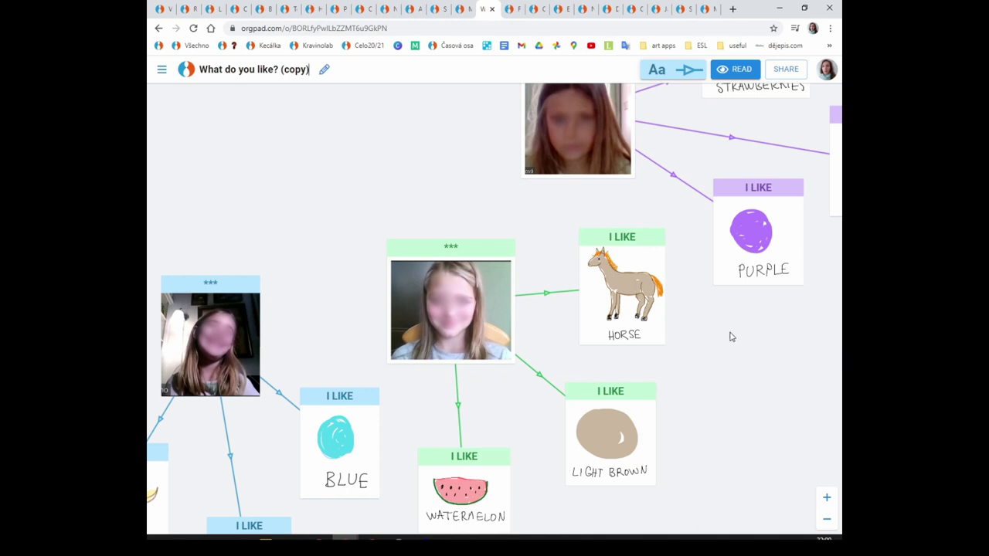
- Capture a screen snip of the green "HORSE" card, paste it as a new cell on the canvas, and delete that cell
key(super+shift+s)
drag(575, 240, 670, 350)
key(ctrl+v)
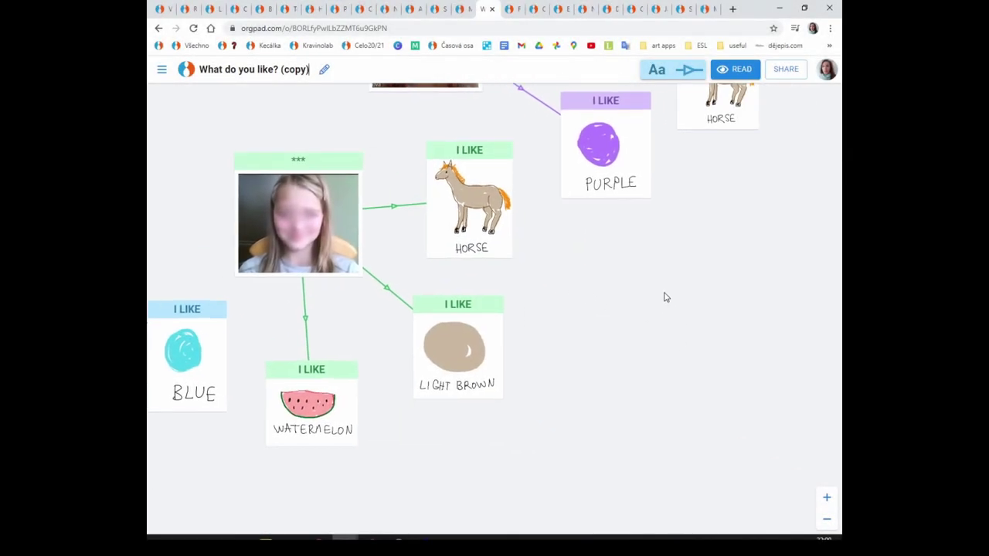
key(ctrl+v)
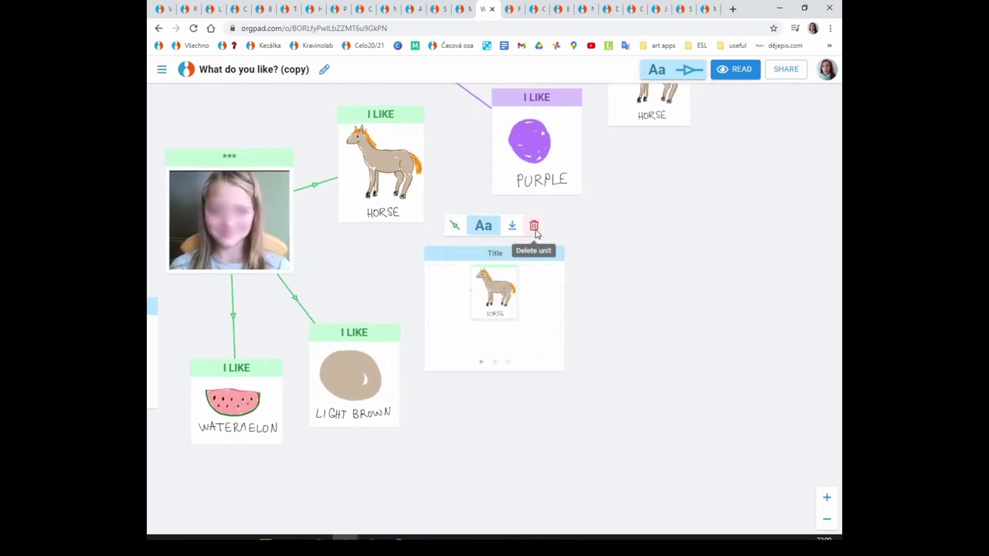
click(533, 225)
- Move the green "HORSE" card slightly down, closer to the "LIGHT BROWN" card
scroll(641, 421, down, 3)
scroll(628, 404, down, 1)
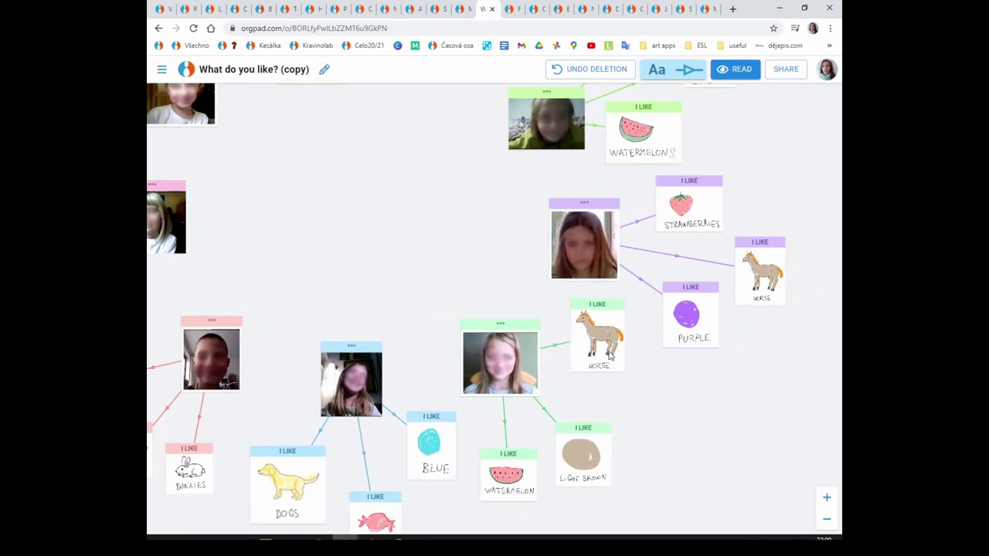
drag(601, 340, 611, 363)
drag(695, 444, 689, 400)
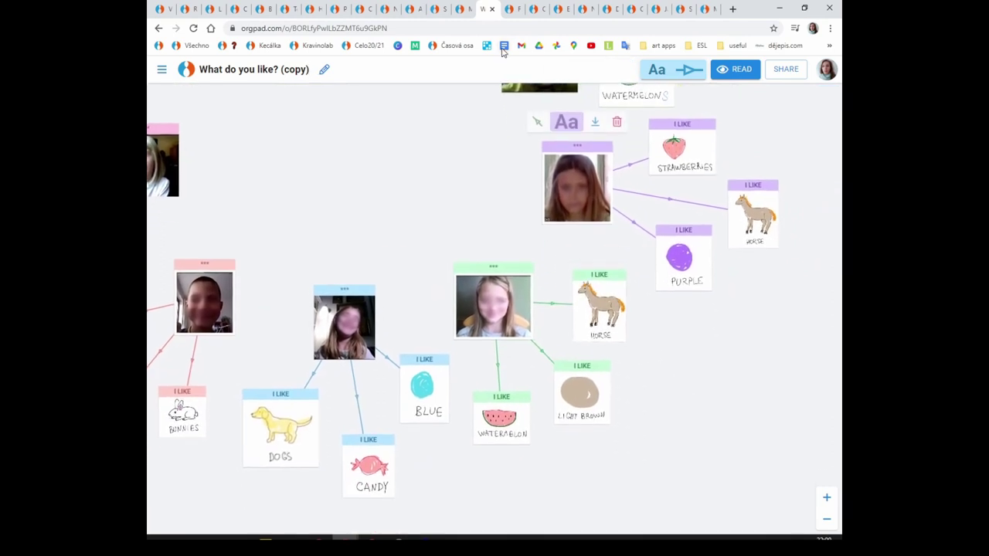
- Switch to the "FOOD for non-readers" orgpage and play the video in cell 1
click(511, 9)
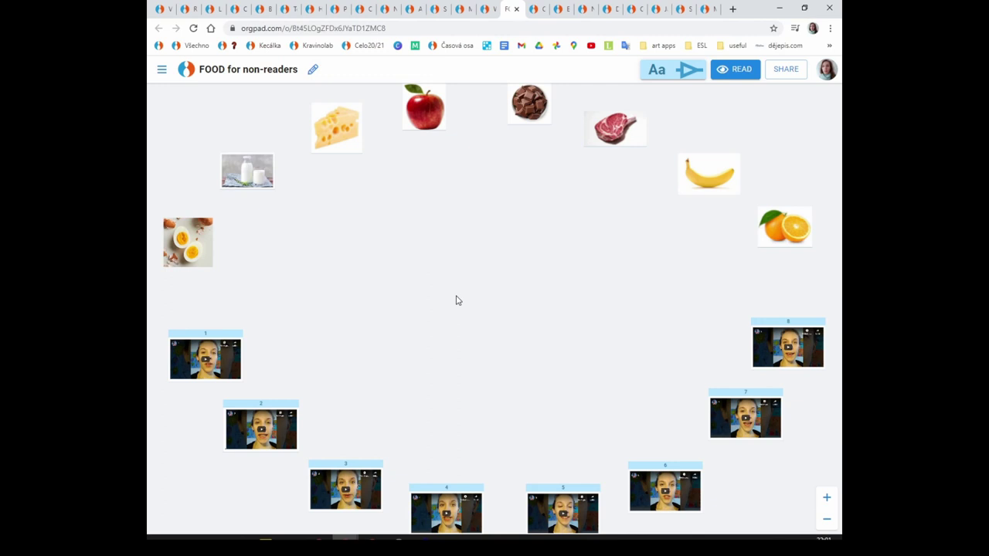
mouse_move(205, 362)
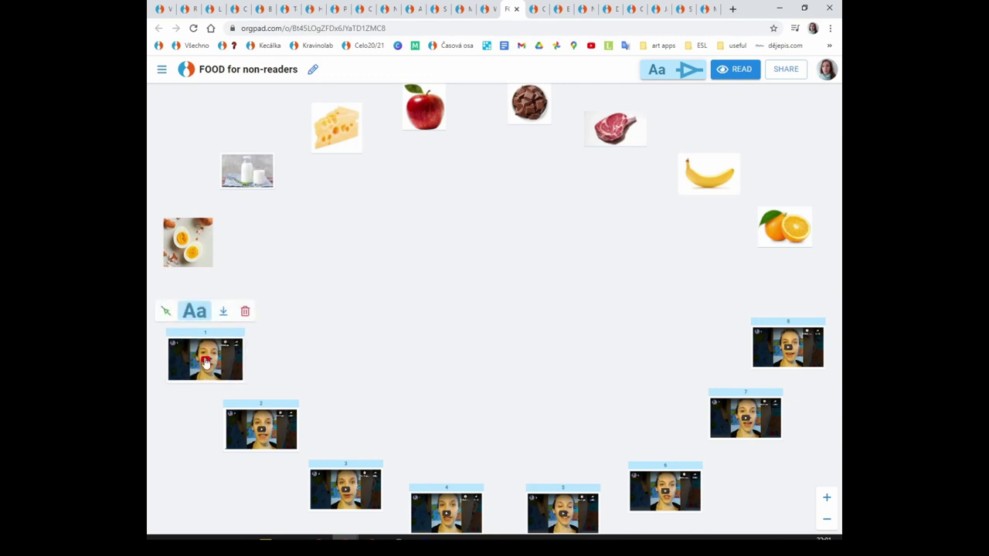
click(206, 361)
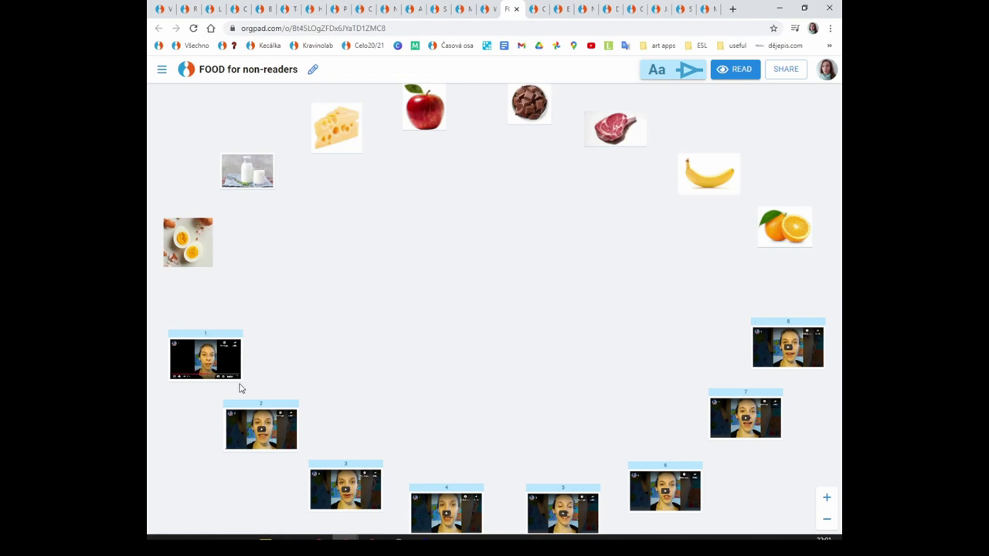
- Connect video cell 1 to the milk picture with a link
mouse_move(202, 340)
drag(165, 310, 246, 176)
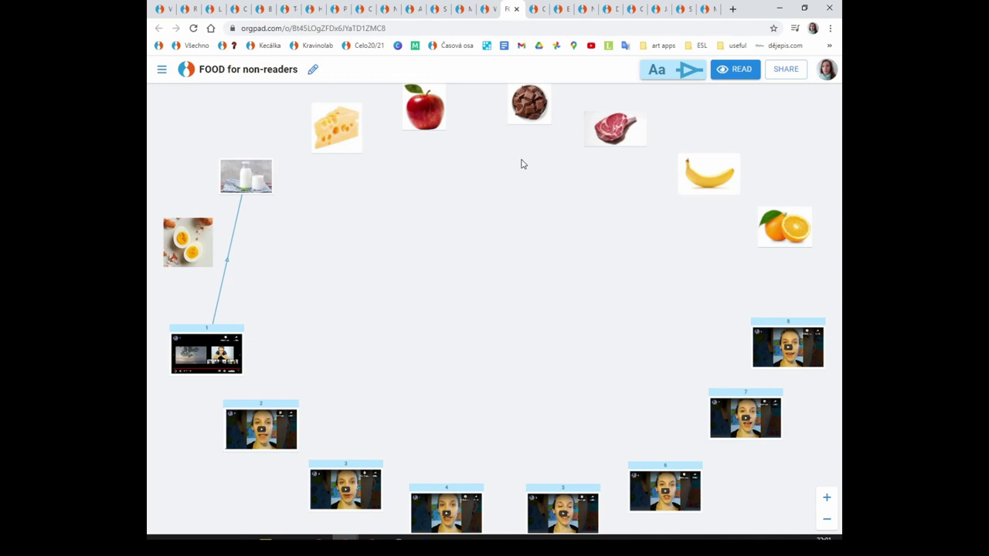
- Switch to the "Christmas for non-readers" orgpage, open one numbered video cell, and view the PDF materials in the green beginners' cell
click(531, 14)
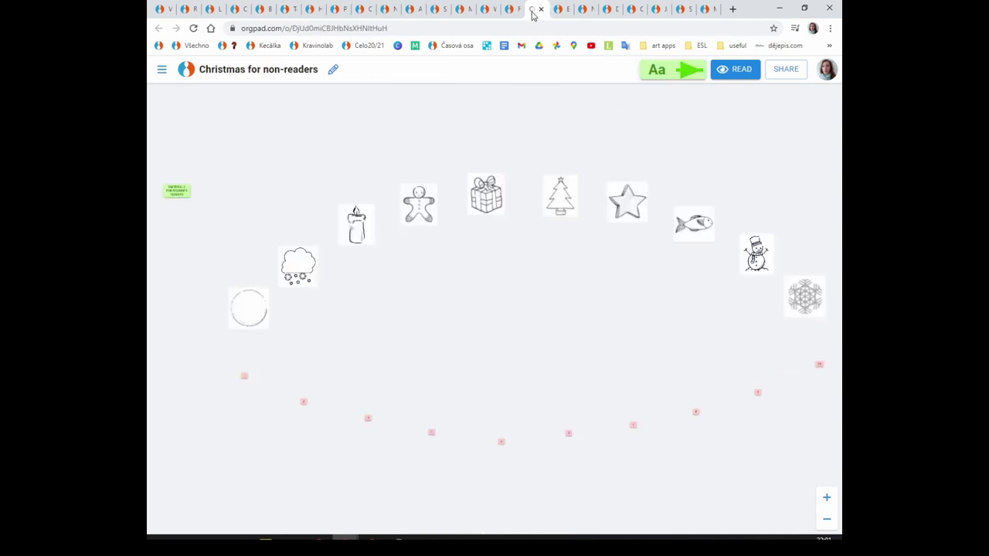
click(501, 444)
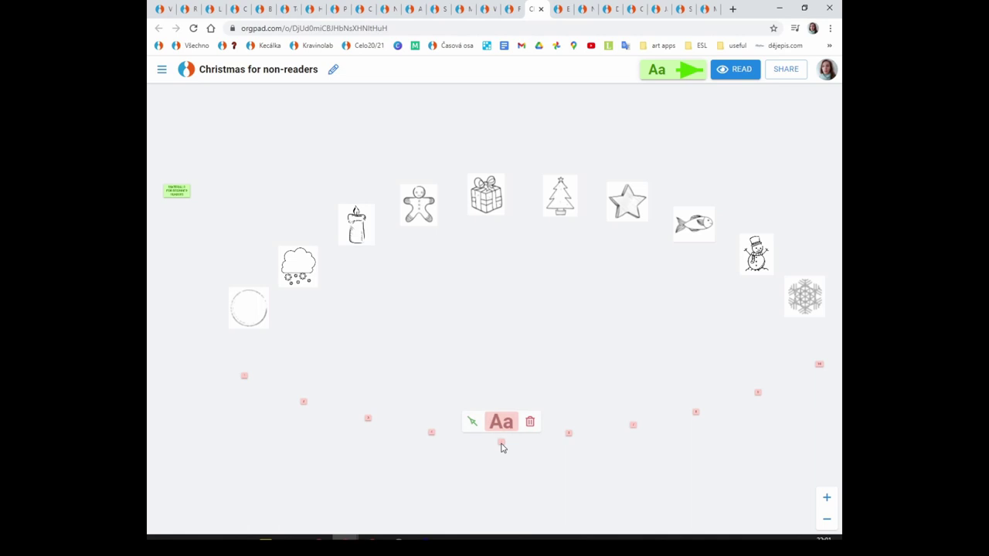
scroll(220, 228, up, 5)
click(238, 244)
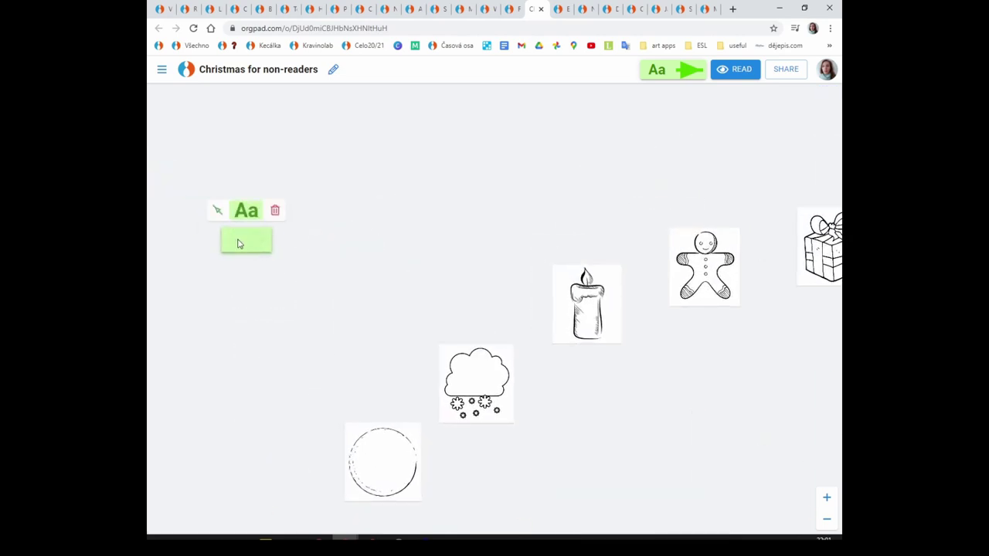
scroll(224, 319, up, 3)
scroll(224, 320, up, 2)
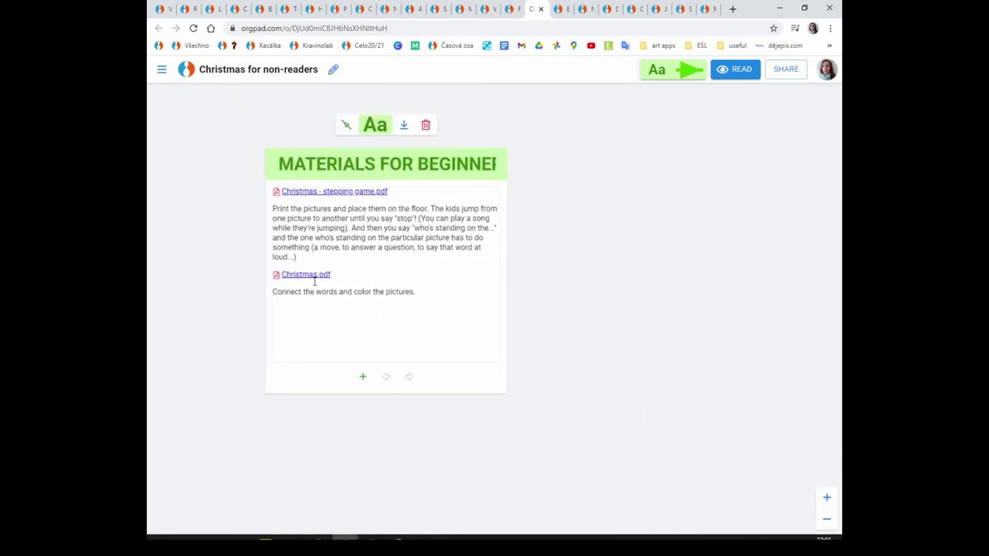
scroll(628, 280, down, 5)
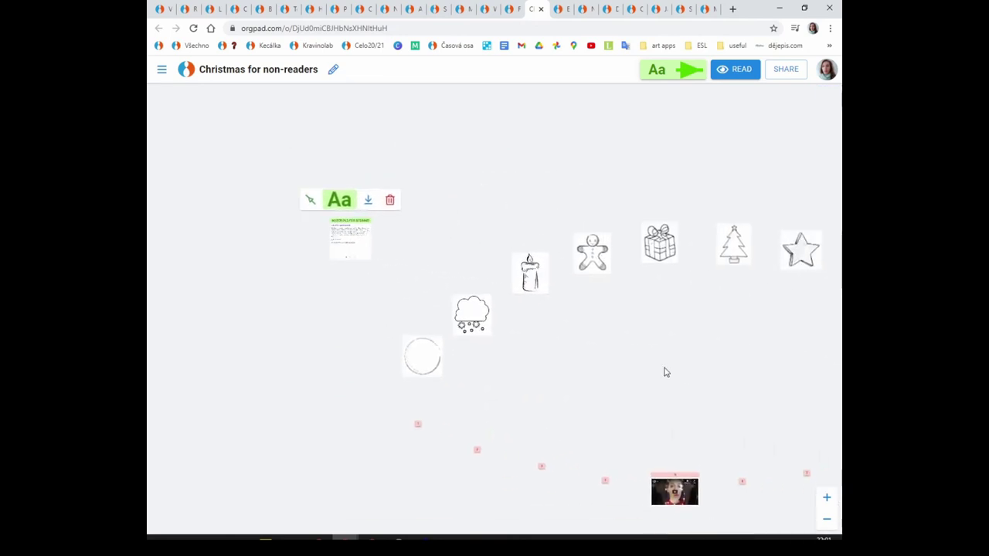
drag(735, 378, 515, 289)
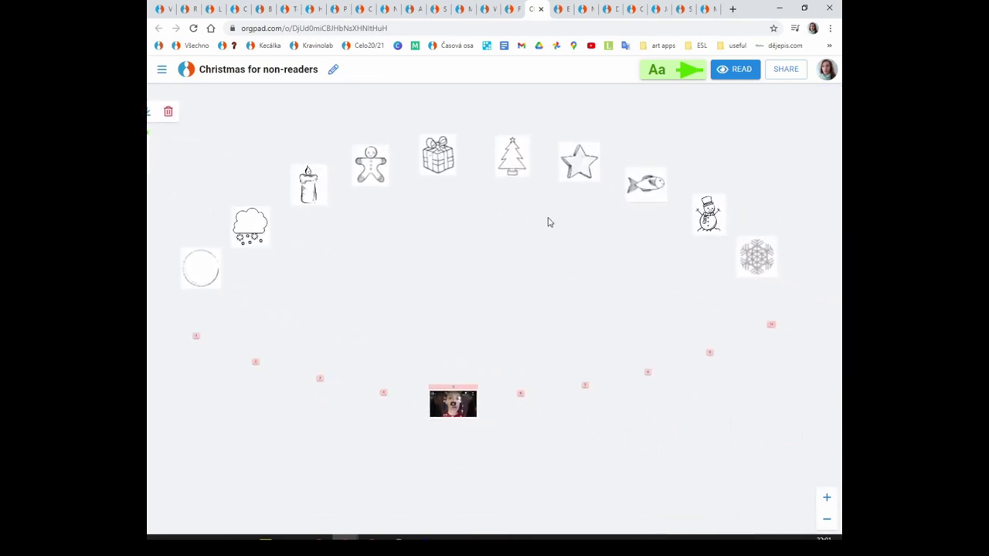
- Switch to the "ESL Online Kim's game - phone (with flashcards)" orgpage and open picture cards such as HEADPHONES, TO LISTEN TO, BATTERY and OUTLET
click(553, 8)
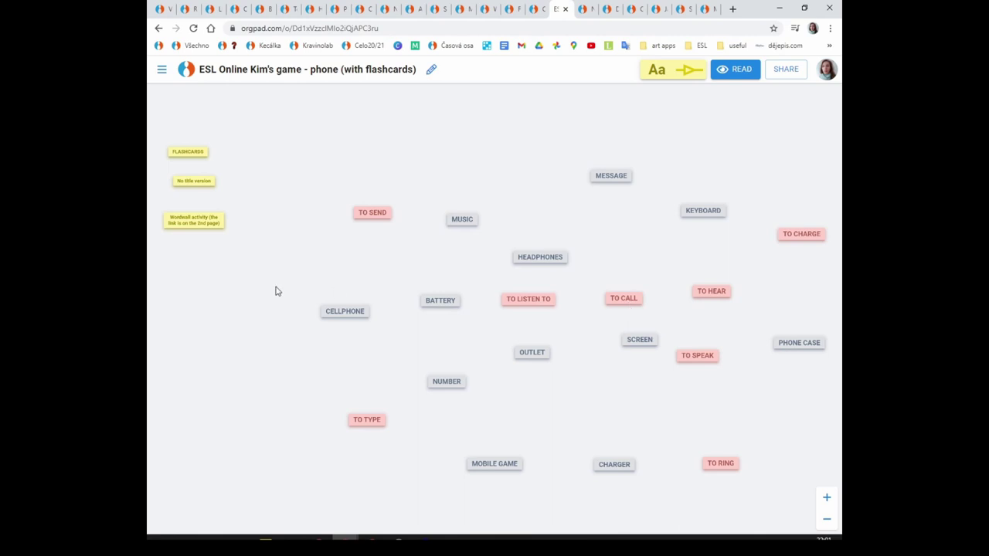
click(541, 259)
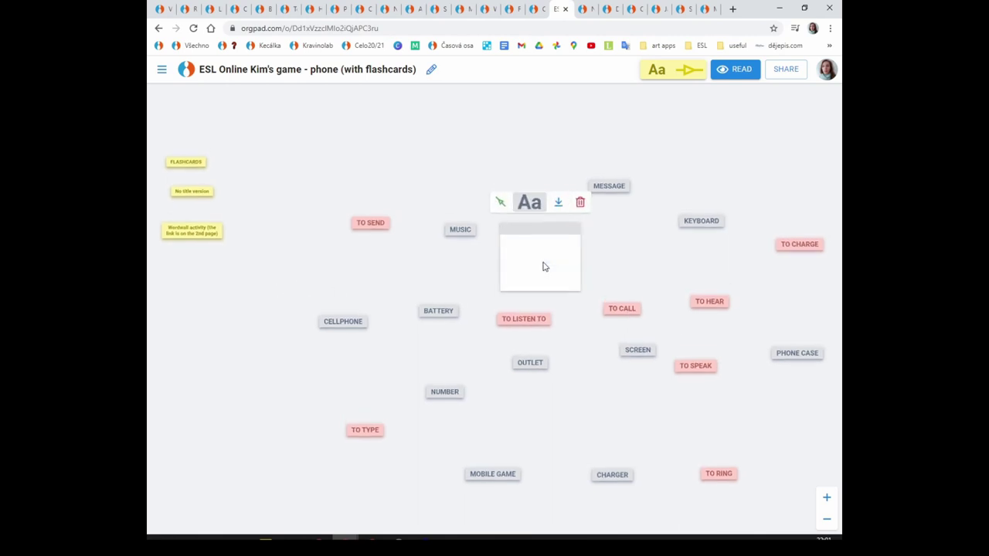
click(524, 328)
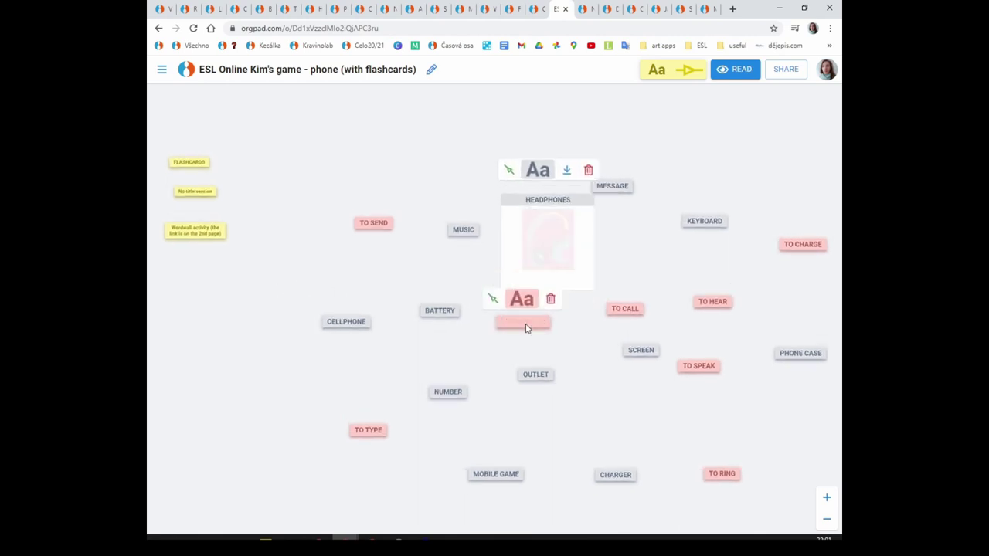
click(440, 310)
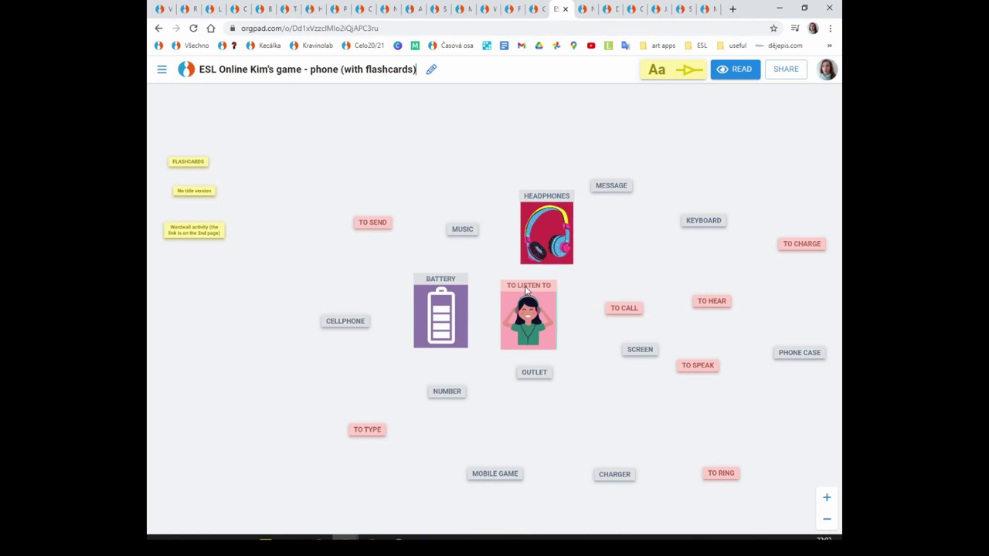
mouse_move(543, 300)
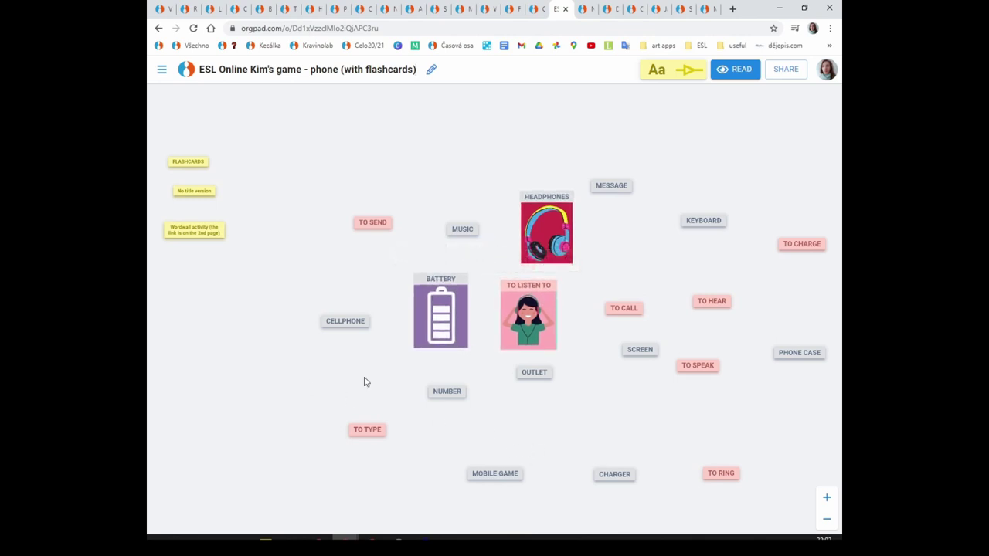
click(525, 286)
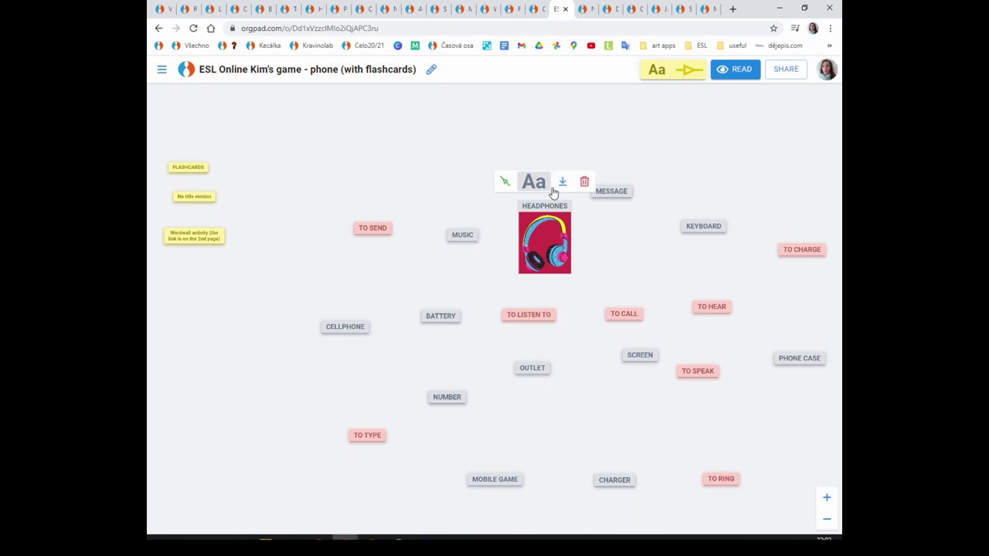
click(533, 369)
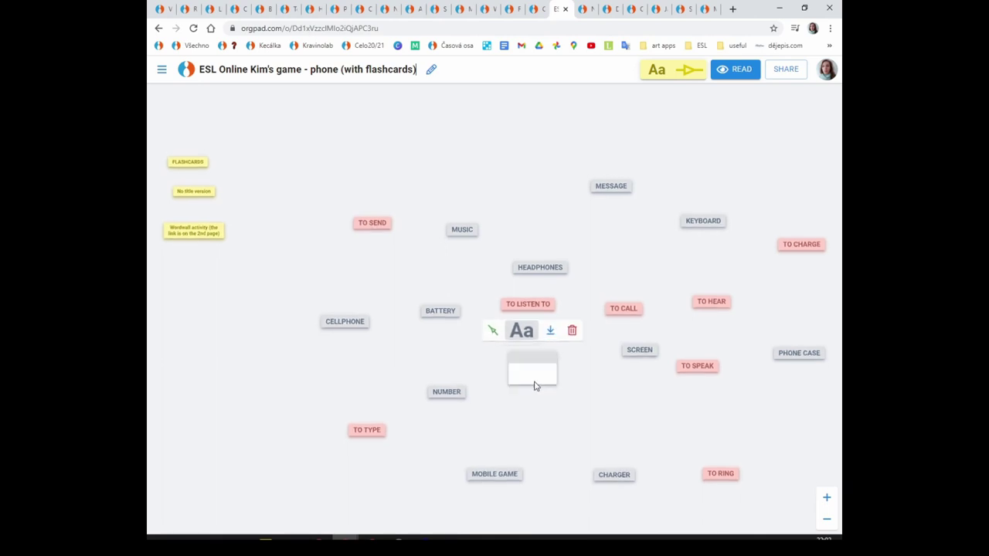
click(693, 417)
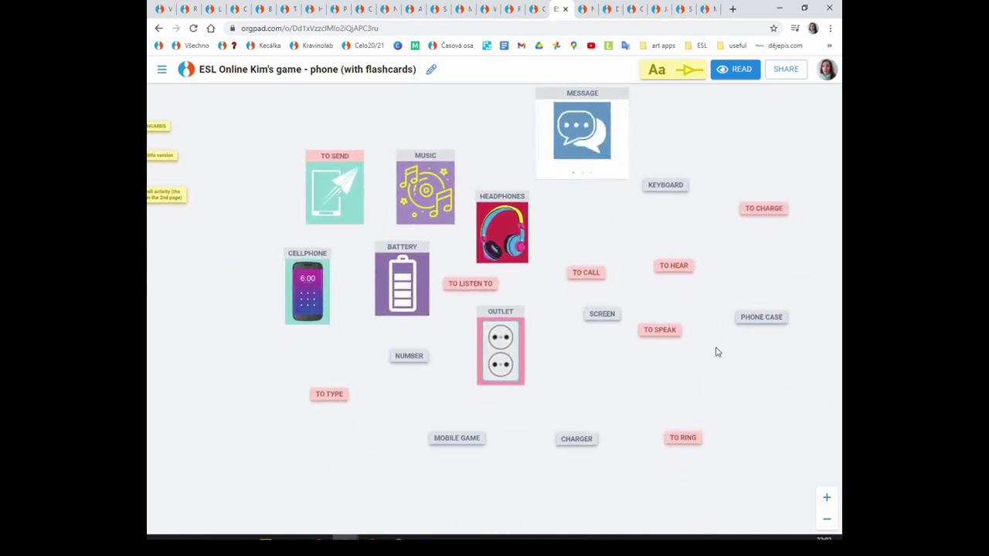
- Move the OUTLET, MESSAGE and BATTERY cards far to the right, away from the other phone vocabulary cards
drag(500, 347, 563, 364)
click(615, 304)
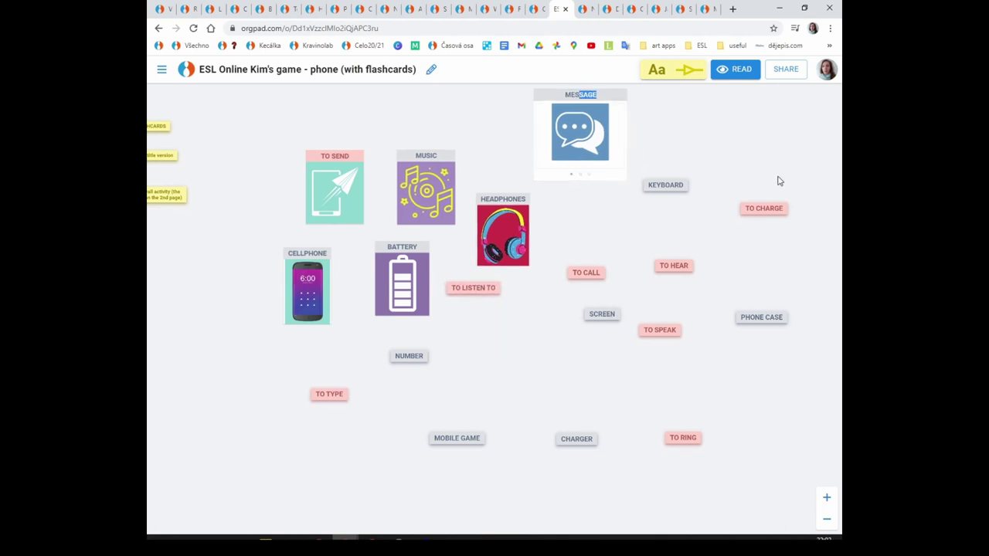
scroll(655, 218, down, 5)
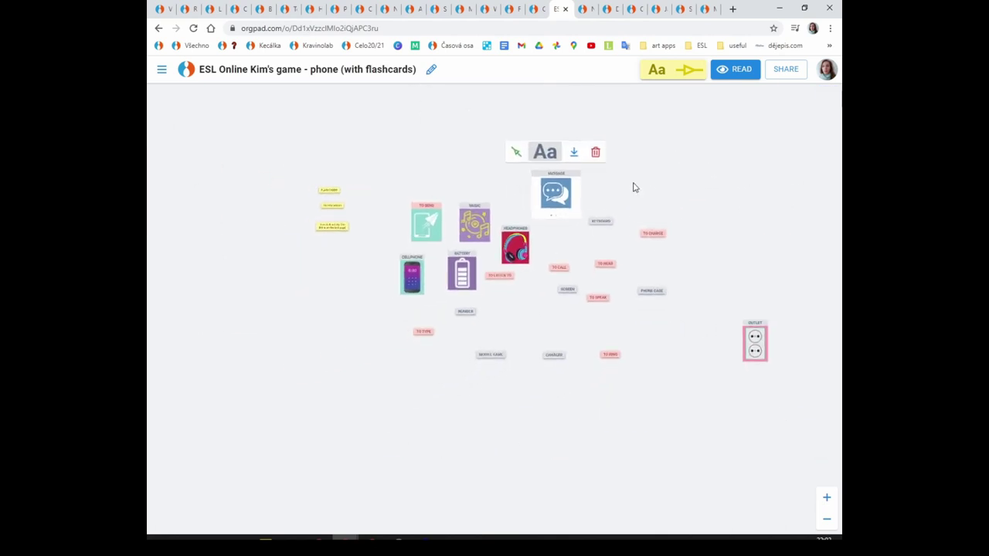
drag(556, 204, 833, 206)
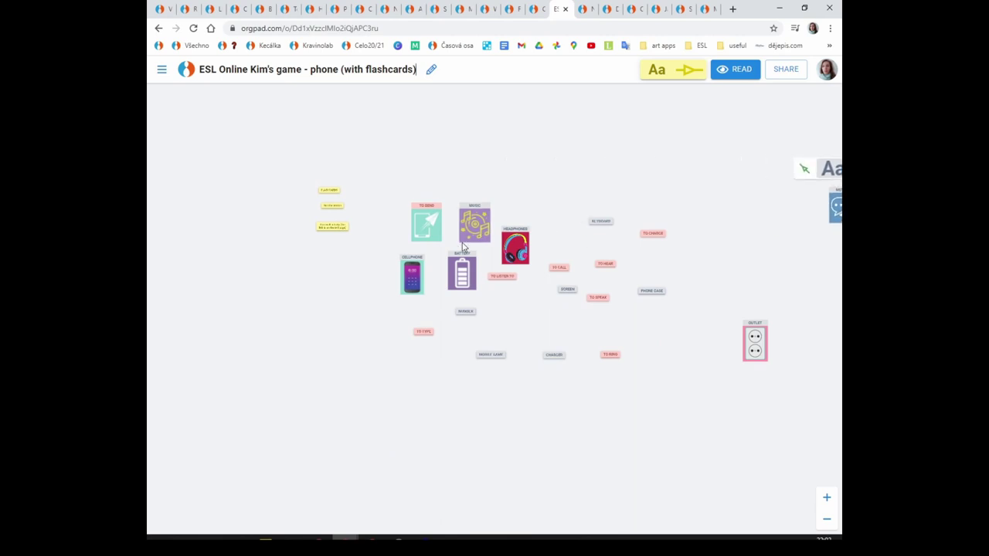
drag(463, 272, 823, 276)
scroll(417, 402, up, 3)
drag(417, 402, 383, 459)
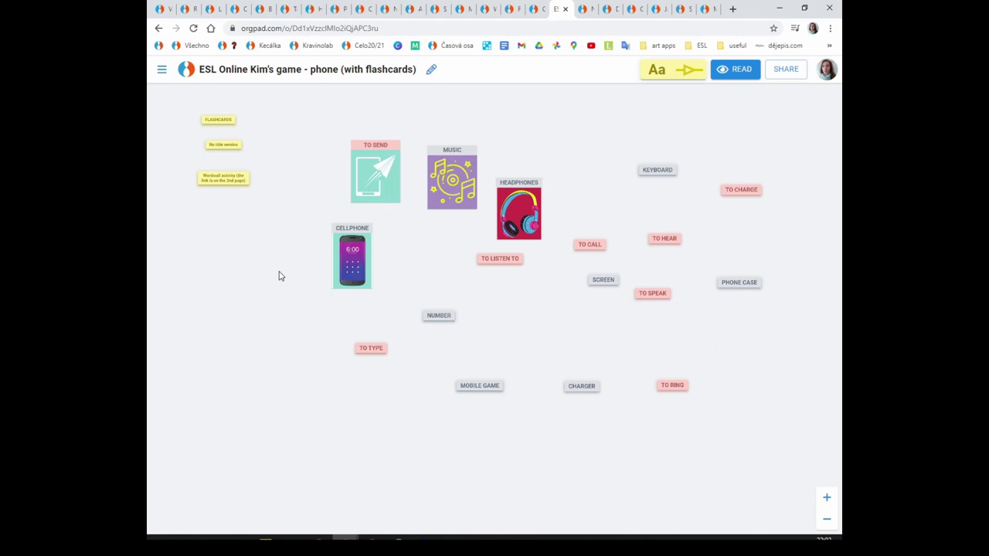
drag(247, 251, 287, 293)
mouse_move(546, 226)
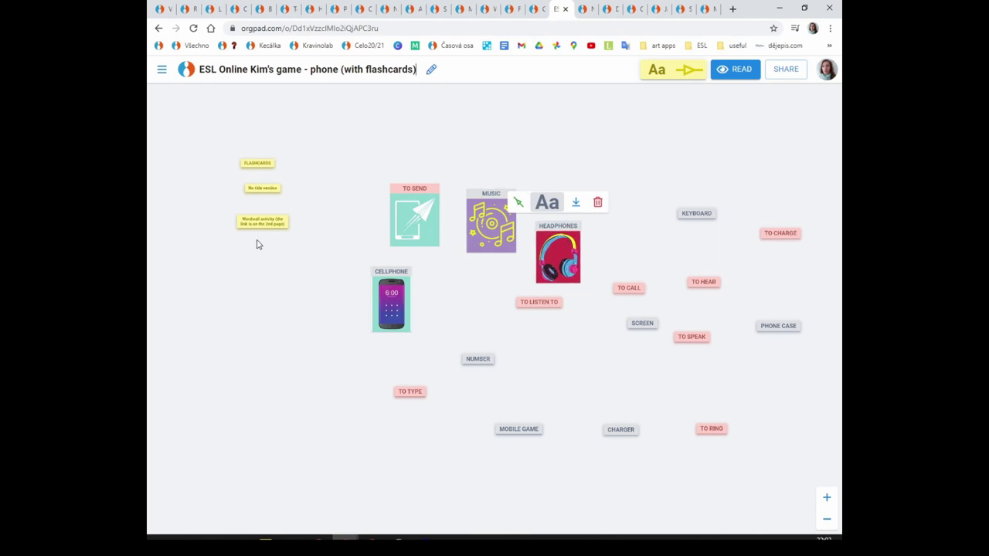
- Open the yellow "Wordwall activity (the link is on the 2nd page)" and "No title version" cells
scroll(261, 232, up, 3)
click(265, 203)
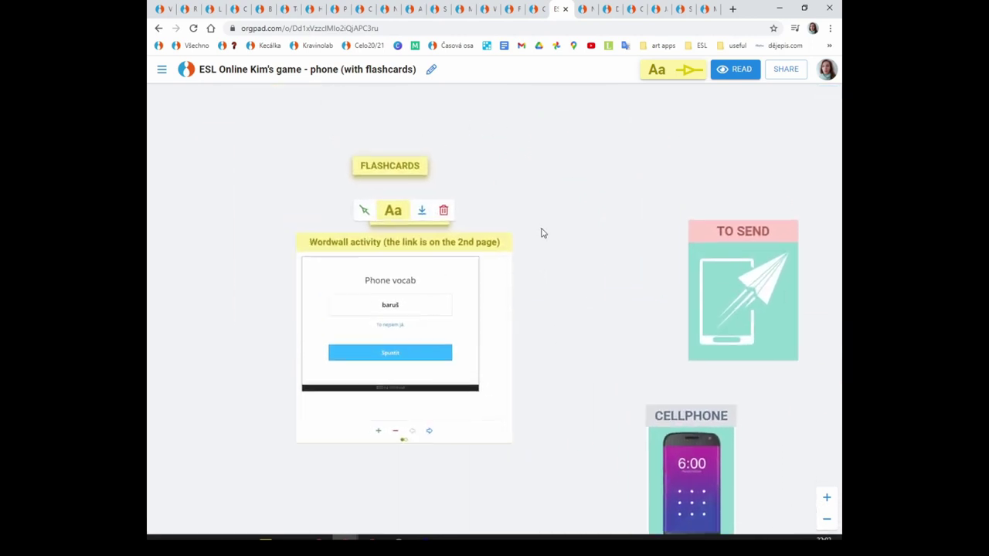
click(443, 239)
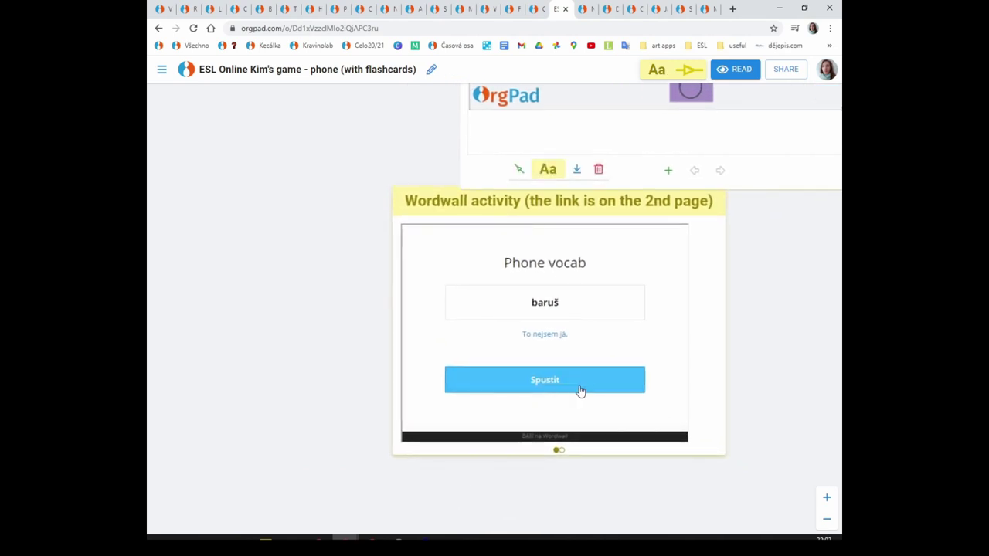
- Start the embedded "Phone vocab" Wordwall activity and place a word label on its picture diagram
scroll(331, 346, down, 4)
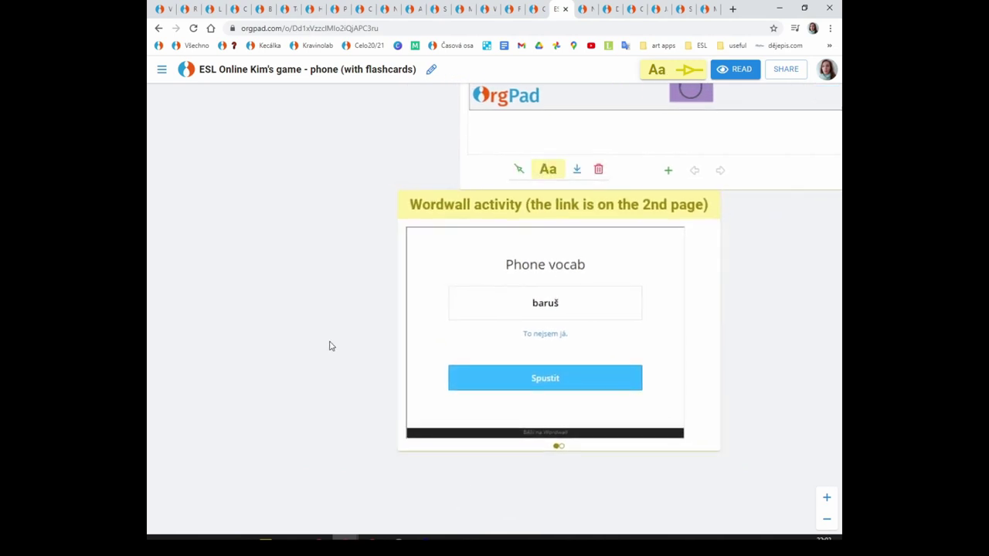
click(441, 368)
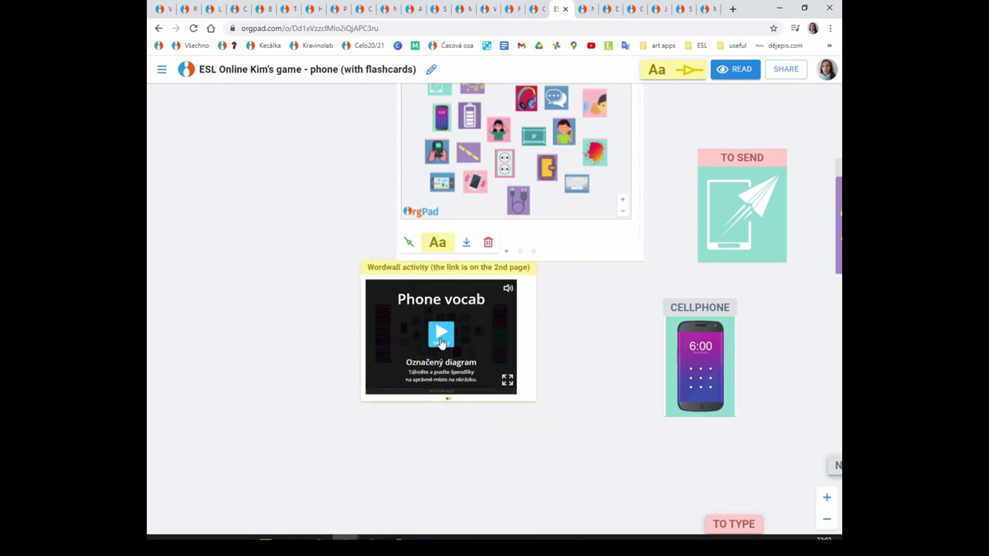
click(457, 344)
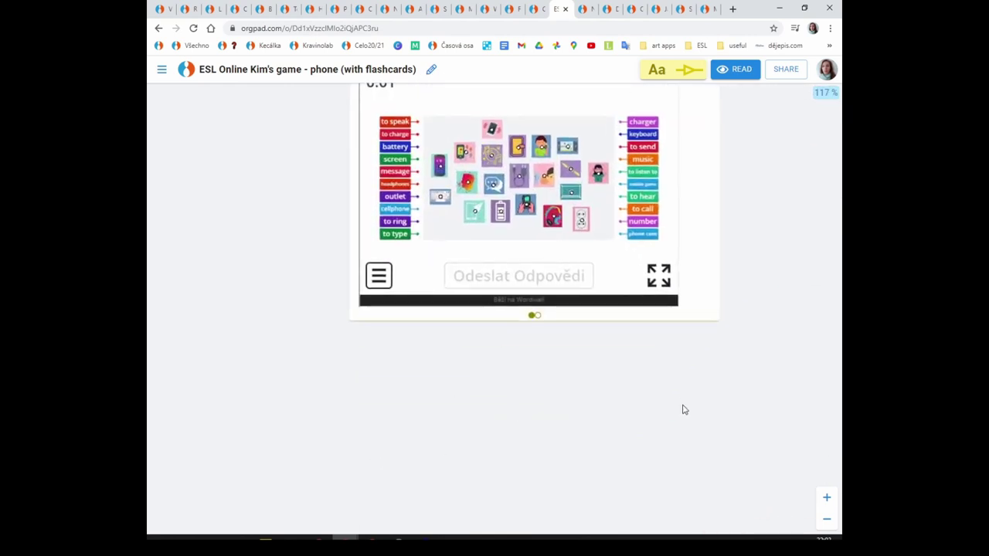
drag(625, 260, 602, 259)
scroll(554, 428, down, 5)
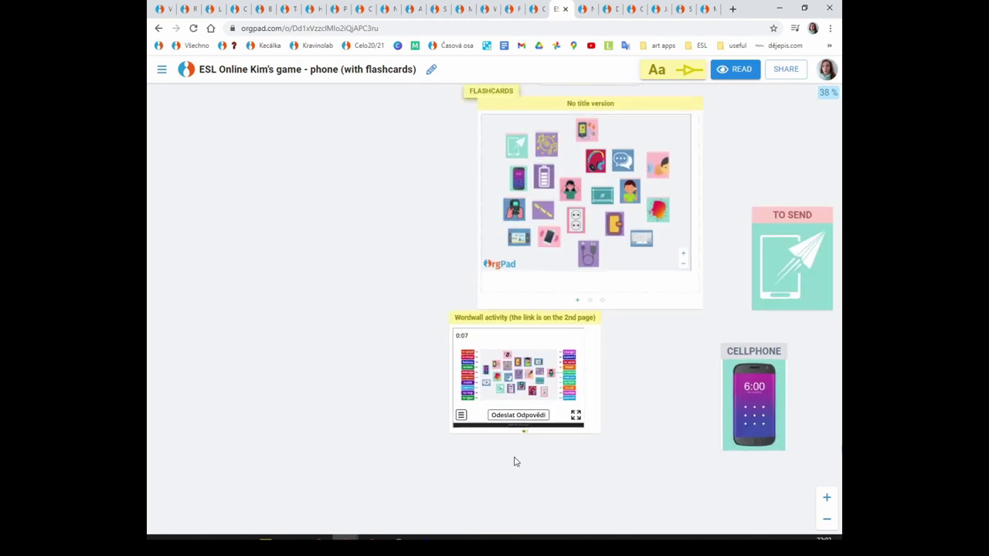
drag(622, 479, 347, 428)
scroll(545, 350, down, 3)
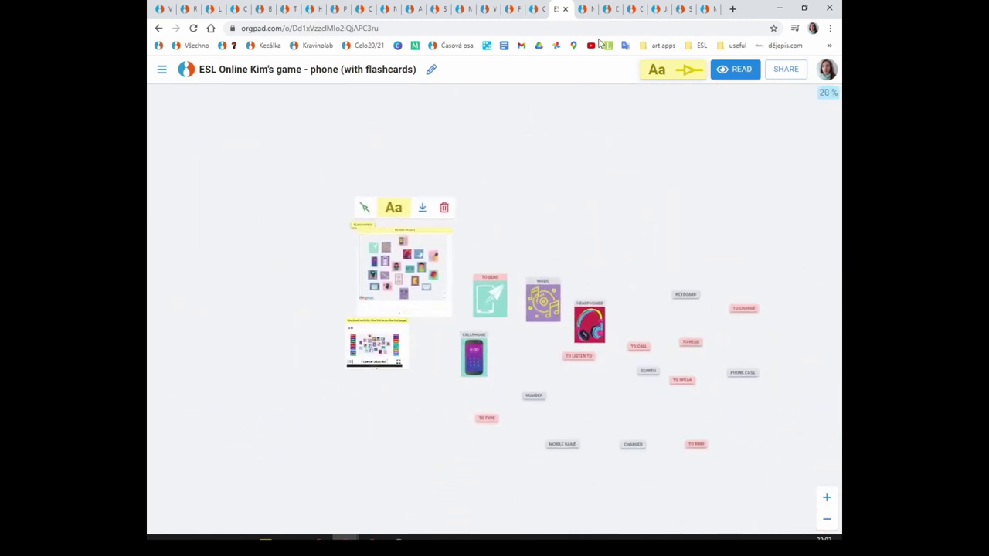
- Switch to the "Národní obrození příprava" orgpage and examine its lesson plan and the Josef Jungmann and J.K.Tyl topic maps
click(584, 10)
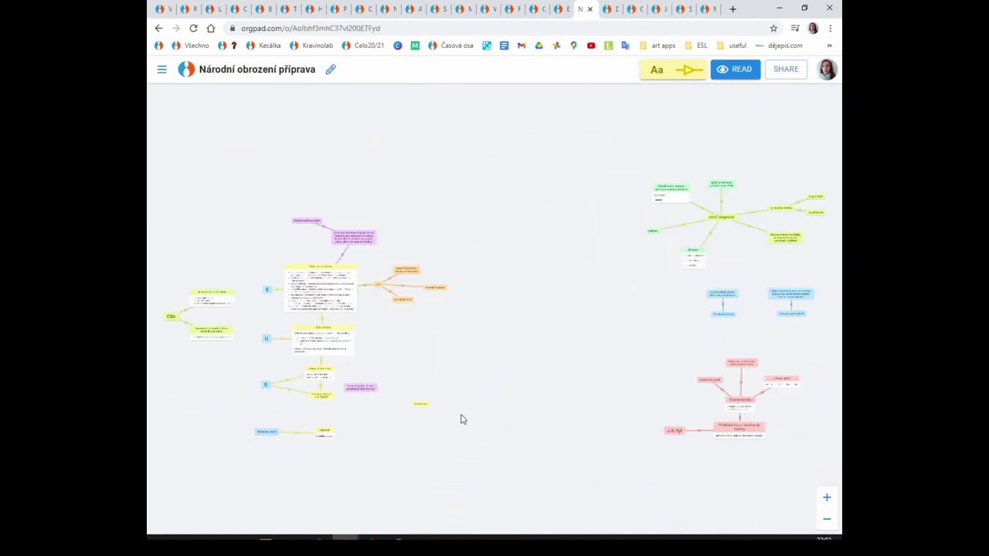
scroll(213, 462, up, 10)
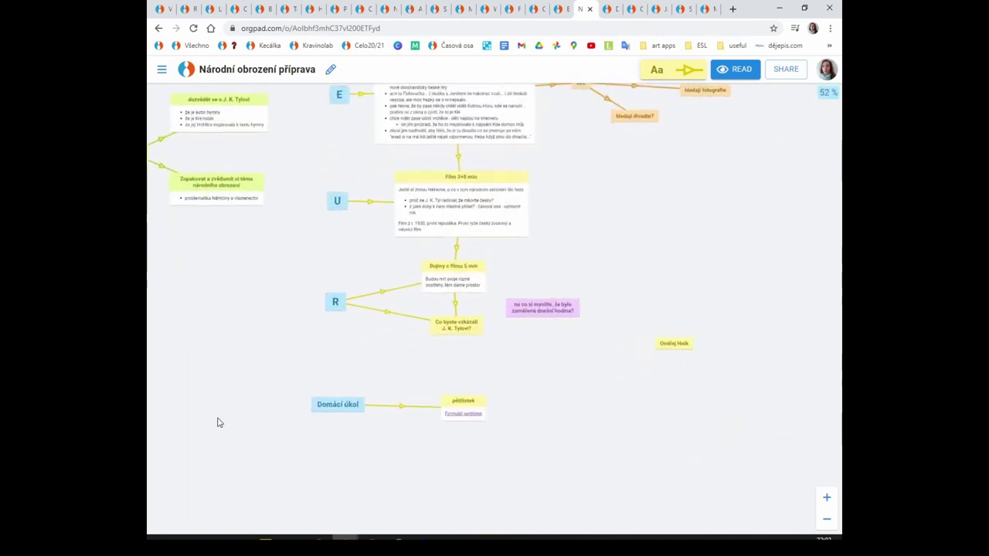
drag(304, 440, 318, 366)
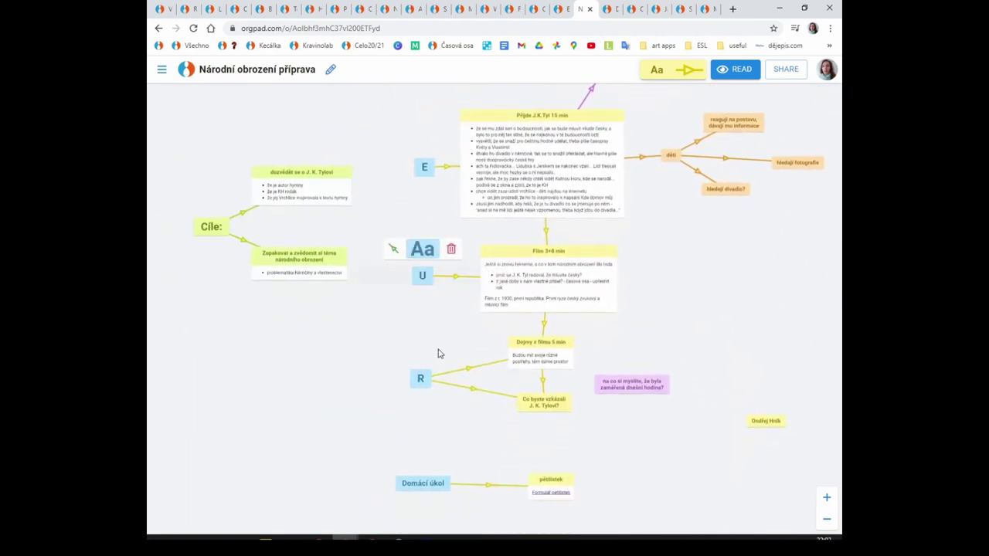
scroll(578, 314, down, 5)
drag(693, 326, 567, 343)
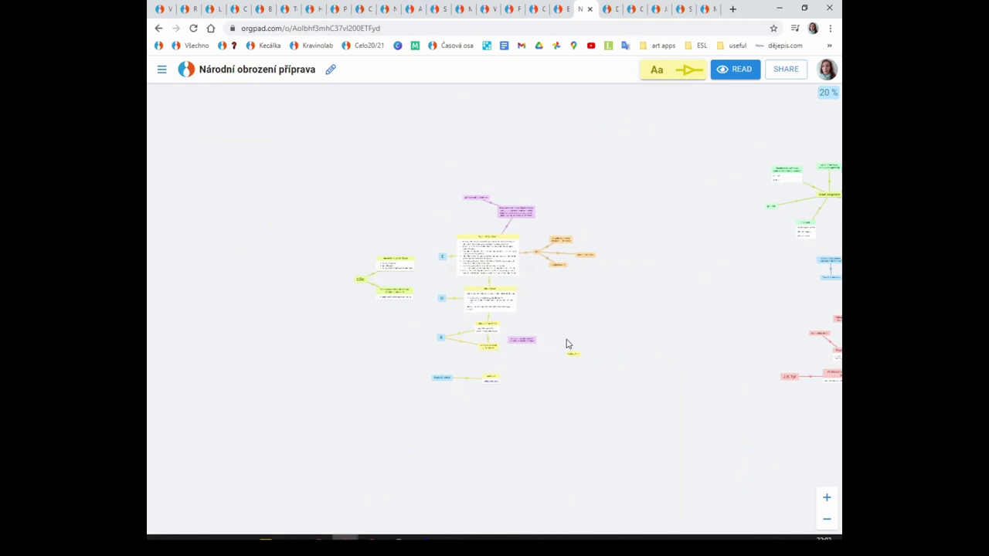
scroll(633, 325, up, 5)
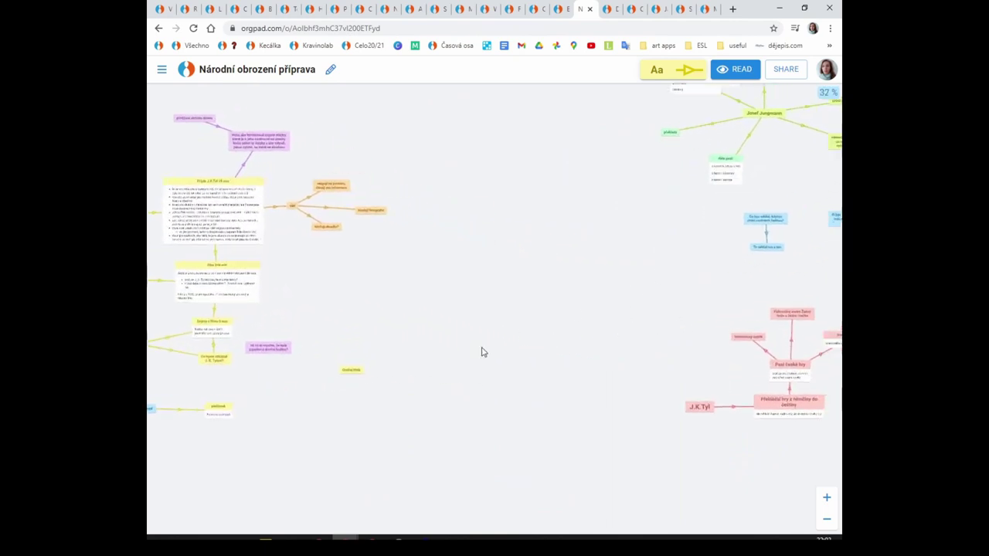
scroll(691, 367, down, 4)
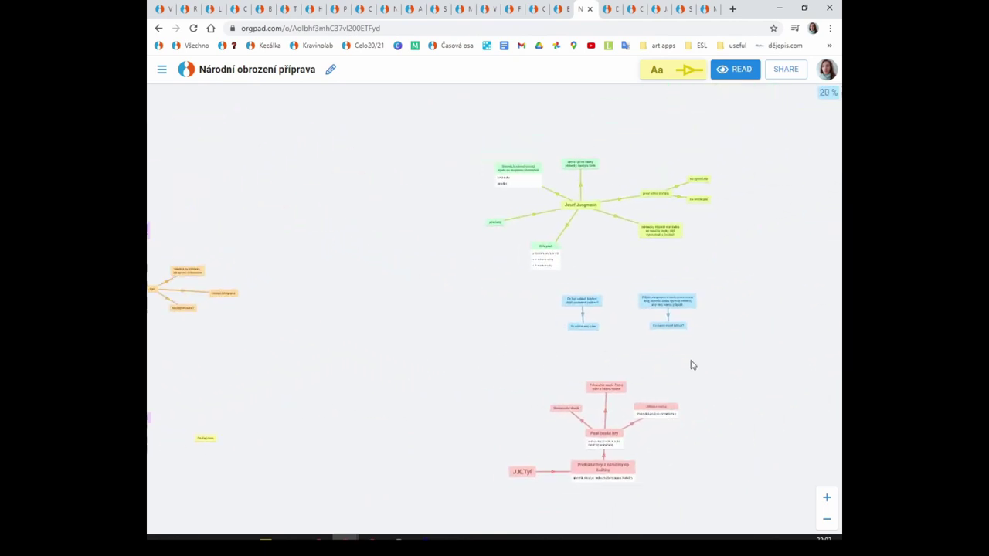
scroll(687, 378, up, 5)
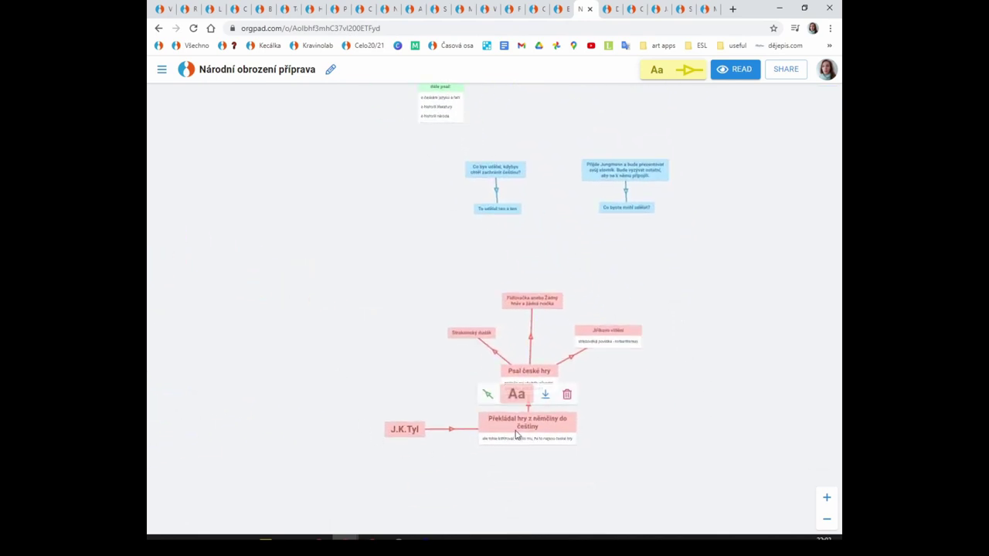
drag(708, 193, 699, 296)
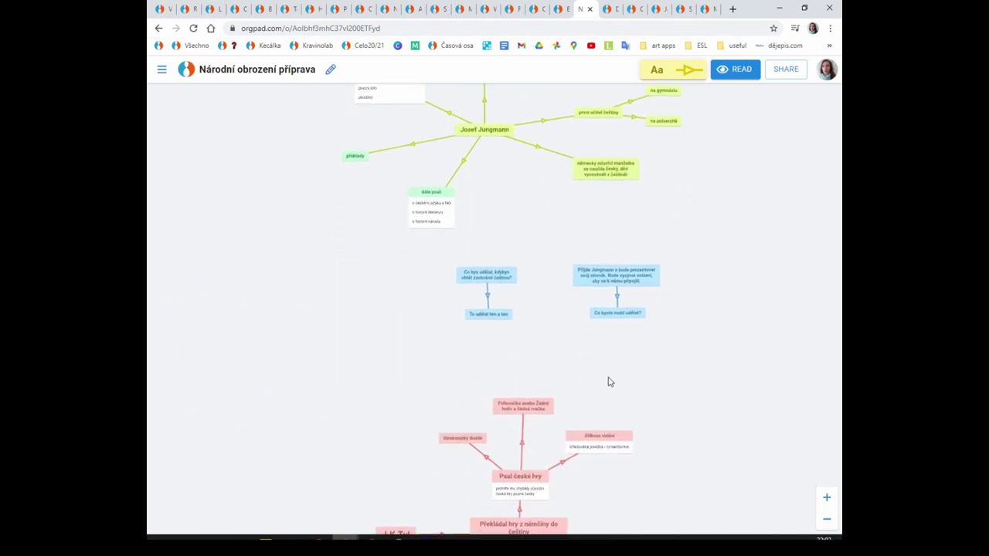
- Examine the J.K.Tyl lesson plan, covering the Cíle goals, the E, U and R phases and the Domácí úkol homework
drag(718, 444, 750, 307)
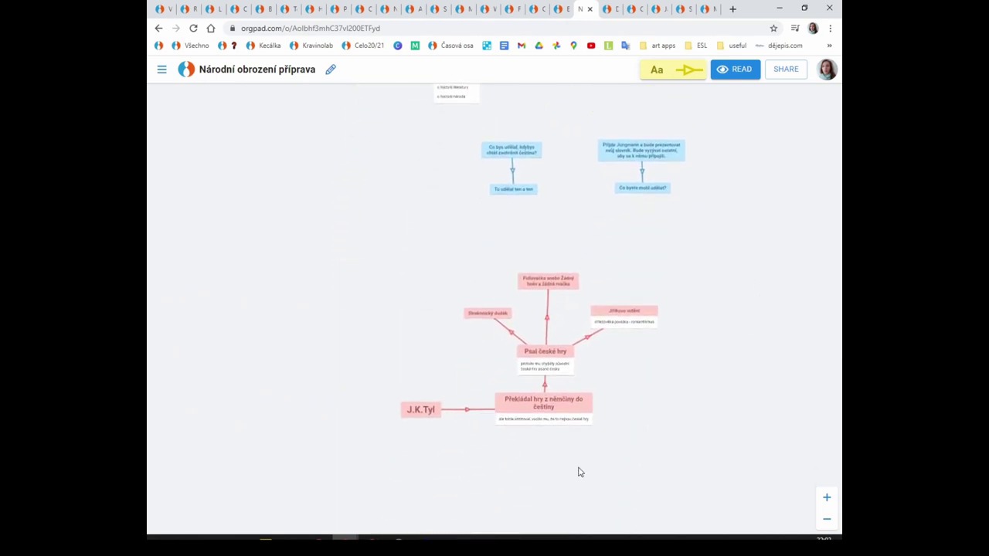
drag(364, 325, 765, 287)
mouse_move(409, 269)
mouse_down()
mouse_move(776, 393)
mouse_move(816, 304)
mouse_up()
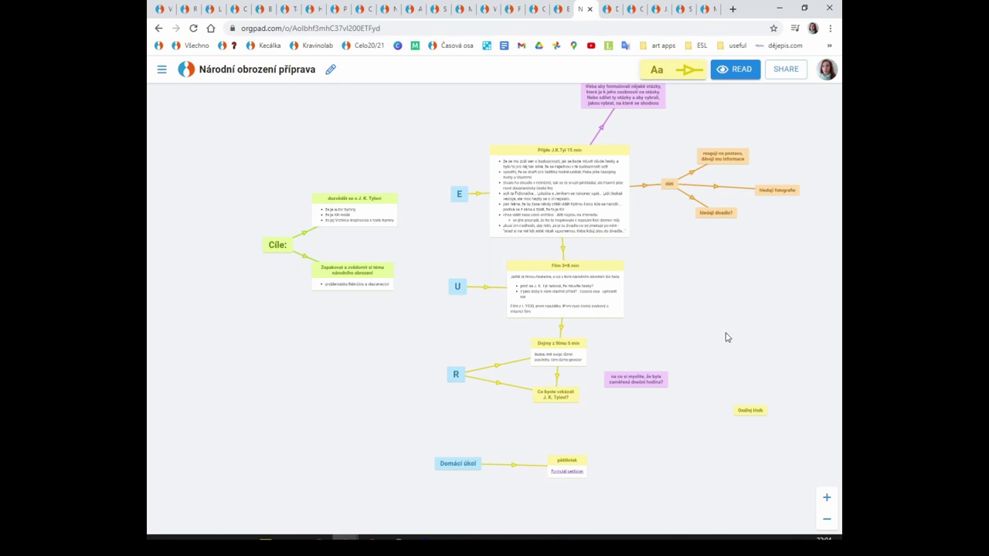
drag(766, 297, 702, 344)
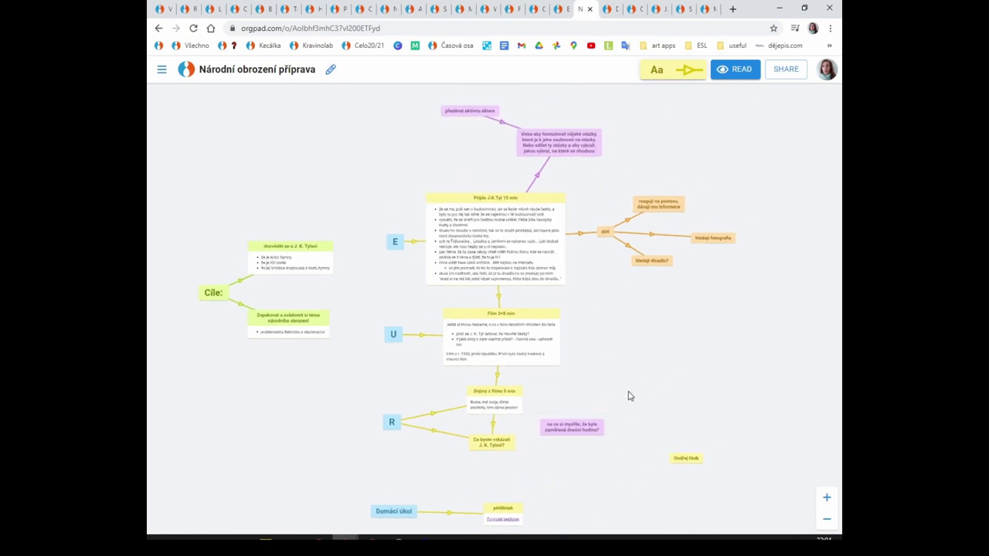
scroll(639, 409, up, 2)
scroll(636, 270, up, 2)
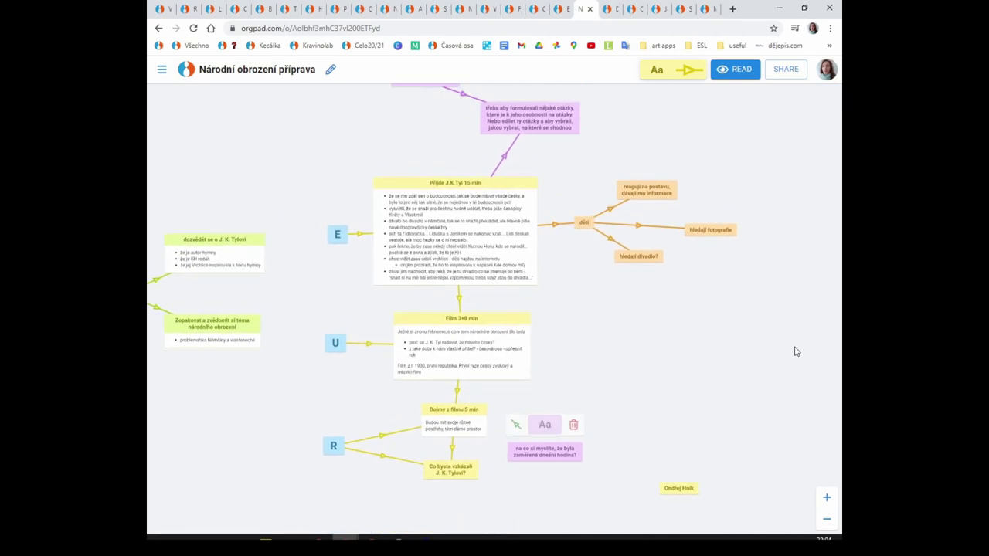
scroll(676, 184, down, 3)
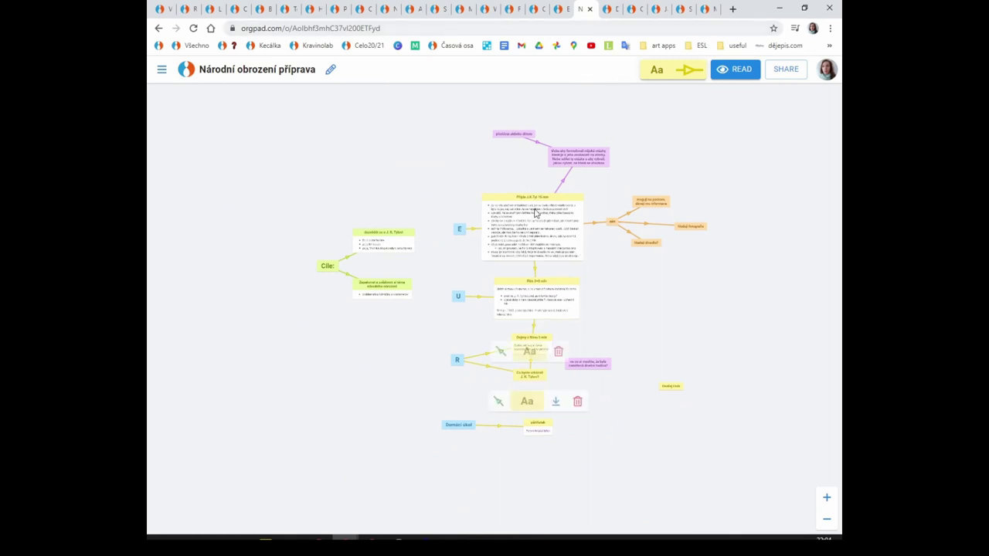
drag(731, 278, 622, 216)
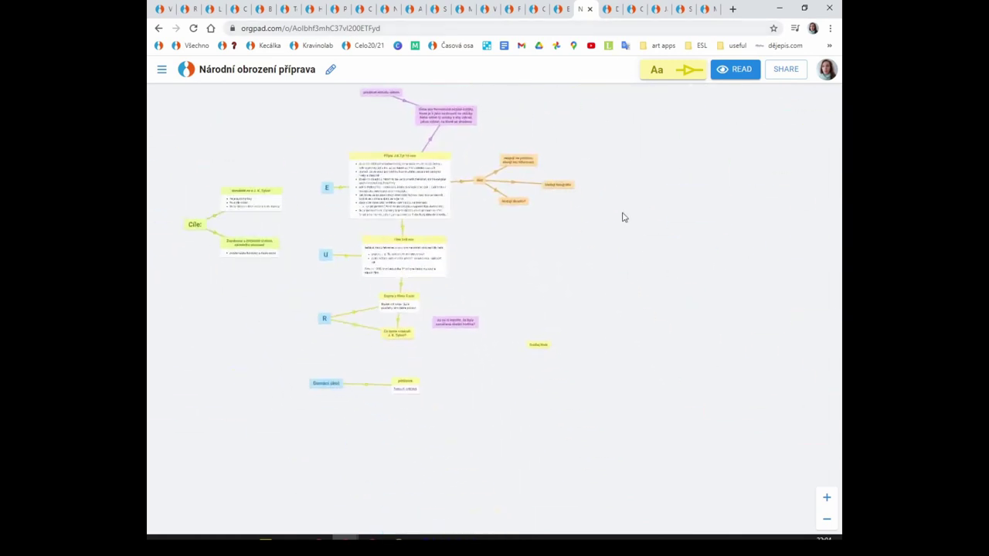
- Switch to the "Dokumenty k ukázání" orgpage and open "Ondra ma spustu napadu - OrgPad.pdf" from its files
click(612, 13)
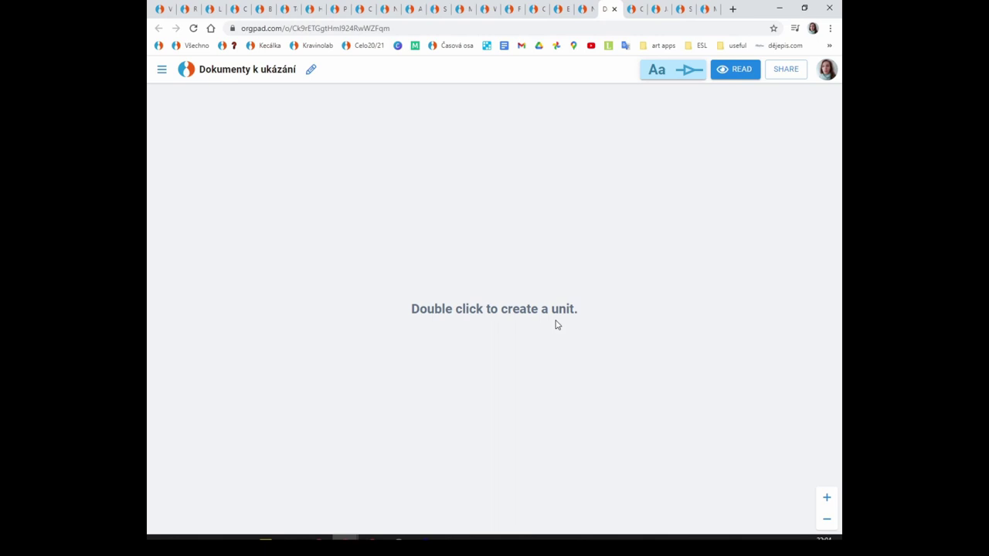
click(162, 71)
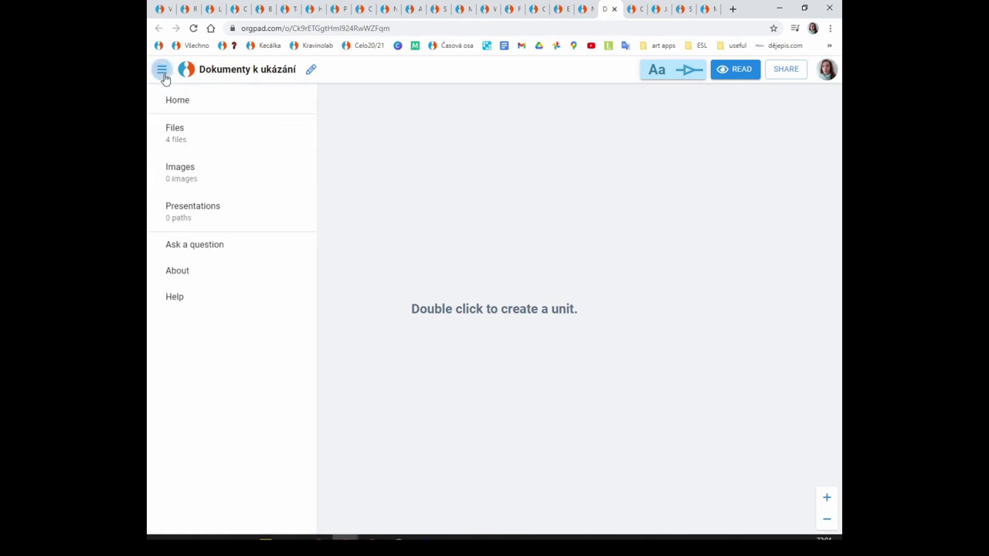
click(214, 139)
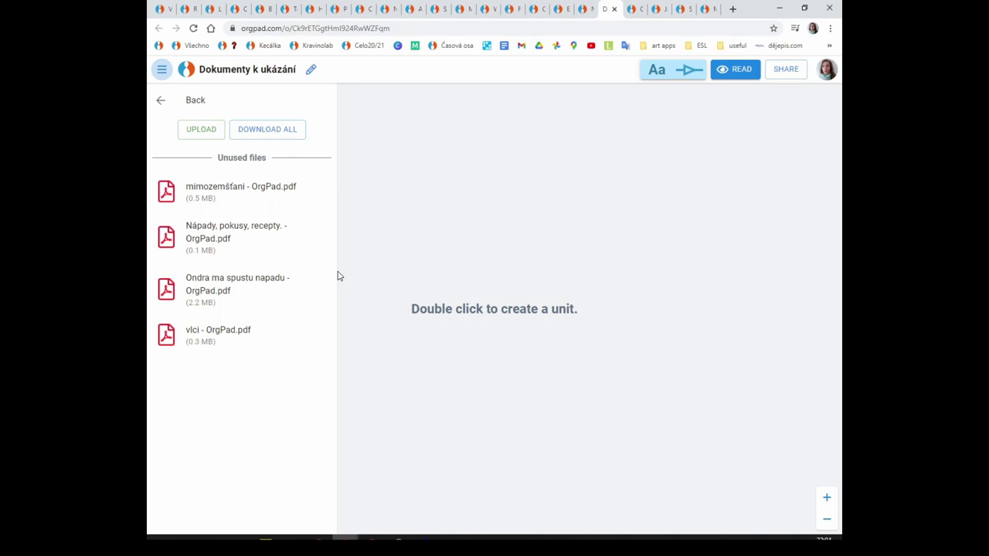
click(235, 296)
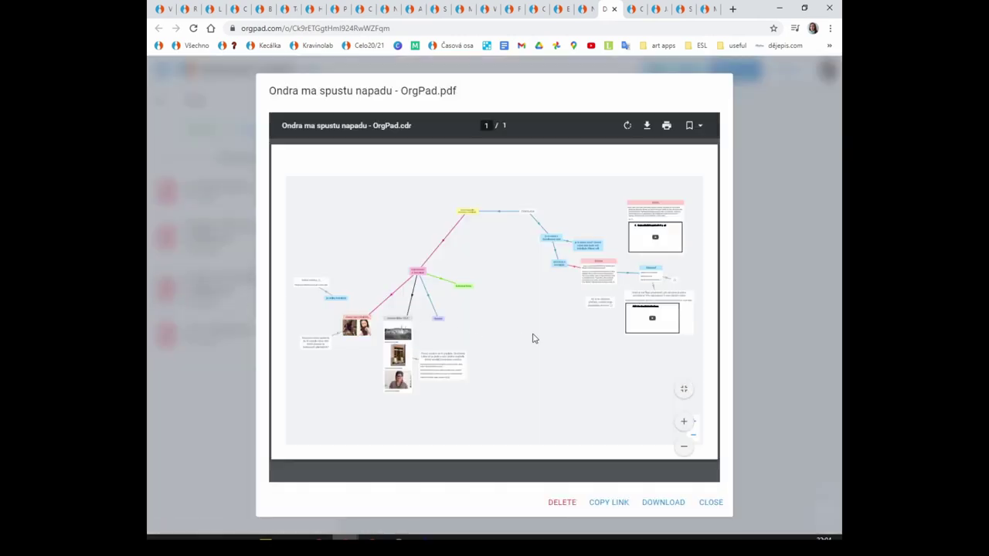
- Copy the PDF's access link, view the file through it in a new browser tab, and close that tab
click(614, 506)
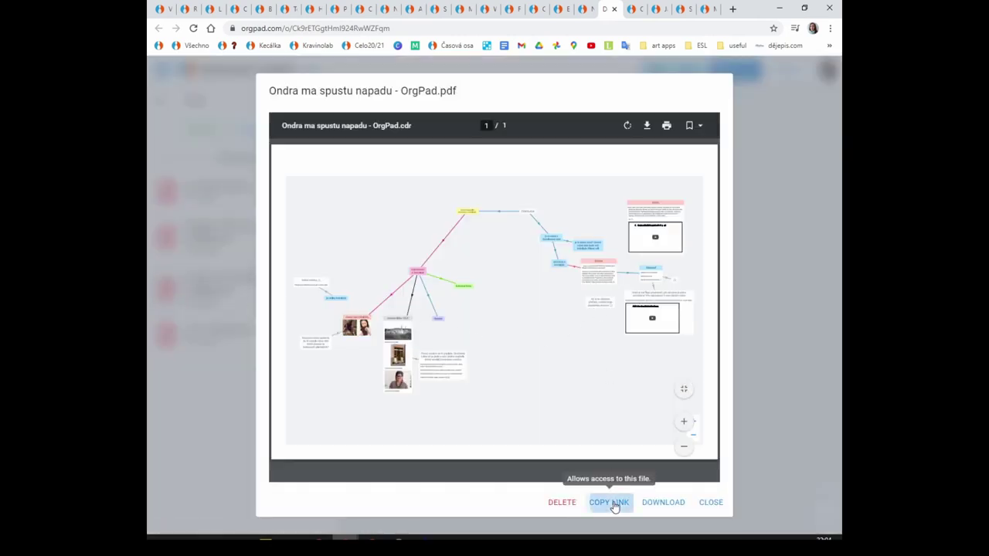
click(730, 10)
click(717, 28)
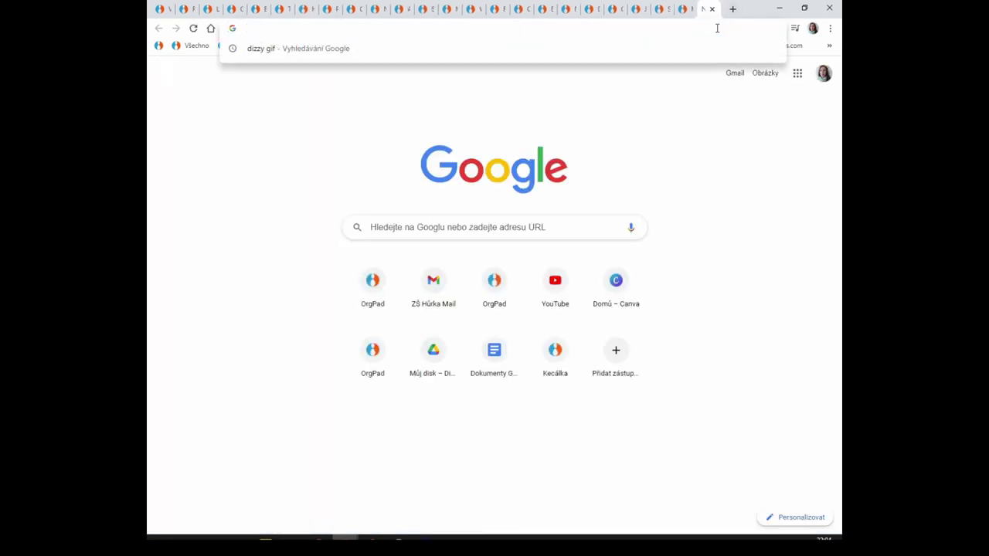
key(ctrl+v)
key(Return)
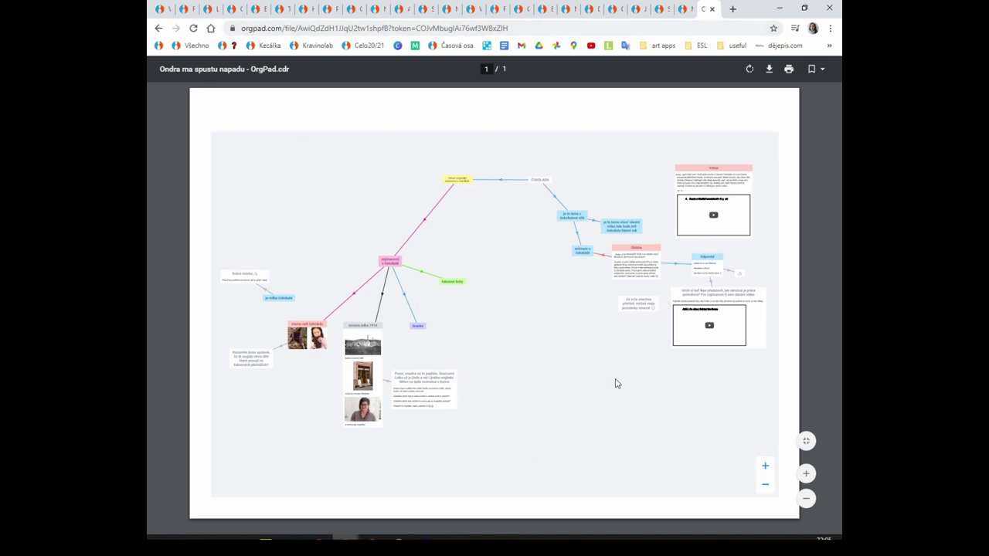
click(712, 9)
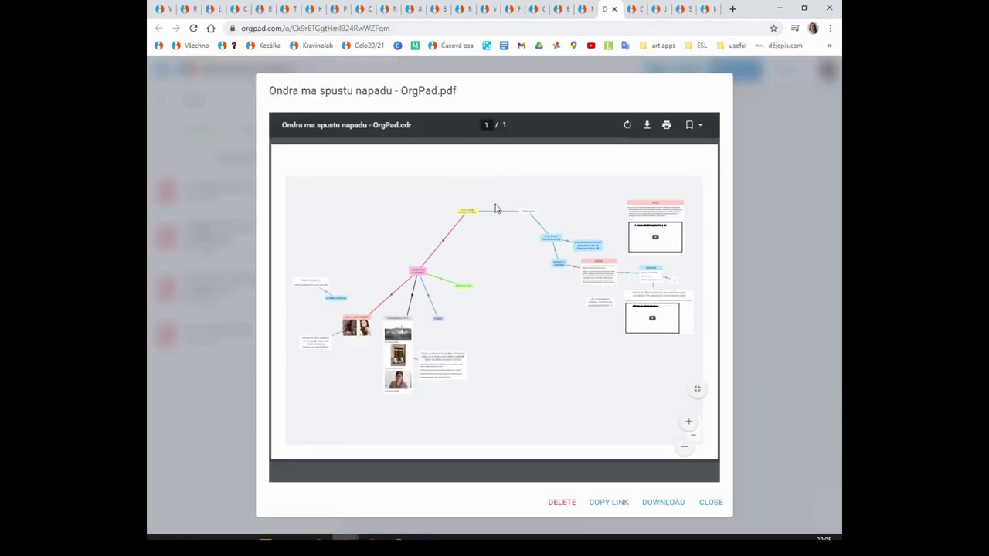
- Switch to the "O mně..." orgpage and examine the central cells of its personal mind map around "Miluju"
click(632, 7)
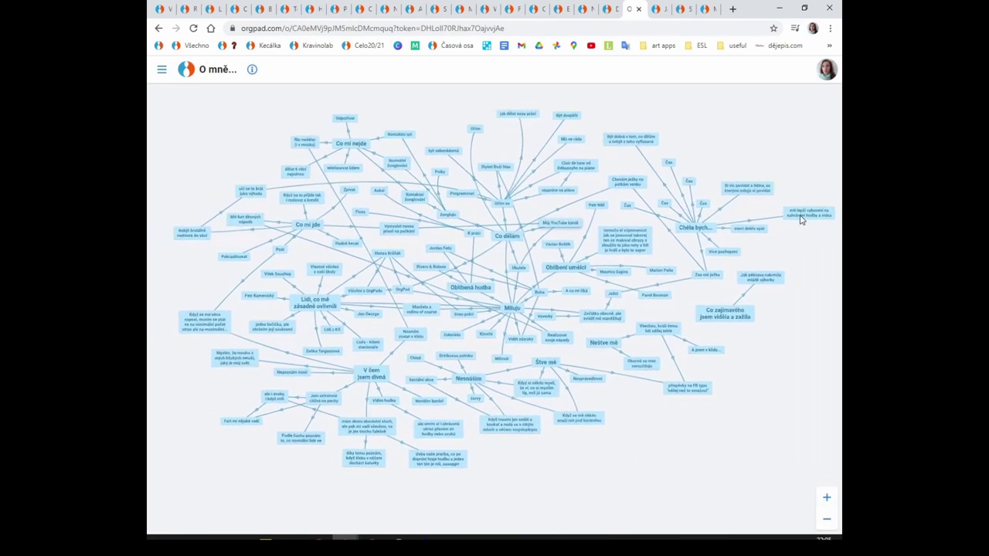
drag(817, 218, 811, 216)
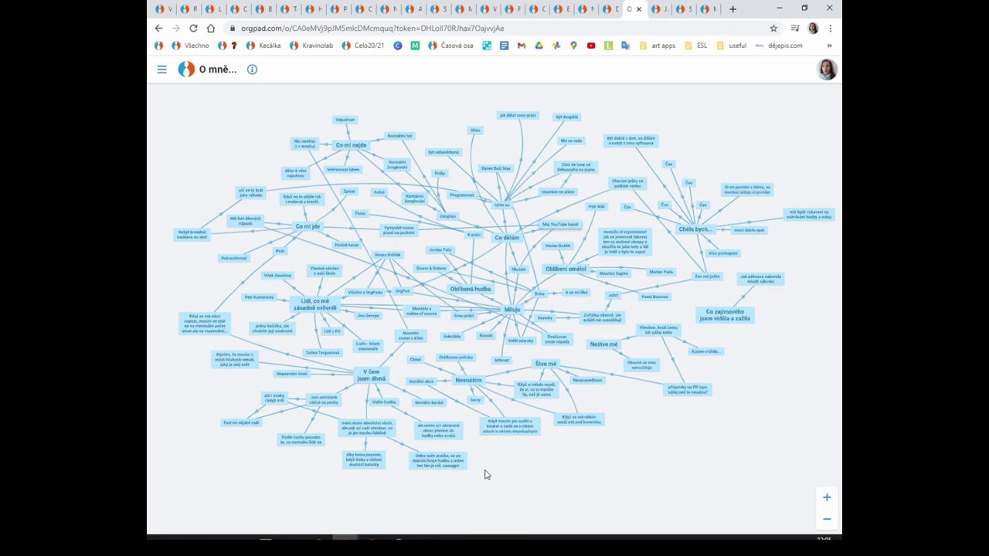
scroll(363, 309, up, 5)
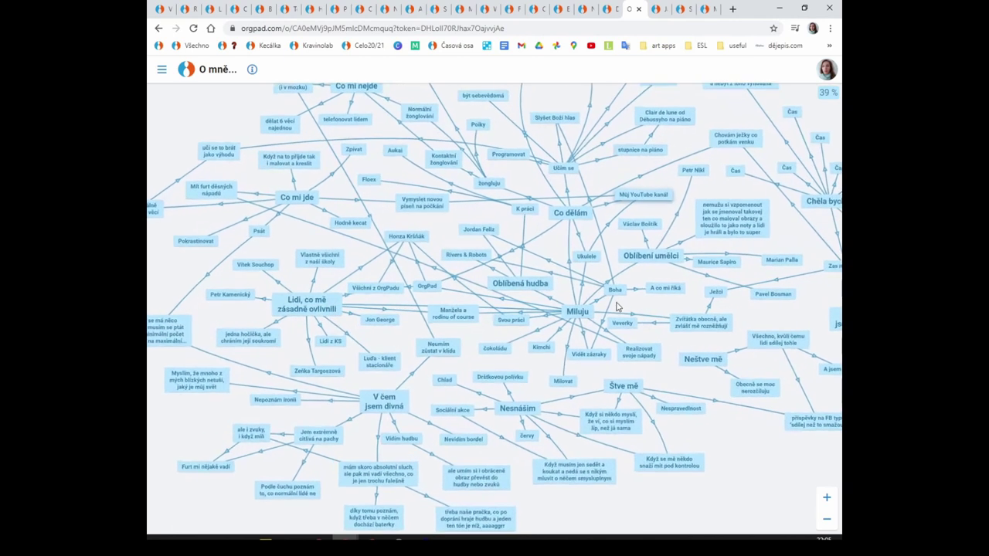
- Switch to the "Já jako průvodce" orgpage and take a close look at the cells around "JÁ" and "ROLE"
click(658, 10)
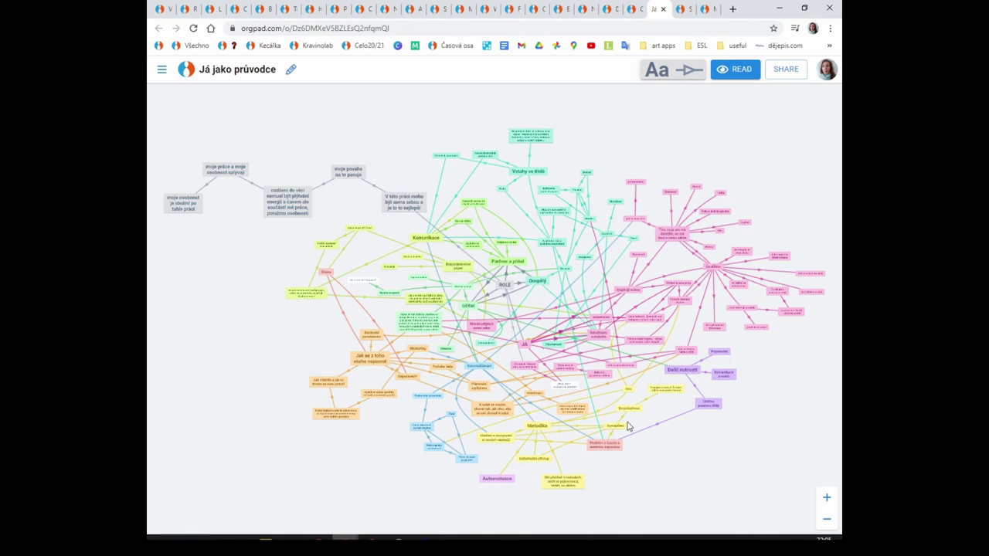
scroll(611, 340, up, 5)
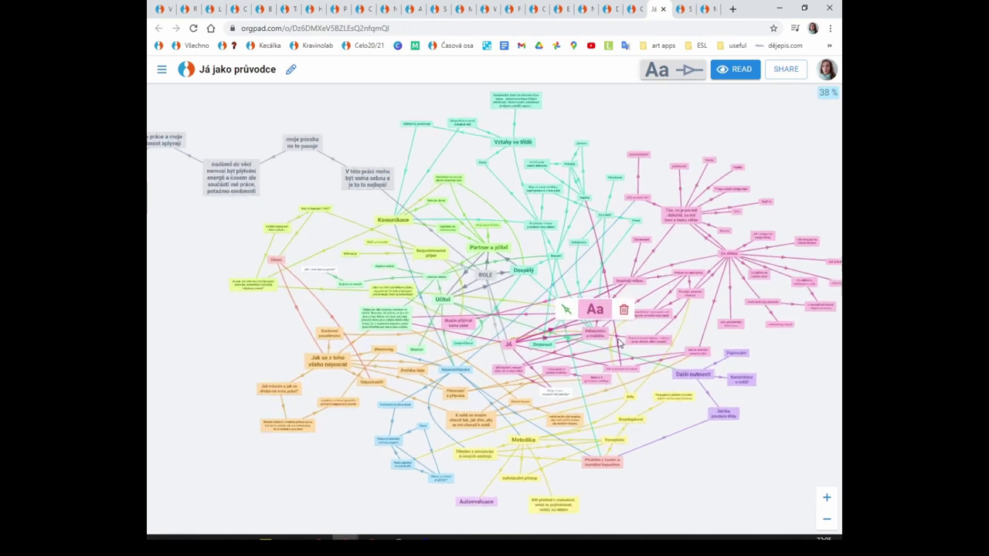
drag(574, 280, 494, 211)
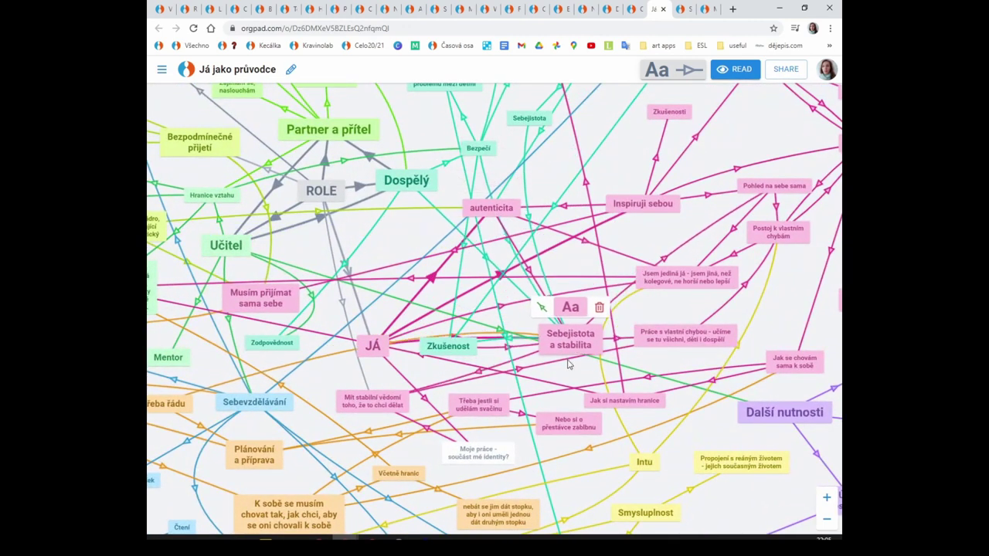